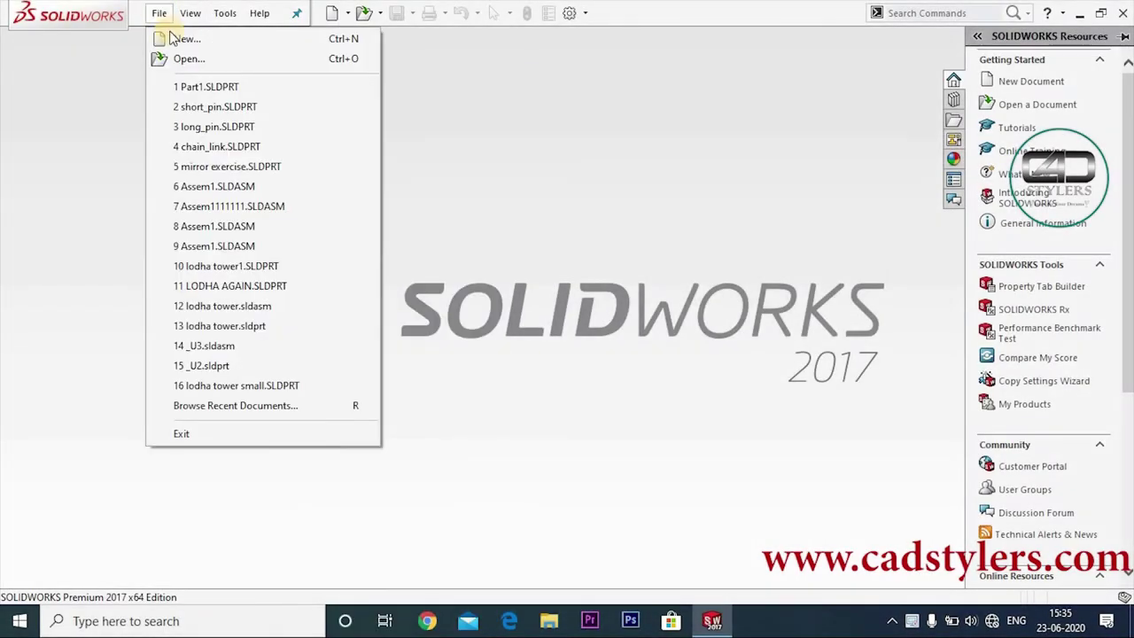
Step: Create a new Part document and begin Sketch1 on its Front Plane
click(168, 39)
click(434, 286)
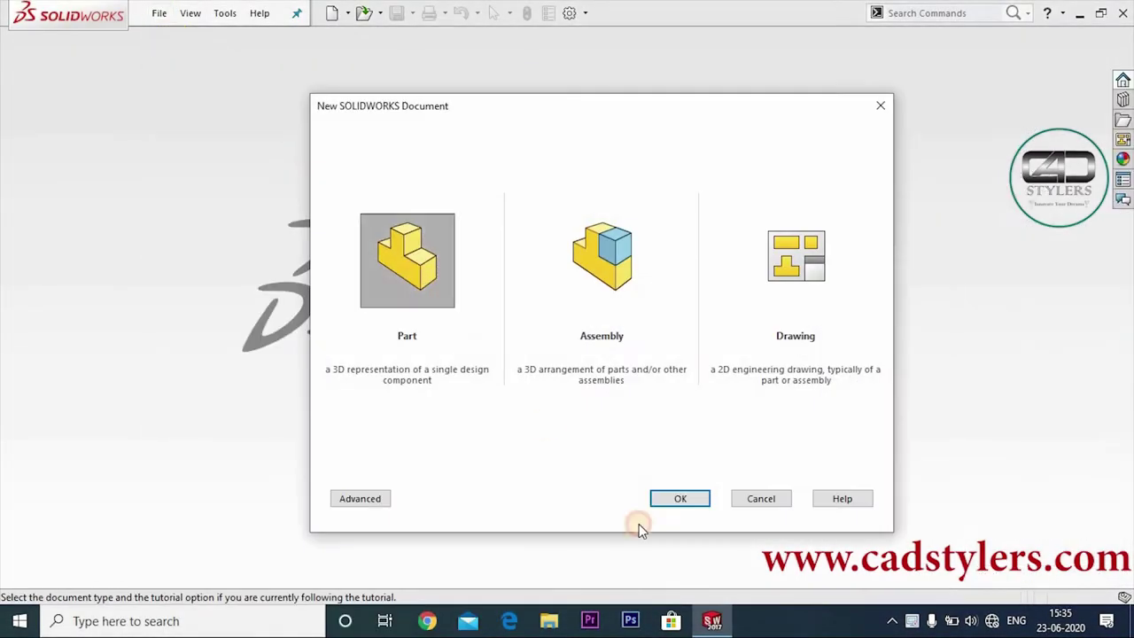
click(682, 499)
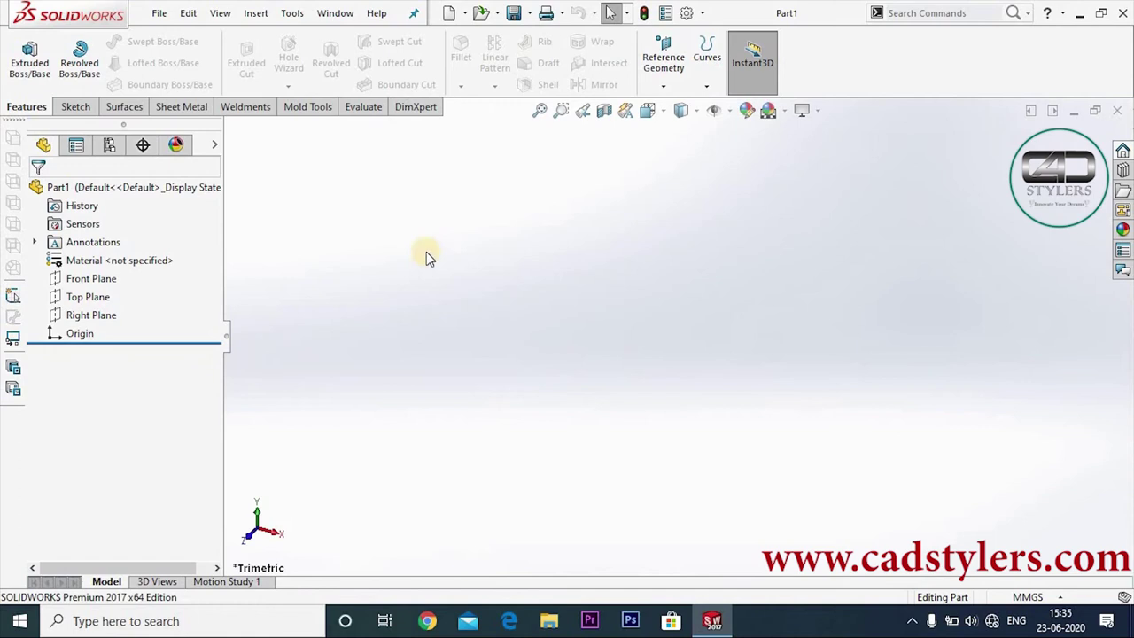
right_click(99, 281)
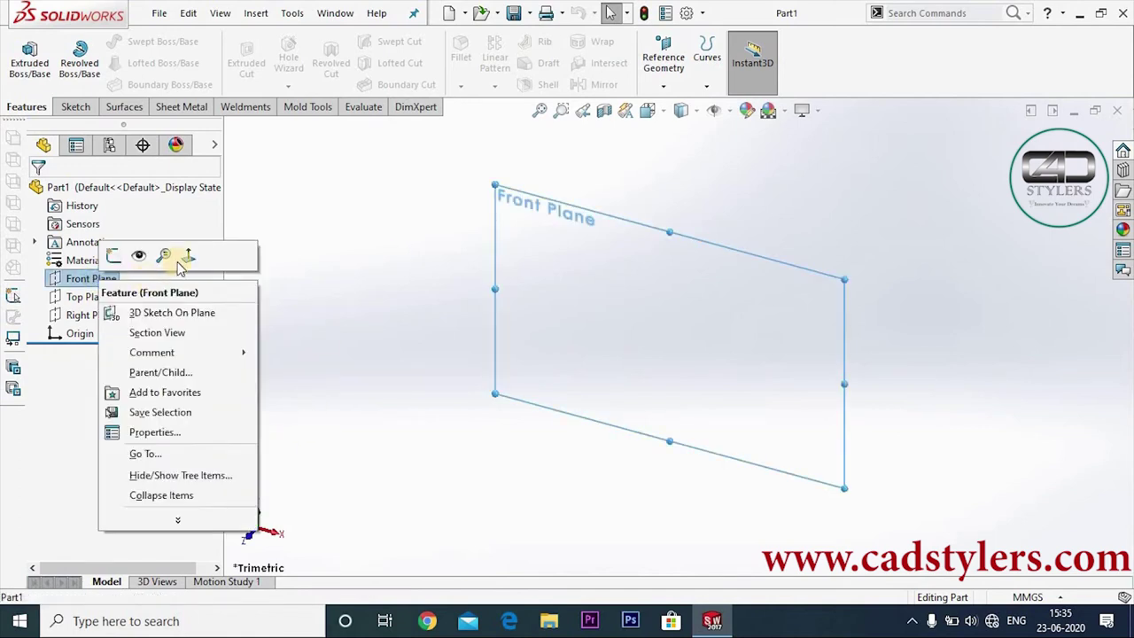
click(113, 259)
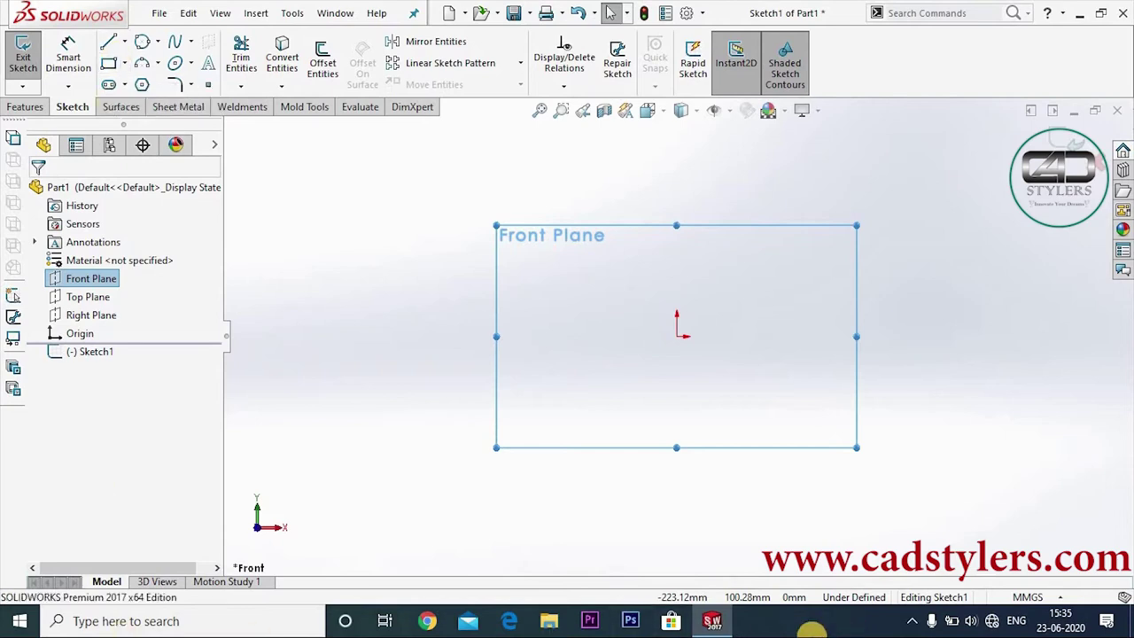
Step: Draw an open chain of seven connected straight line segments around the origin
click(108, 49)
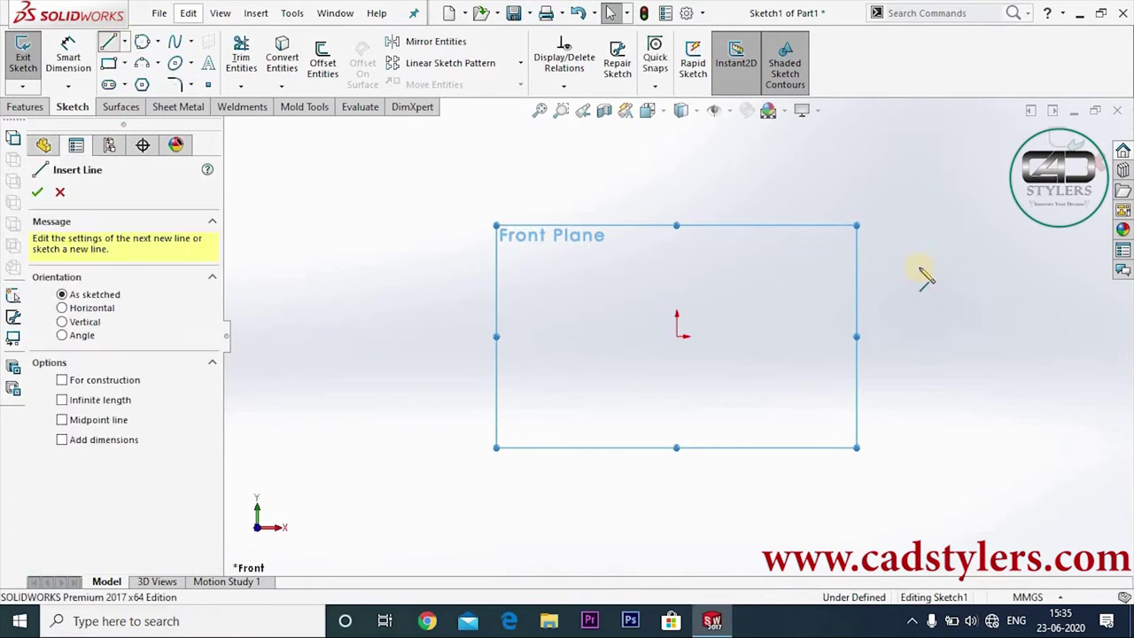
drag(678, 361, 824, 288)
click(817, 228)
click(715, 206)
click(484, 273)
click(531, 405)
click(667, 434)
click(796, 405)
right_click(881, 361)
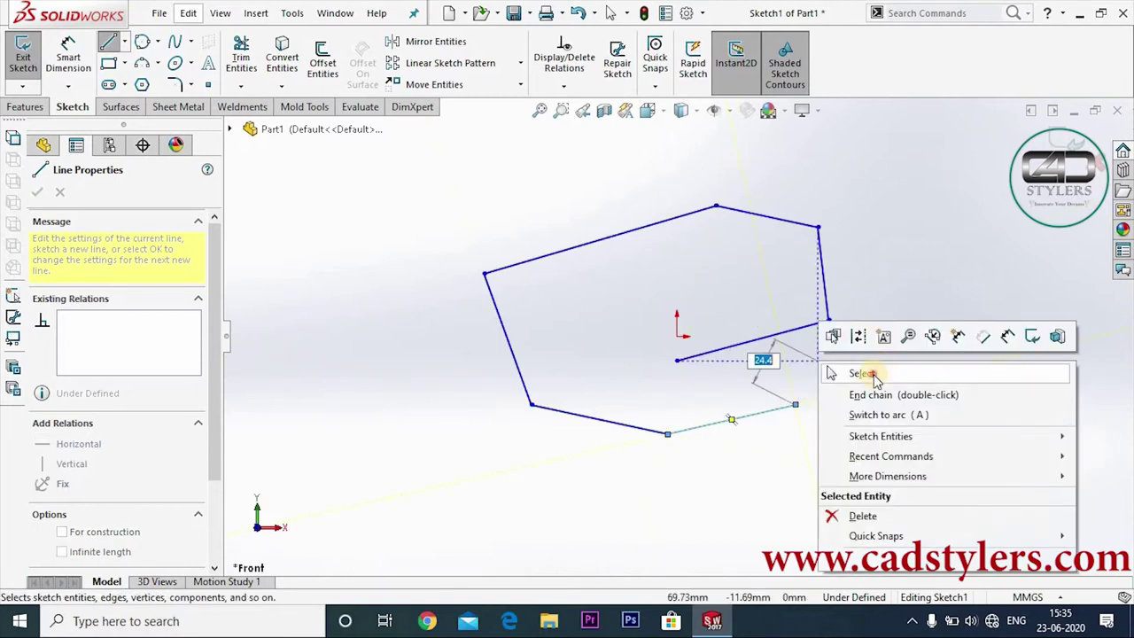
click(852, 370)
click(771, 417)
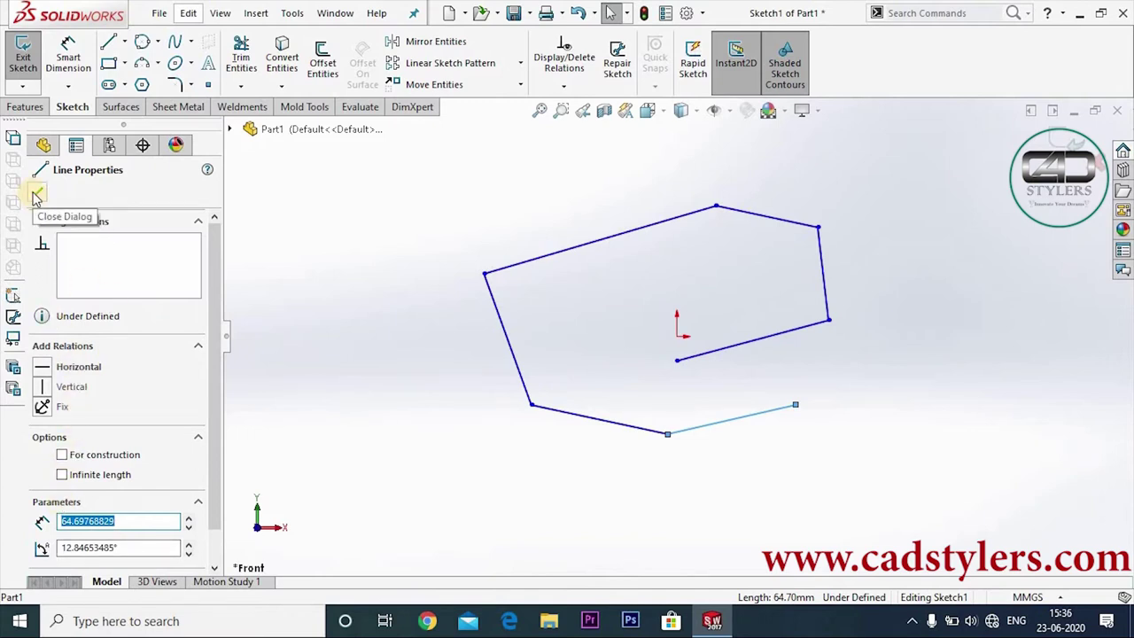
click(35, 195)
click(498, 487)
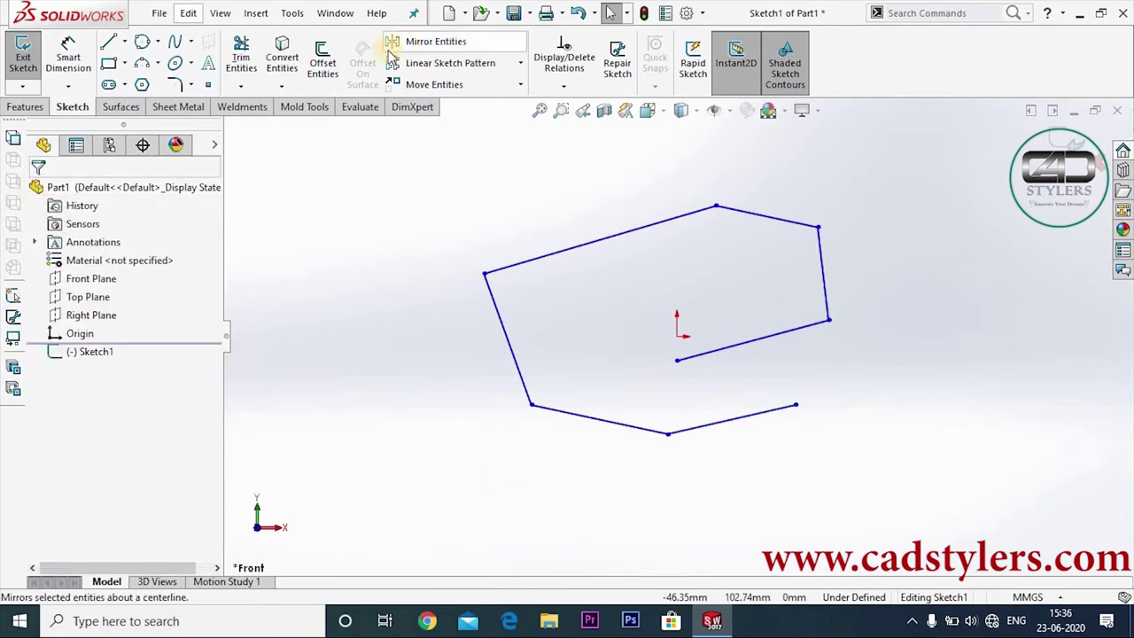
Step: Add a vertical centerline rising straight up from the sketch origin
click(125, 41)
click(144, 82)
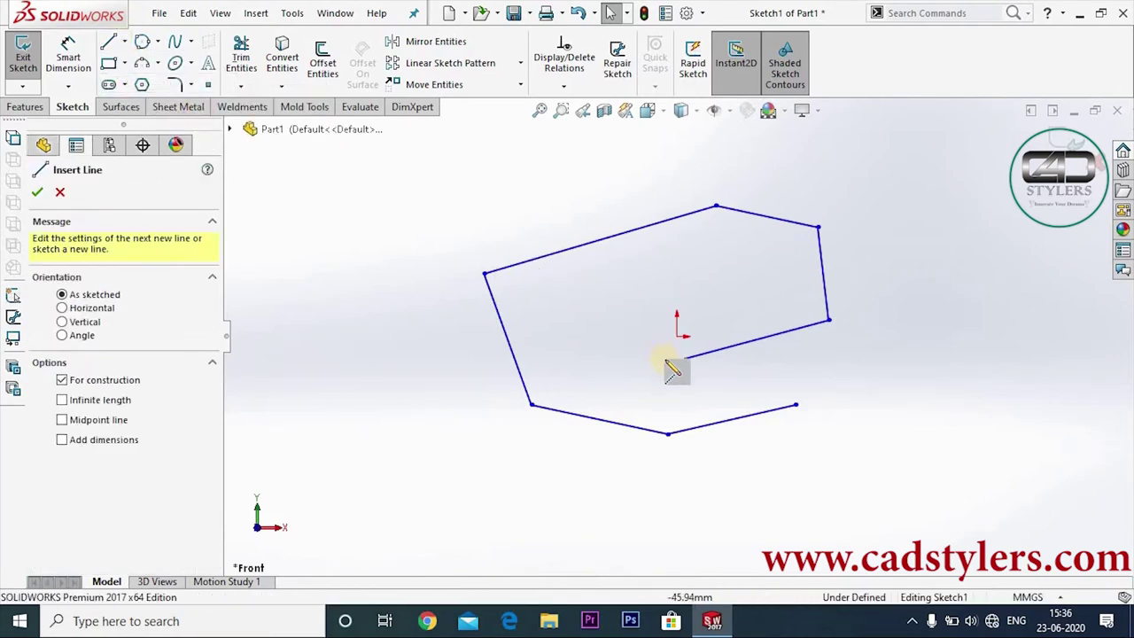
click(677, 336)
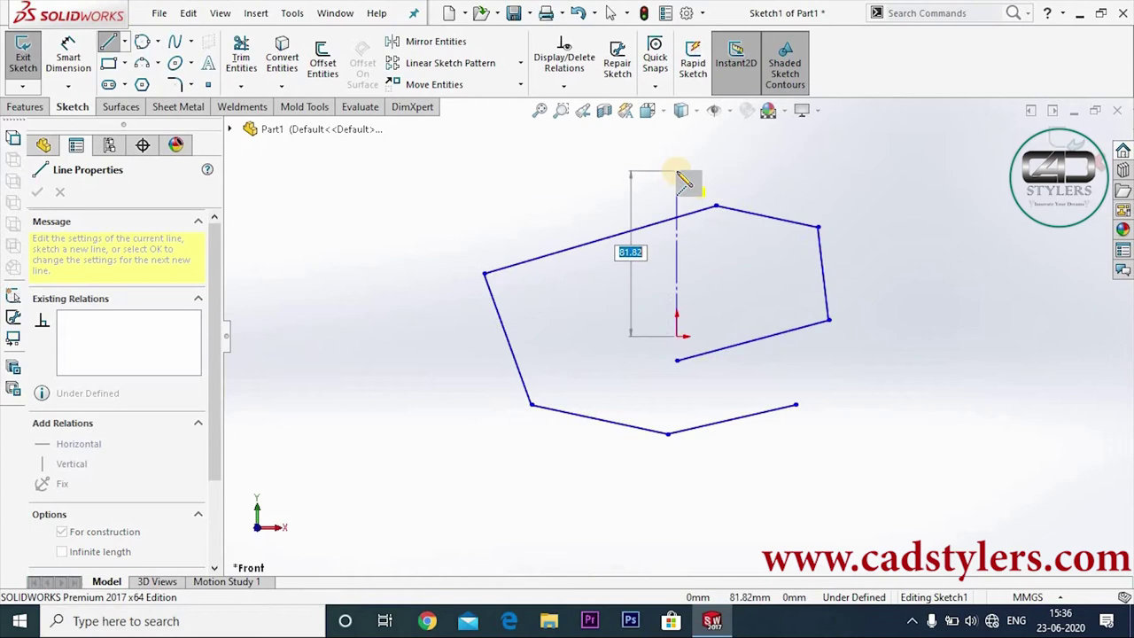
click(677, 172)
right_click(679, 172)
click(696, 182)
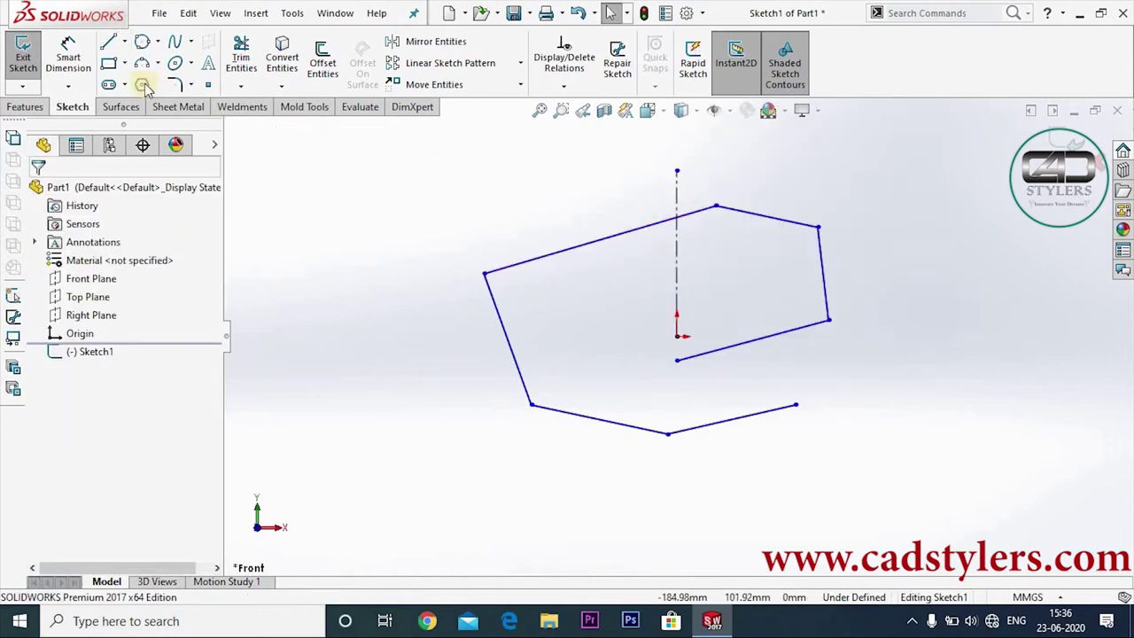
Step: Draw a horizontal midpoint line below the line chain
click(125, 41)
click(149, 103)
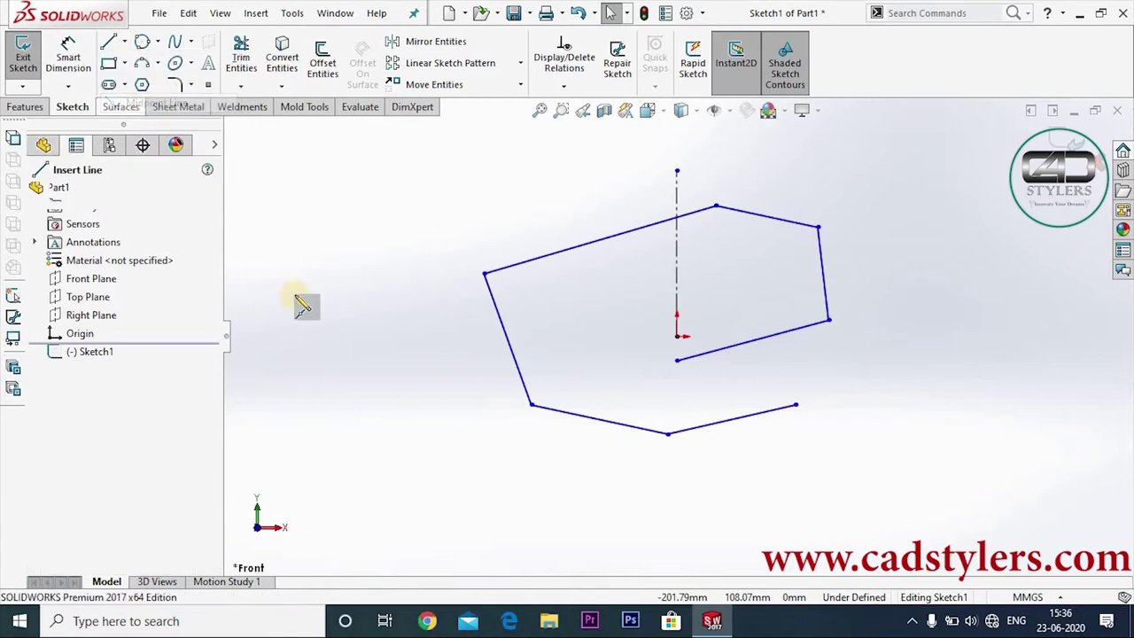
click(484, 458)
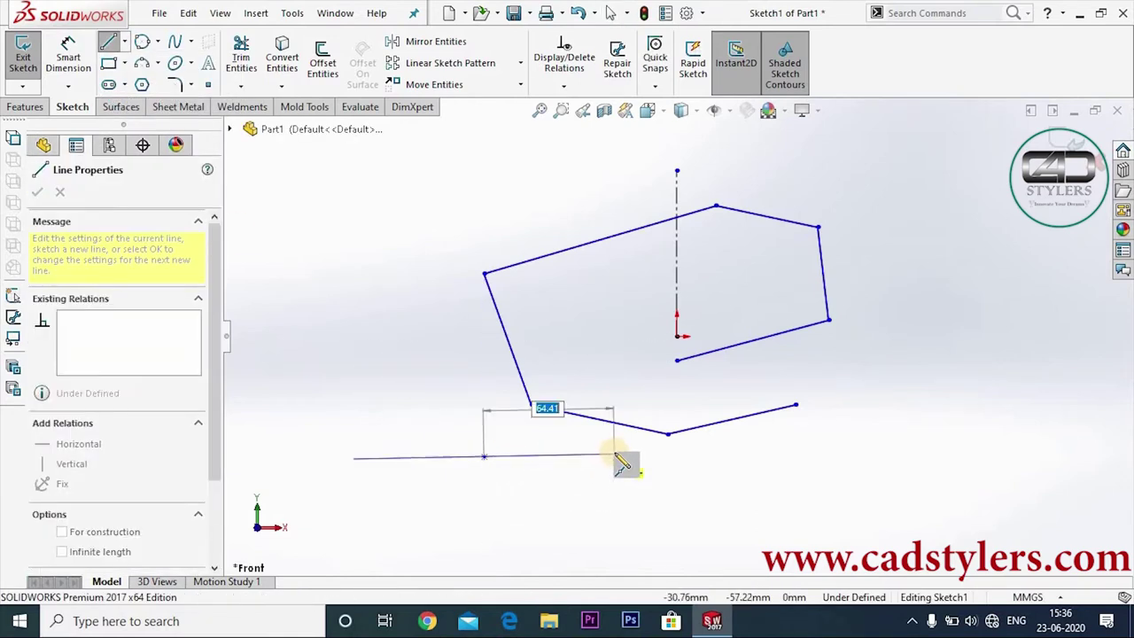
click(615, 457)
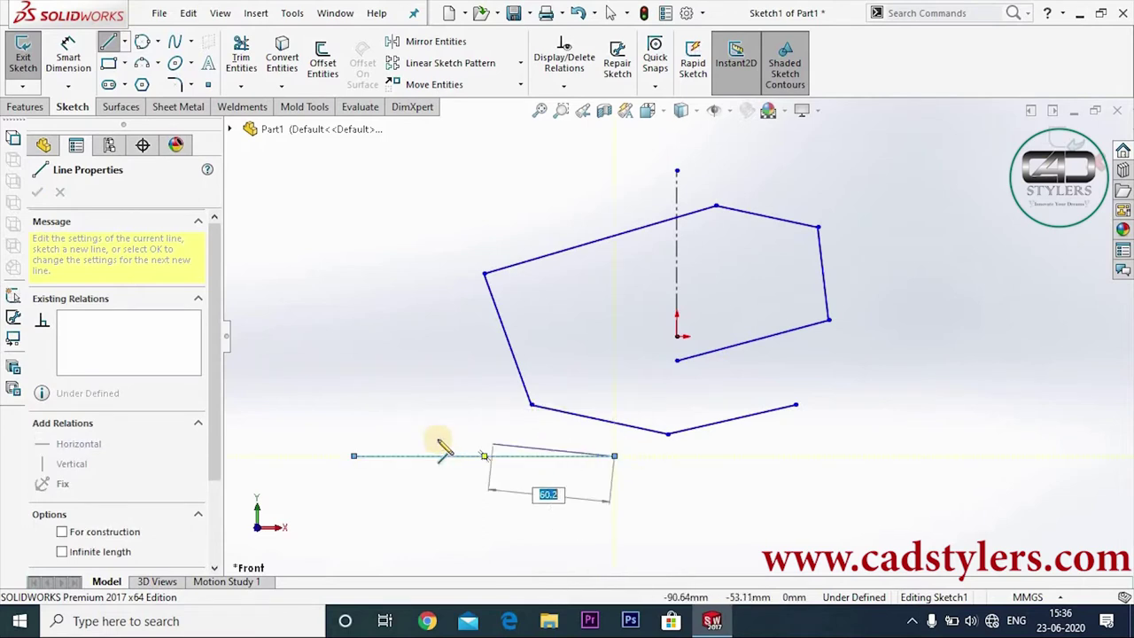
right_click(439, 429)
click(459, 437)
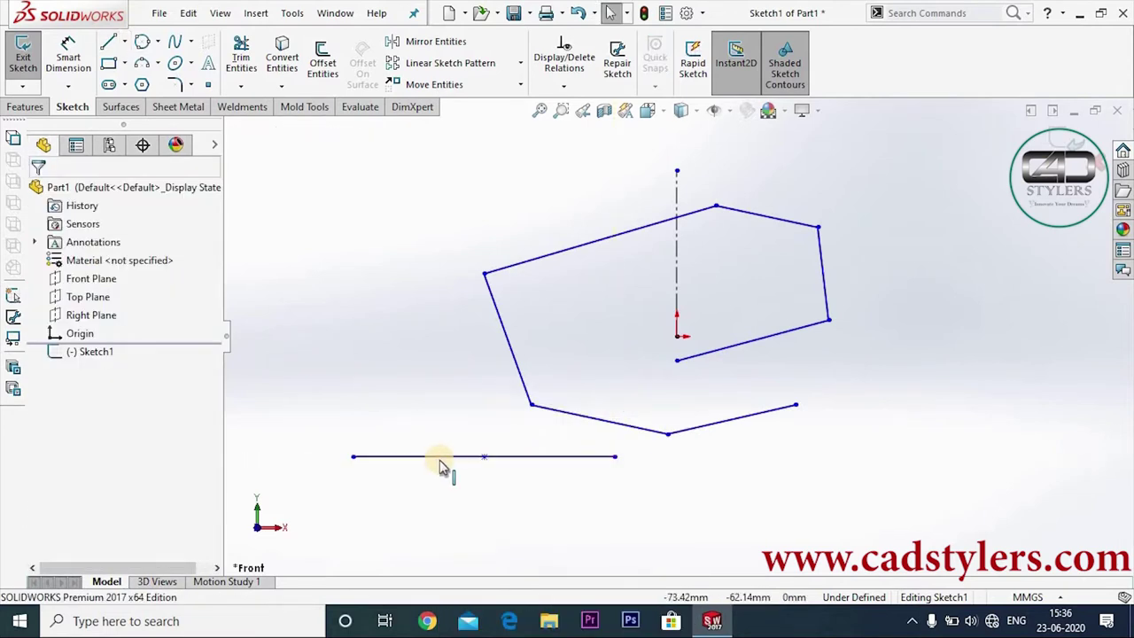
Step: Delete the conflicting Vertical relation from the midpoint line, keeping its Midpoint relation
click(428, 457)
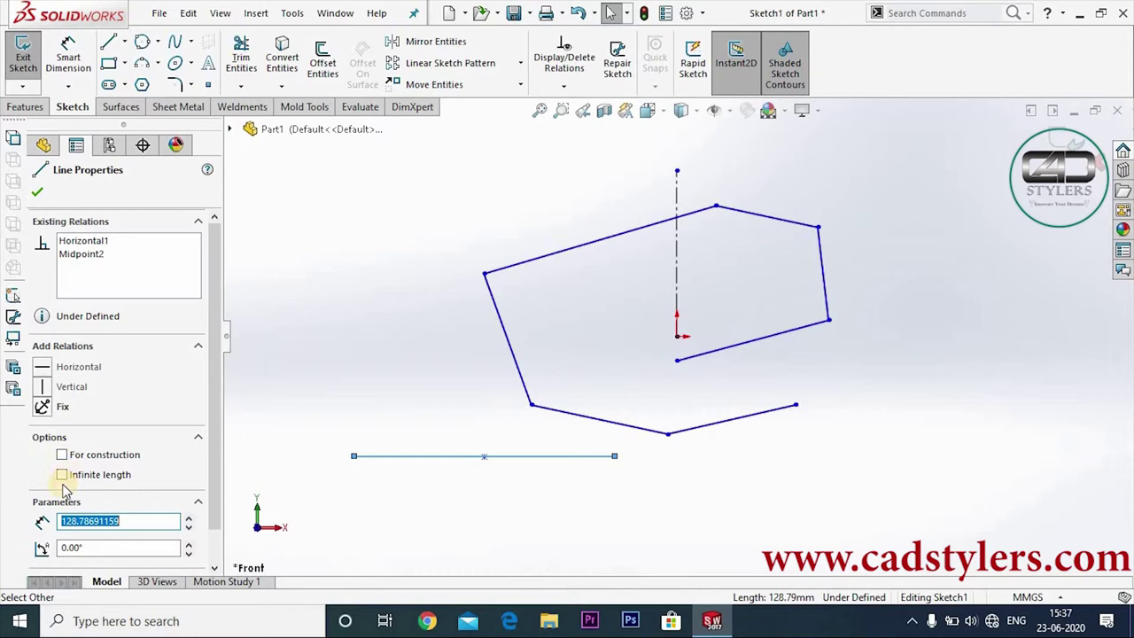
click(37, 192)
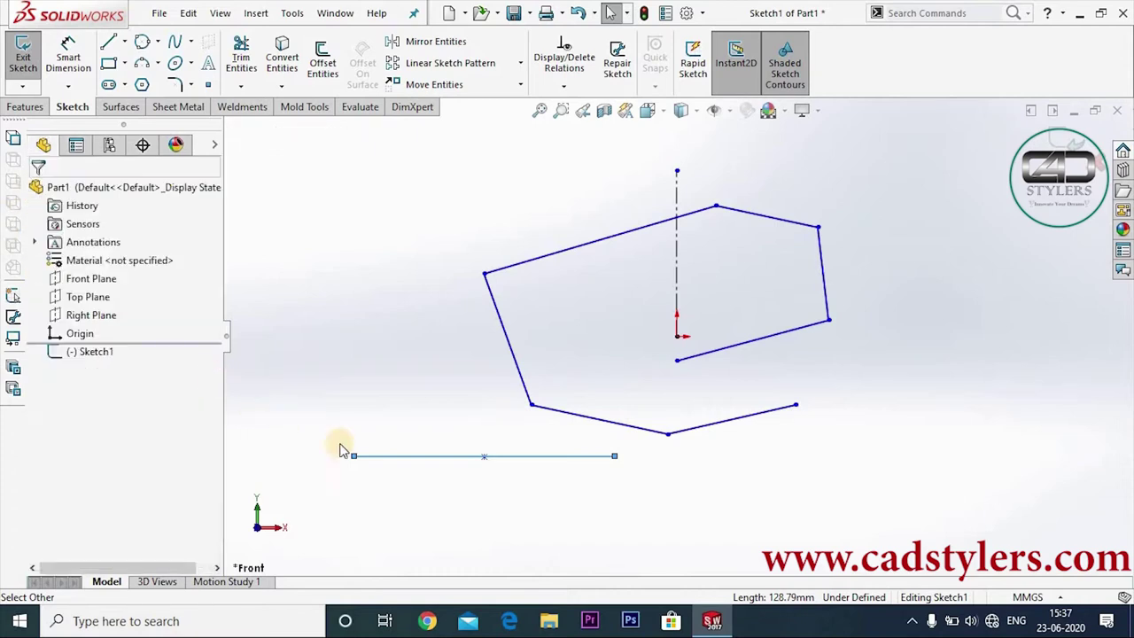
click(425, 462)
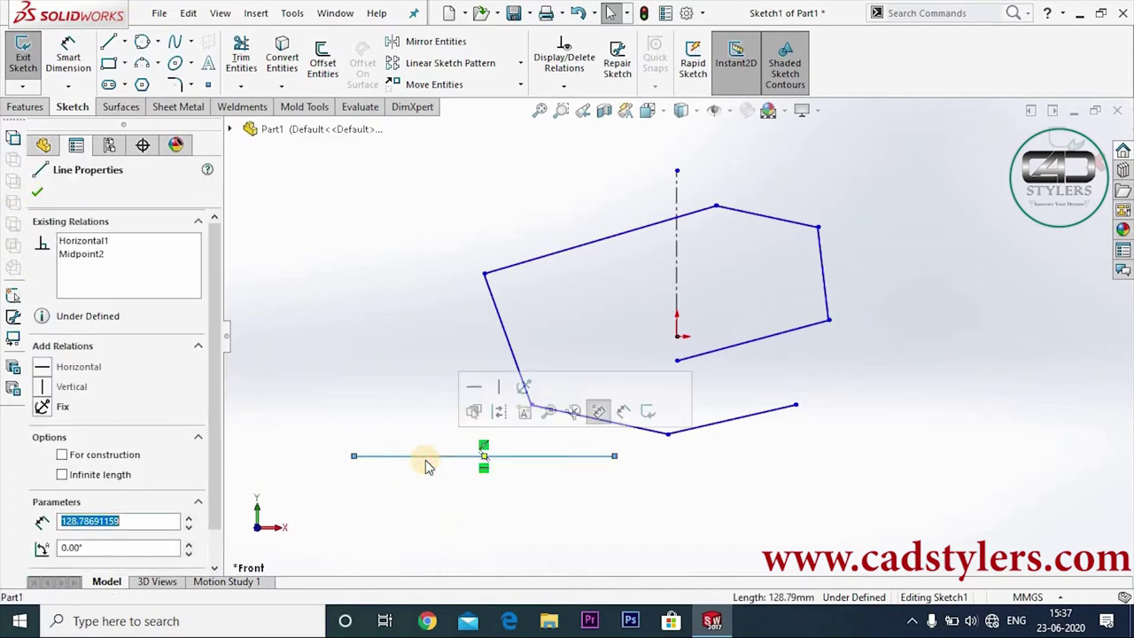
click(499, 394)
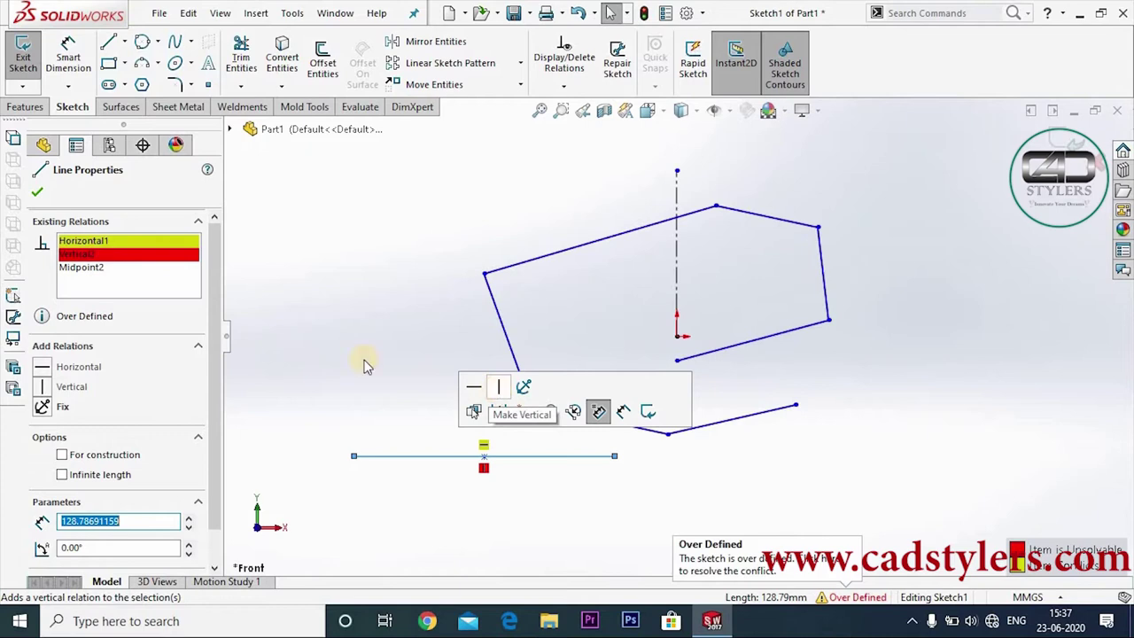
right_click(91, 255)
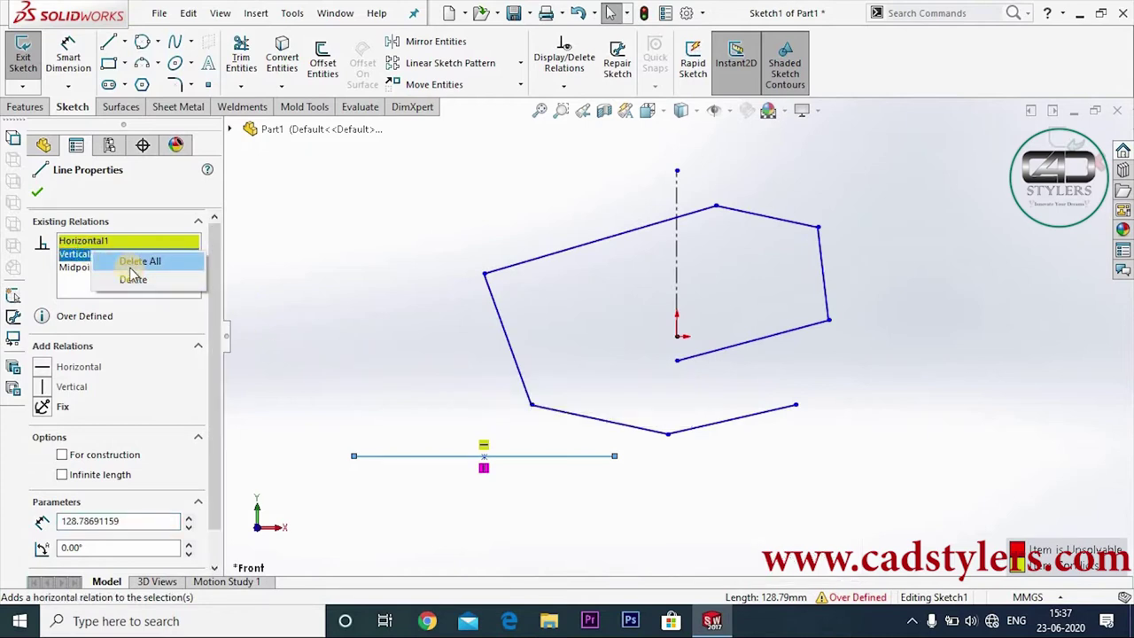
click(133, 279)
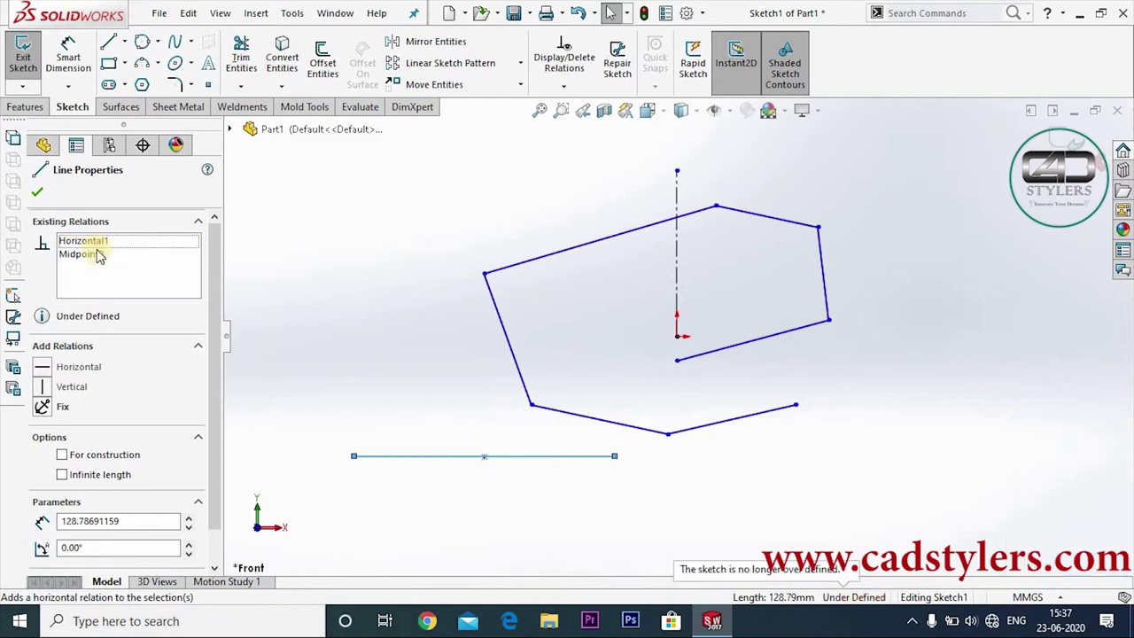
click(99, 254)
click(389, 462)
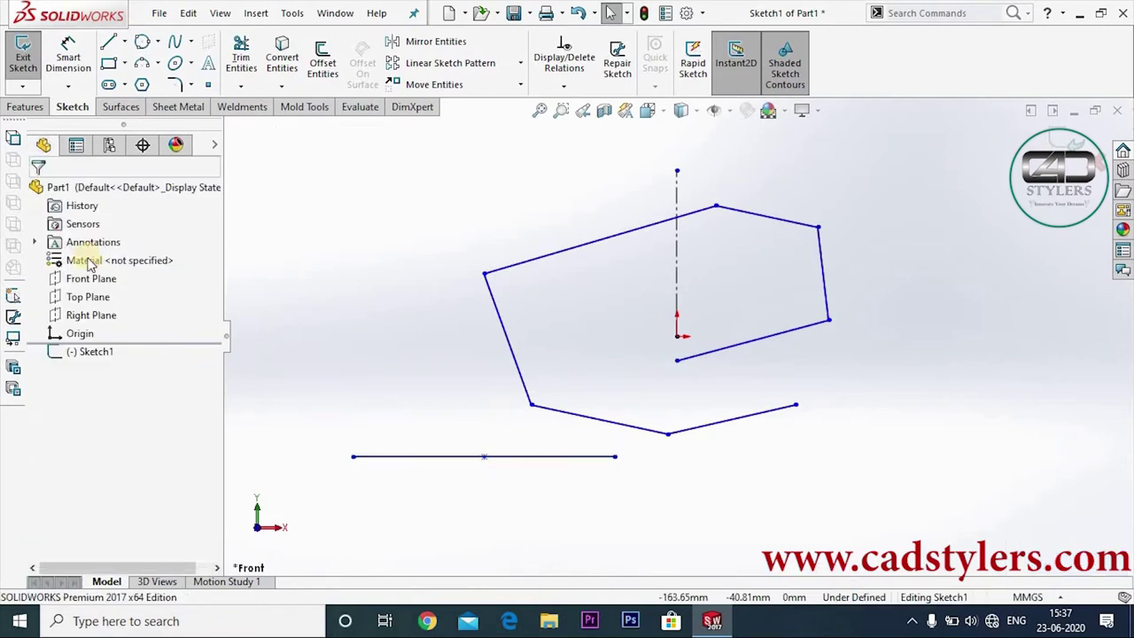
Step: Draw two overlapping corner rectangles left of the line chain
click(108, 63)
drag(309, 200, 449, 319)
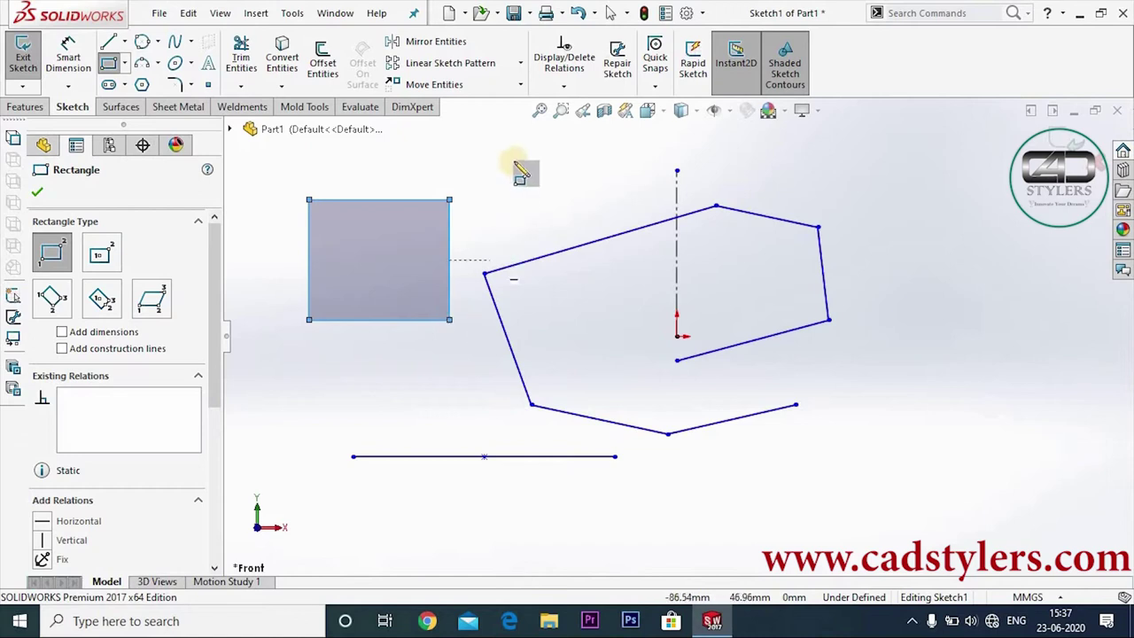
click(545, 153)
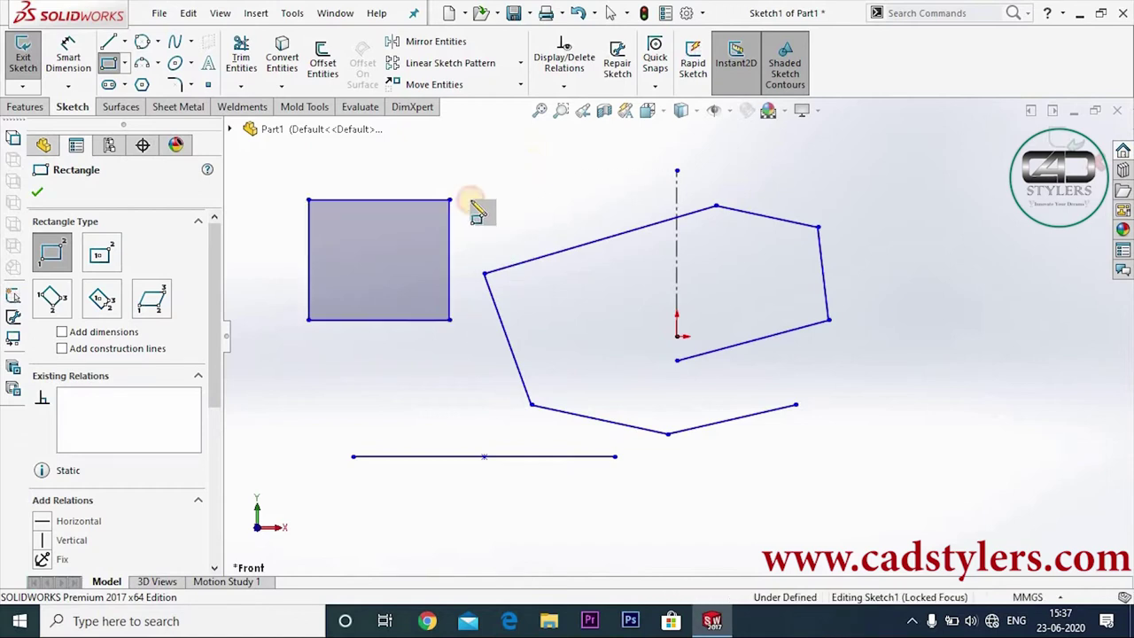
click(414, 227)
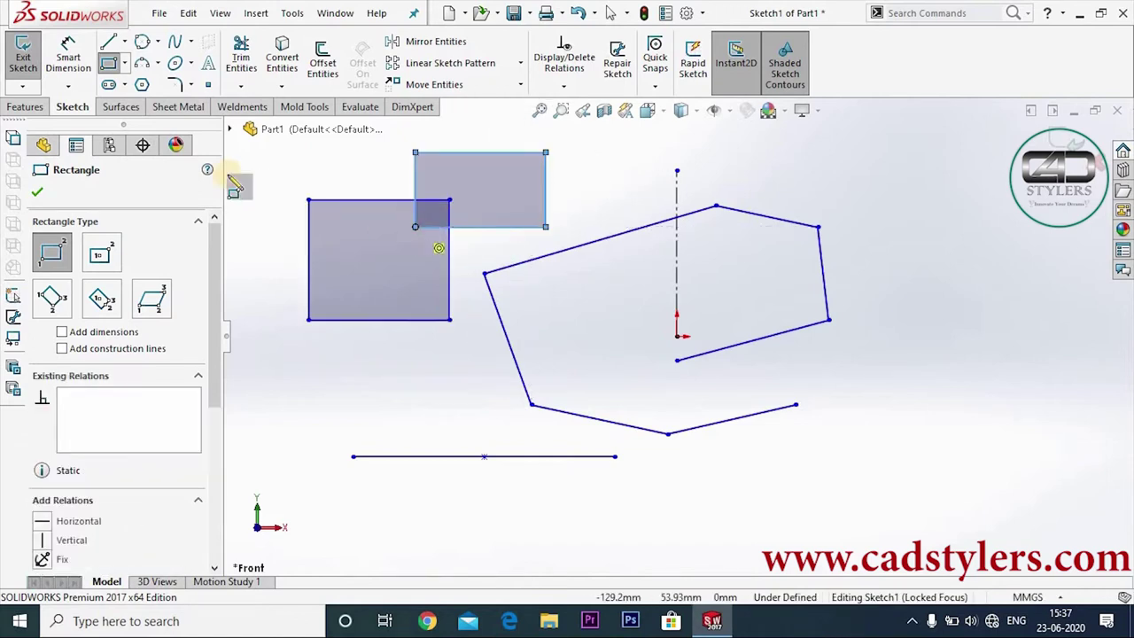
click(67, 62)
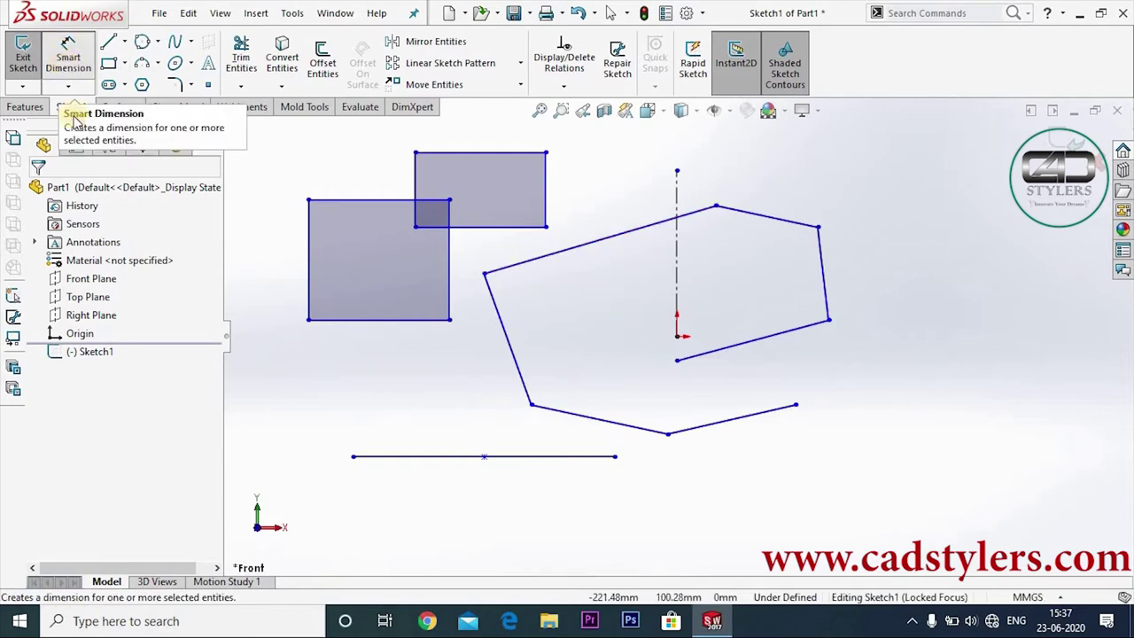
Step: Dimension the left rectangle's width and height both to 45 mm
click(68, 58)
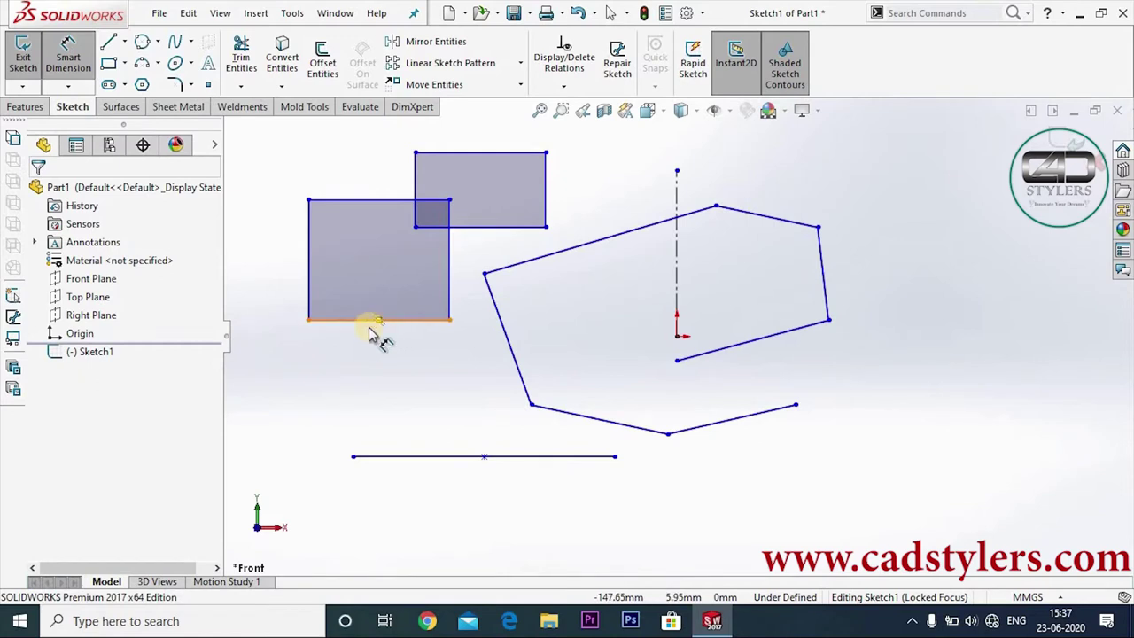
click(368, 321)
click(359, 363)
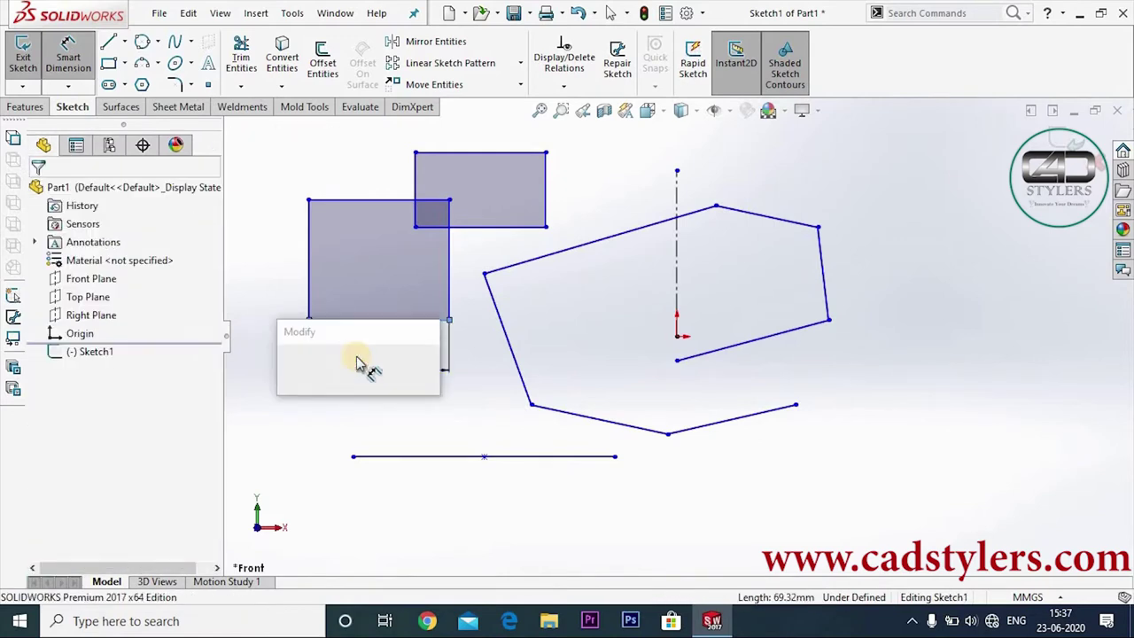
text(45)
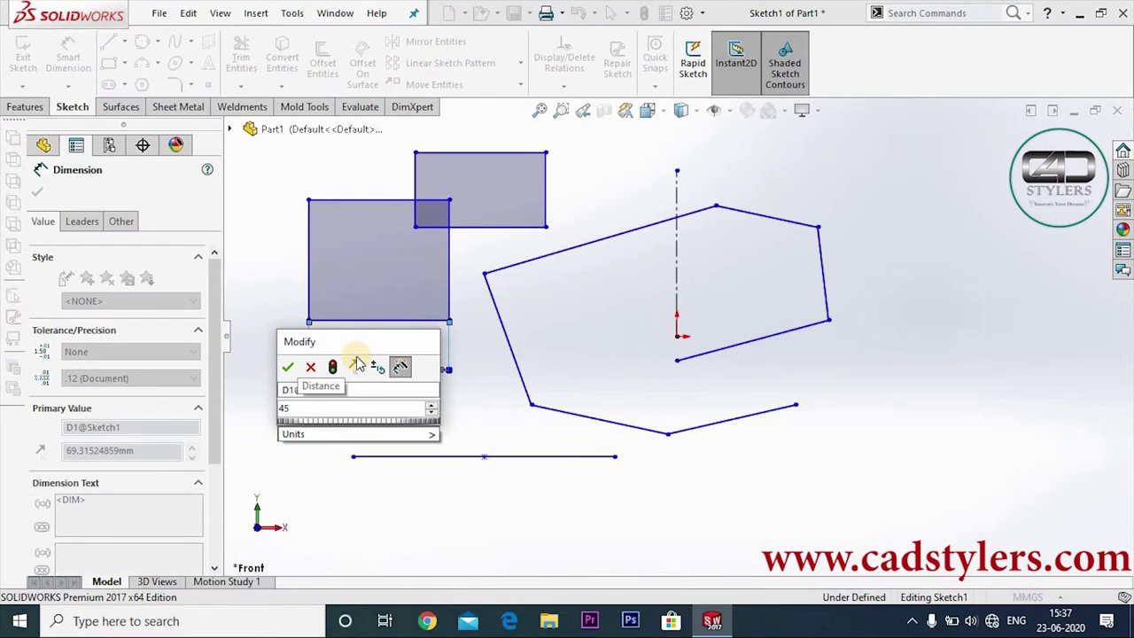
key(Return)
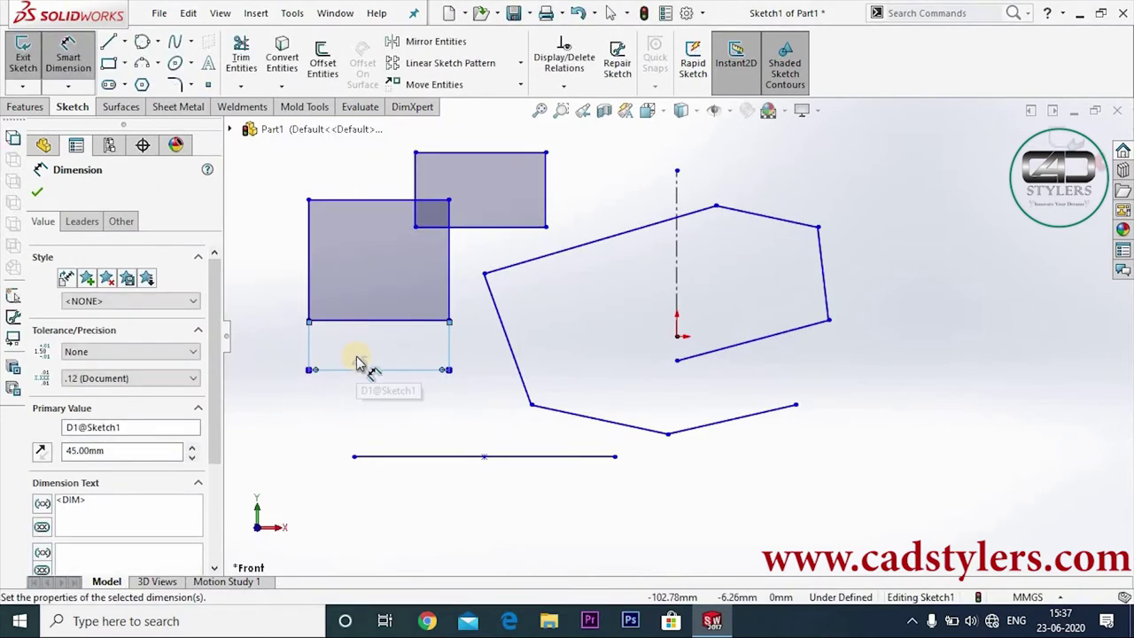
click(372, 201)
click(379, 320)
click(288, 272)
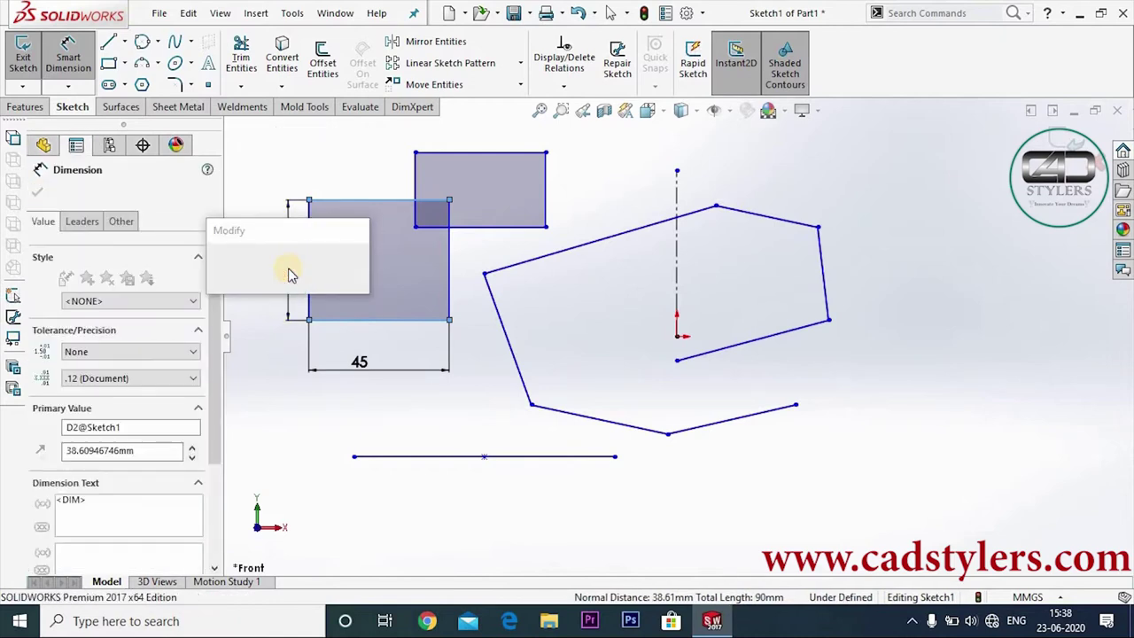
text(45)
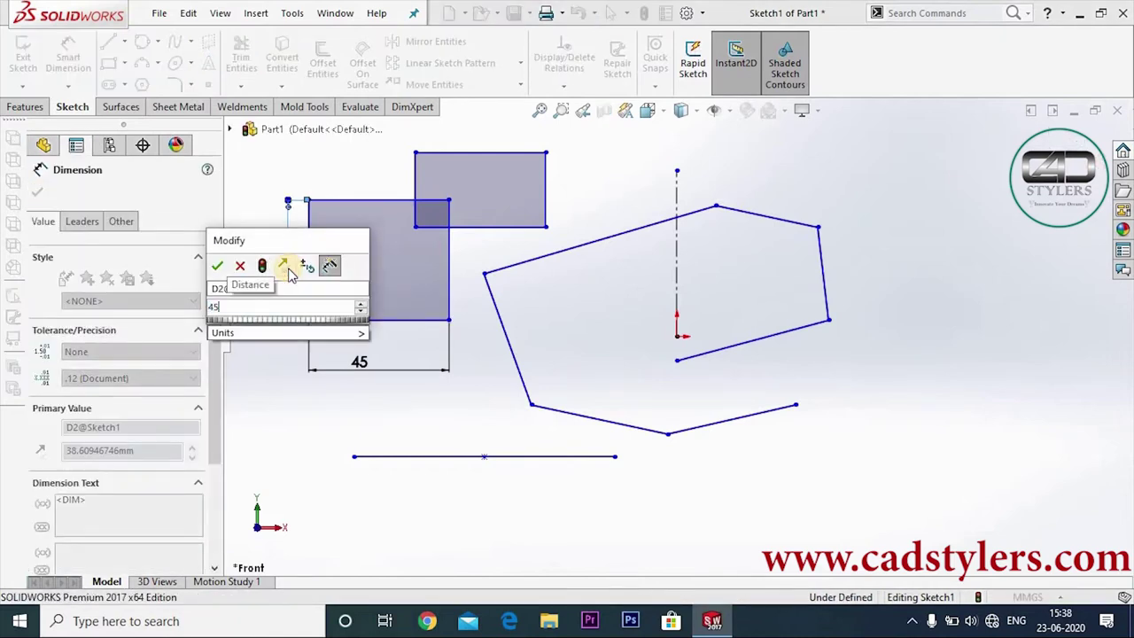
key(Return)
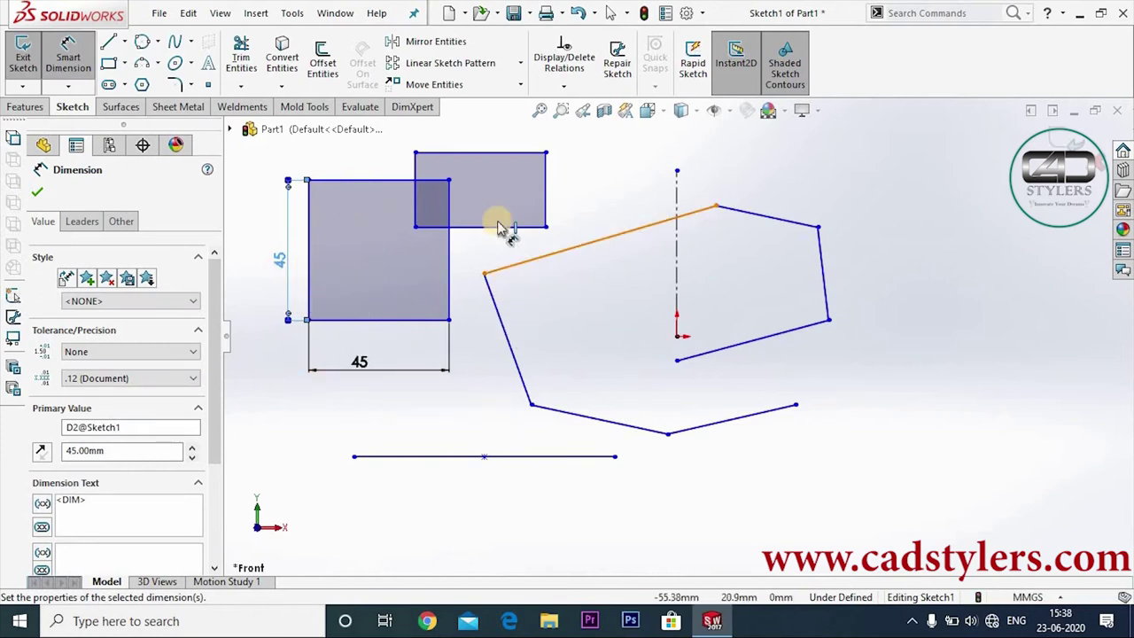
Step: Draw a center rectangle centred on the square's lower-right corner
click(108, 62)
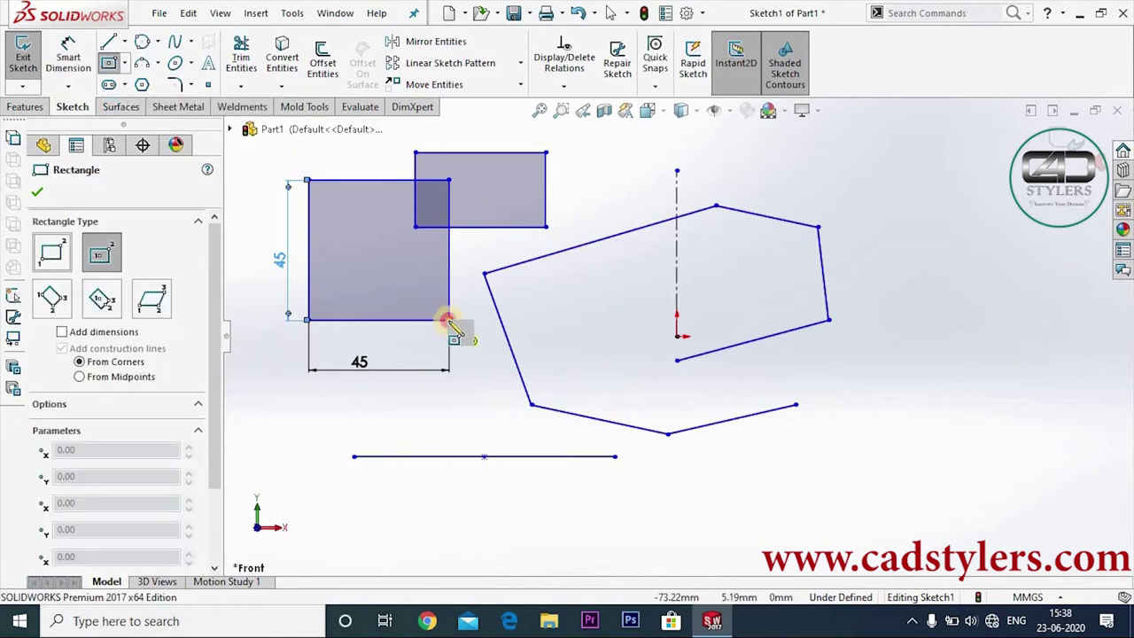
click(449, 319)
click(514, 251)
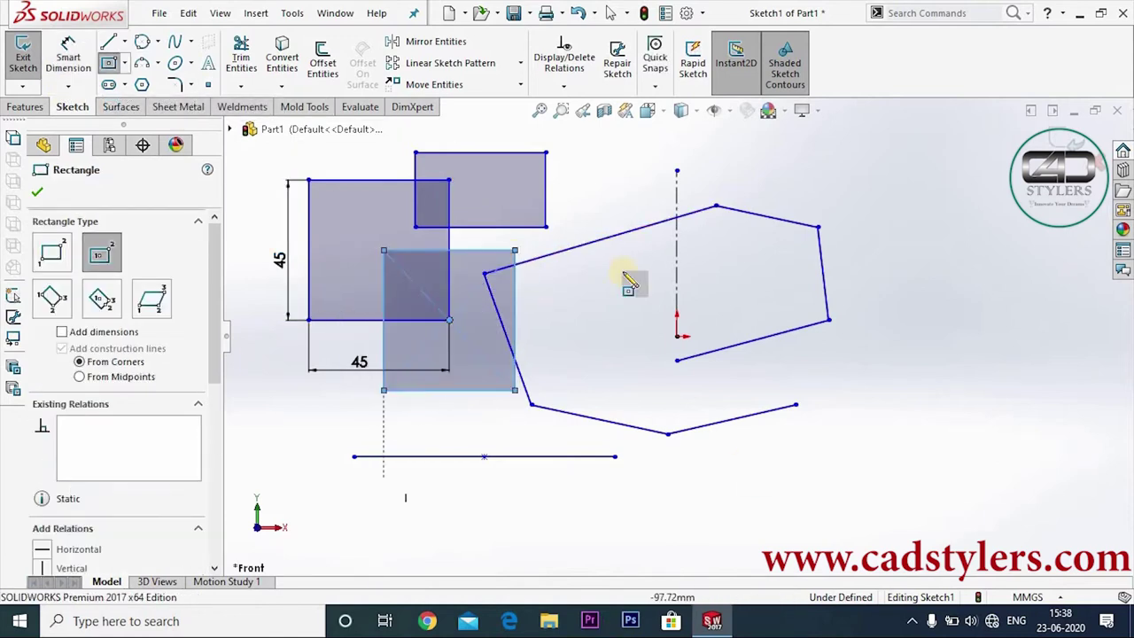
click(125, 66)
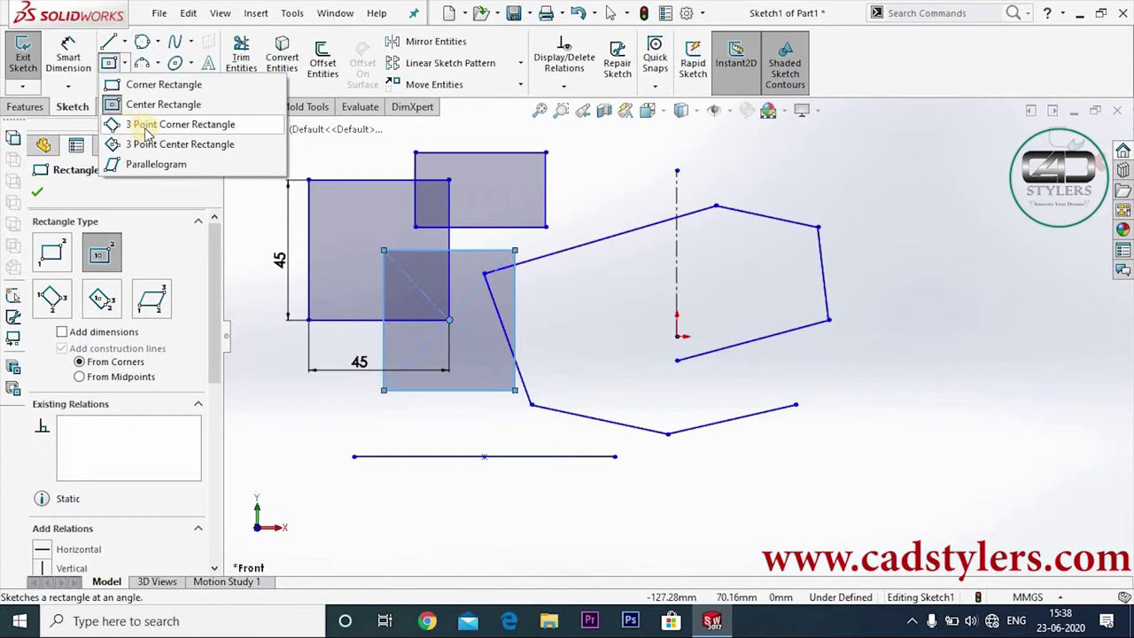
click(67, 85)
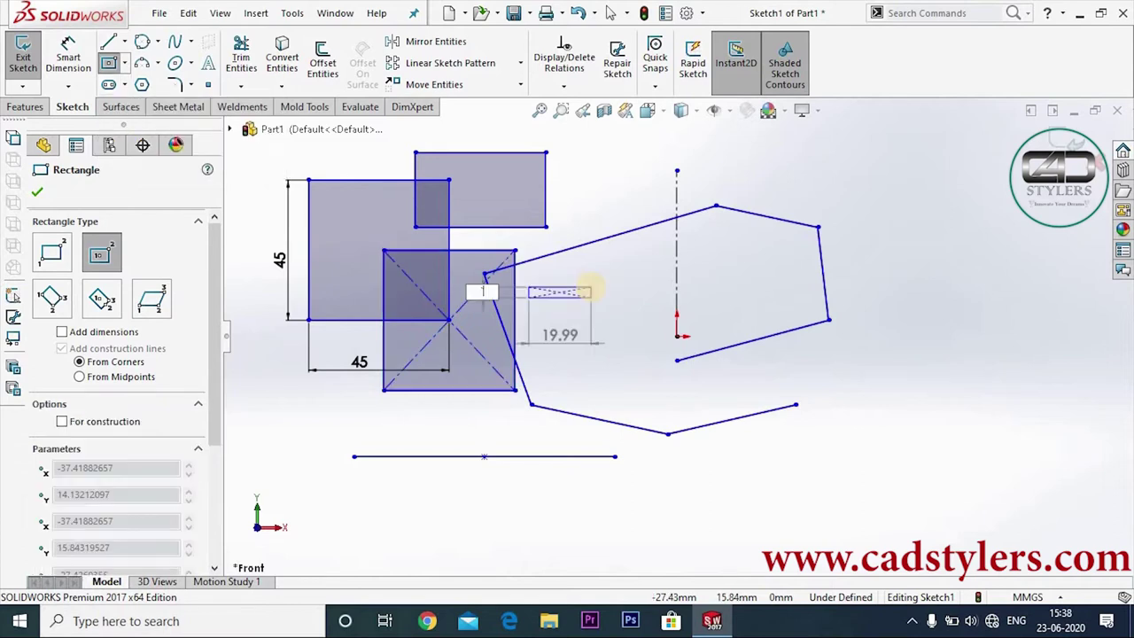
click(118, 62)
Step: Draw a tilted 3 Point Corner Rectangle at the right of the sketch
click(122, 66)
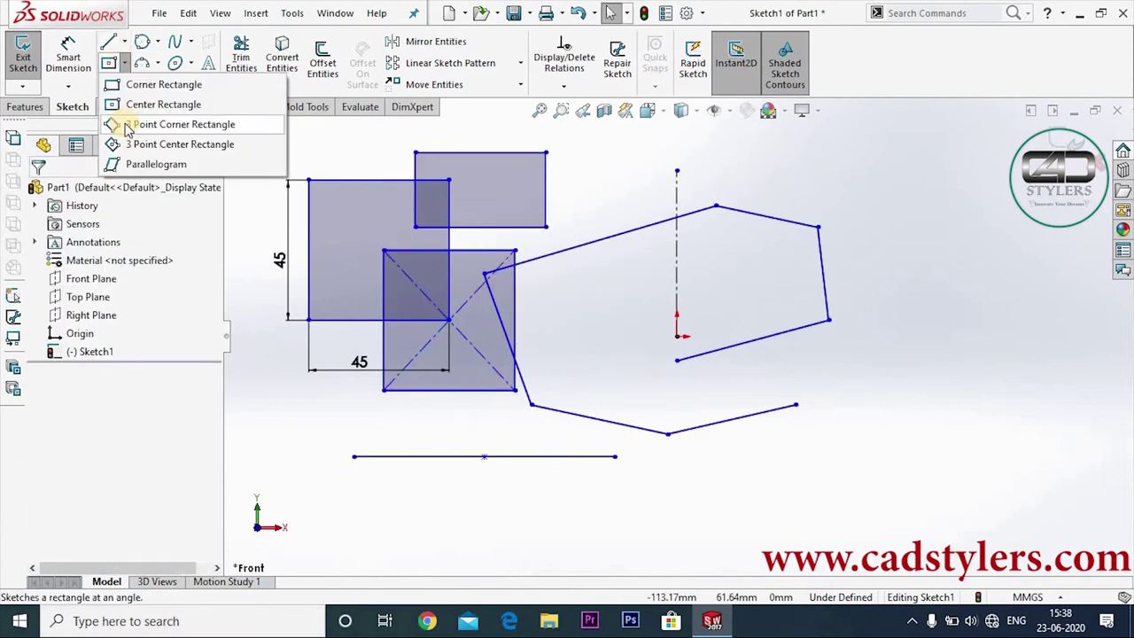
click(127, 125)
click(949, 214)
click(1006, 272)
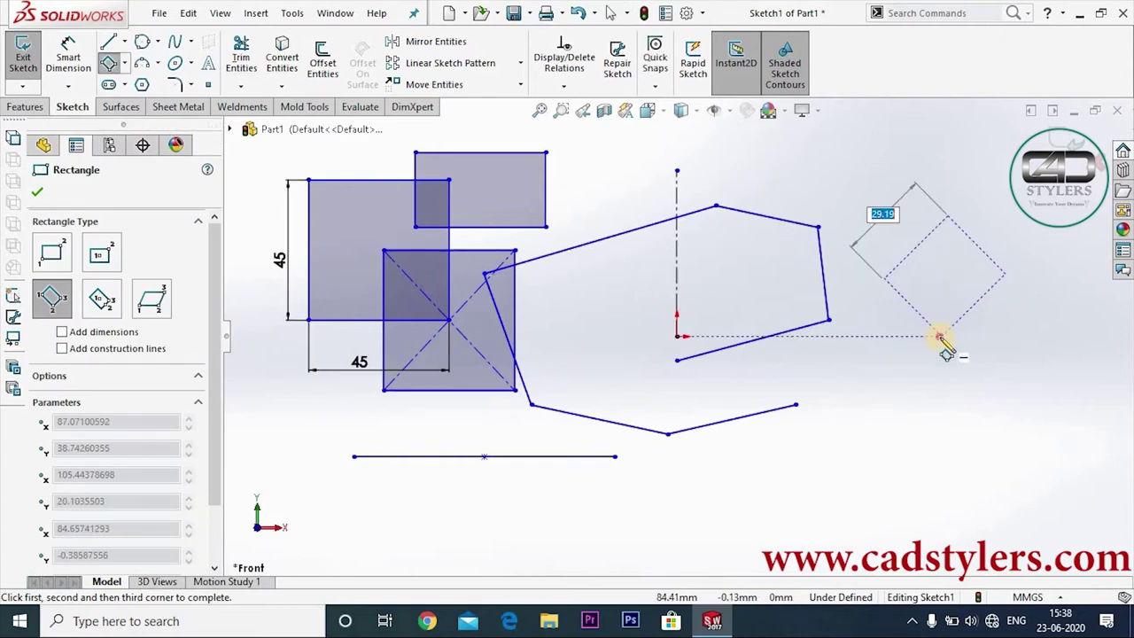
click(940, 337)
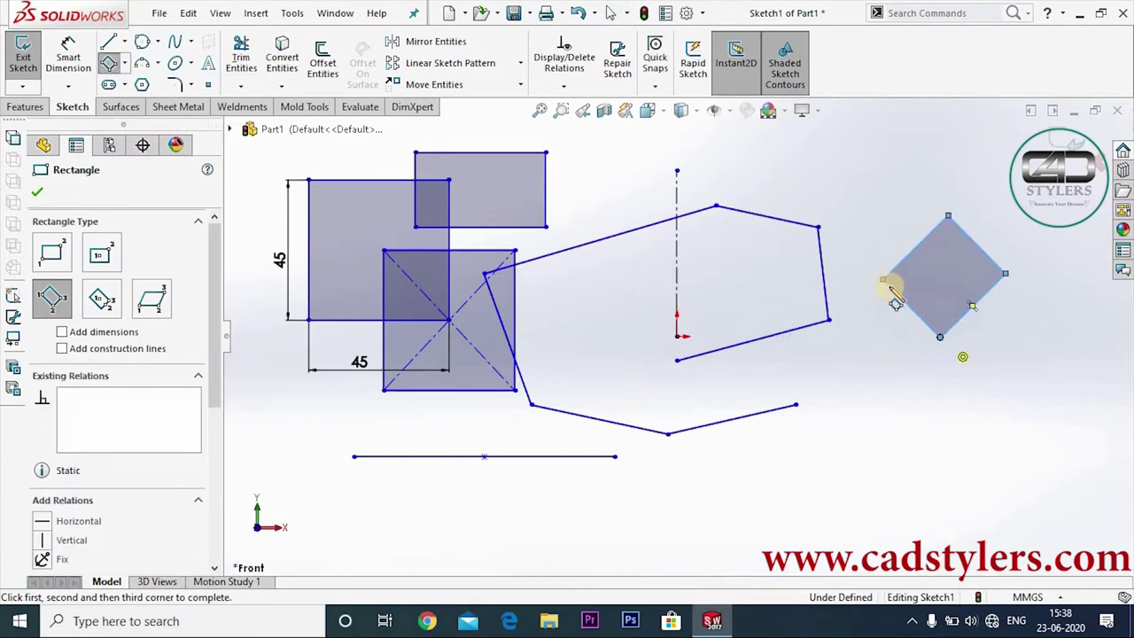
Step: Add a larger angled 3 Point Center Rectangle below the tilted square
click(124, 63)
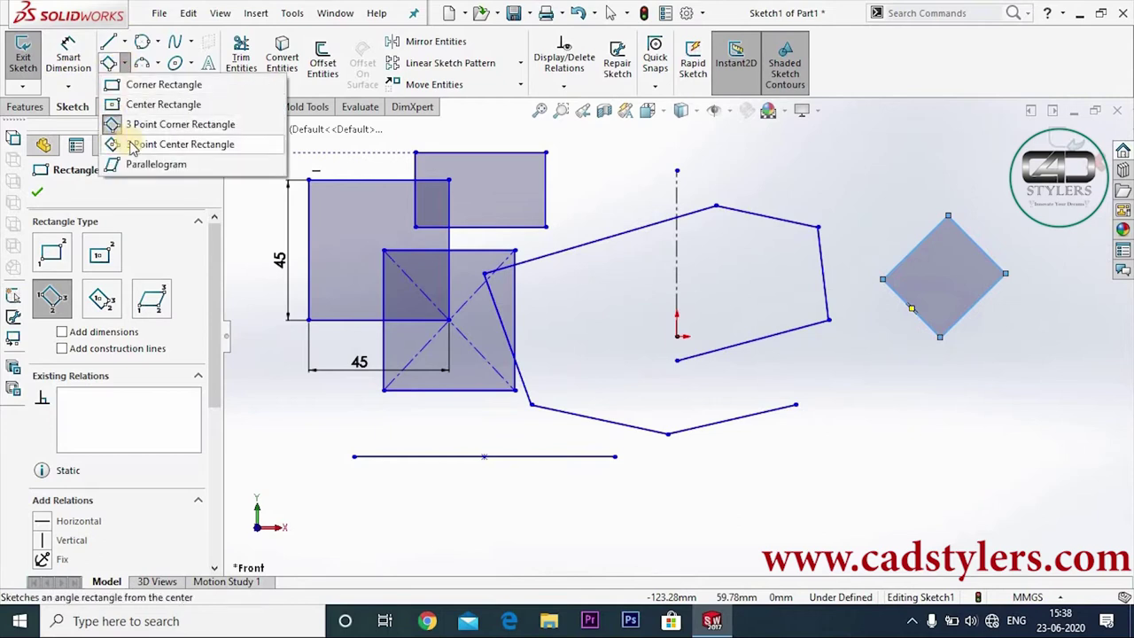
click(133, 147)
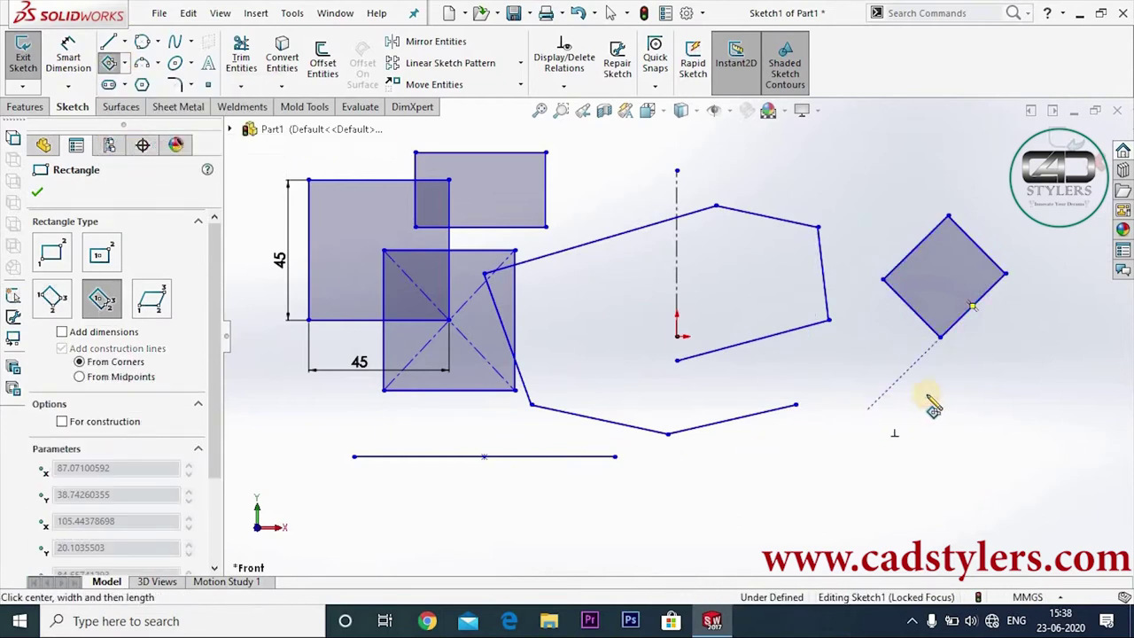
click(893, 379)
click(982, 468)
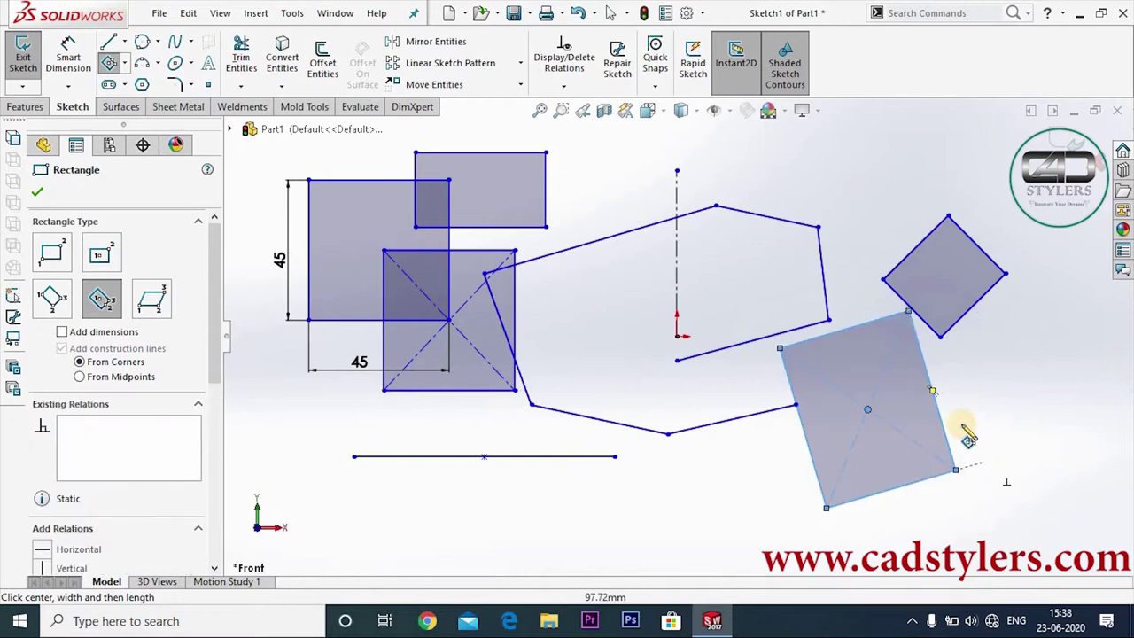
click(868, 409)
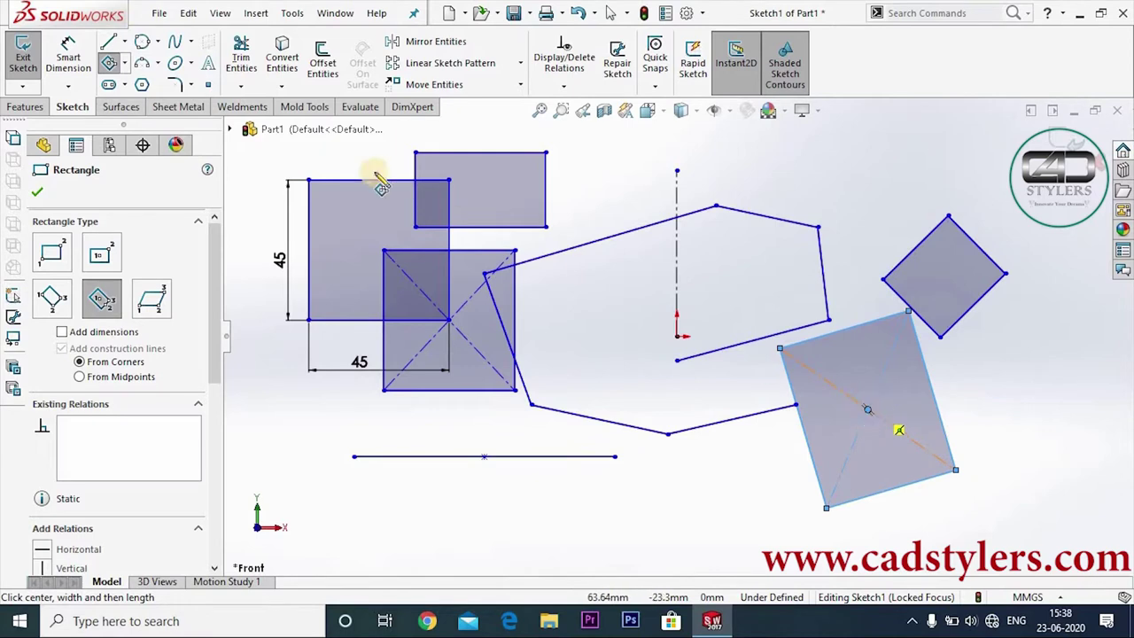
click(124, 62)
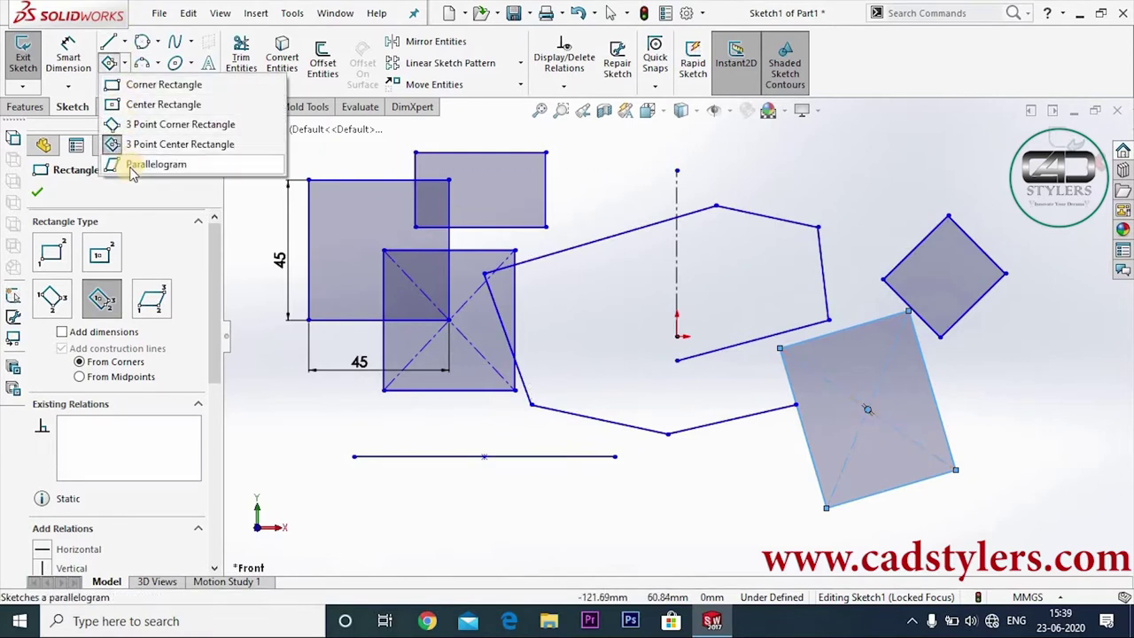
Step: Draw a parallelogram at the upper right, above the small tilted square
click(131, 164)
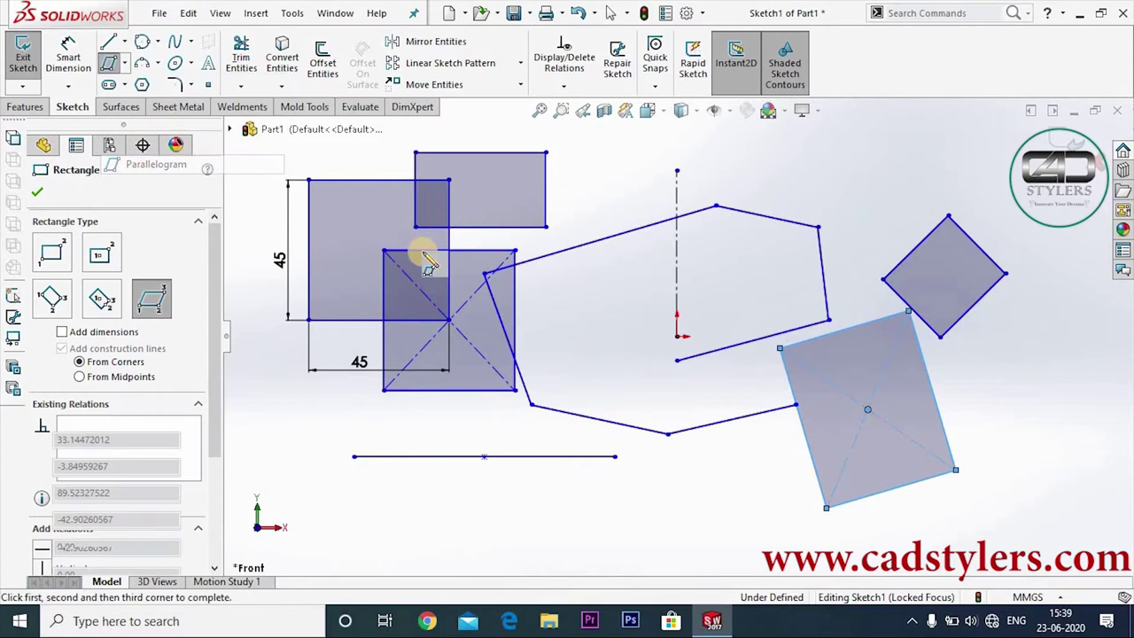
click(907, 153)
click(831, 206)
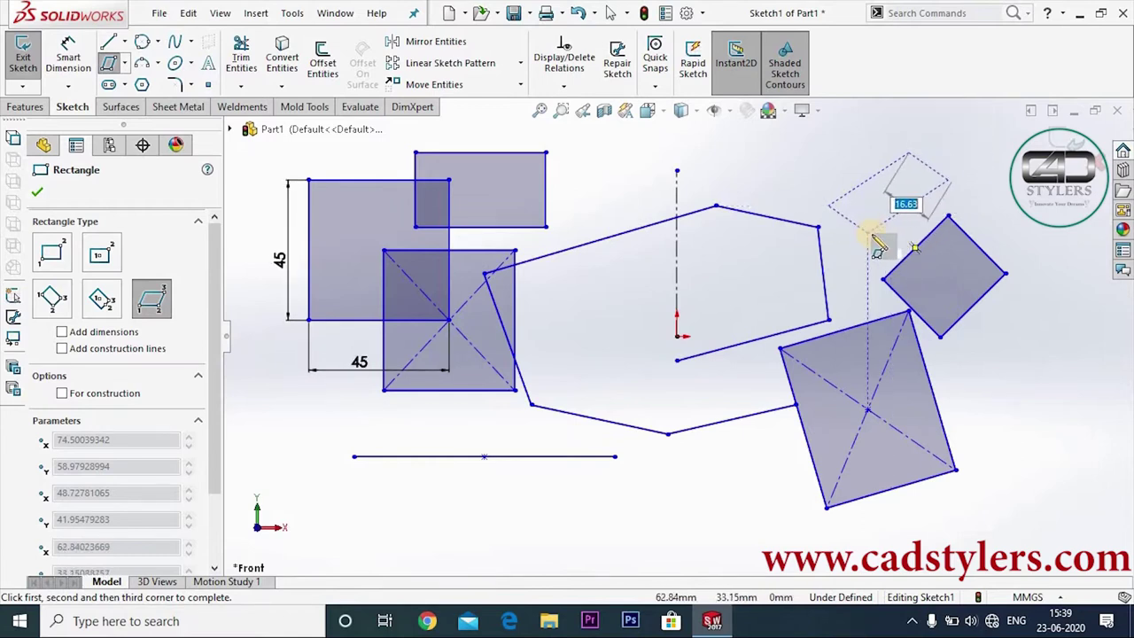
click(868, 228)
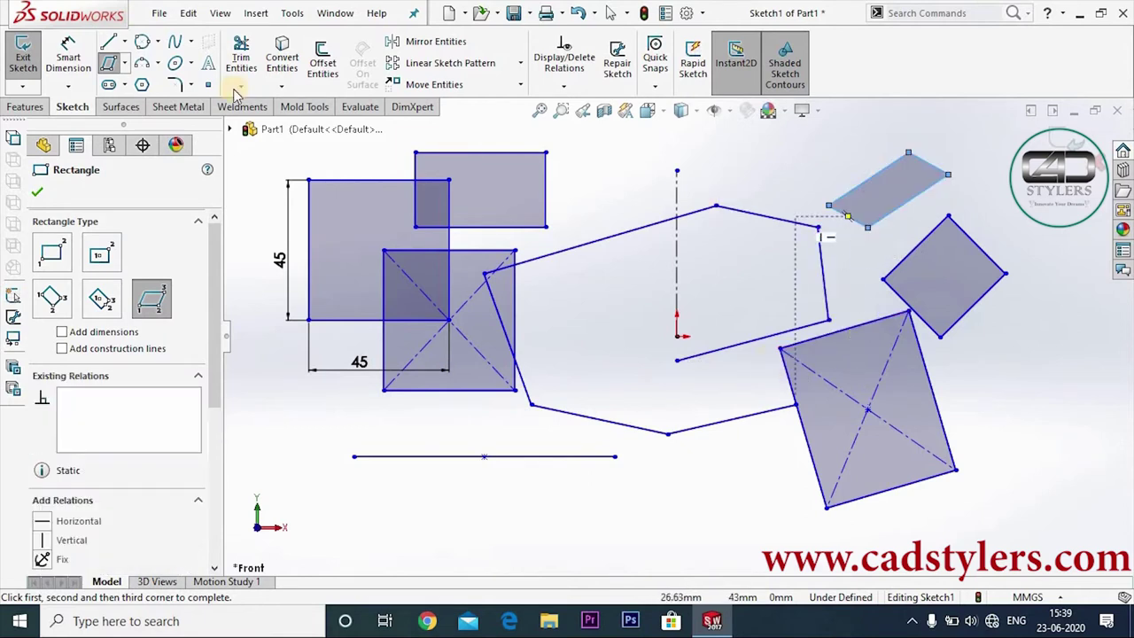
click(75, 69)
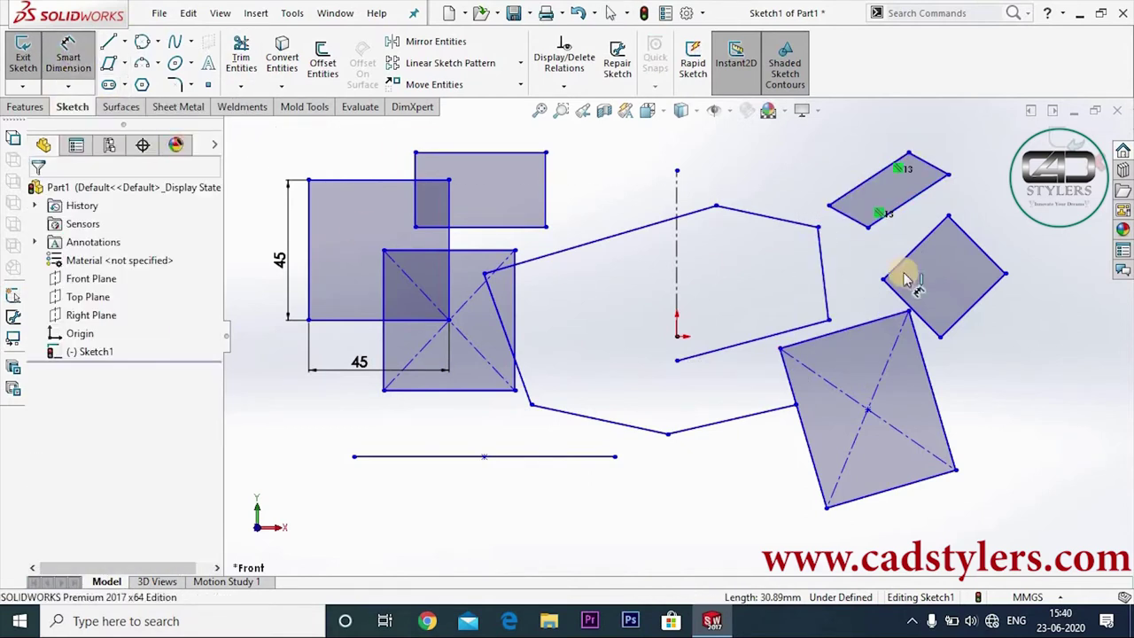
click(916, 206)
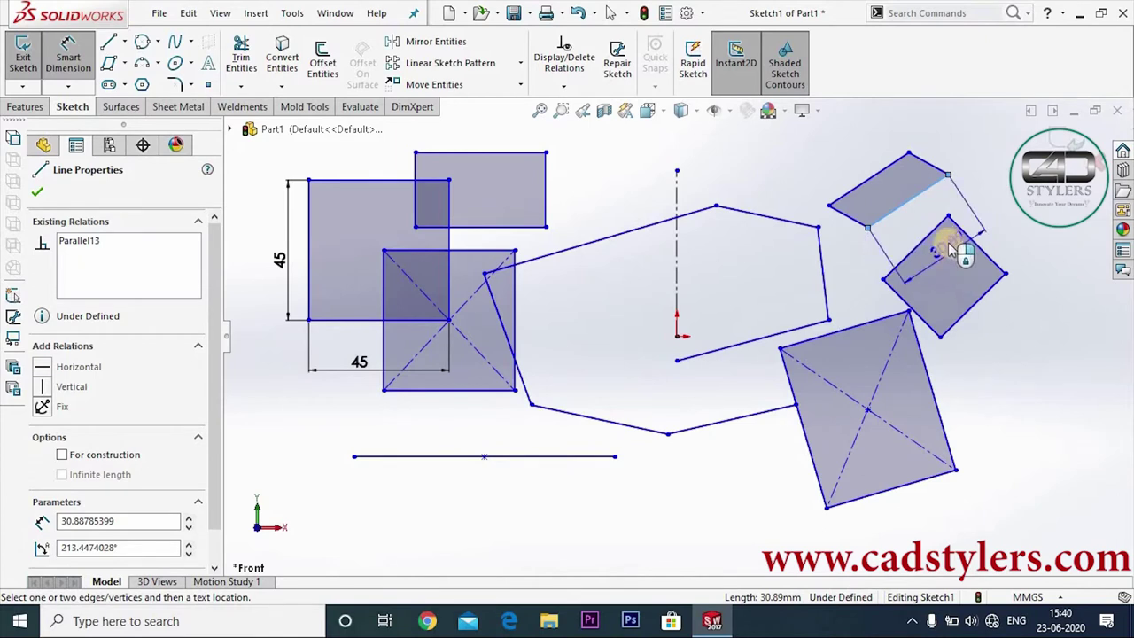
Step: Dimension the tilted square's edge to 20 mm
click(939, 222)
click(939, 222)
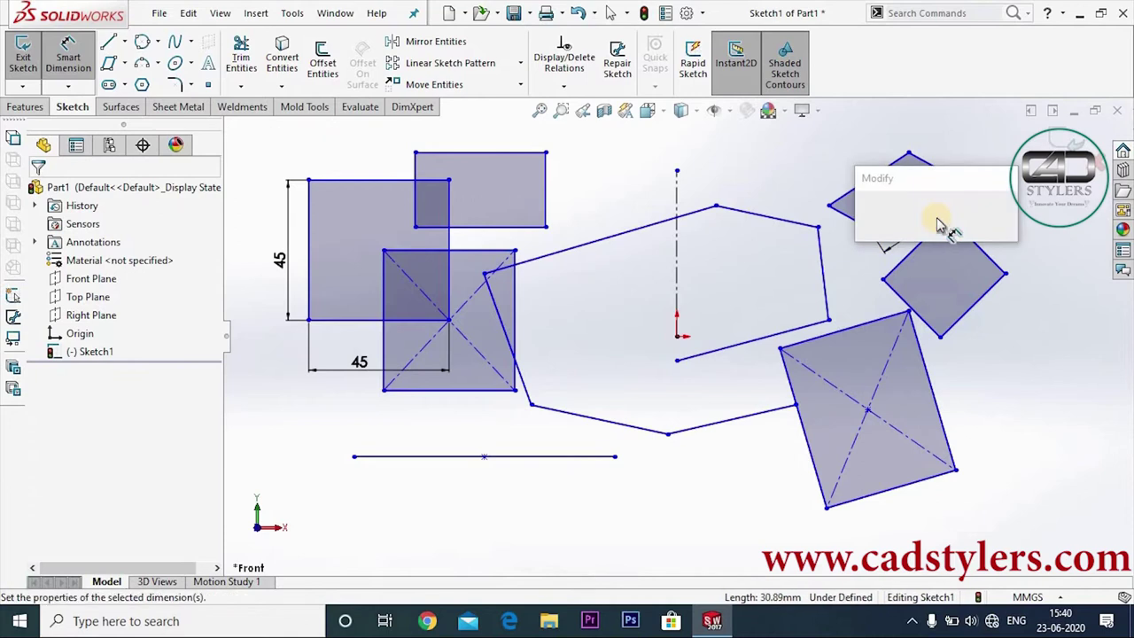
text(2)
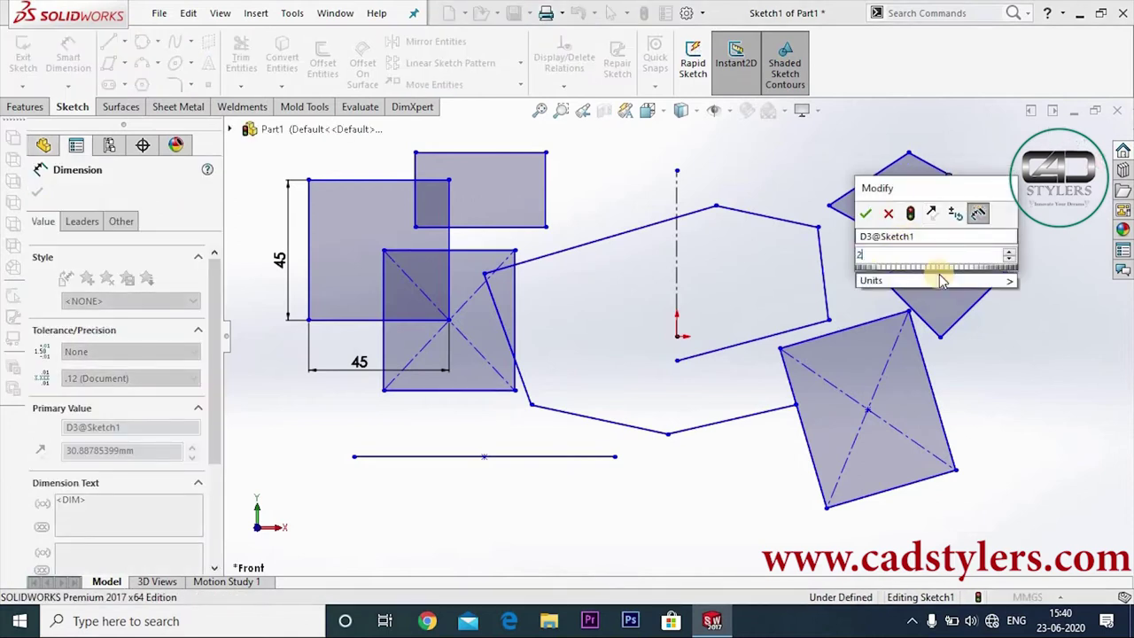
text(0)
key(Return)
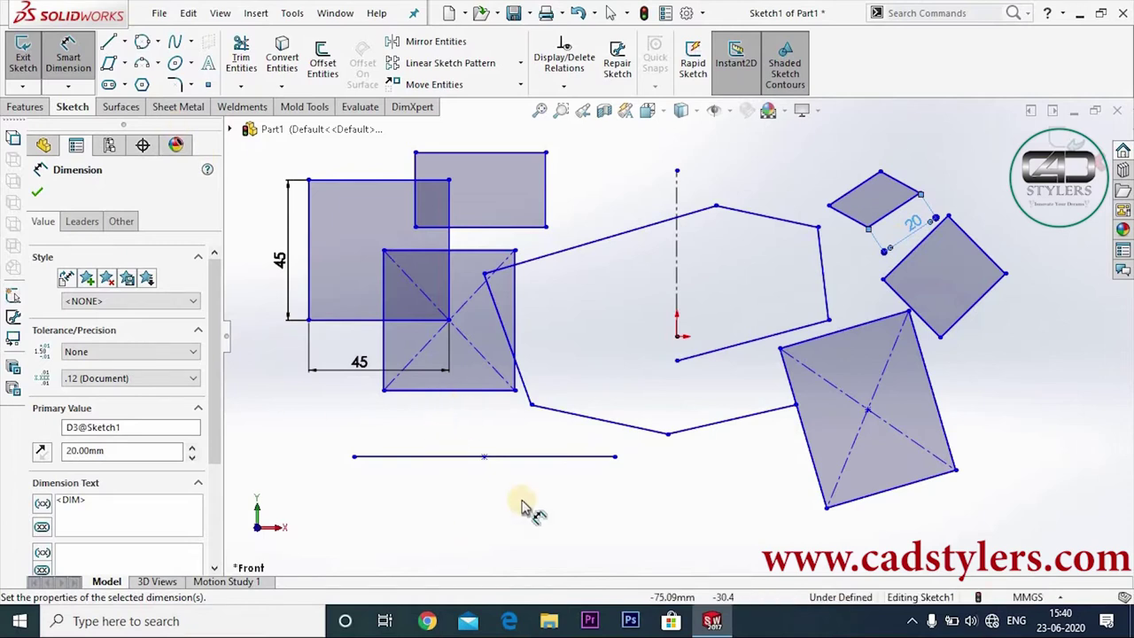
Step: Draw a horizontal centerline from the tilted square's bottom corner to the right
click(125, 41)
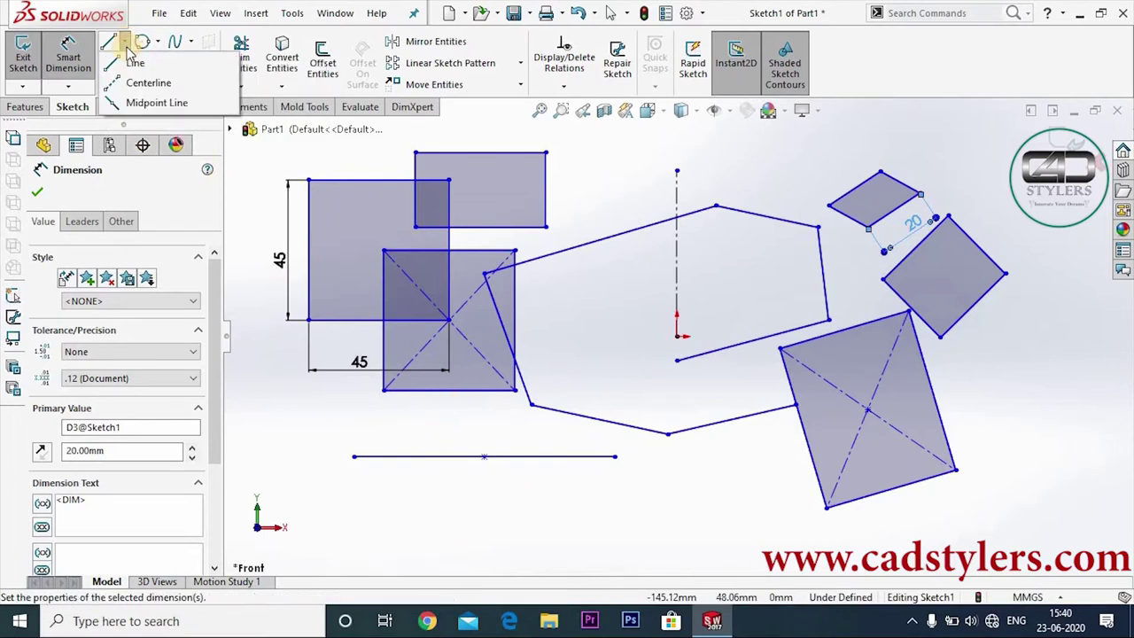
click(133, 78)
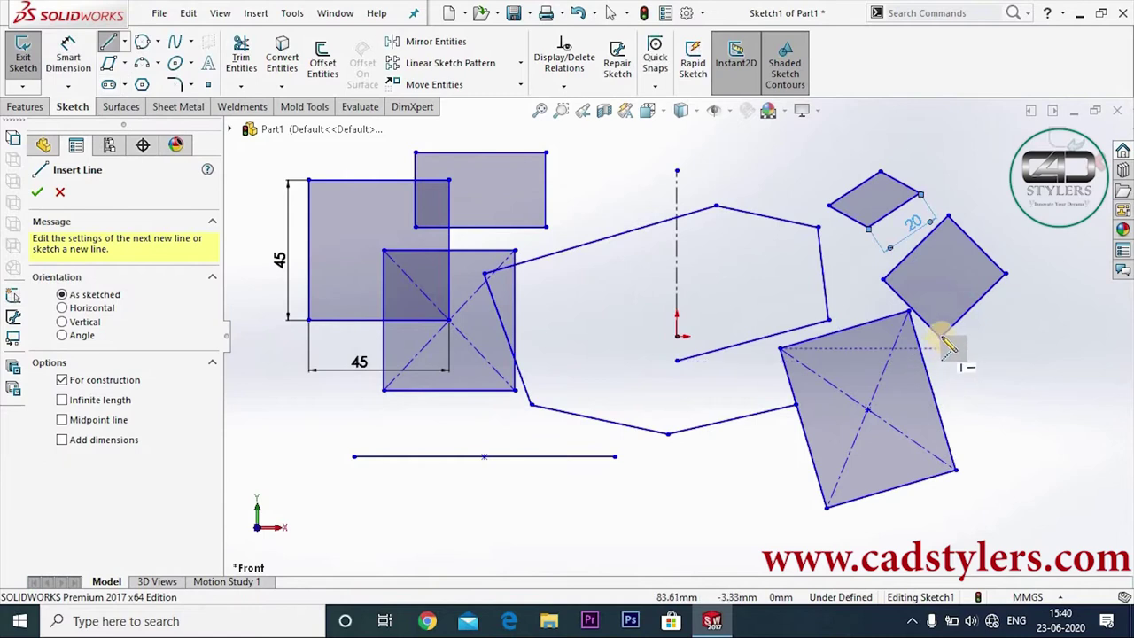
click(939, 337)
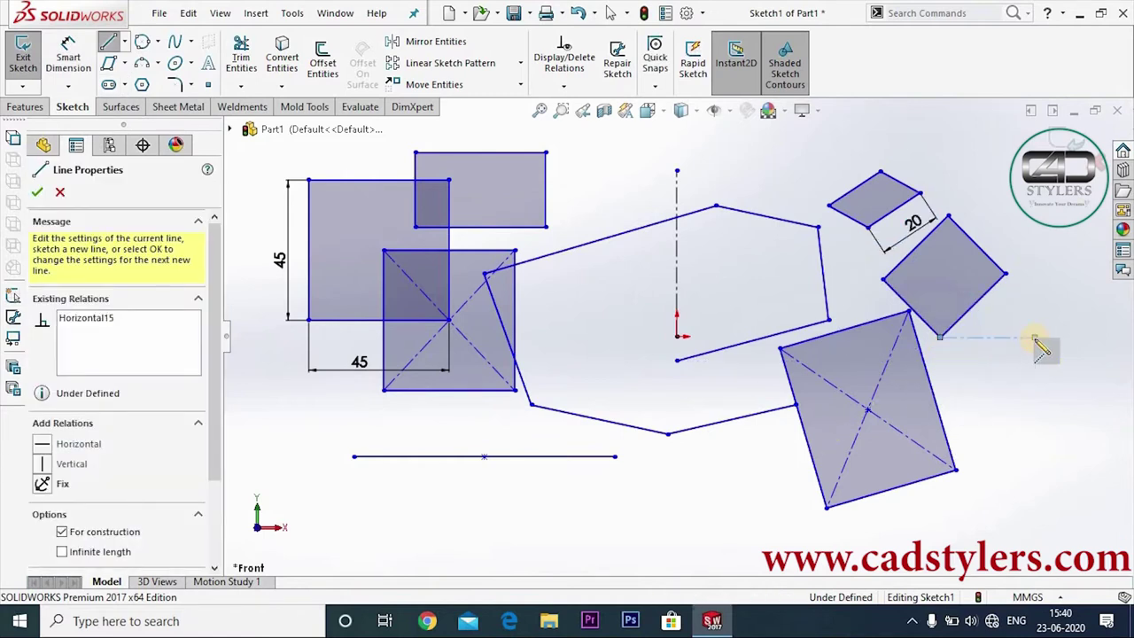
click(1034, 337)
key(Escape)
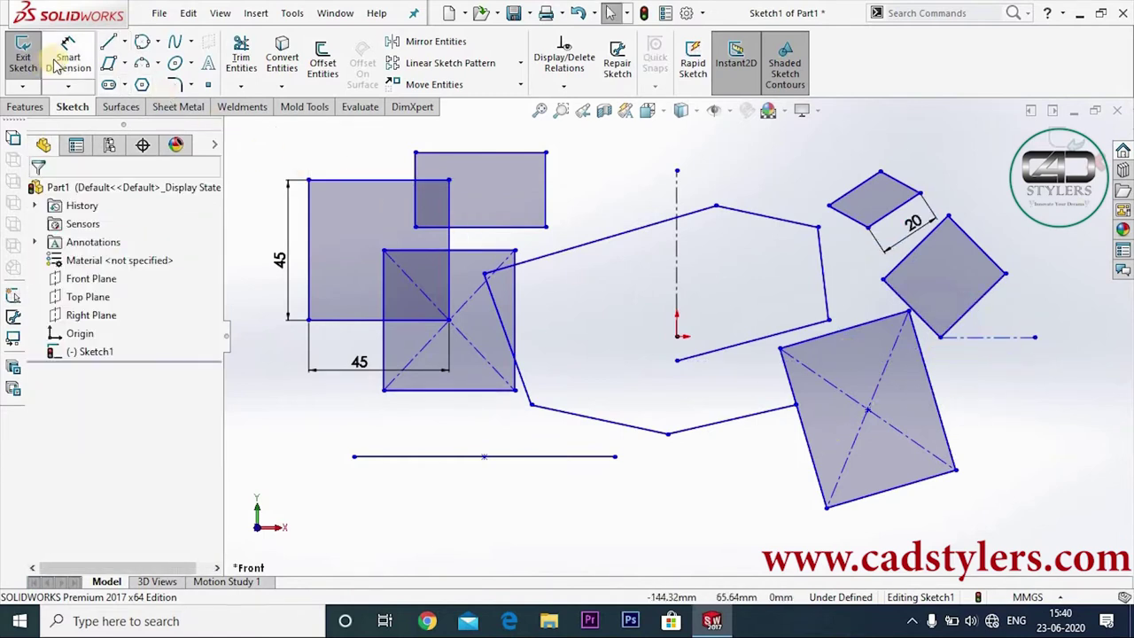
Step: Set a 30° angle between the square's lower-right edge and the centerline
key(d)
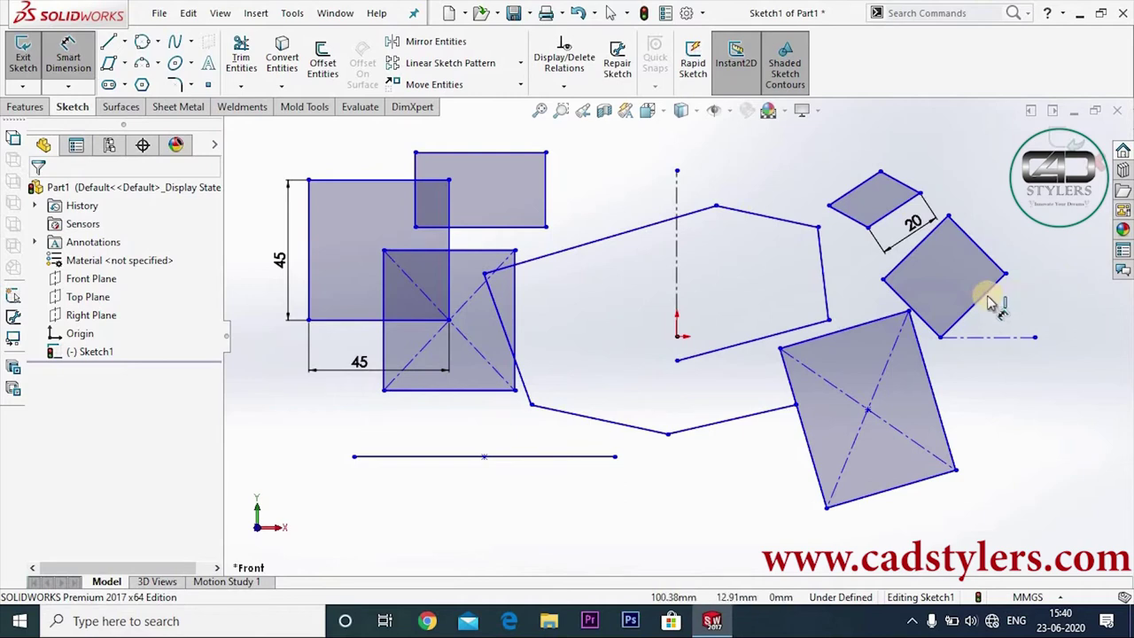
click(992, 306)
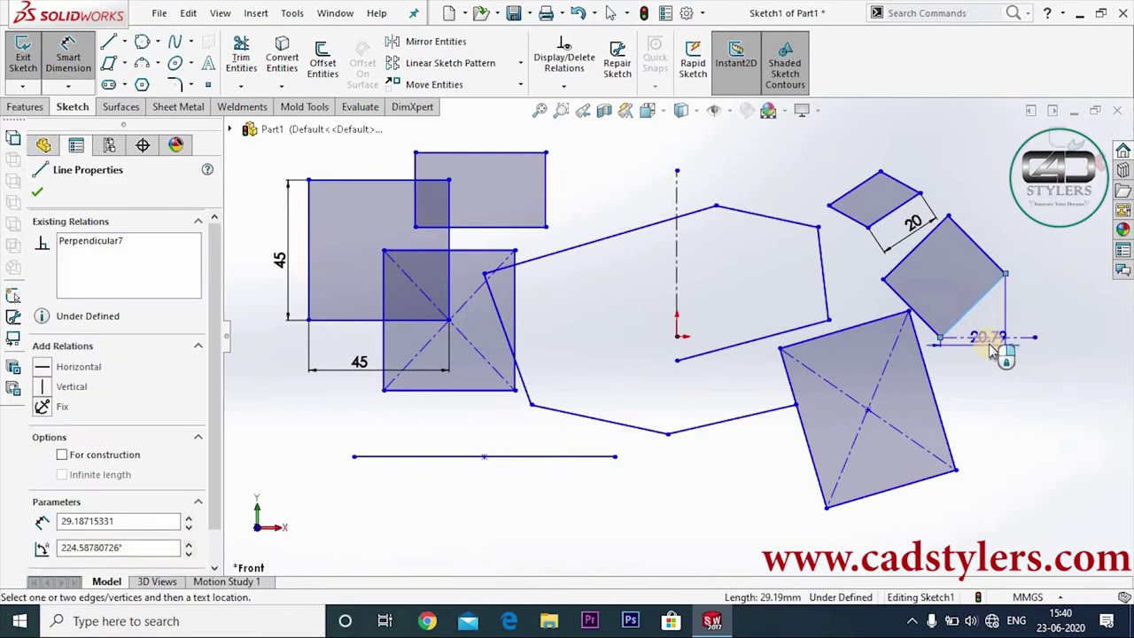
click(991, 339)
click(1005, 319)
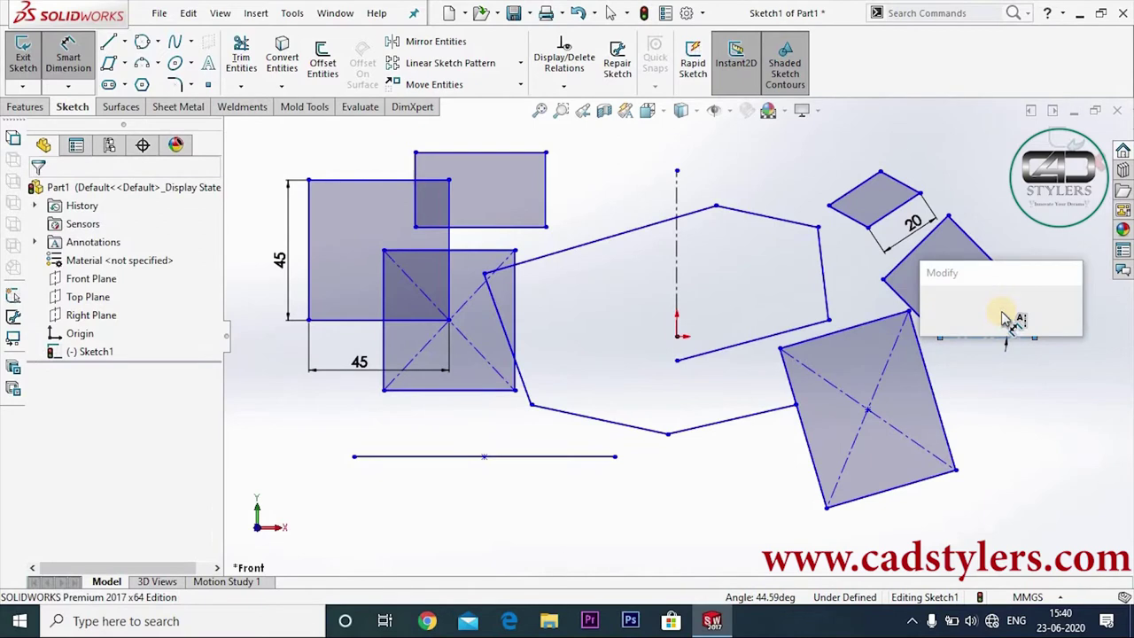
text(30)
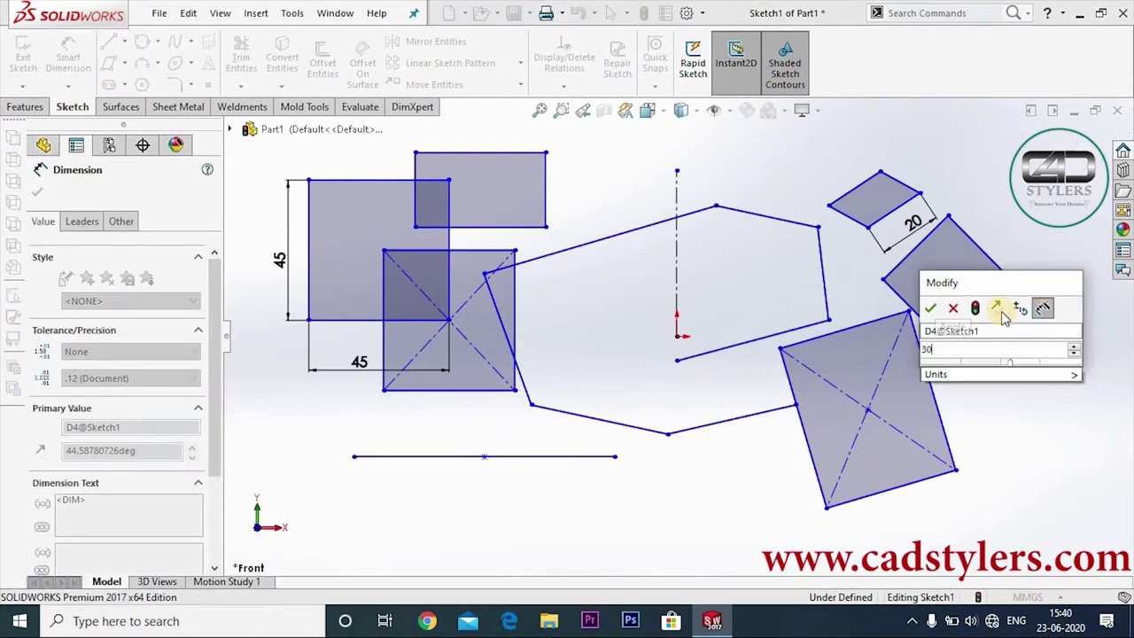
key(Return)
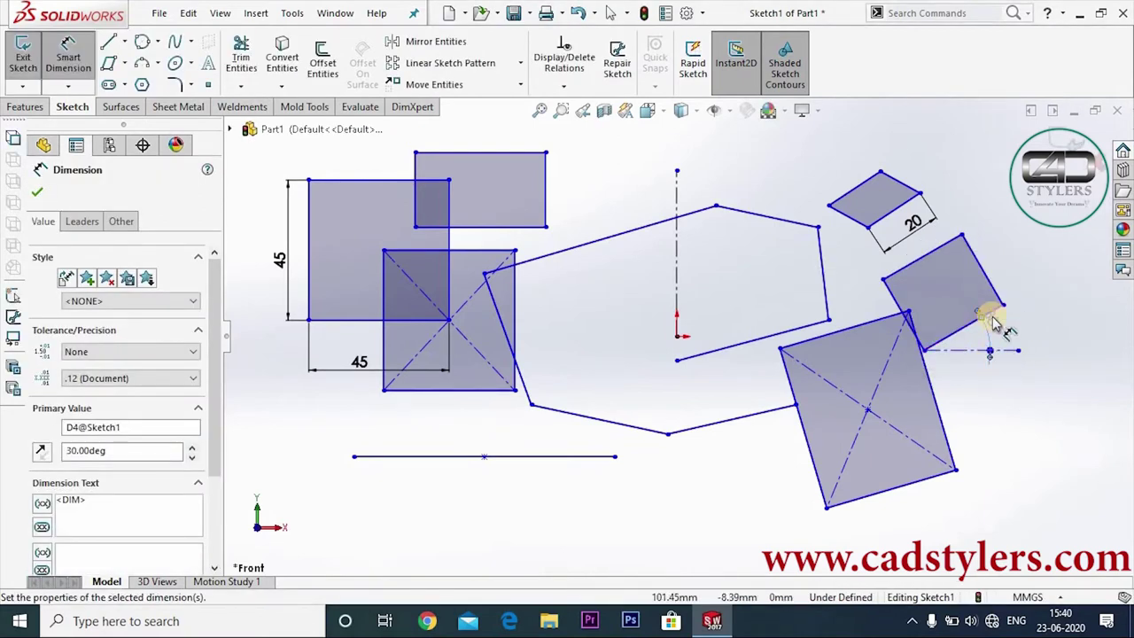
Step: Sketch a straight slot beneath the horizontal midpoint line
click(108, 86)
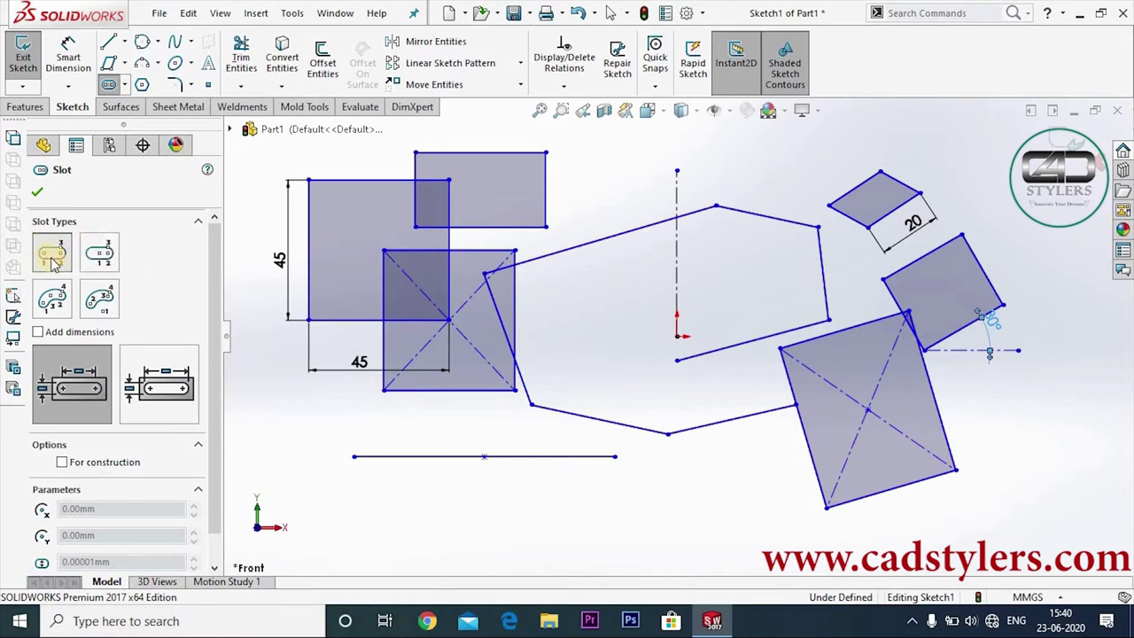
scroll(509, 492, down, 2)
scroll(509, 492, up, 3)
click(485, 440)
click(611, 443)
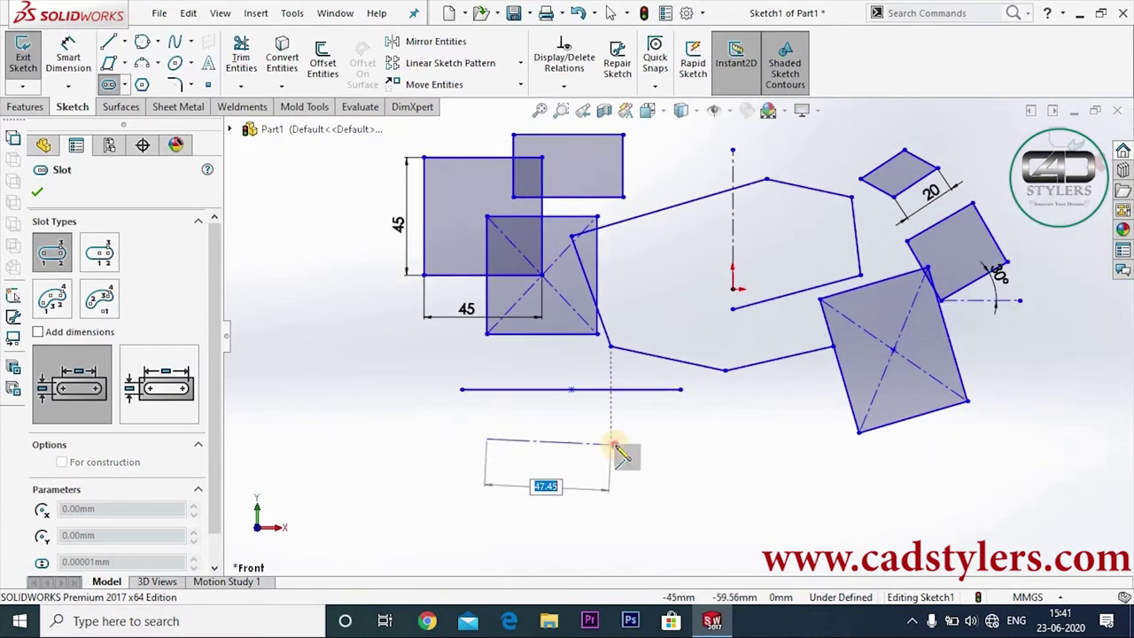
click(618, 425)
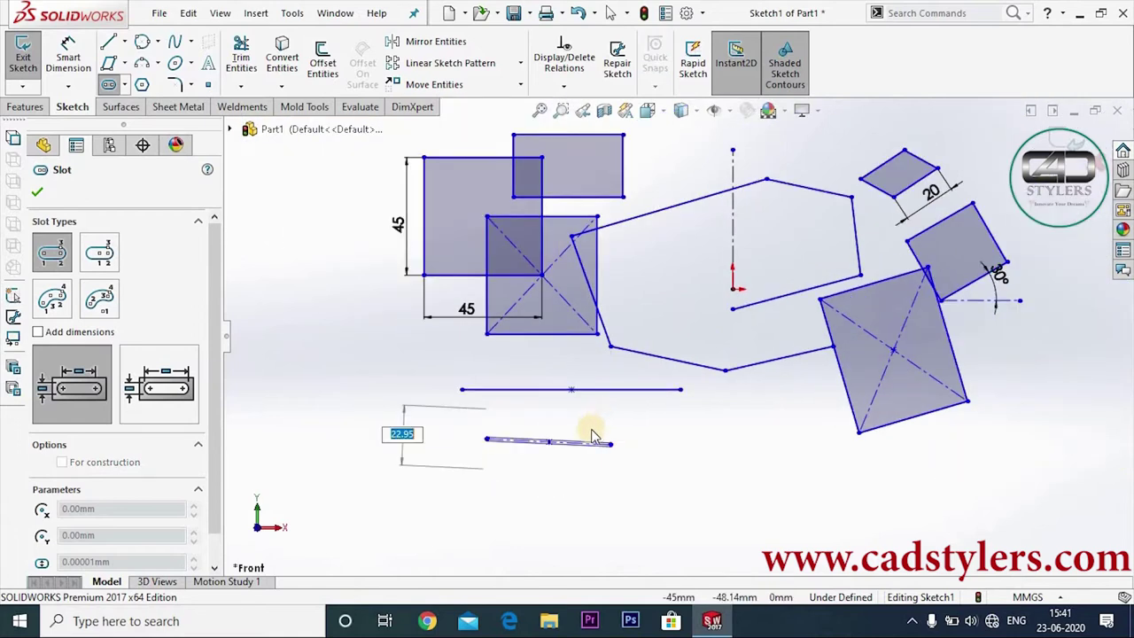
click(580, 432)
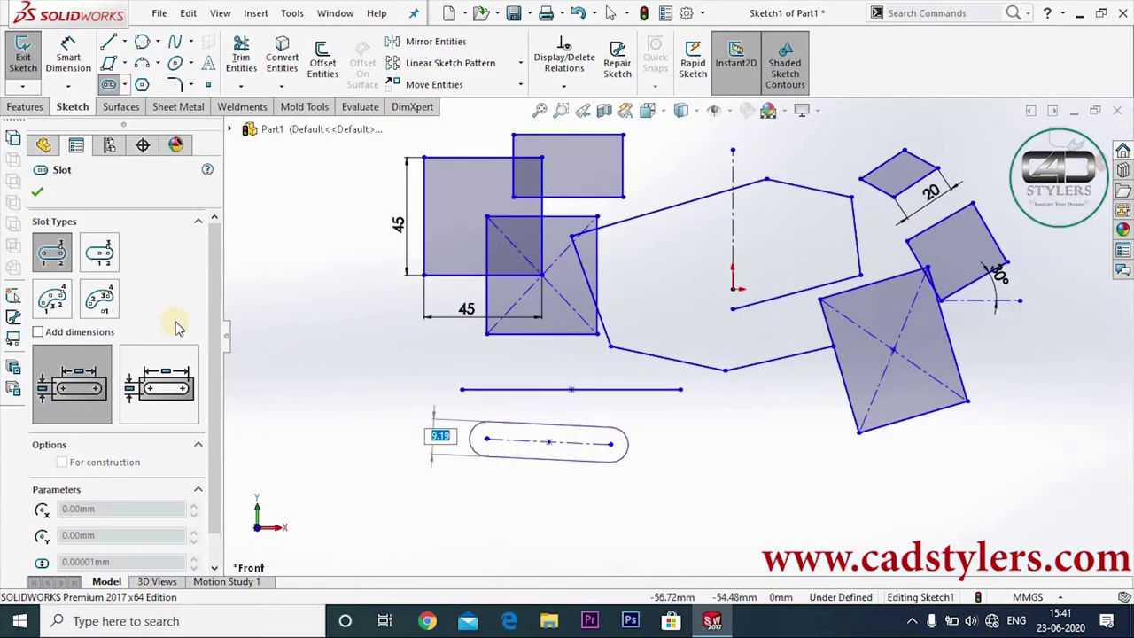
click(38, 193)
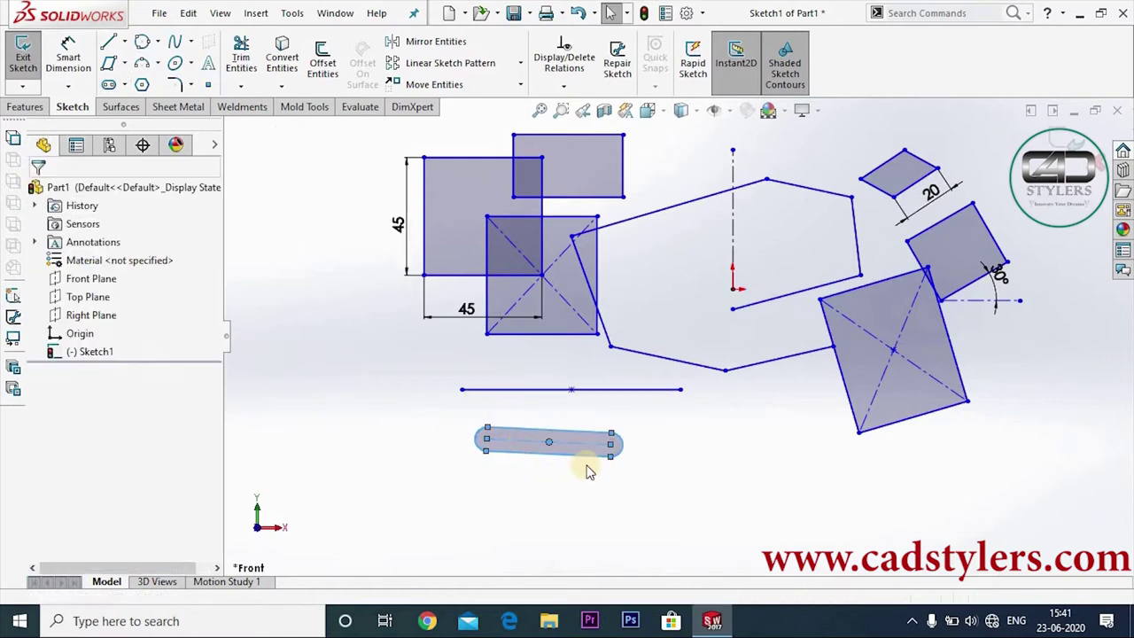
scroll(585, 469, down, 3)
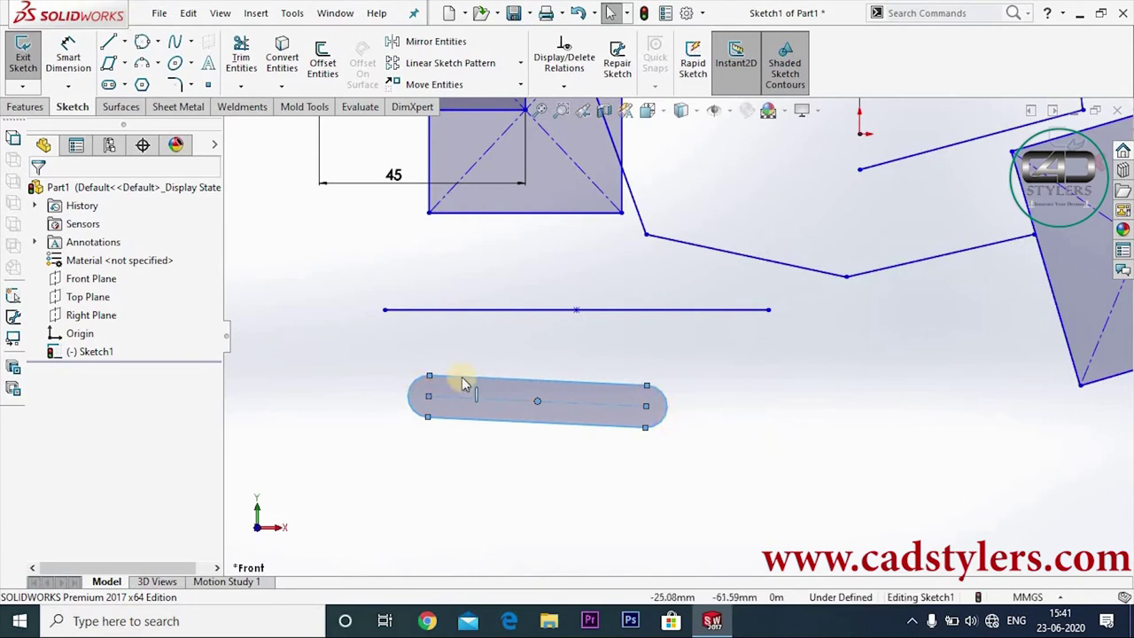
click(486, 450)
scroll(499, 446, up, 1)
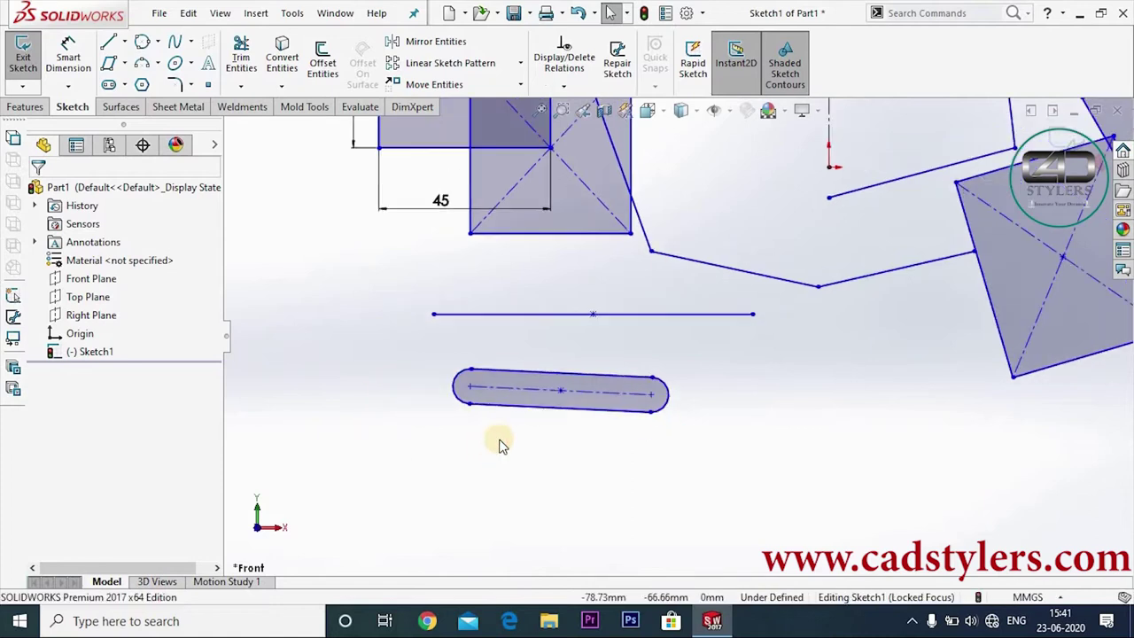
scroll(678, 400, up, 2)
scroll(678, 397, down, 1)
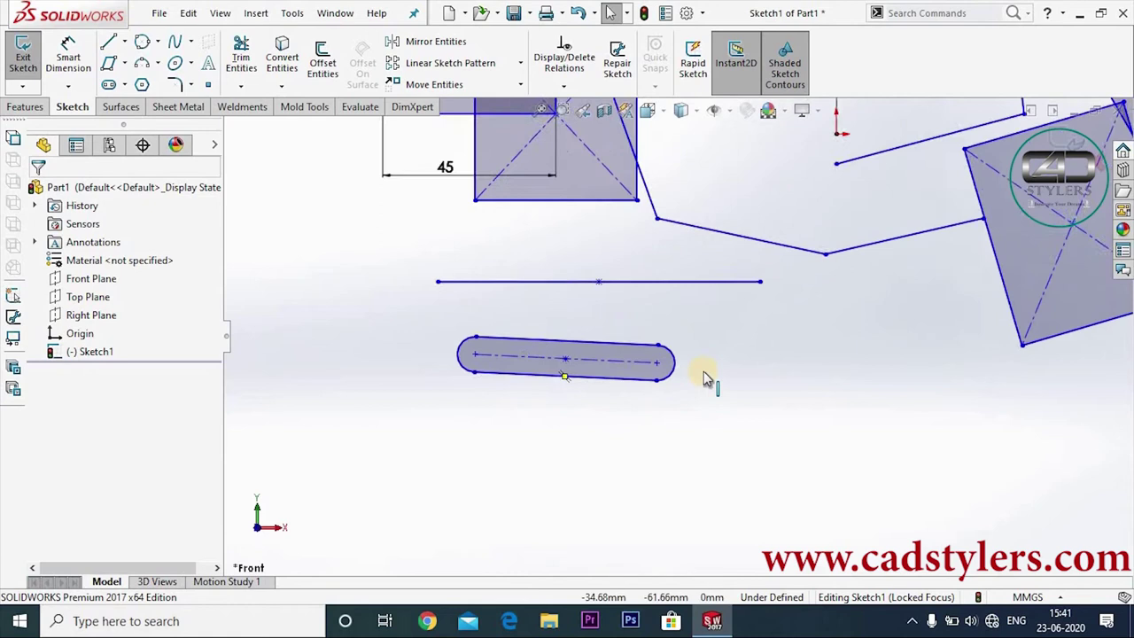
scroll(703, 375, down, 1)
click(124, 84)
click(150, 122)
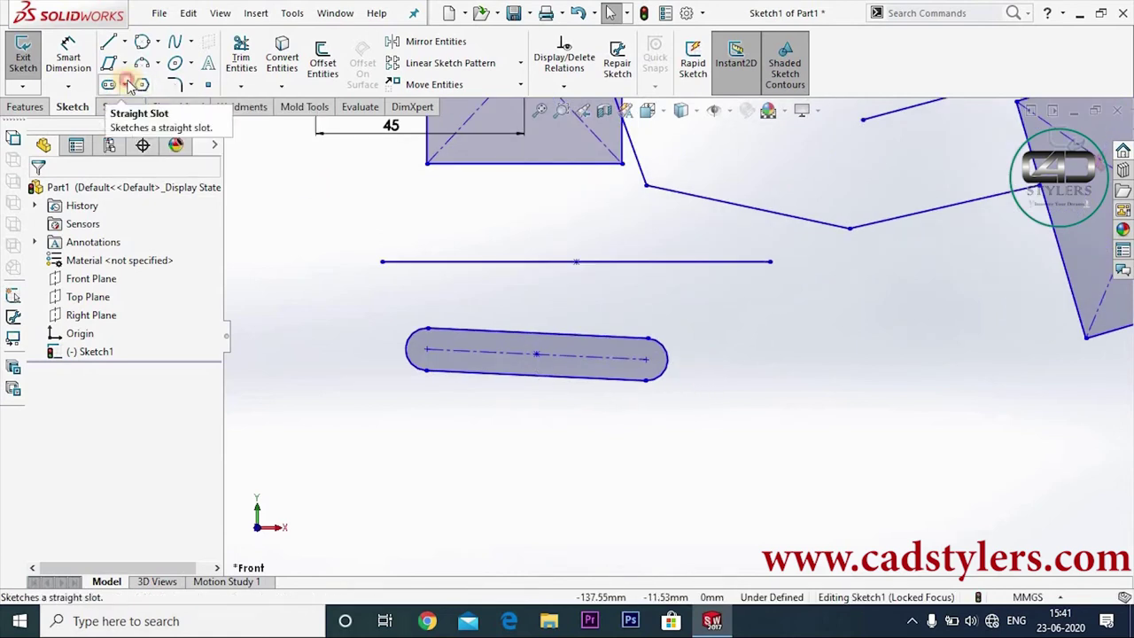
Step: Draw a centerpoint straight slot below the first slot
click(124, 84)
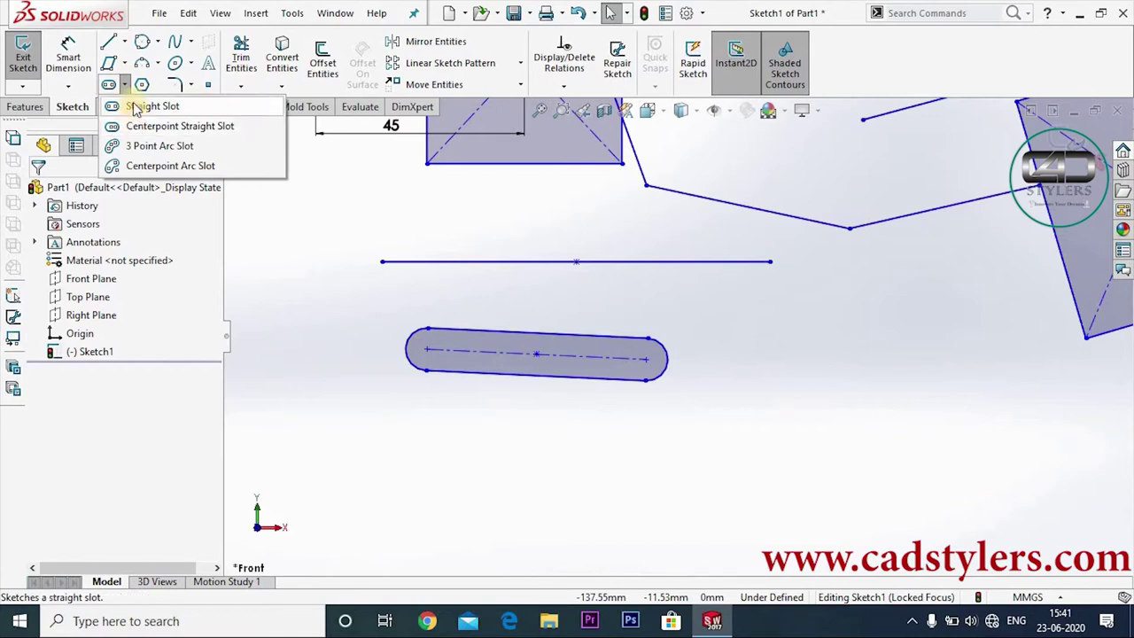
click(150, 126)
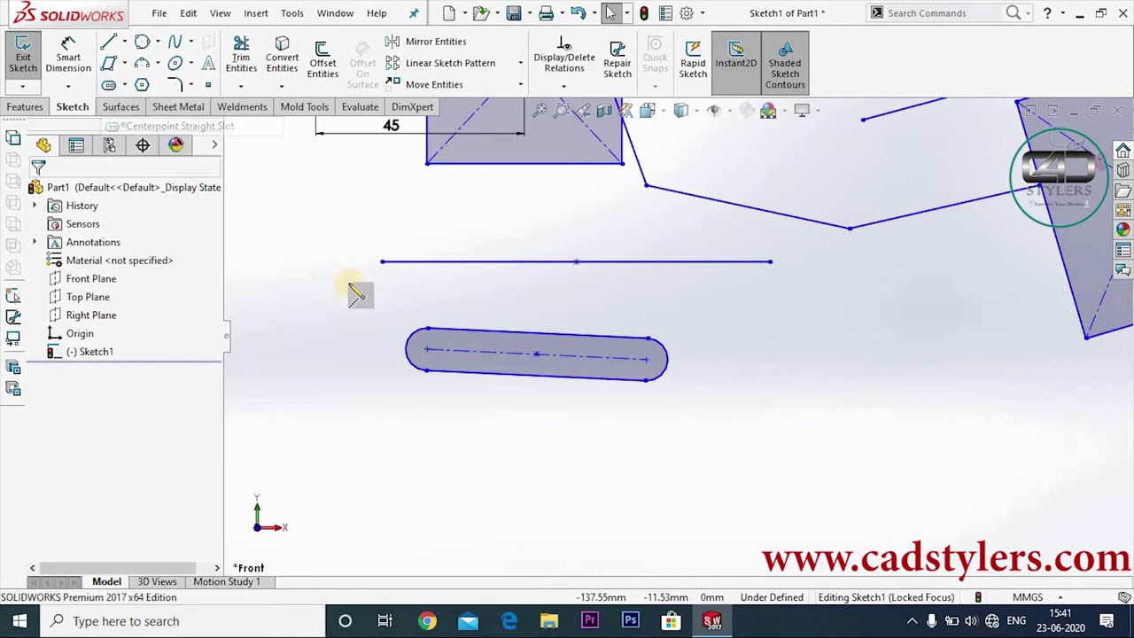
click(545, 424)
click(670, 424)
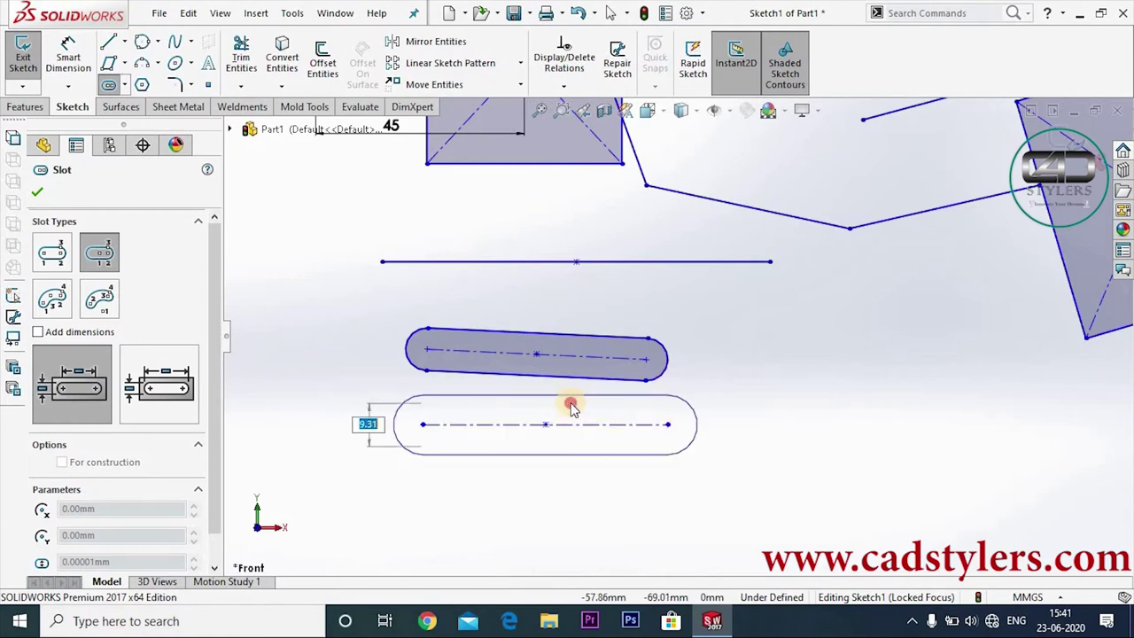
click(494, 418)
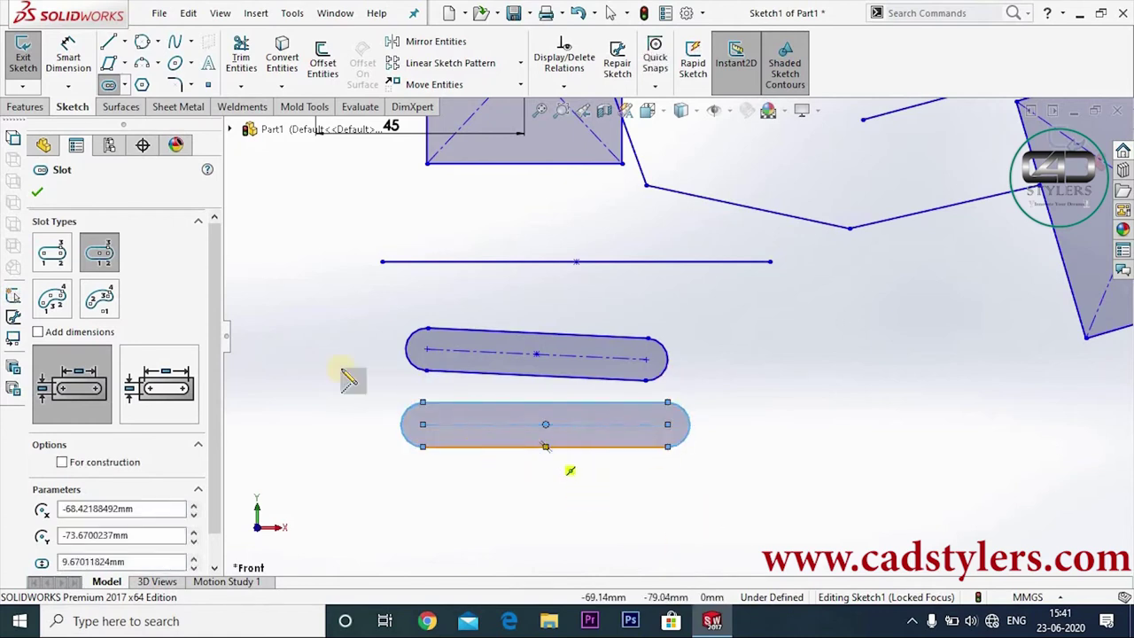
Step: Dimension the upper slot's end arc to radius 6 mm
click(78, 67)
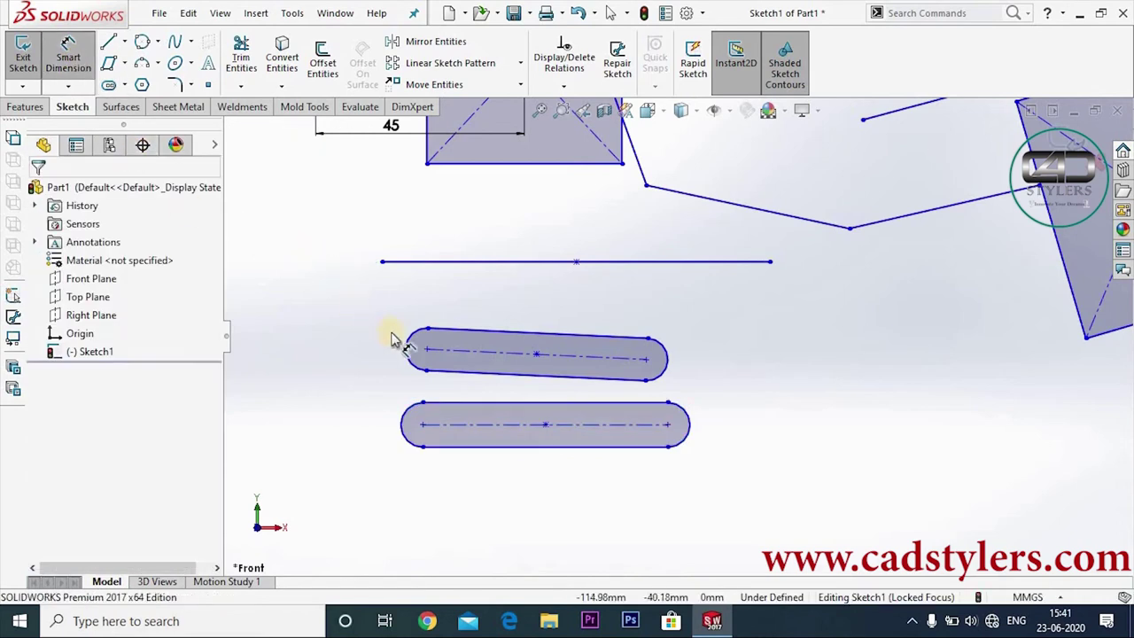
click(413, 360)
click(369, 375)
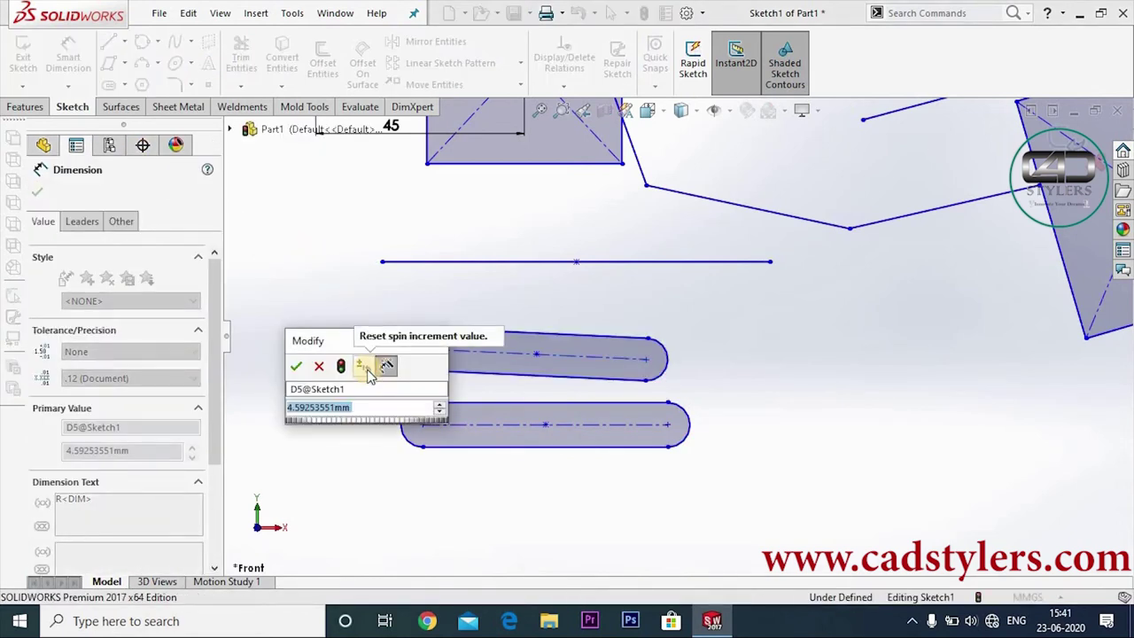
text(6)
key(Return)
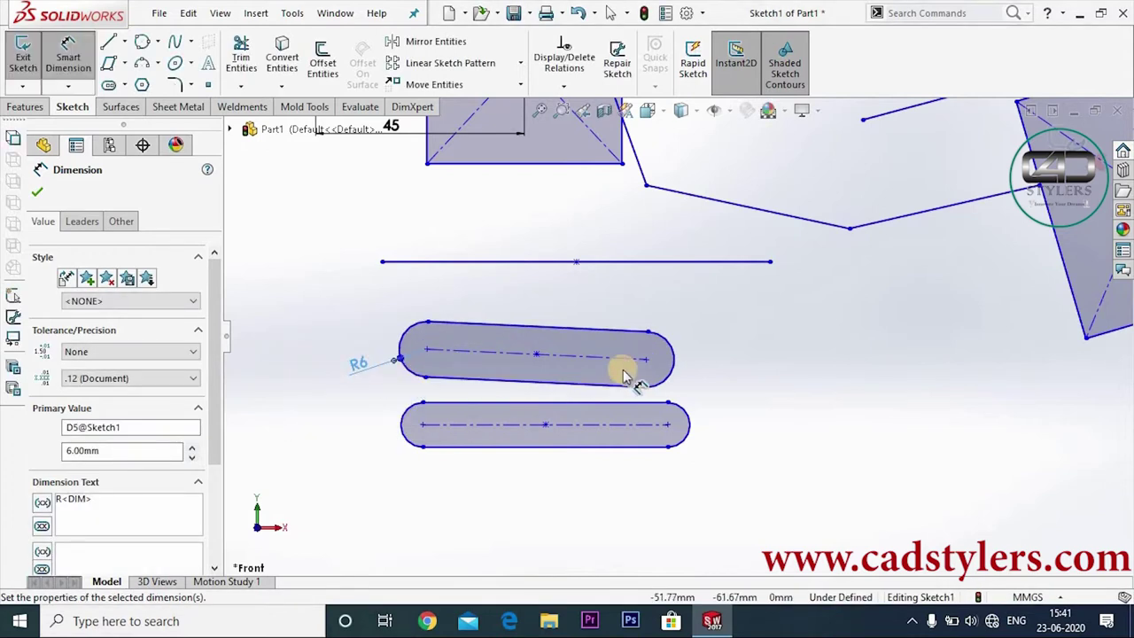
click(125, 85)
Step: Draw a 3 Point Arc Slot curving up to the right of the straight slots
click(150, 148)
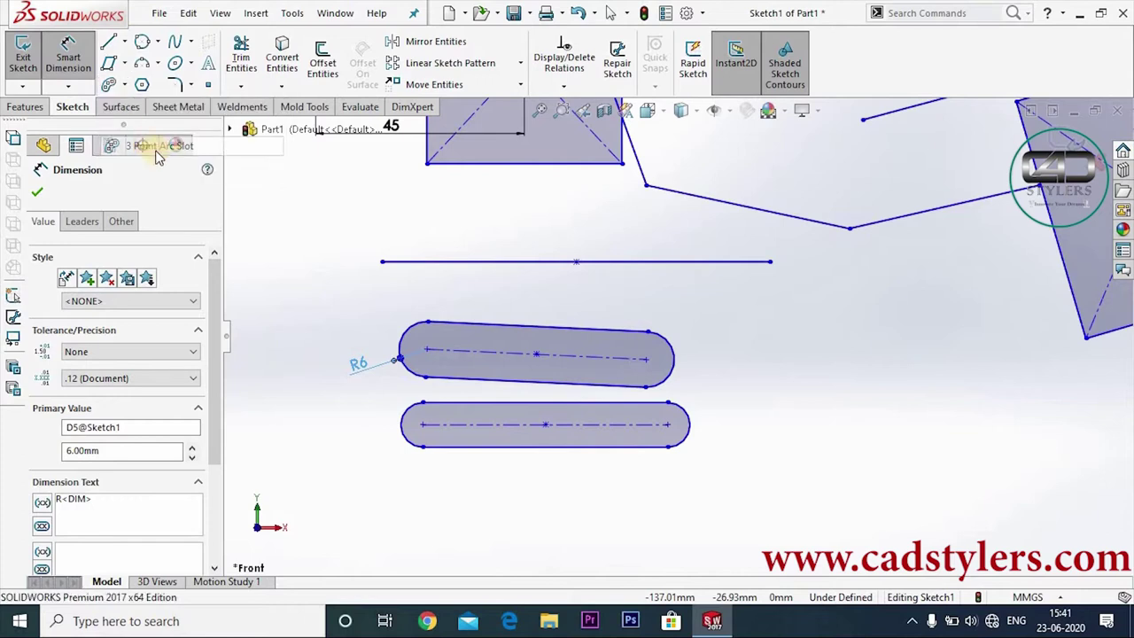
click(794, 425)
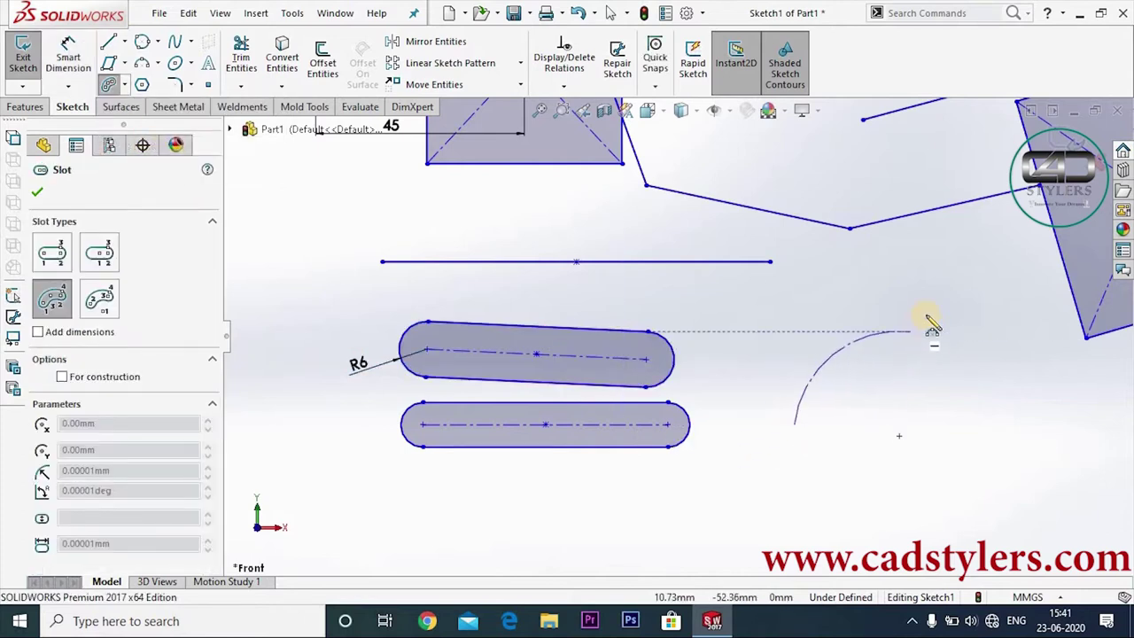
click(972, 260)
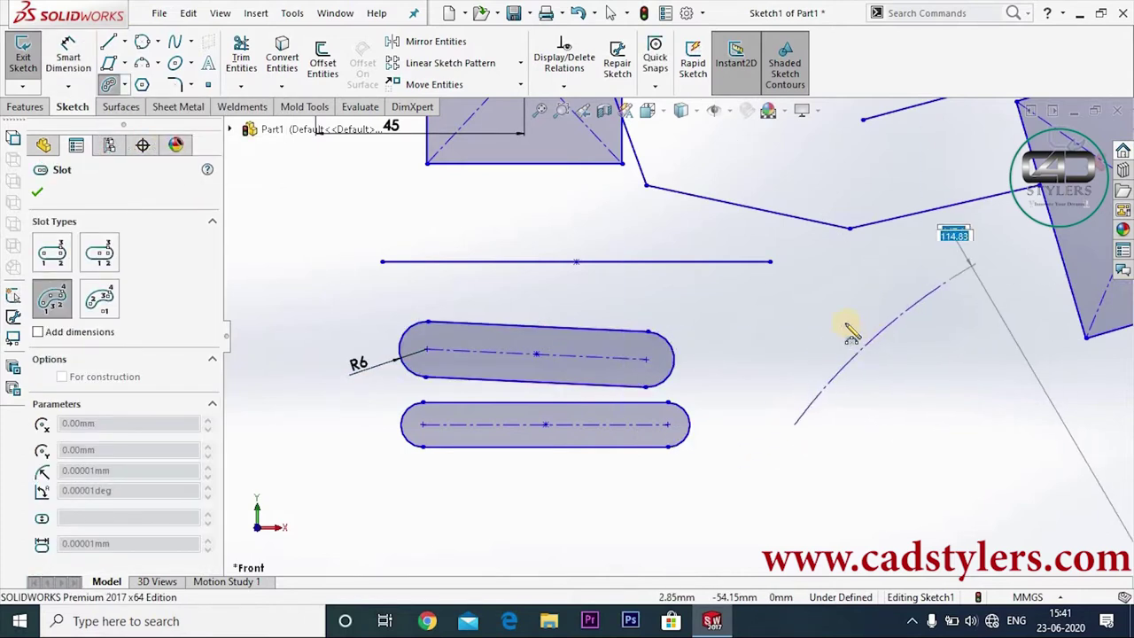
click(882, 352)
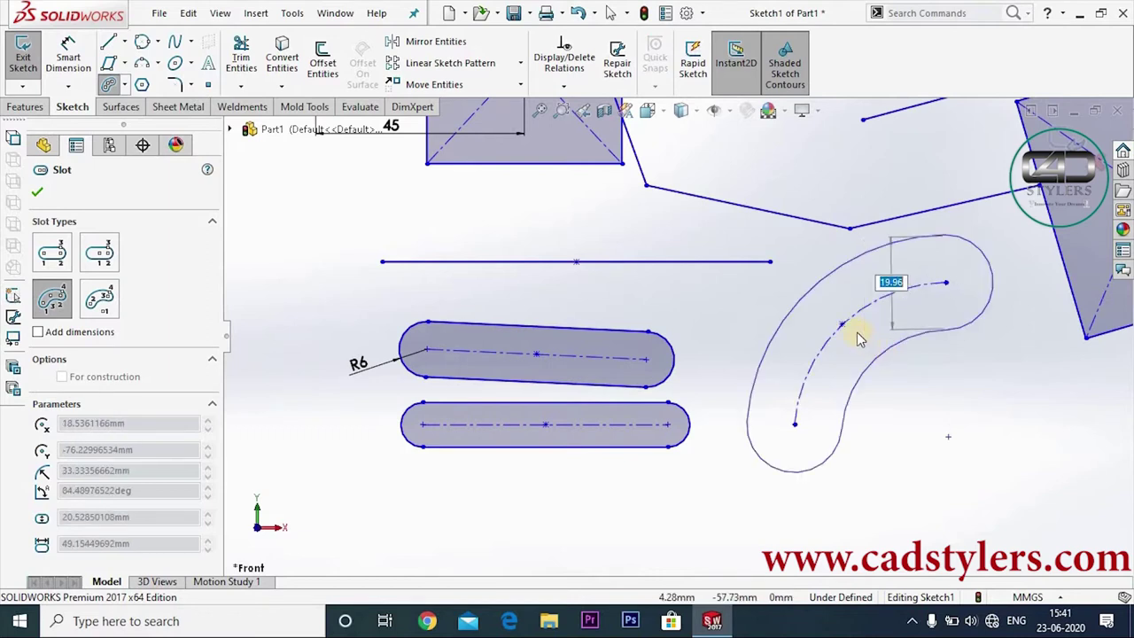
click(858, 338)
click(125, 84)
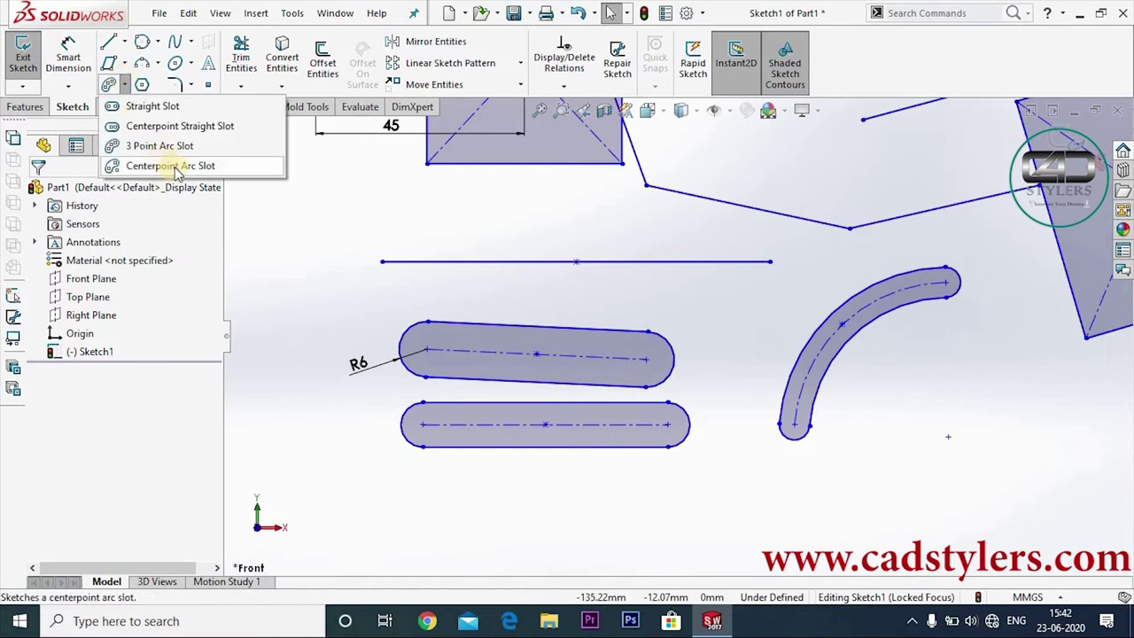
Step: Draw a centre-point circle between the straight slots and the curved slot
click(154, 57)
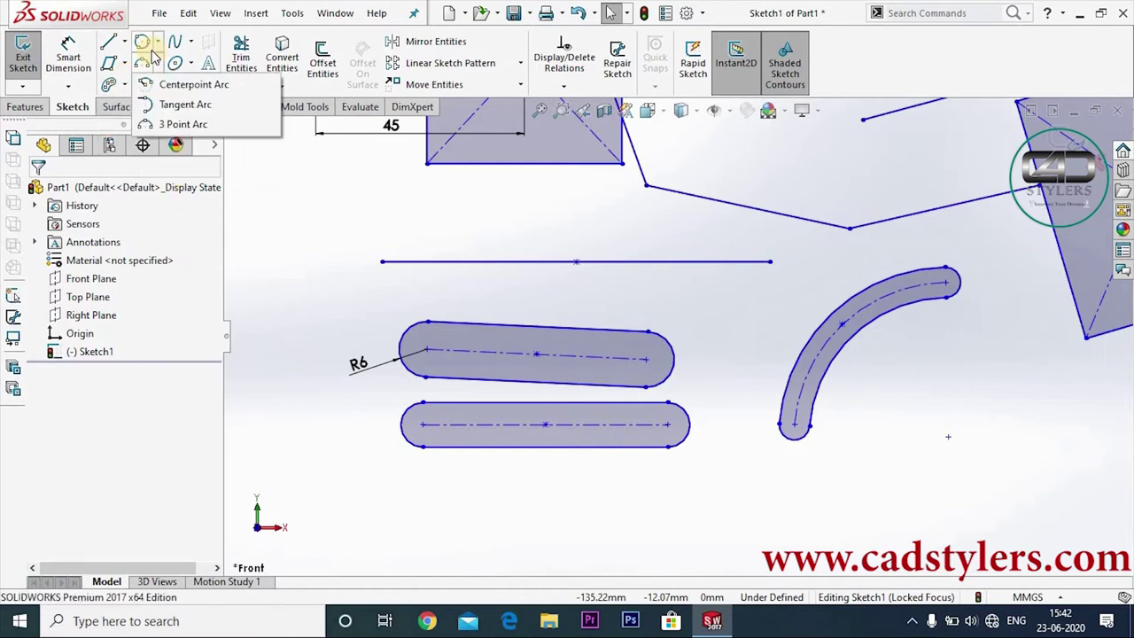
click(124, 42)
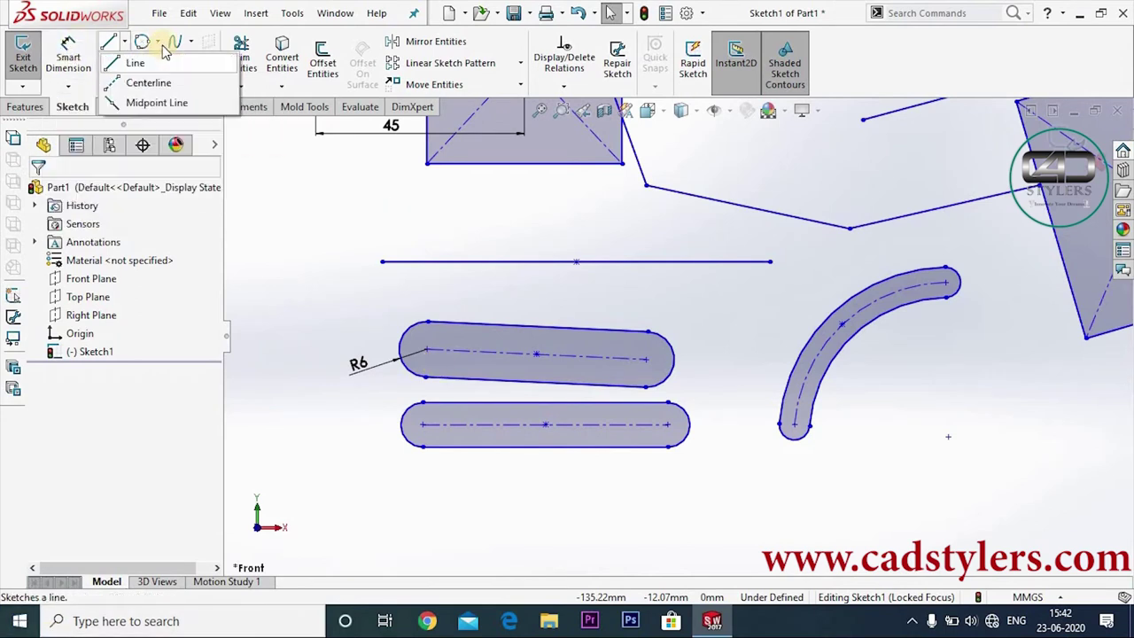
click(160, 43)
click(166, 64)
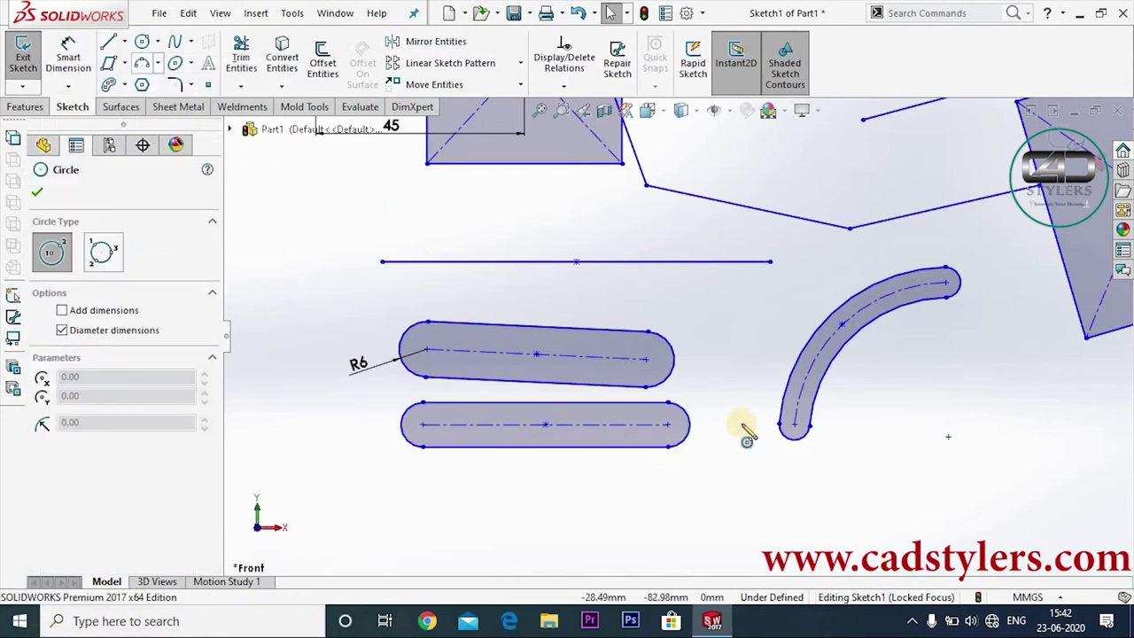
click(728, 368)
click(755, 339)
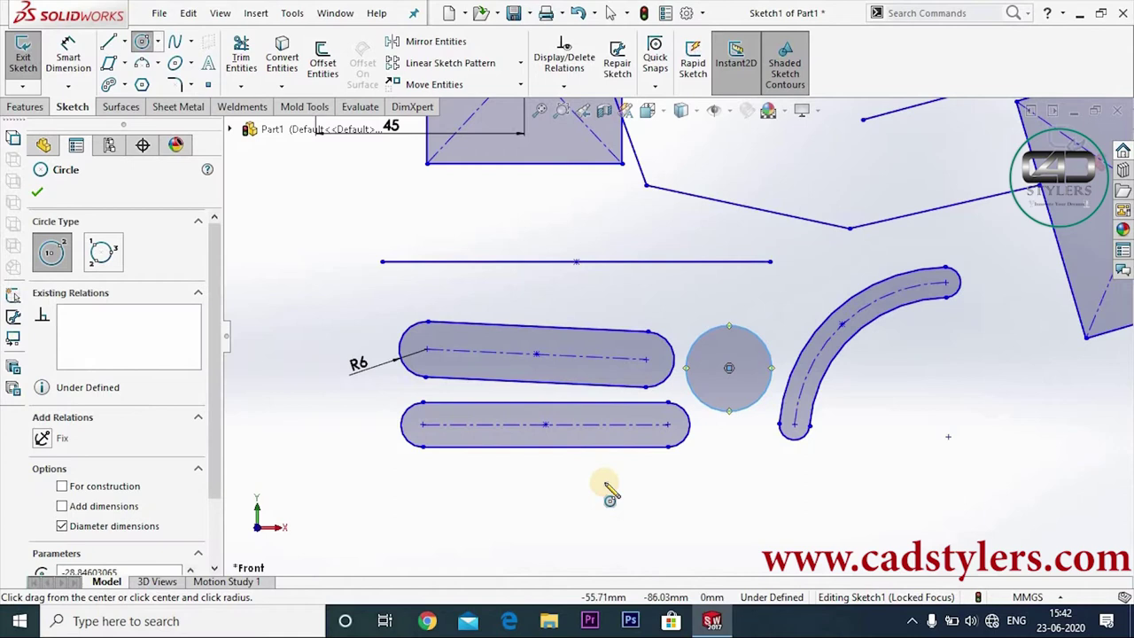
Step: Add a perimeter circle tangent to the lower slot's rounded end and the existing circle
click(157, 43)
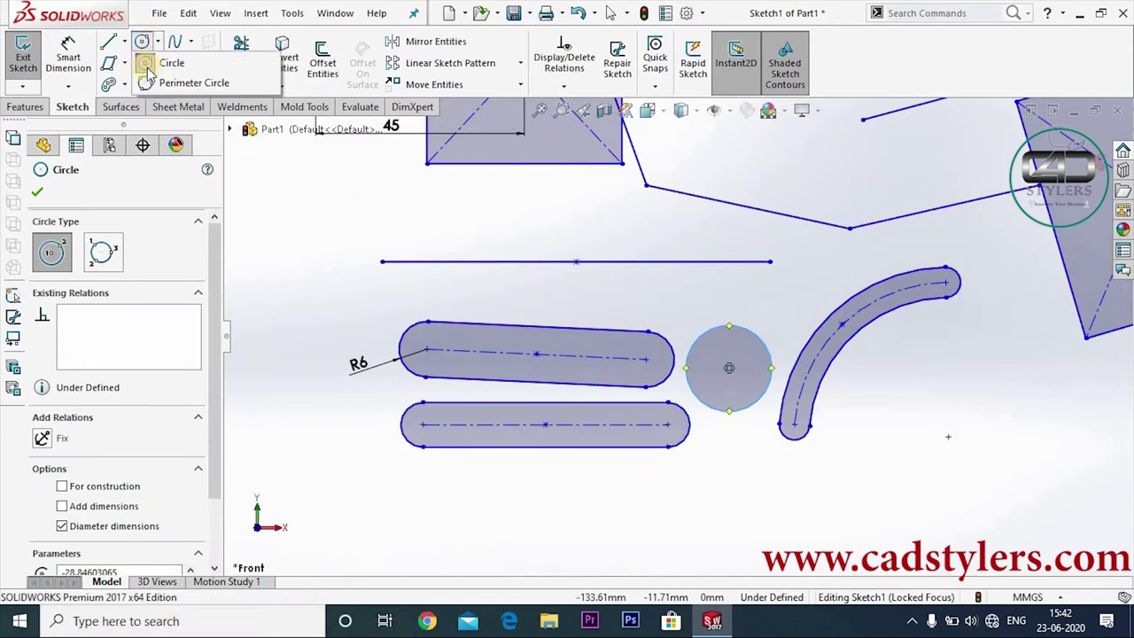
click(148, 87)
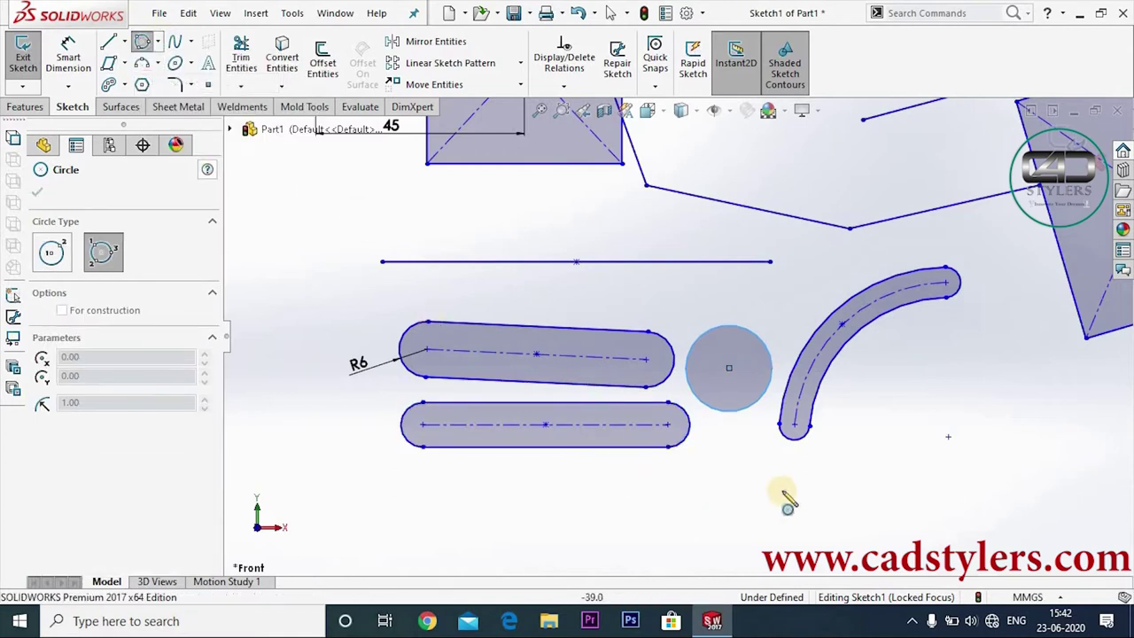
click(696, 444)
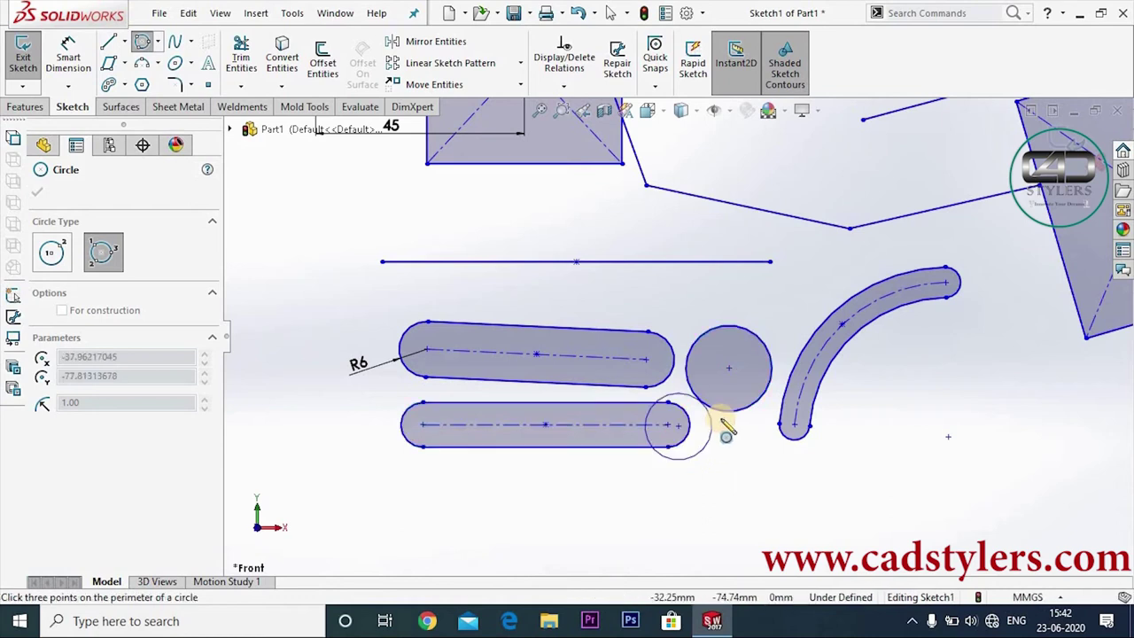
click(724, 415)
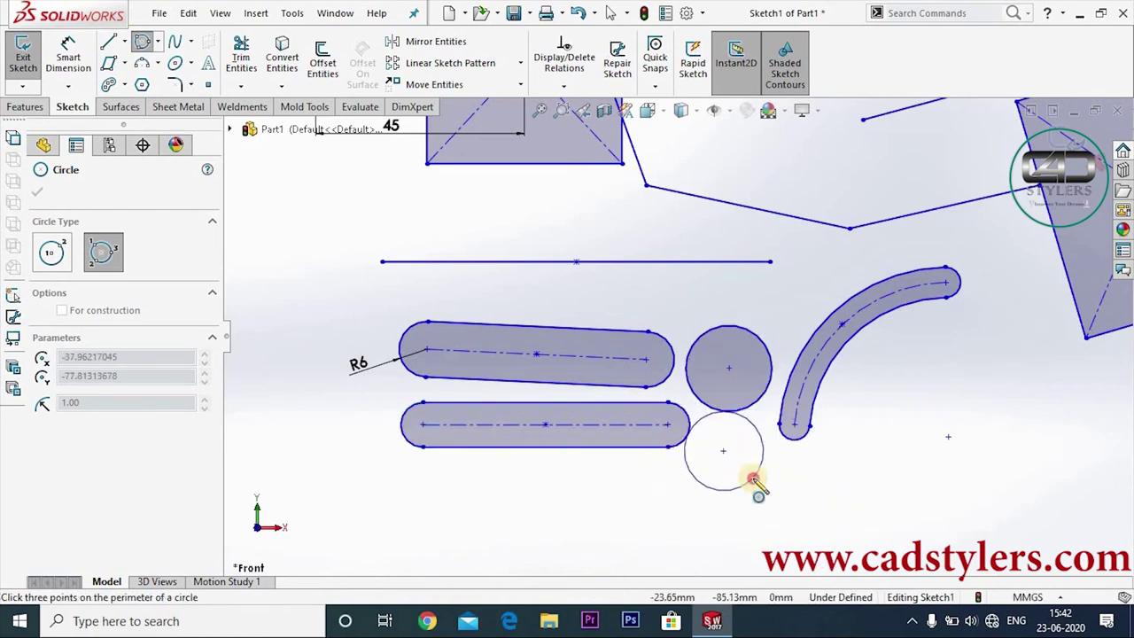
click(753, 480)
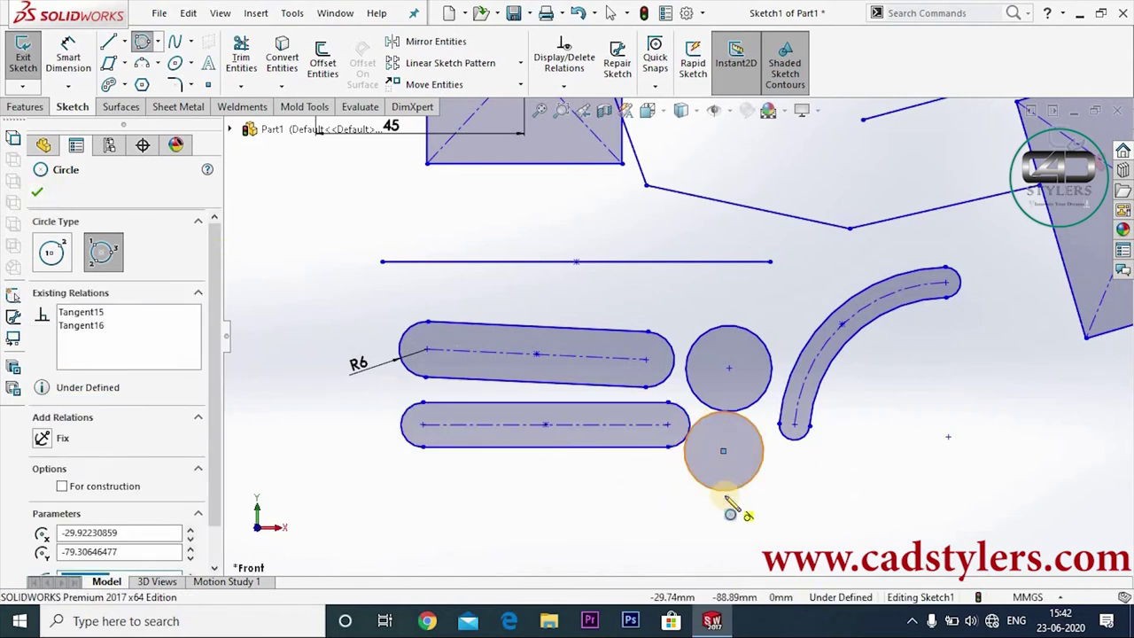
click(37, 193)
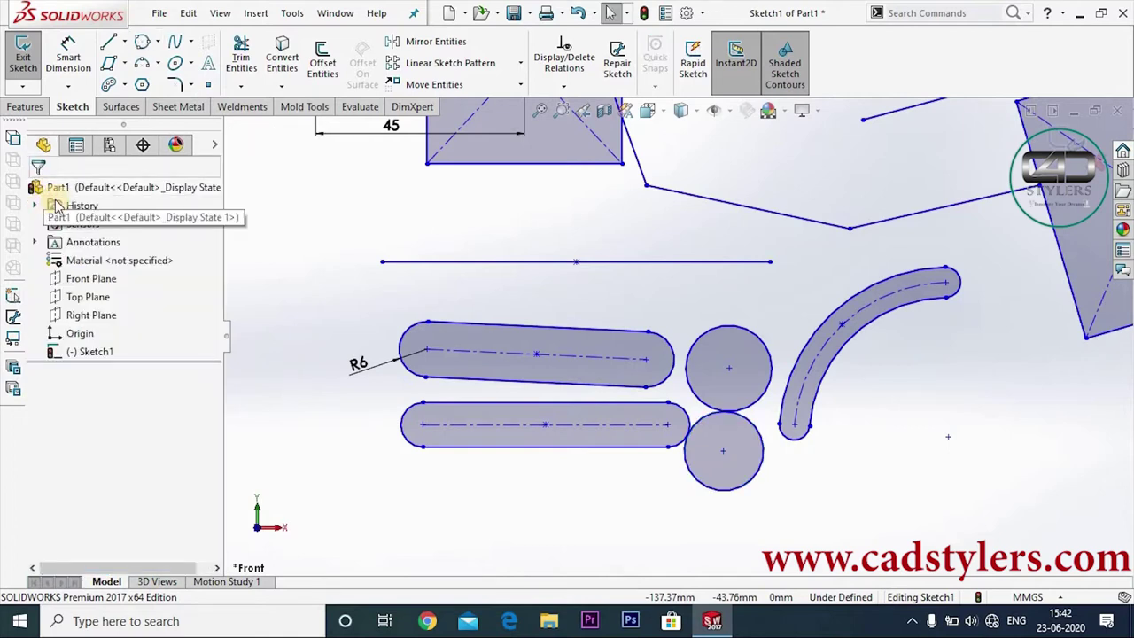
Step: Switch from the circle tools to the arc tools and adjust the zoom
click(158, 42)
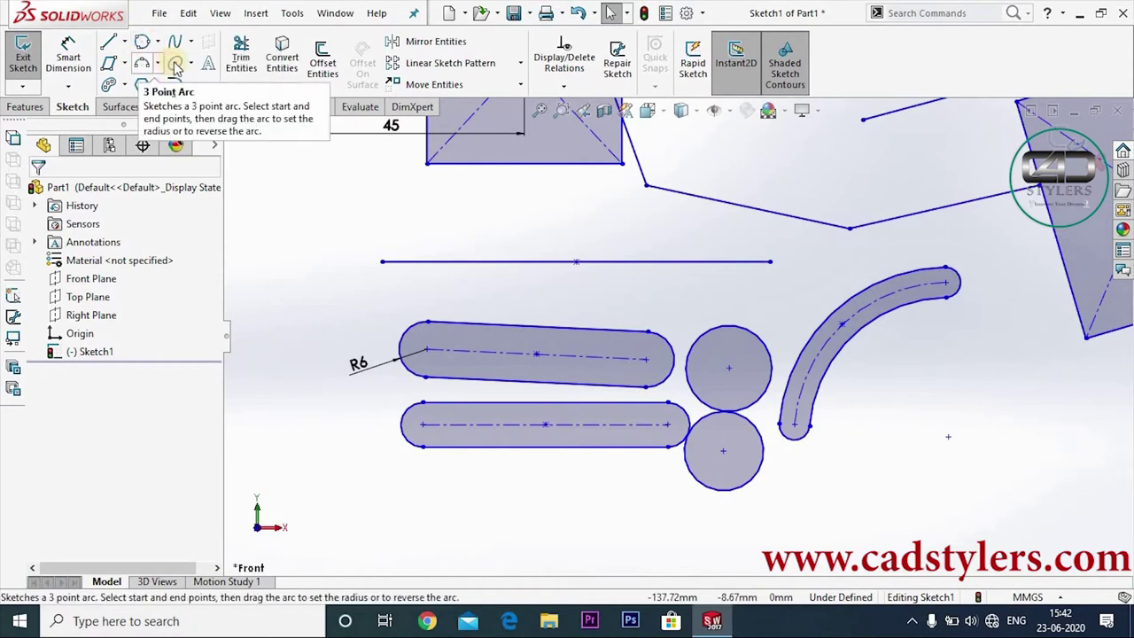
click(175, 67)
click(158, 64)
click(164, 88)
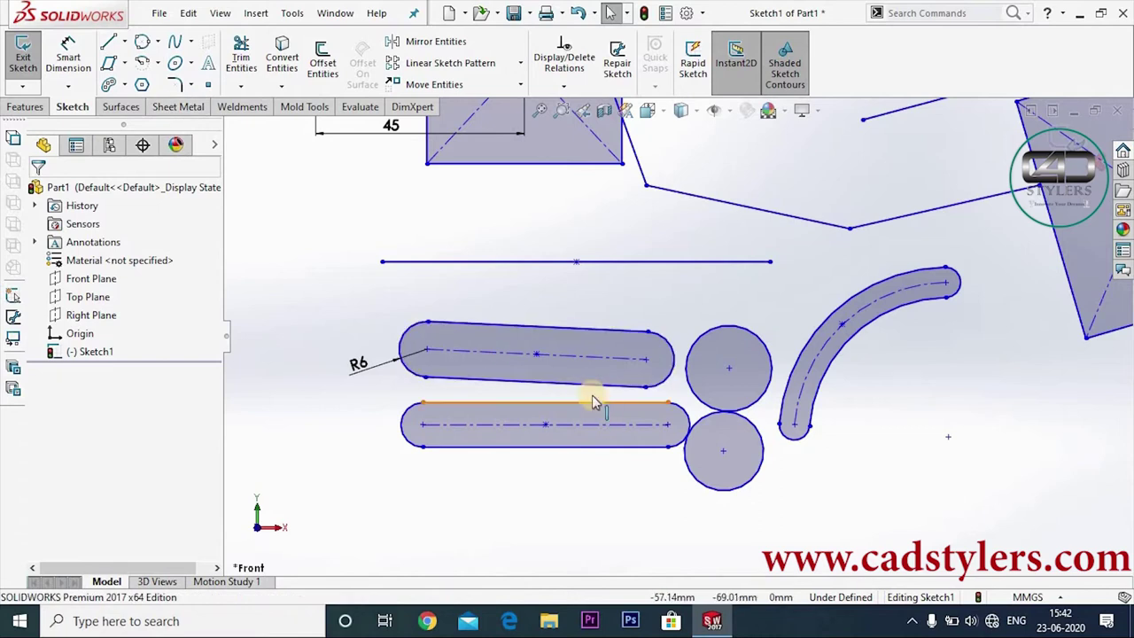
scroll(585, 375, up, 3)
scroll(585, 374, up, 2)
scroll(895, 347, down, 2)
scroll(892, 335, down, 1)
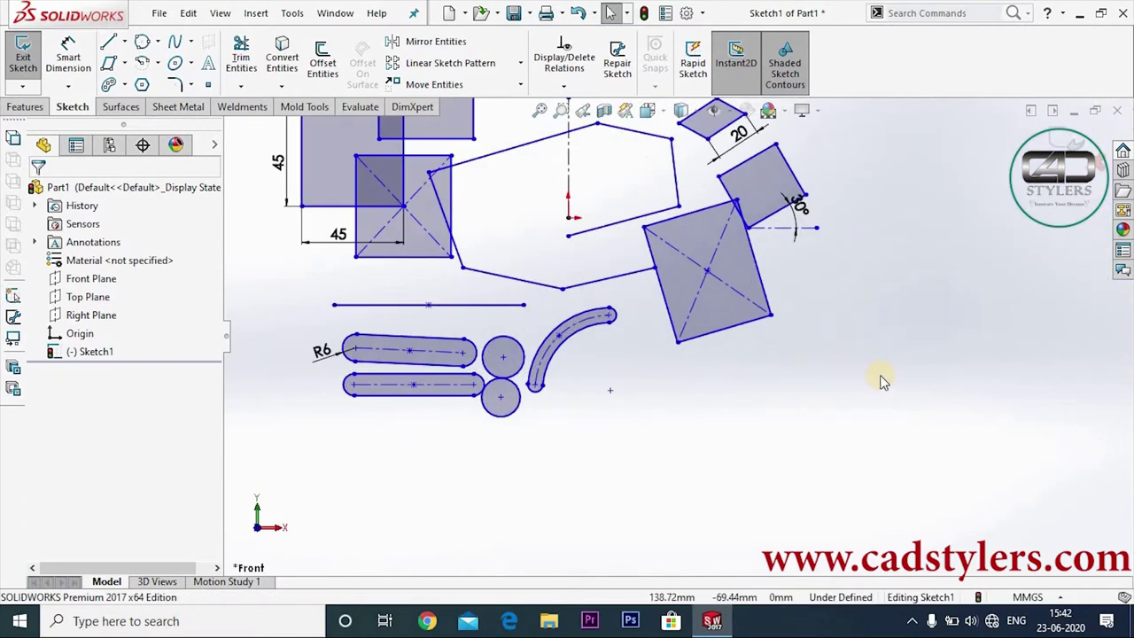
Step: Draw a large 227° centrepoint arc beneath the tilted square
click(143, 63)
click(159, 63)
click(193, 85)
click(837, 413)
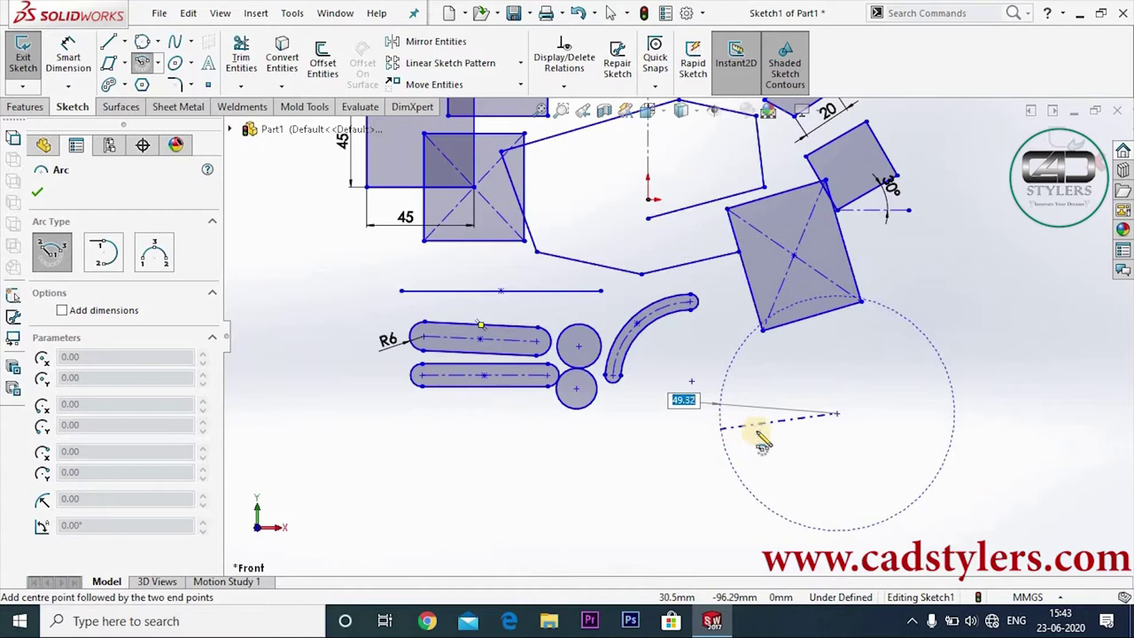
click(725, 431)
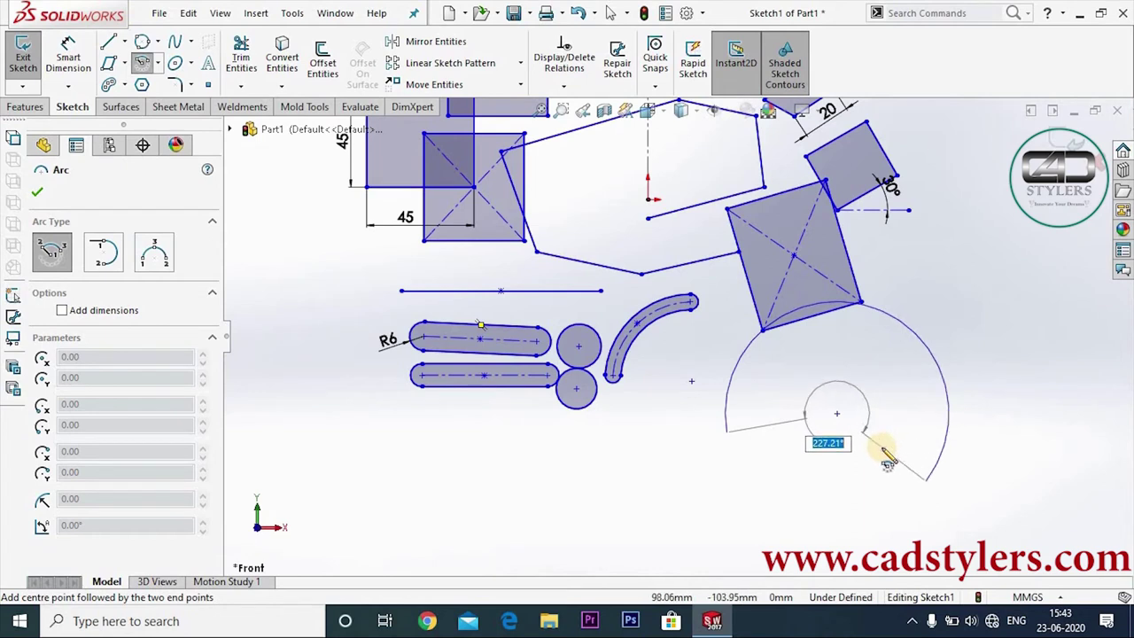
click(886, 452)
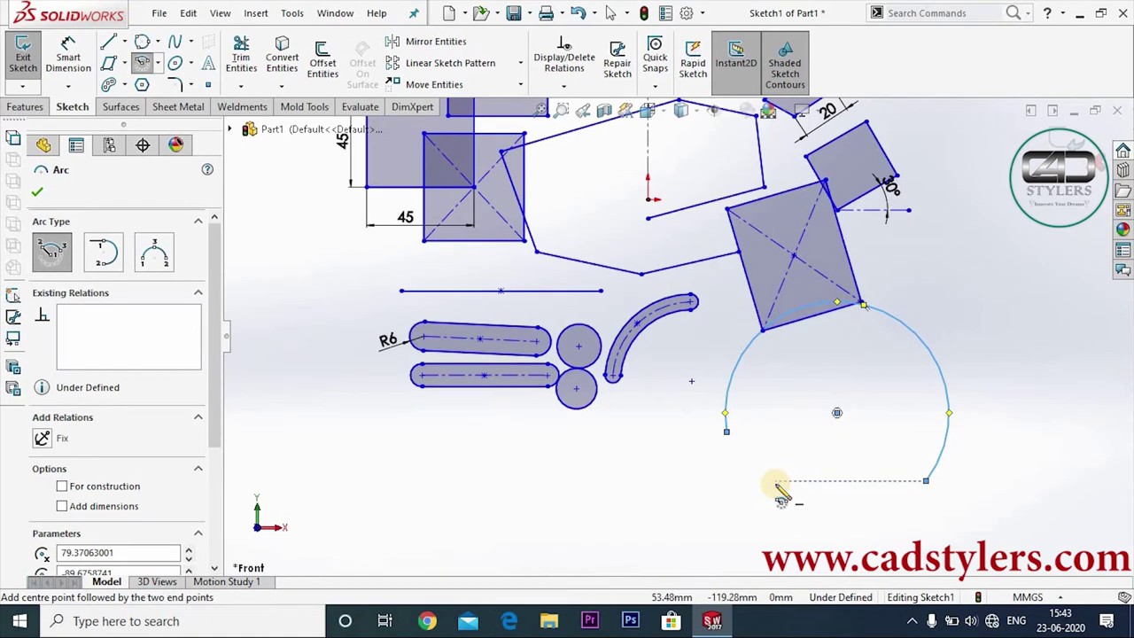
Step: Continue a tangent arc from the large arc's left end toward the lower left
click(158, 63)
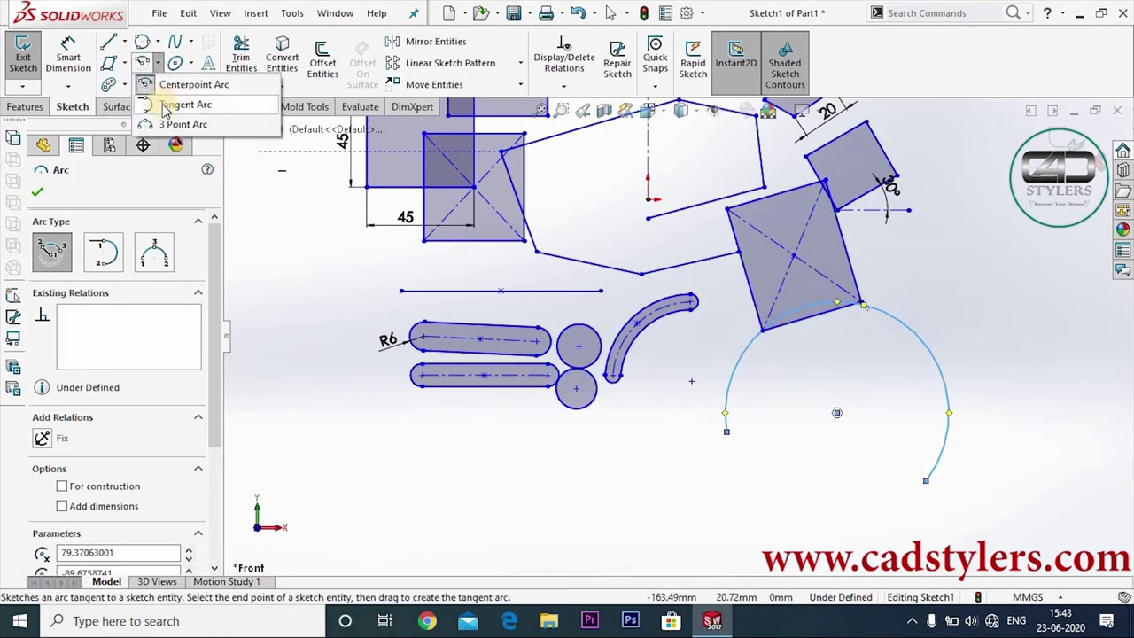
click(168, 105)
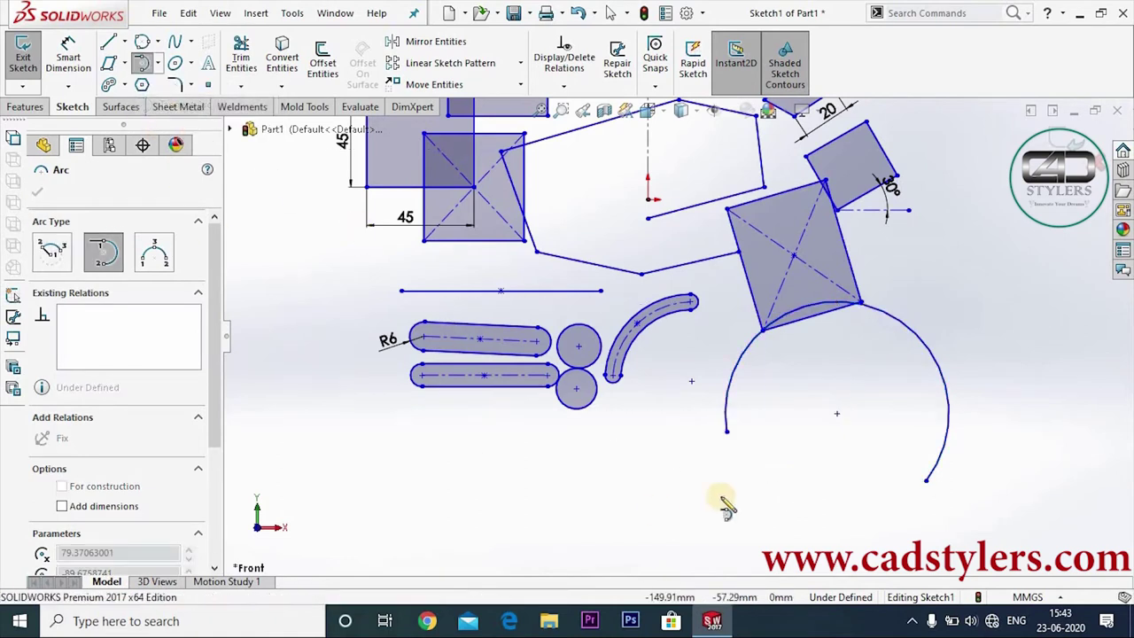
click(726, 434)
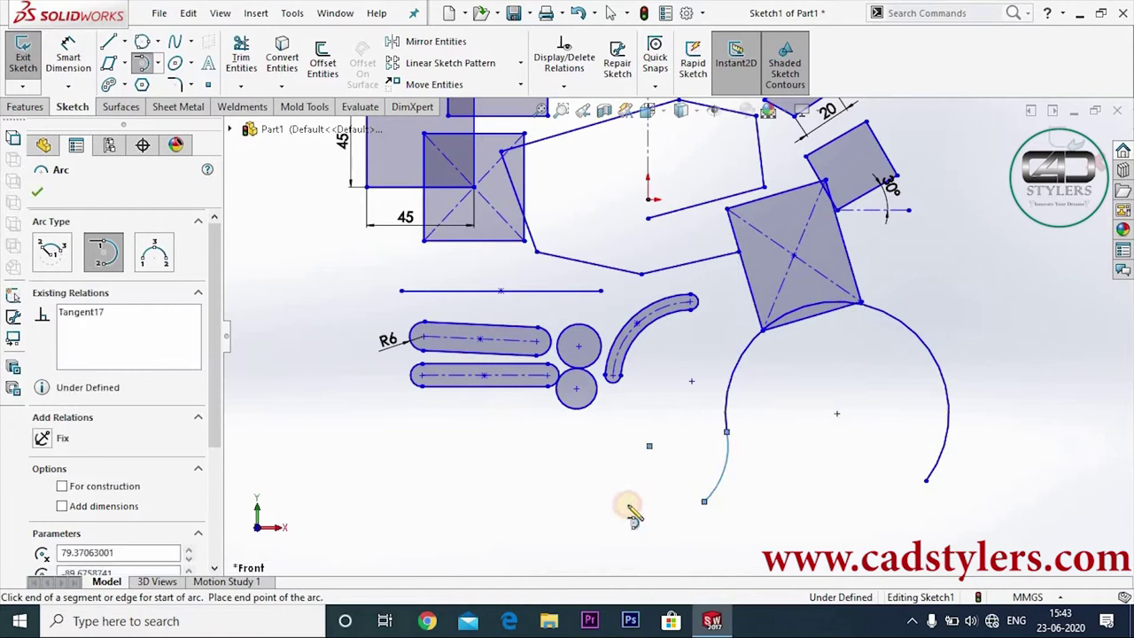
click(403, 485)
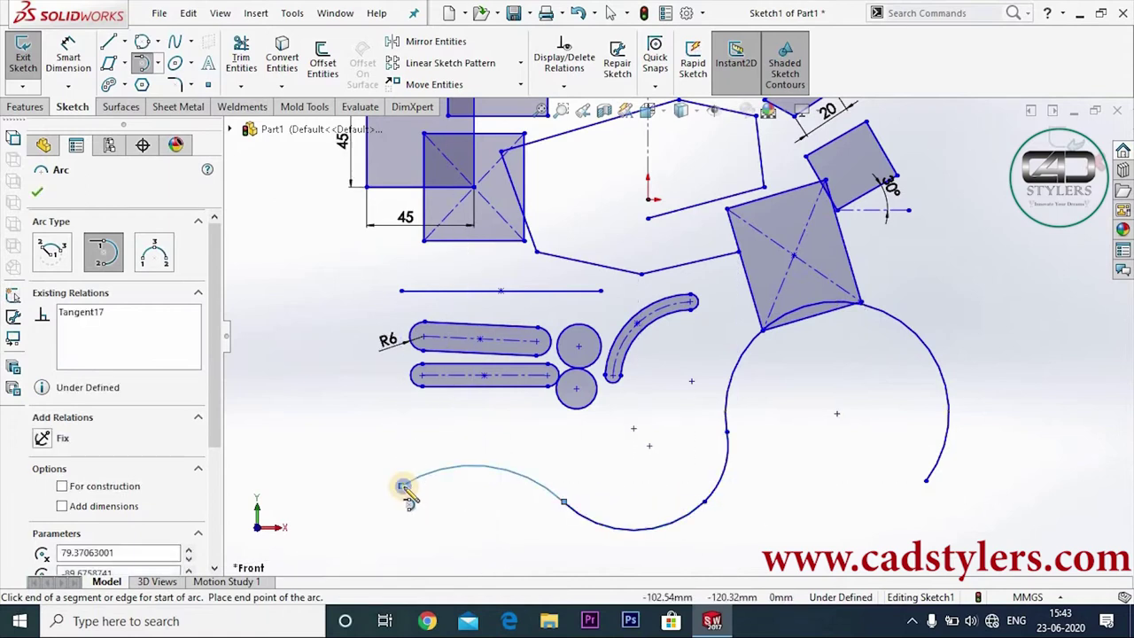
right_click(403, 484)
click(494, 486)
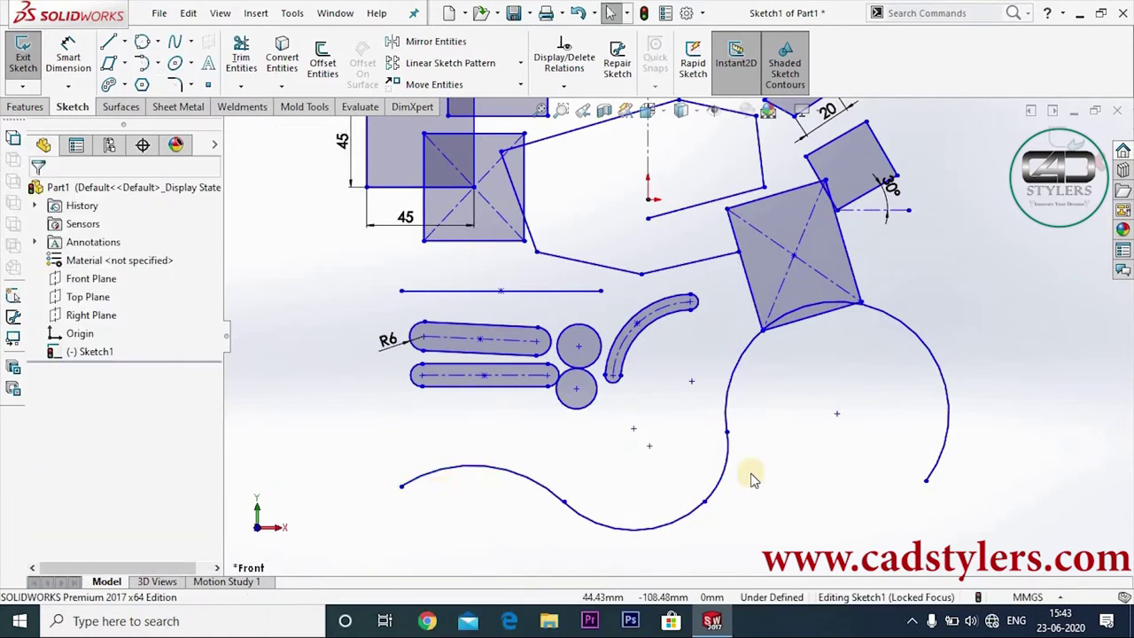
click(157, 63)
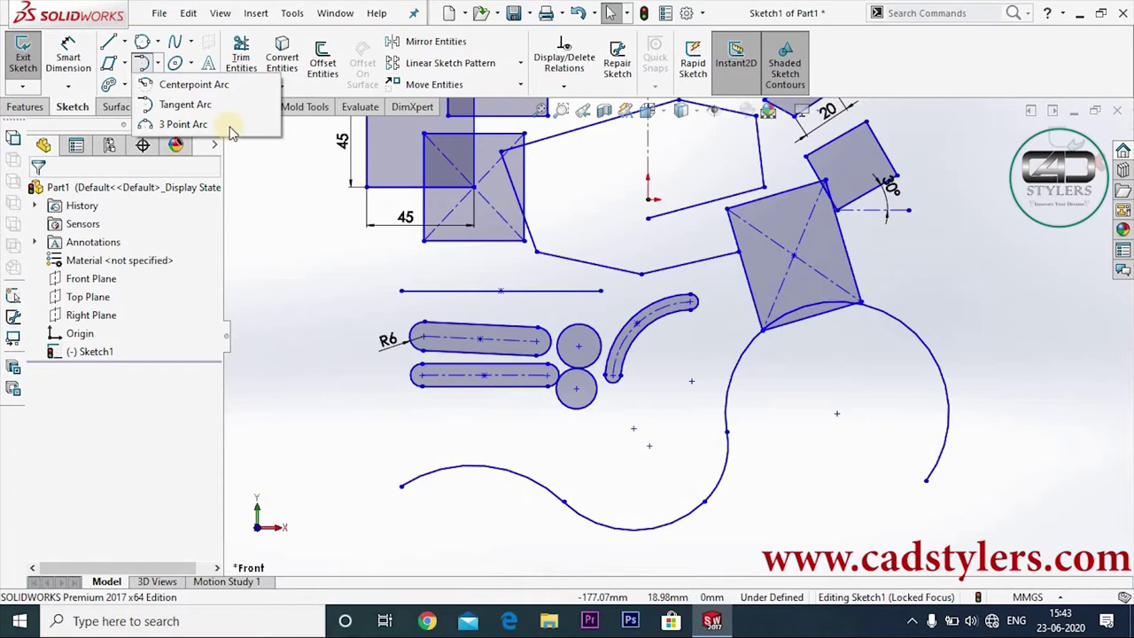
Step: Draw two stacked 3 Point Arcs at the far left of the sketch
click(175, 125)
key(f)
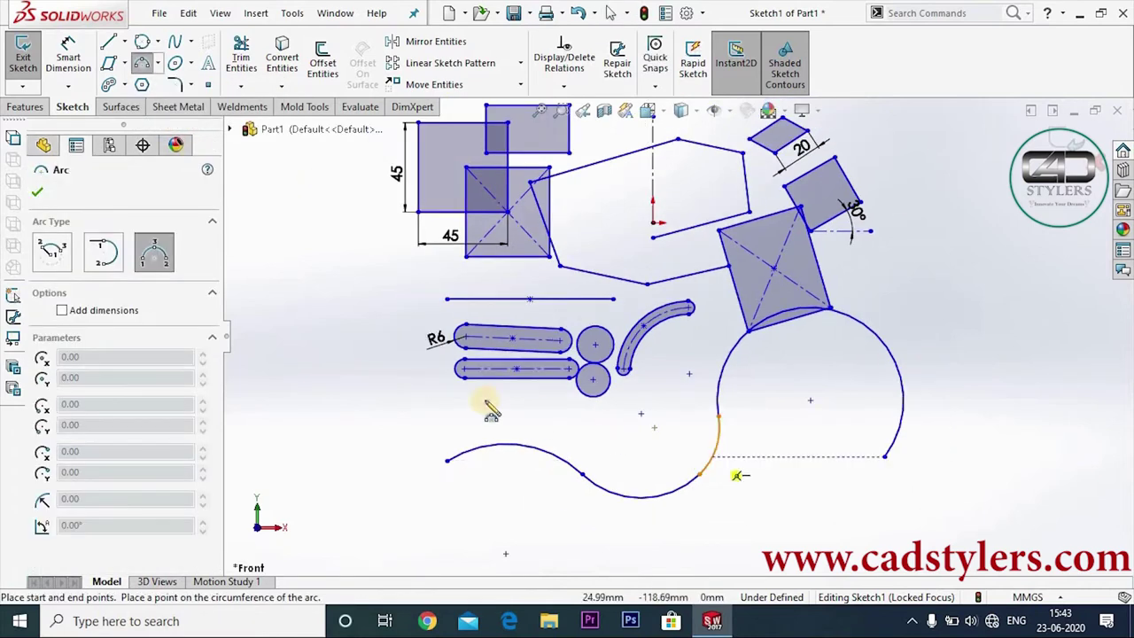
click(311, 413)
click(418, 380)
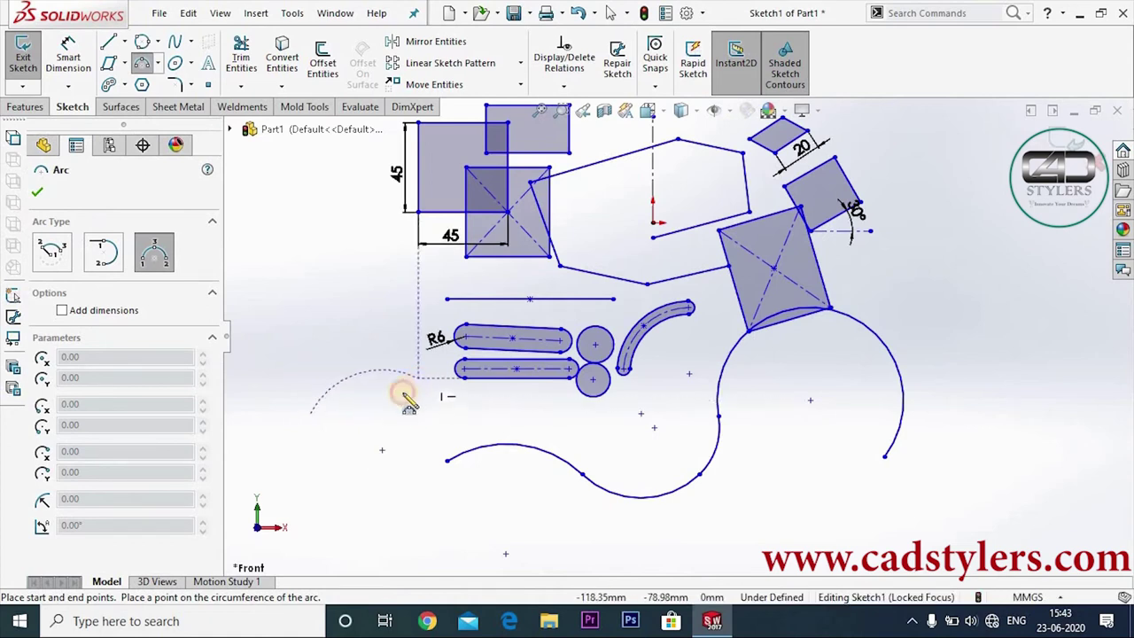
click(384, 406)
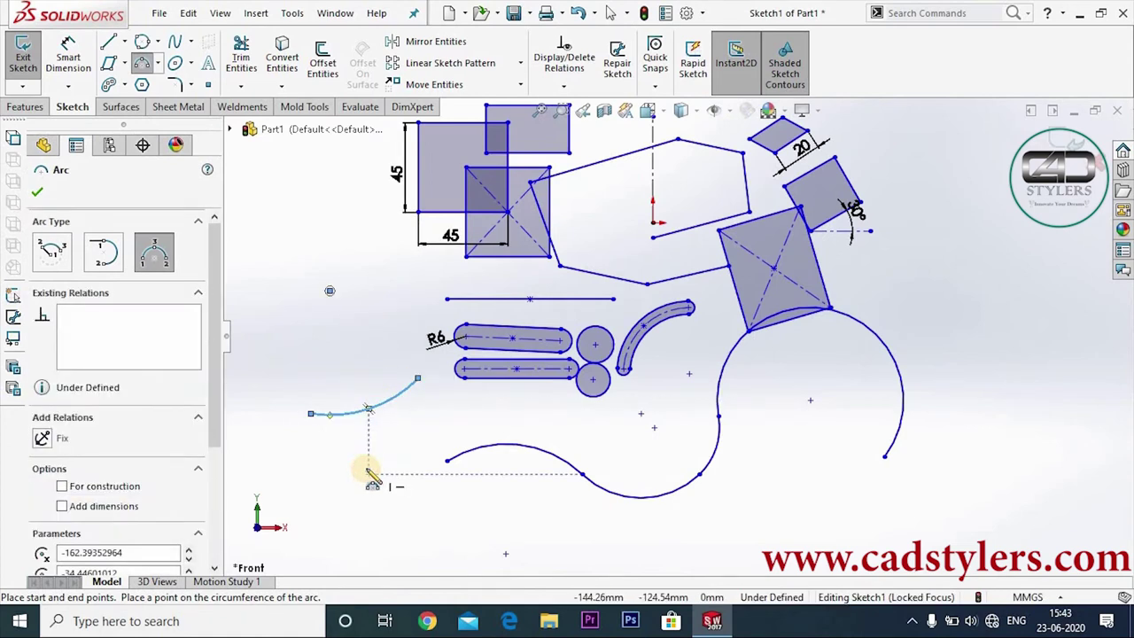
click(272, 360)
click(374, 325)
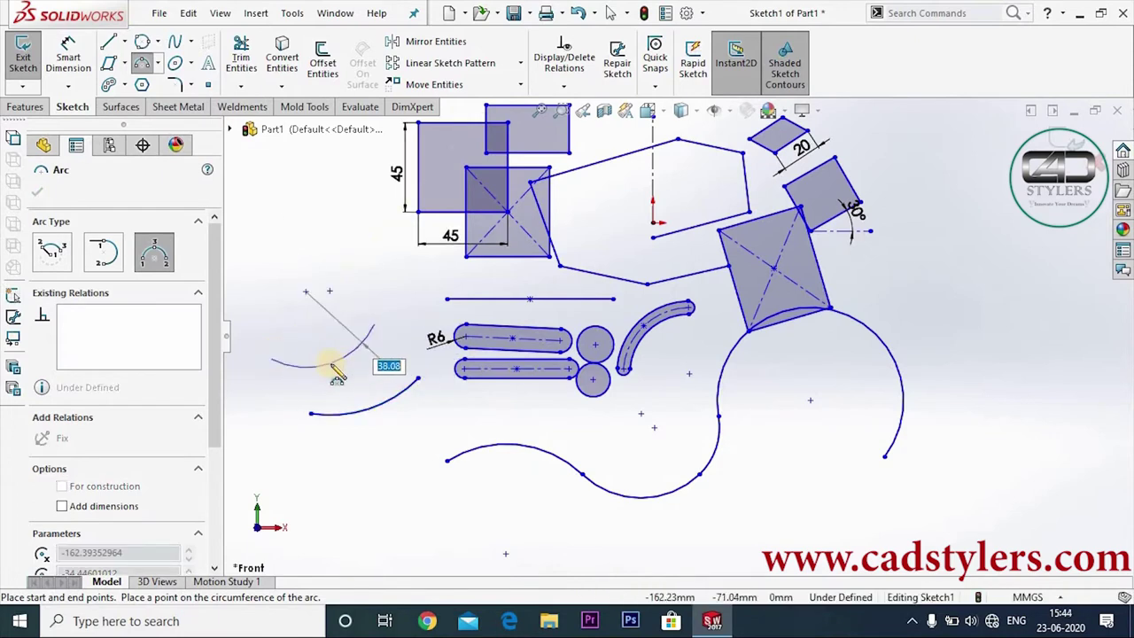
click(309, 316)
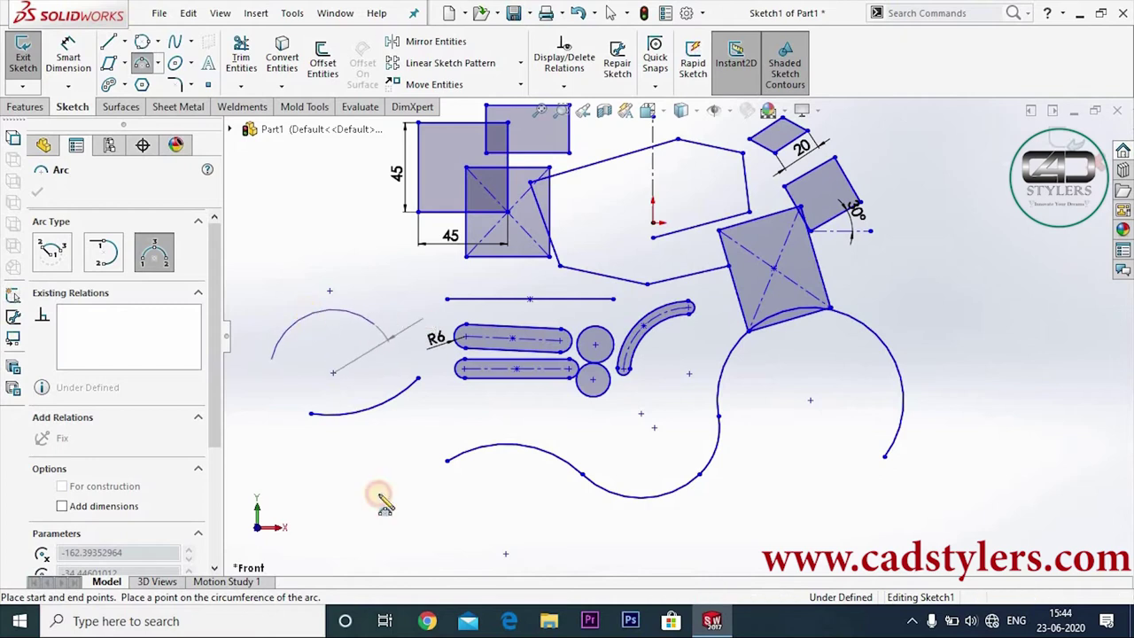
click(37, 194)
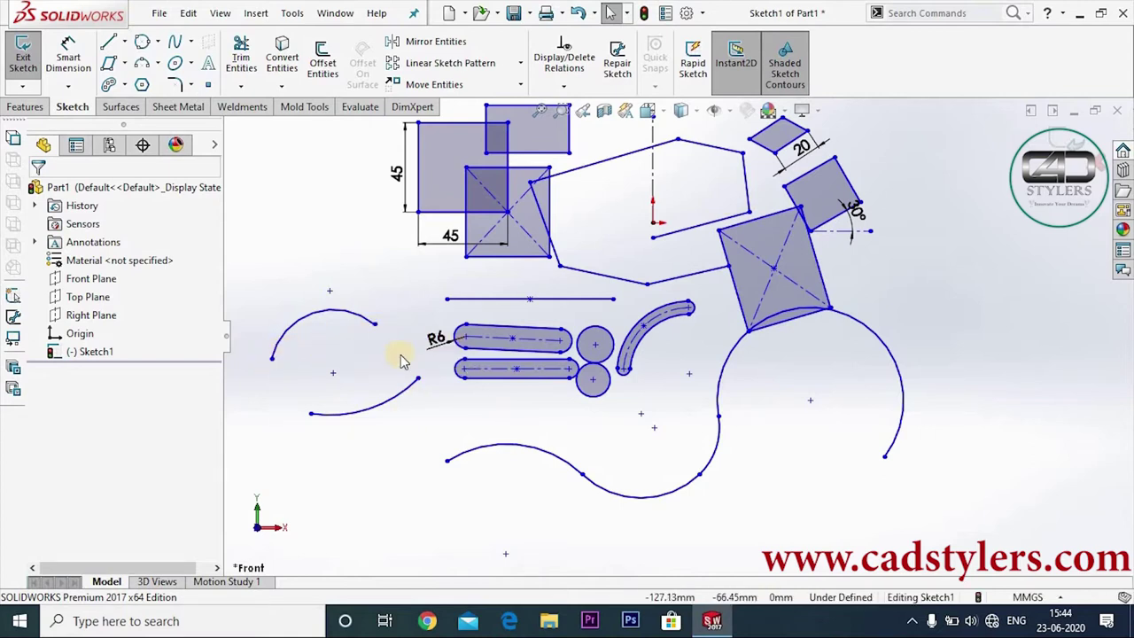
click(591, 274)
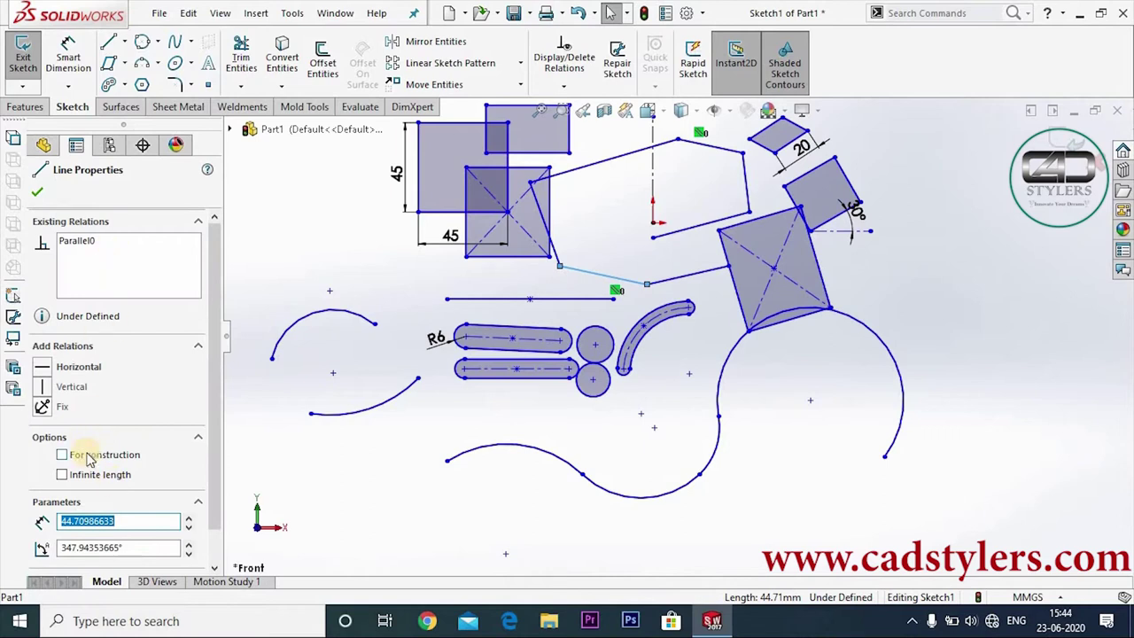
Step: Draw a small centre-point circle just below the left arc
click(37, 191)
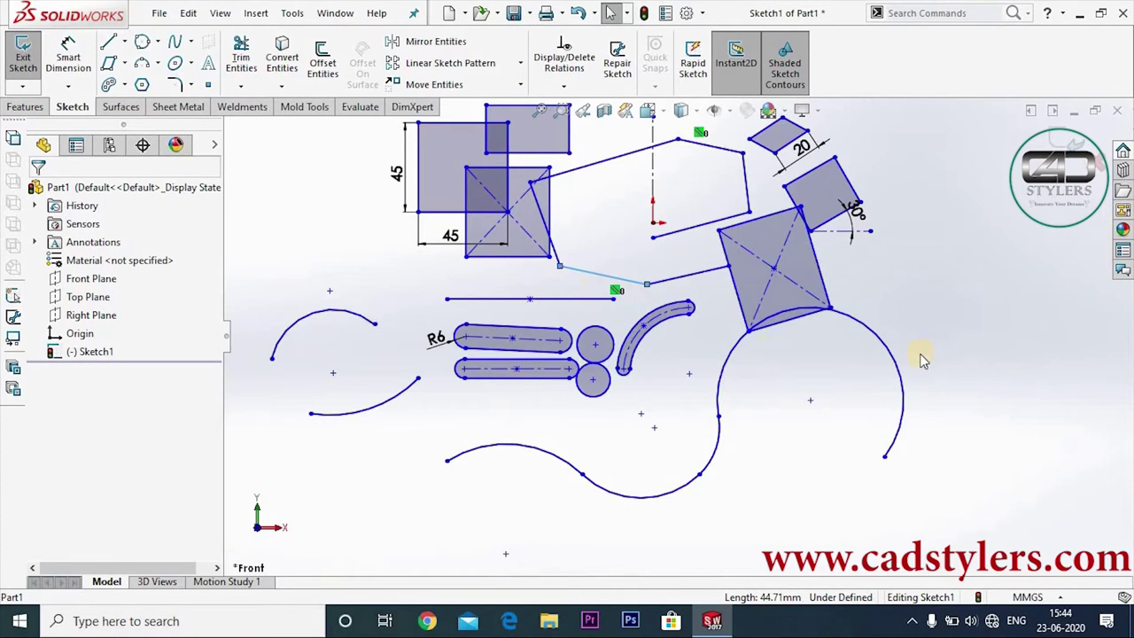
scroll(463, 485, down, 3)
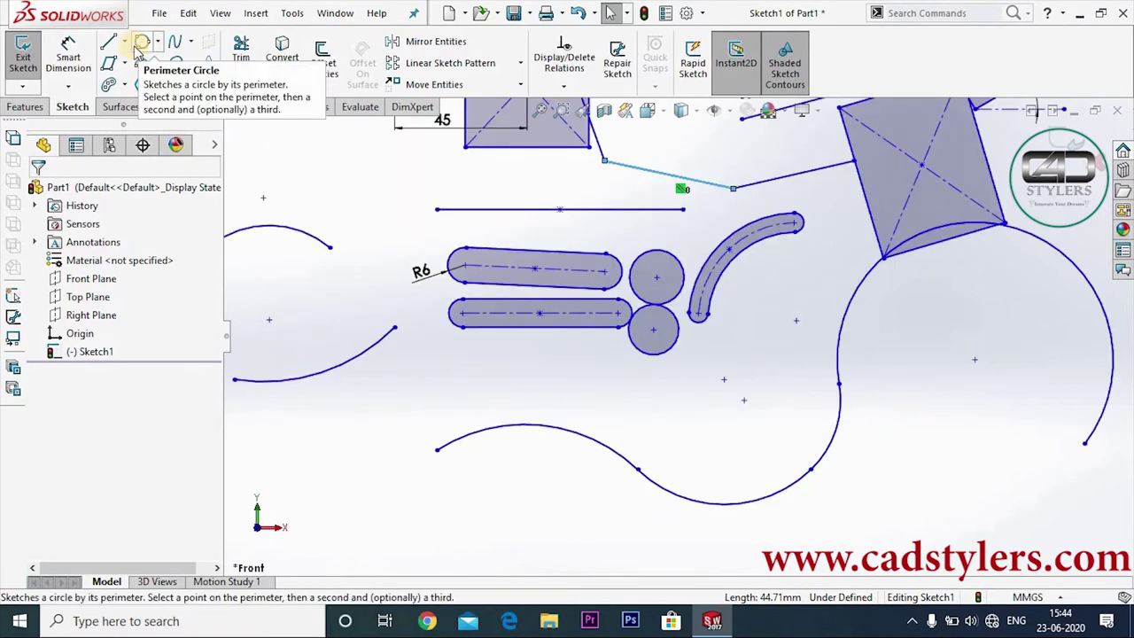
click(108, 42)
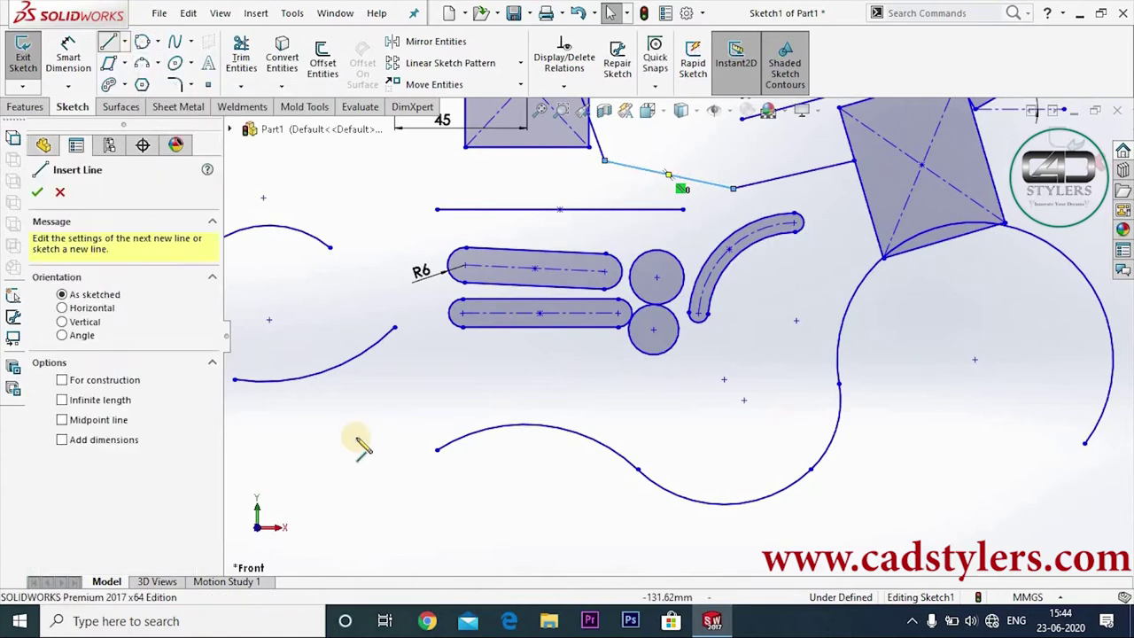
click(142, 42)
click(50, 253)
click(368, 429)
click(393, 399)
key(Escape)
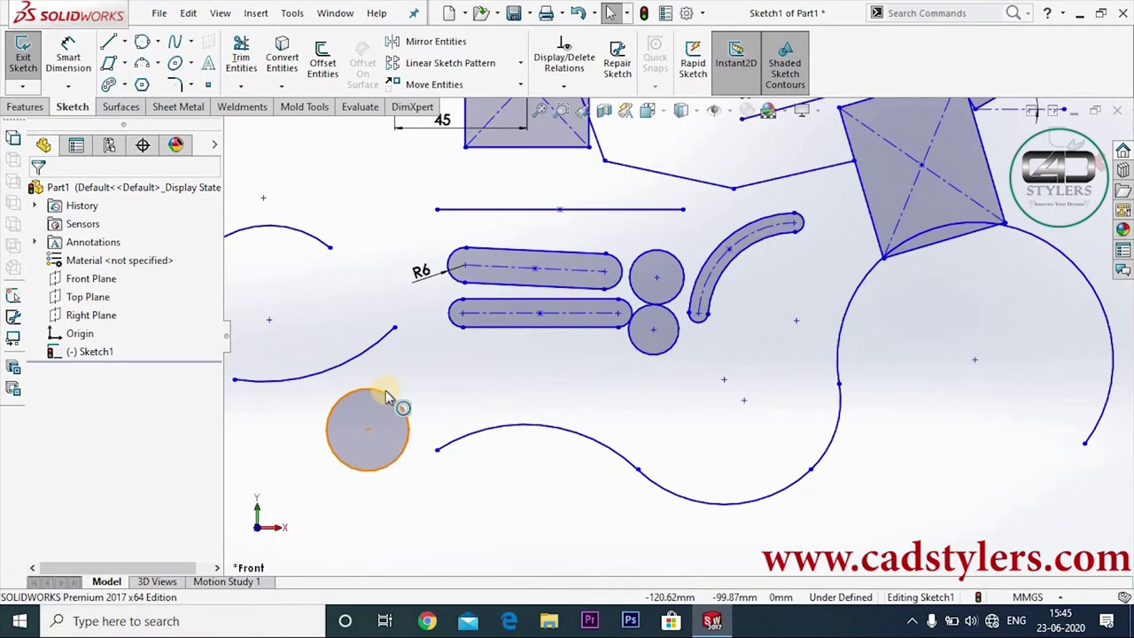
Step: Add a Tangent relation between the new circle and the arc above it
click(385, 389)
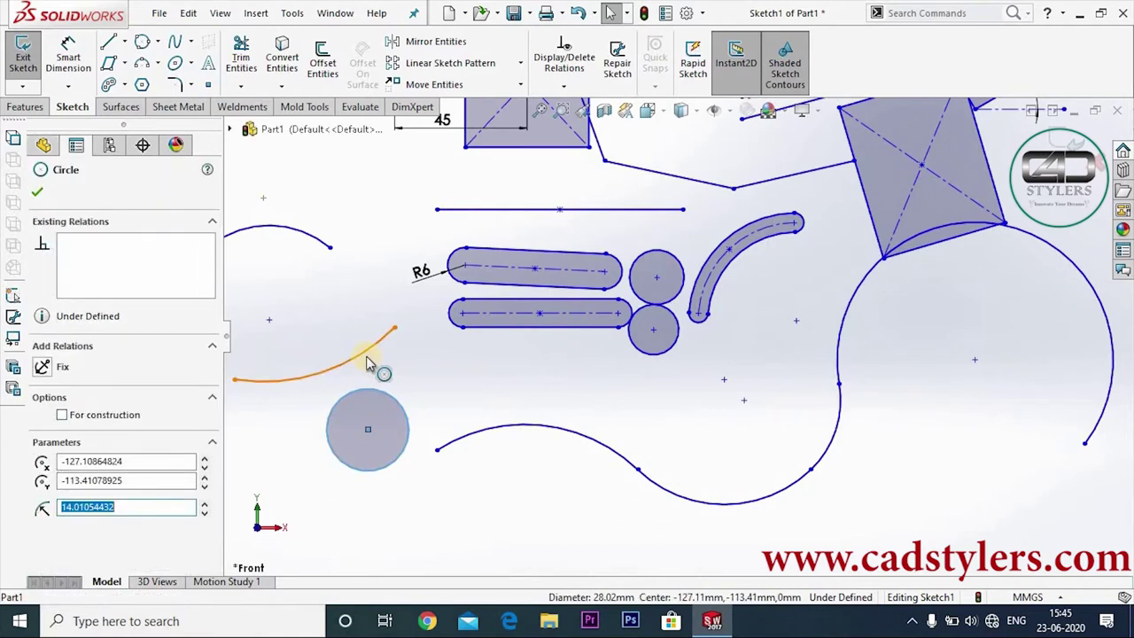
ctrl+click(366, 356)
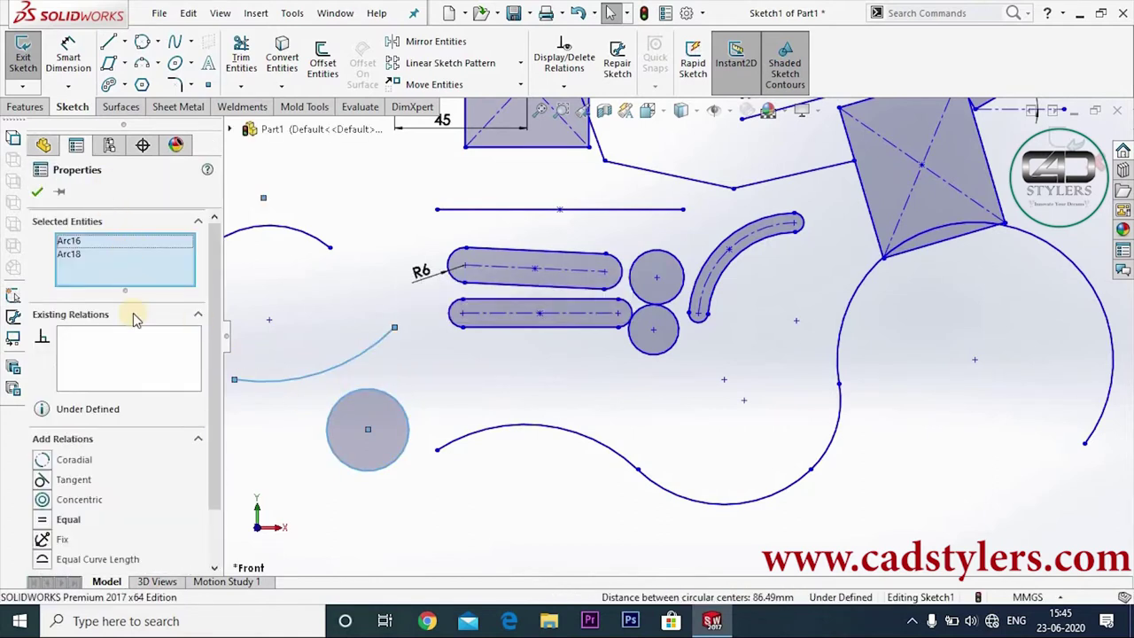
scroll(218, 385, down, 2)
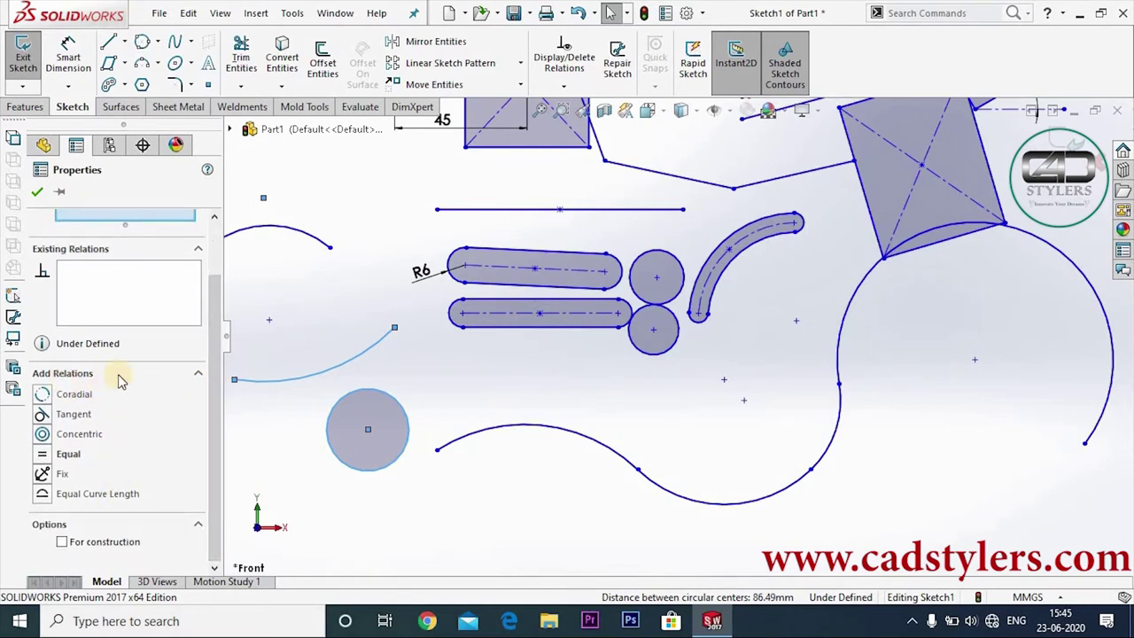
click(48, 420)
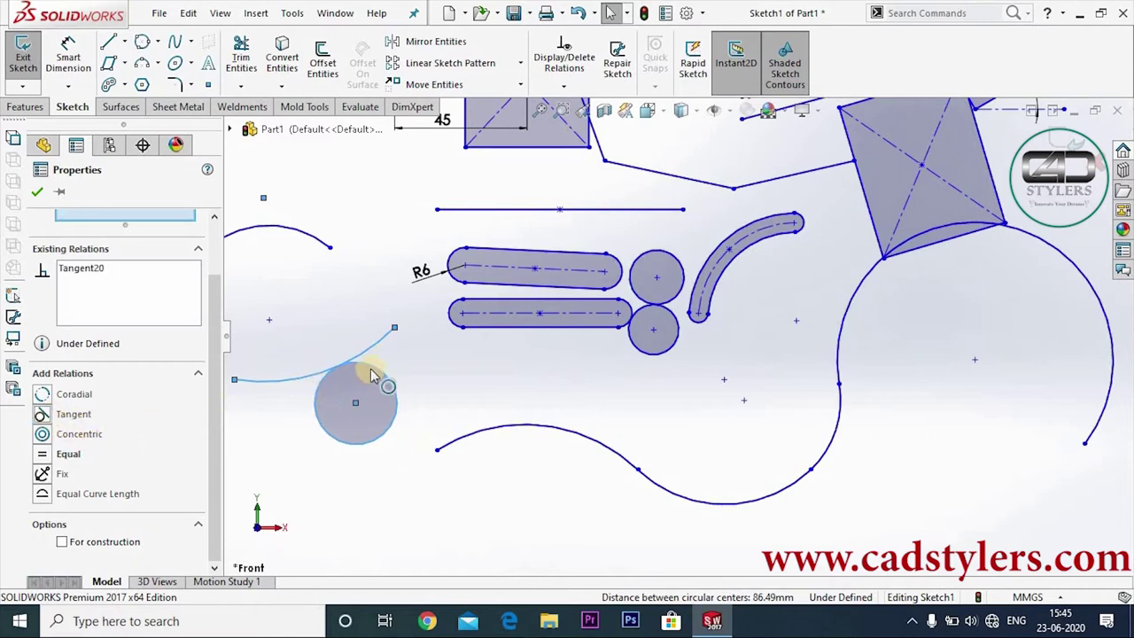
click(37, 191)
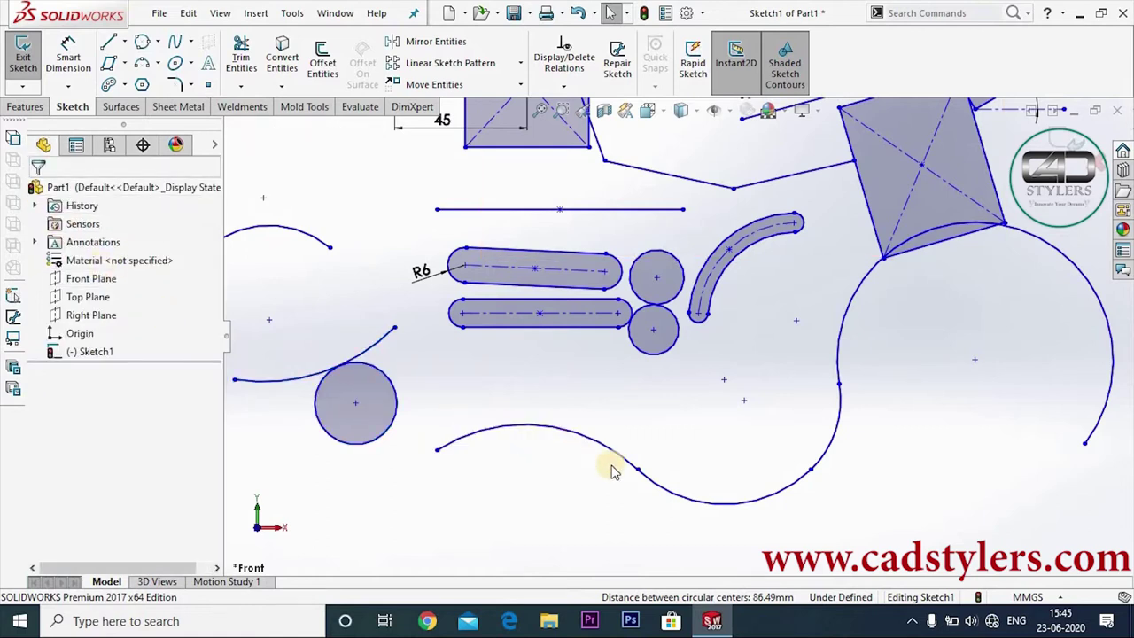
scroll(610, 467, up, 2)
scroll(459, 327, down, 2)
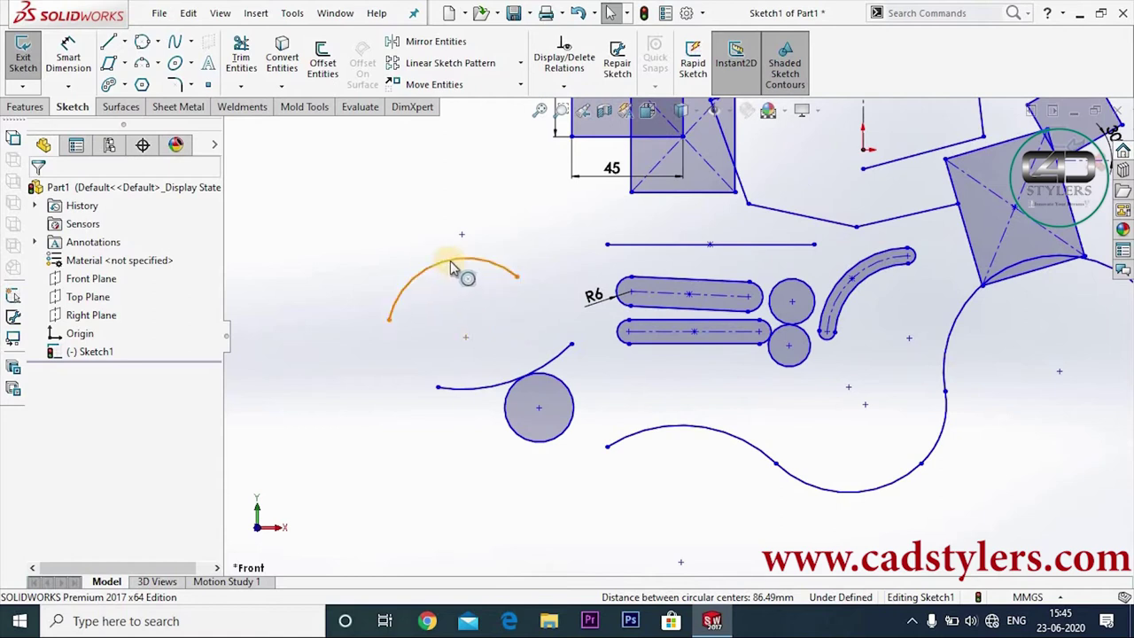
click(389, 320)
ctrl+click(517, 277)
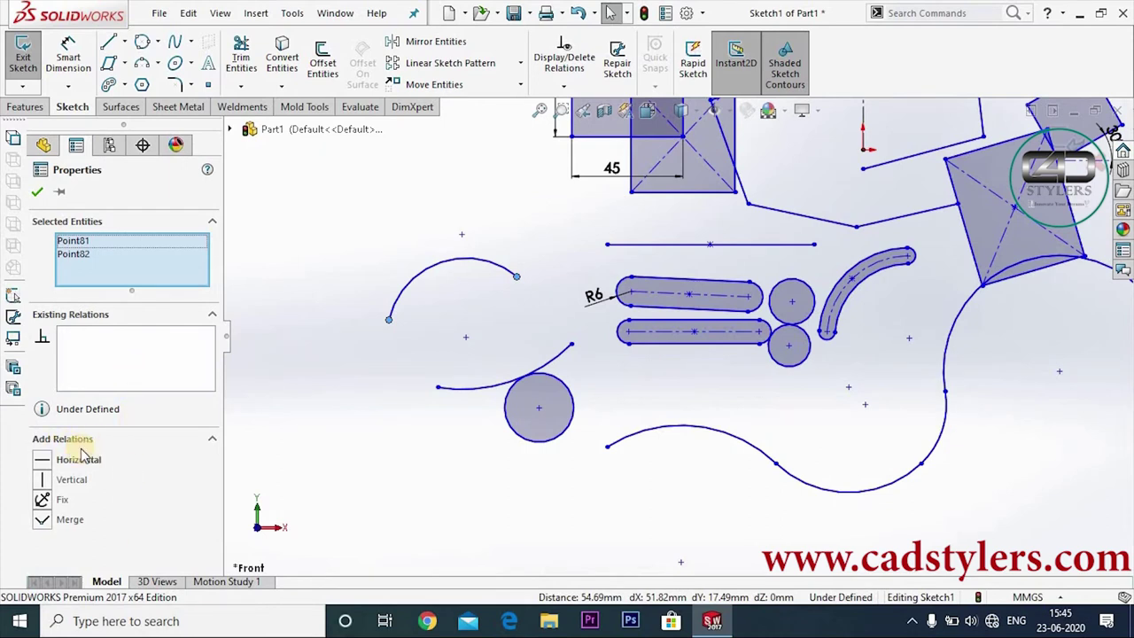
click(46, 462)
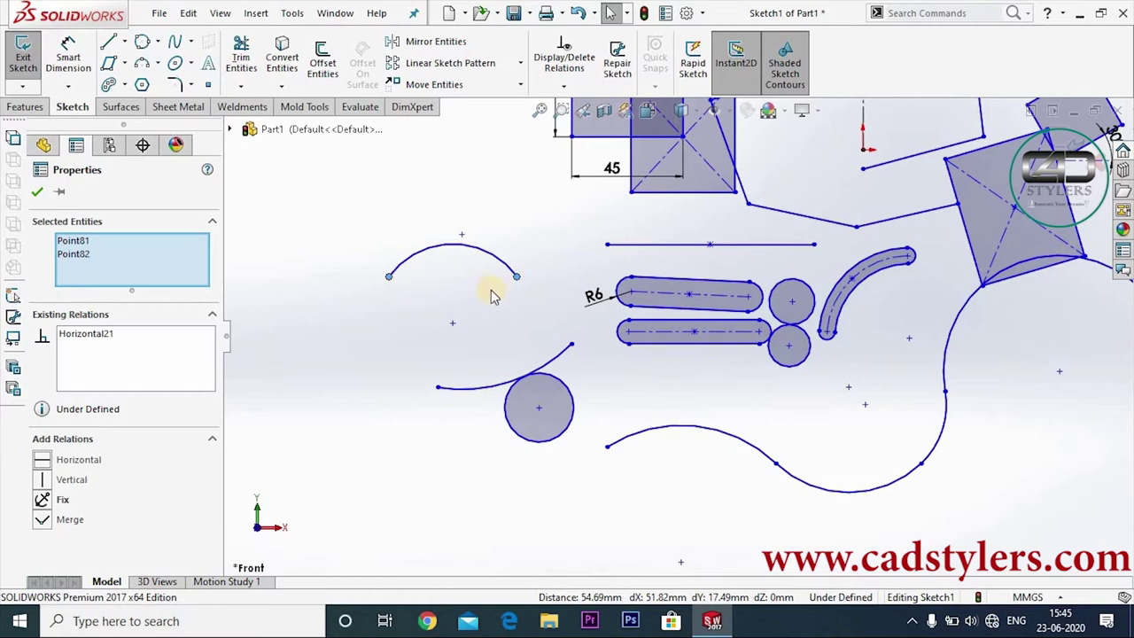
key(ctrl+z)
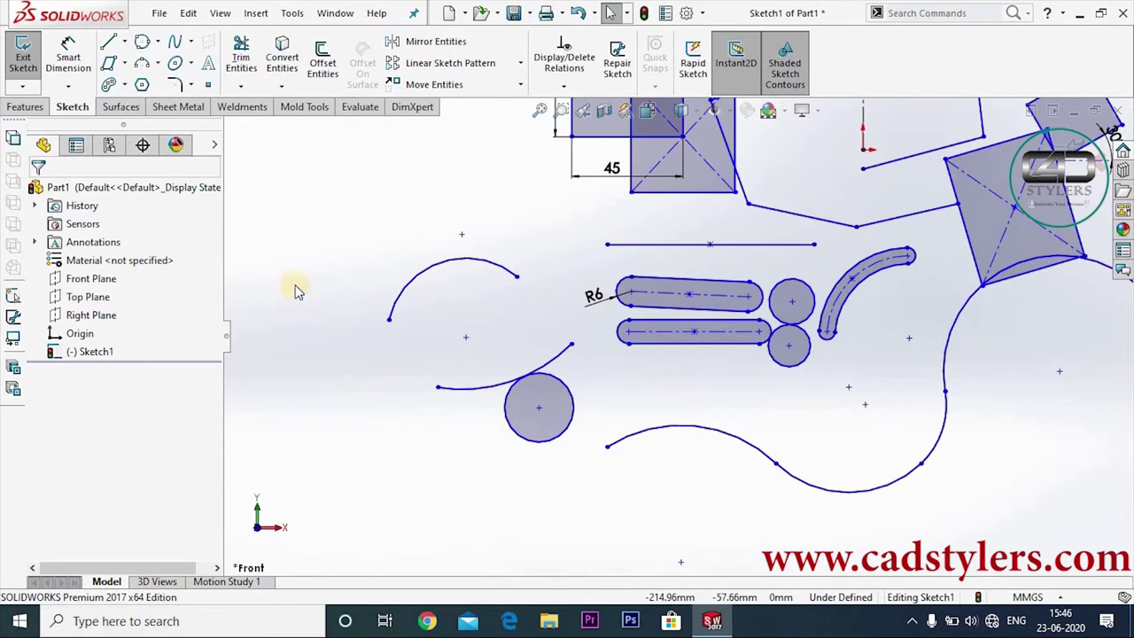
Step: Set the Polygon tool to 8 sides, inscribed circle, with centre X and Y at 0.00
click(143, 85)
double_click(71, 286)
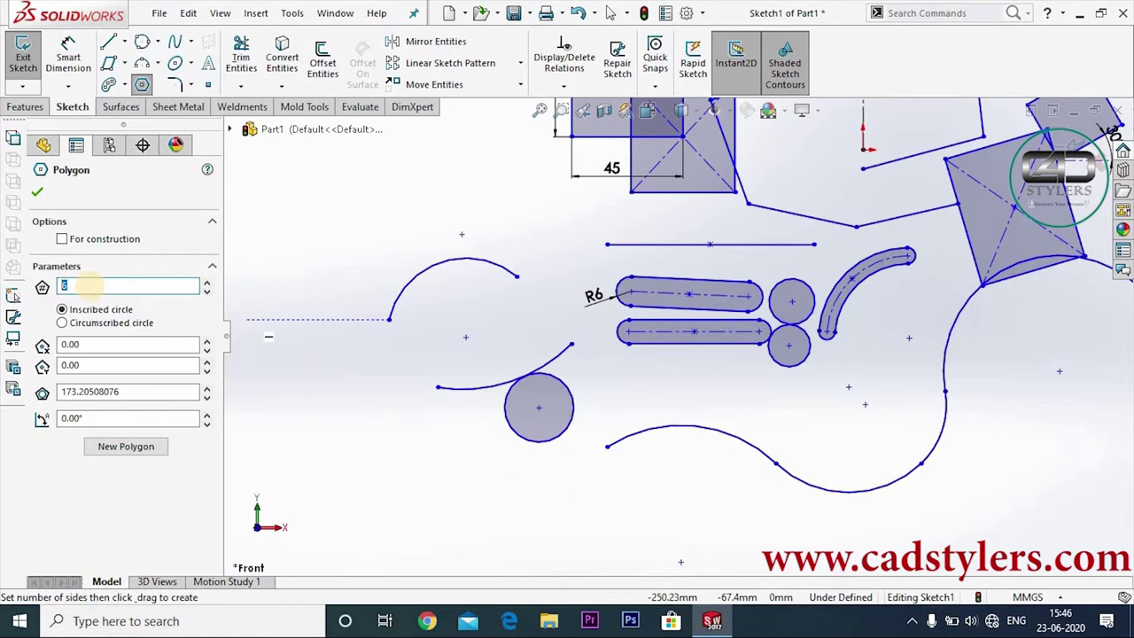
text(8)
double_click(85, 282)
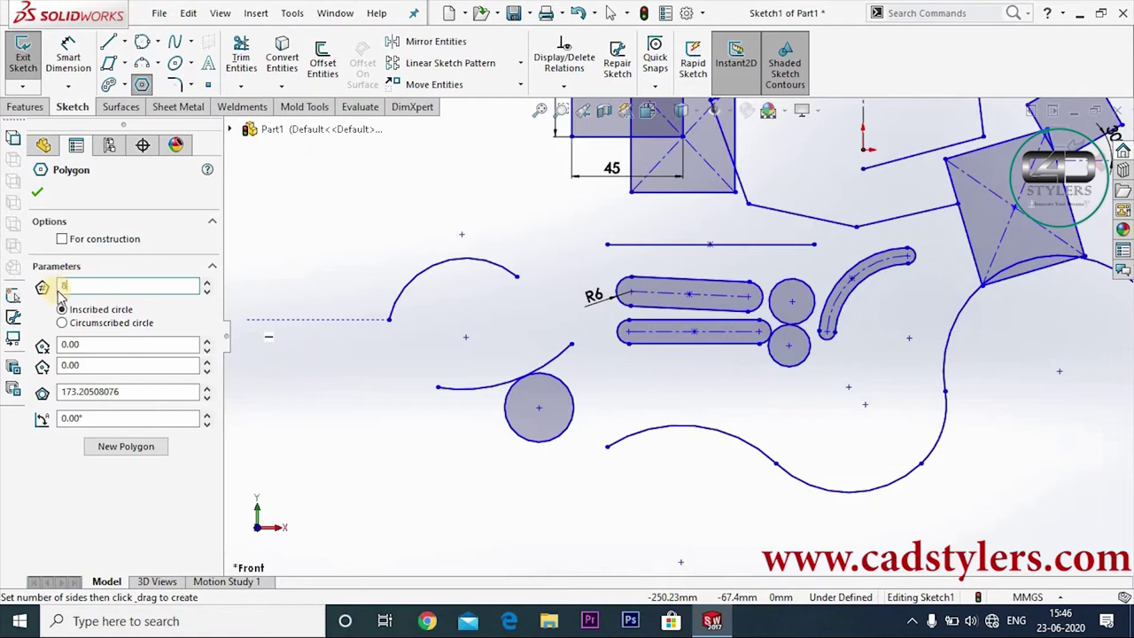
click(77, 310)
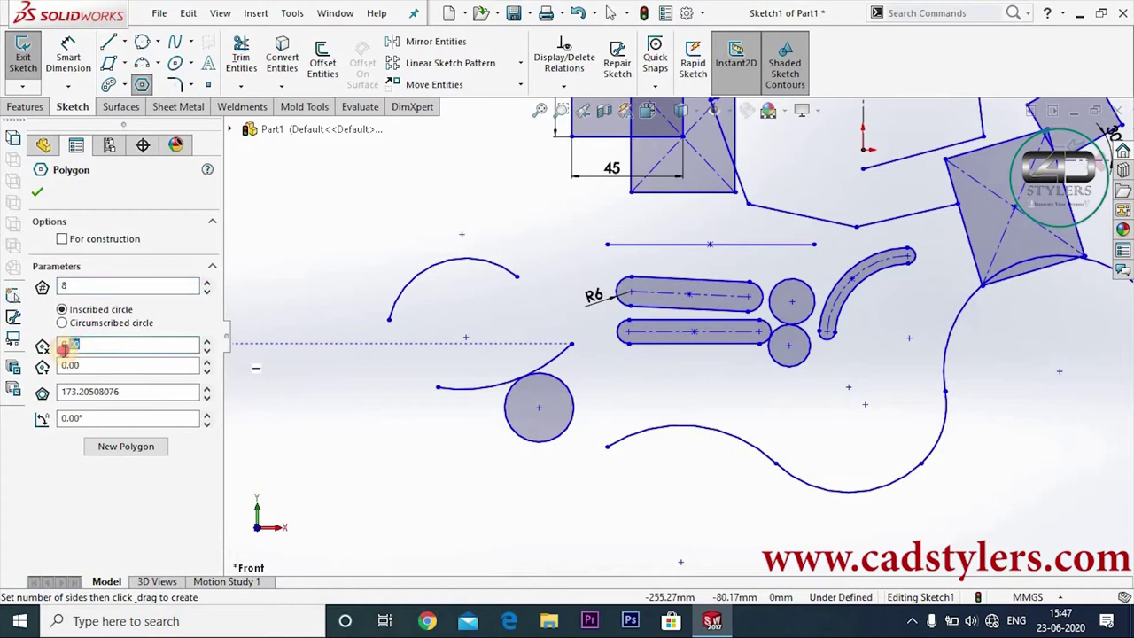
click(98, 366)
click(61, 367)
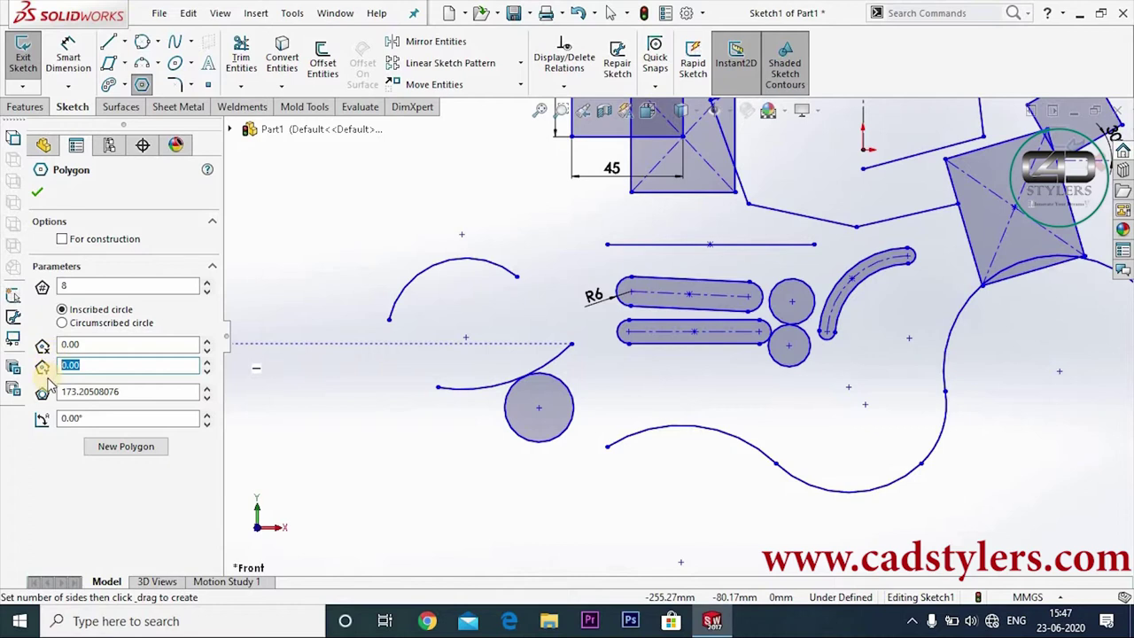
click(92, 346)
click(92, 365)
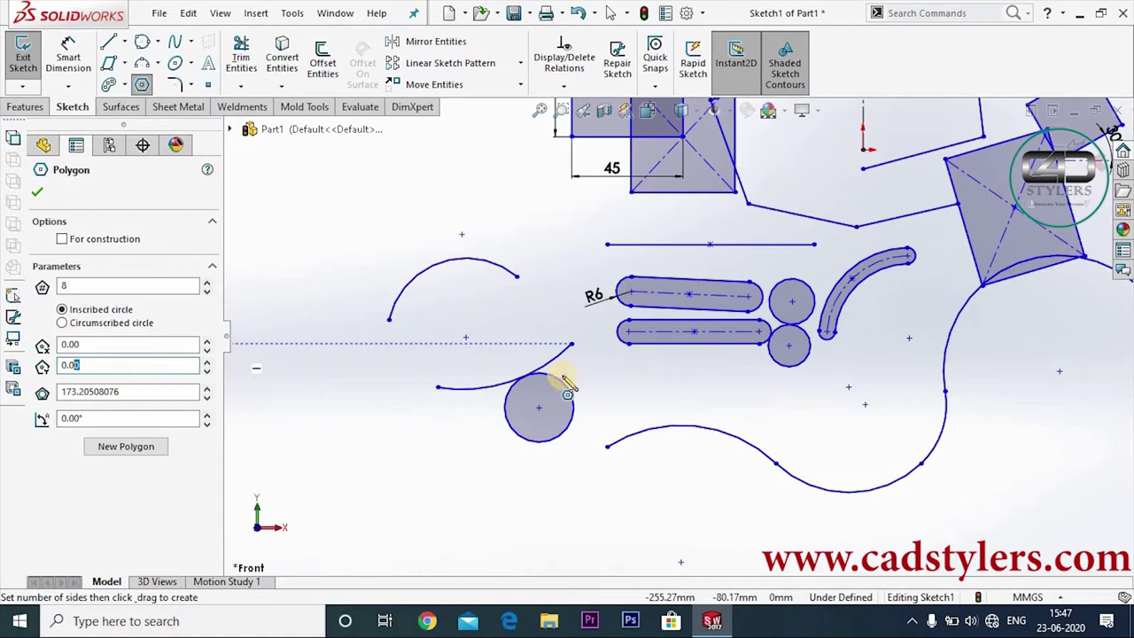
Step: Draw an octagon above the left arcs and give it a 100 mm diameter
key(z)
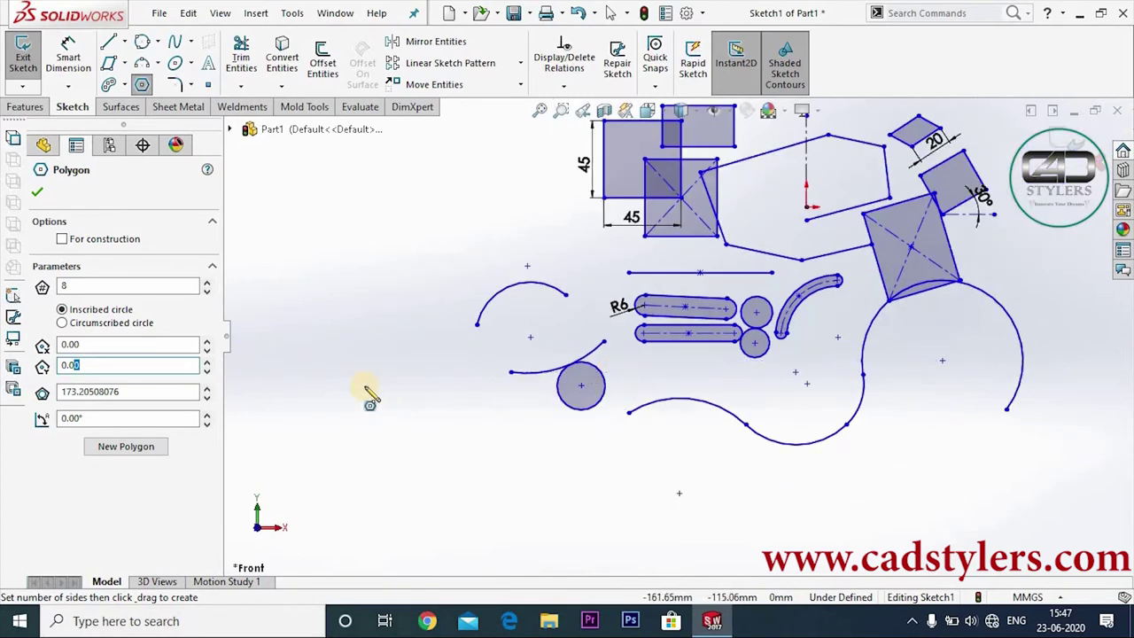
drag(438, 245, 482, 198)
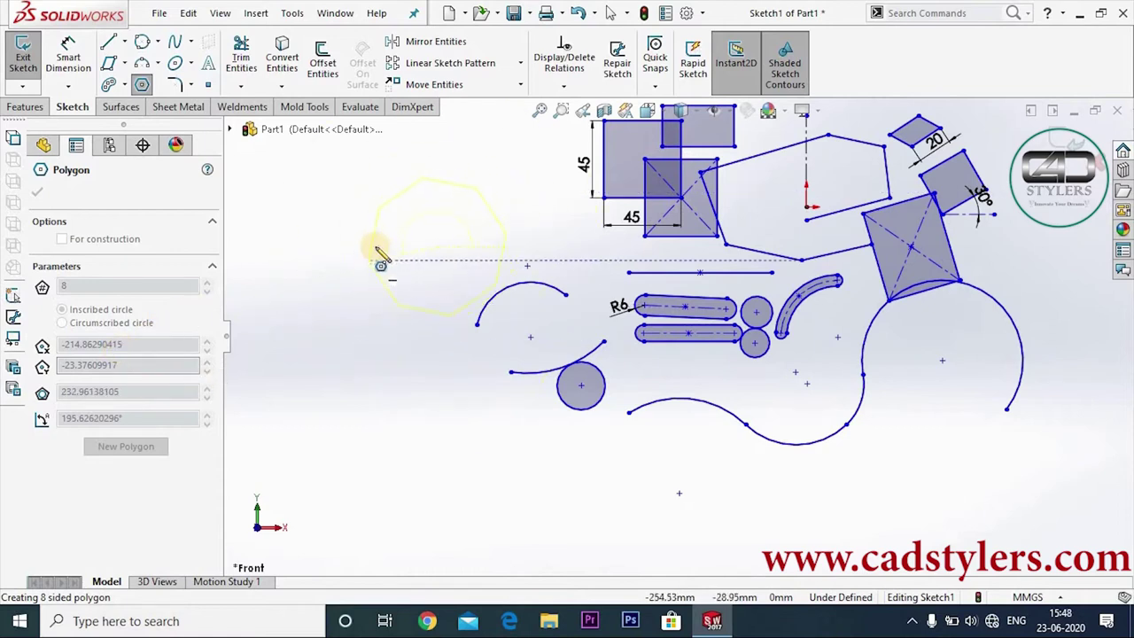
click(380, 209)
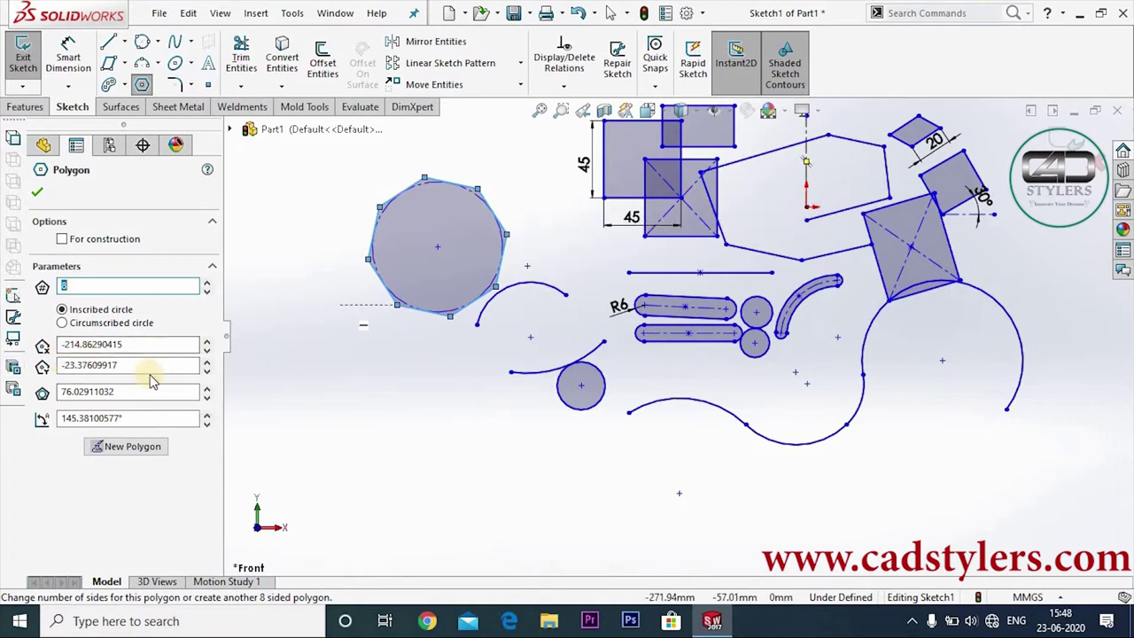
drag(132, 391, 40, 403)
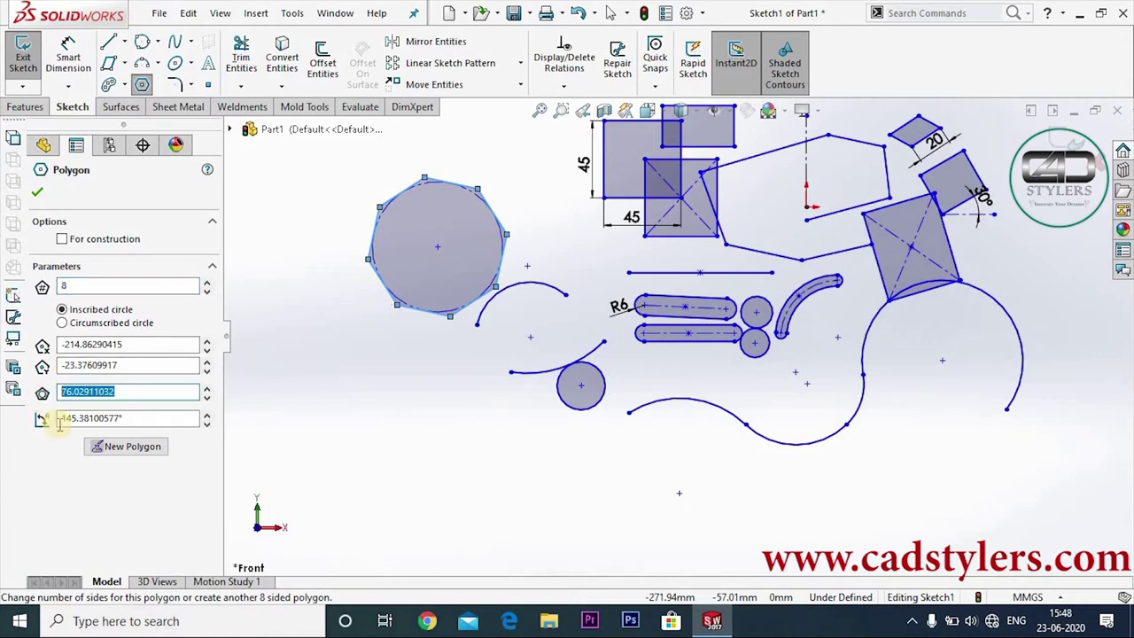
text(100)
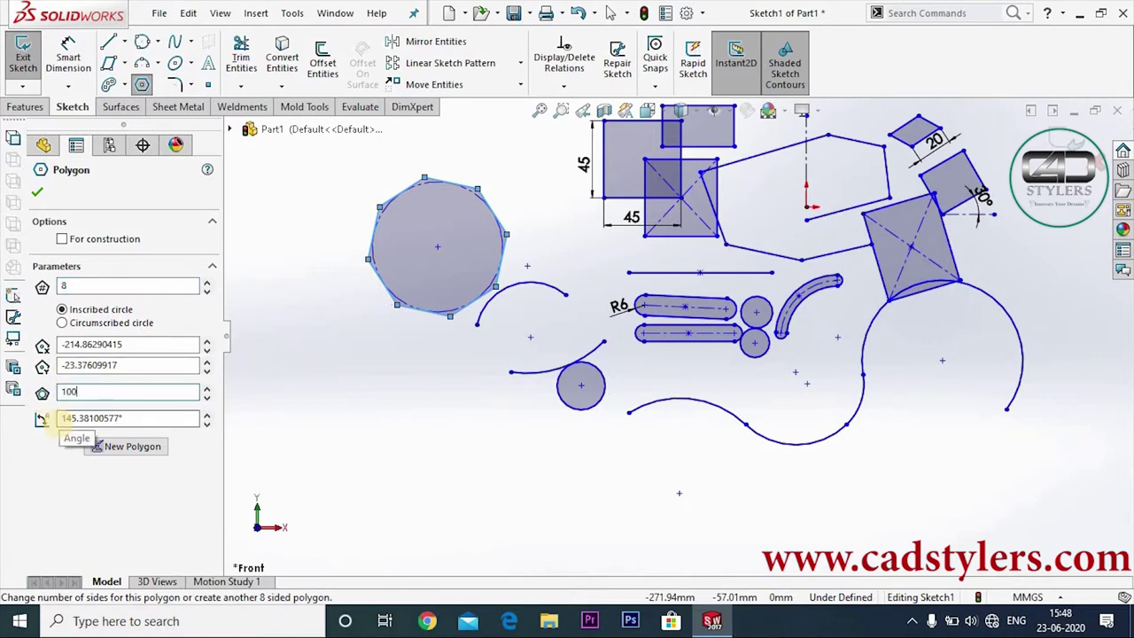
key(Return)
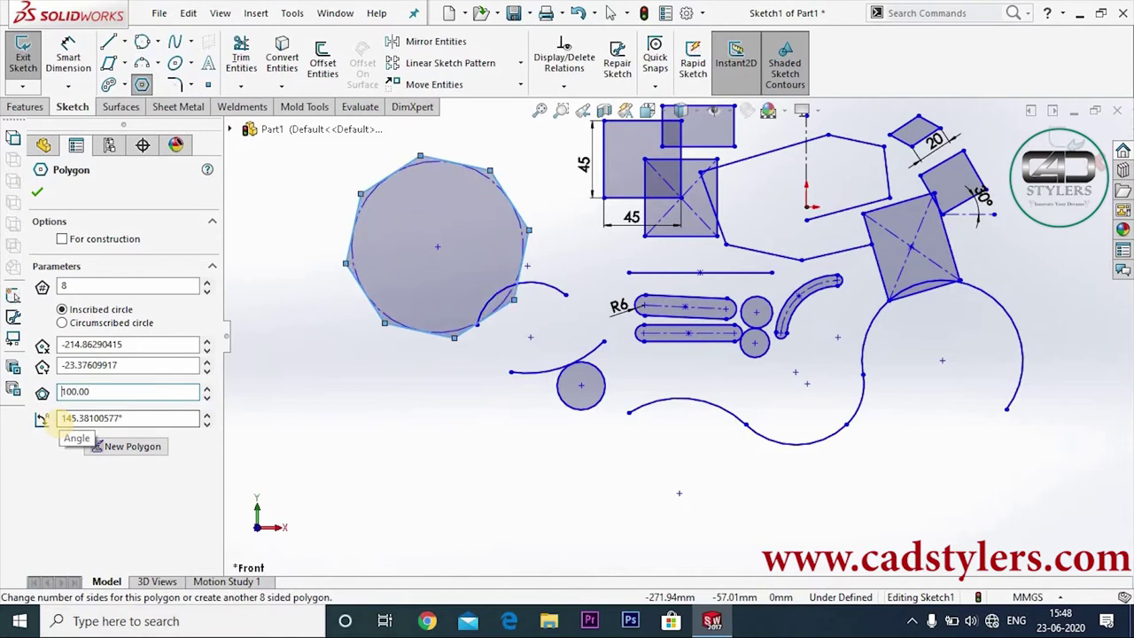
Step: Set the octagon's rotation angle to 60°
drag(144, 418, 51, 418)
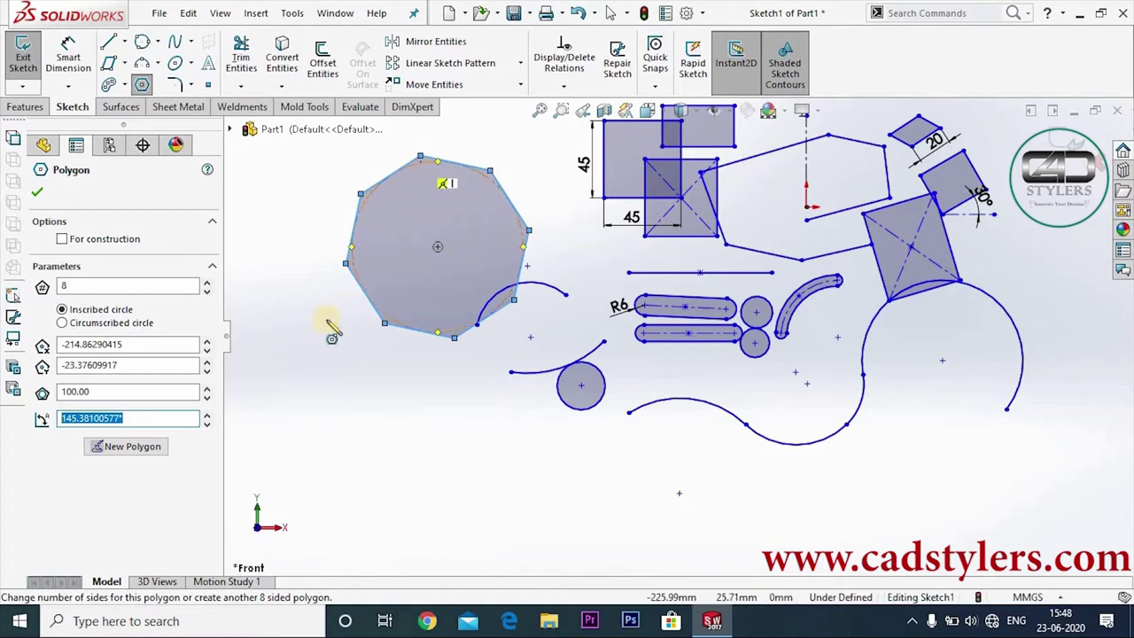
drag(113, 417, 62, 411)
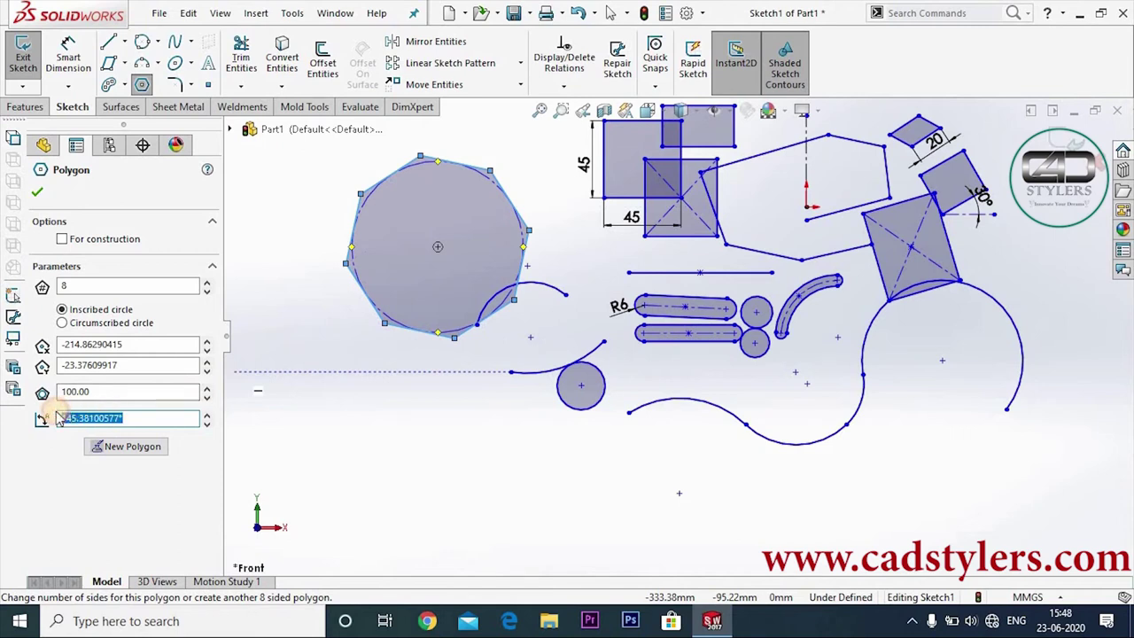
text(90)
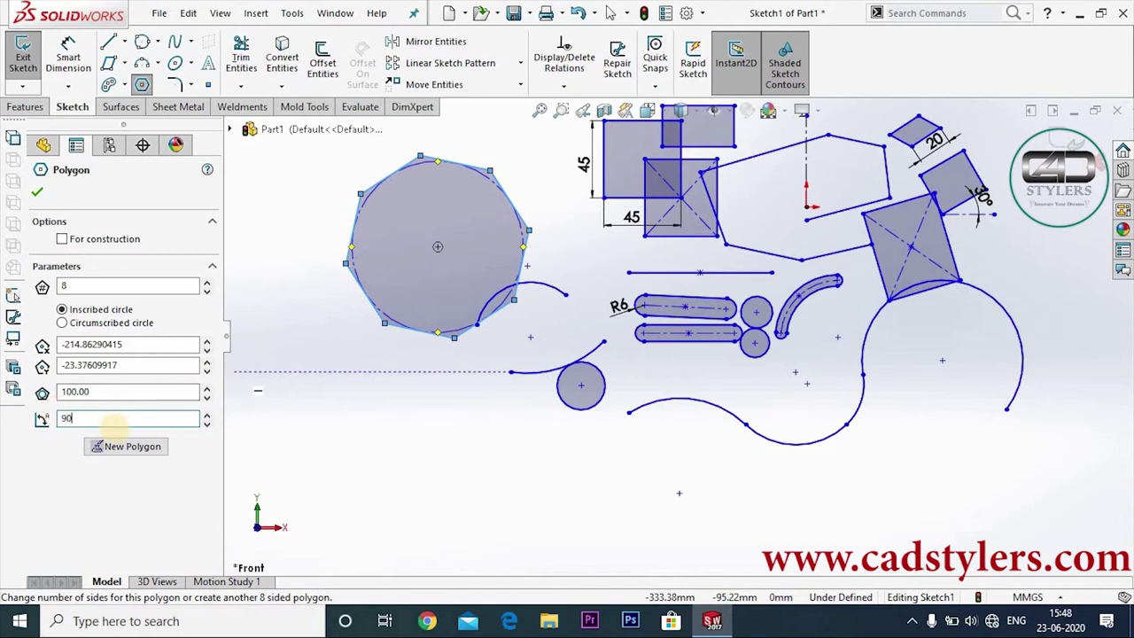
key(Return)
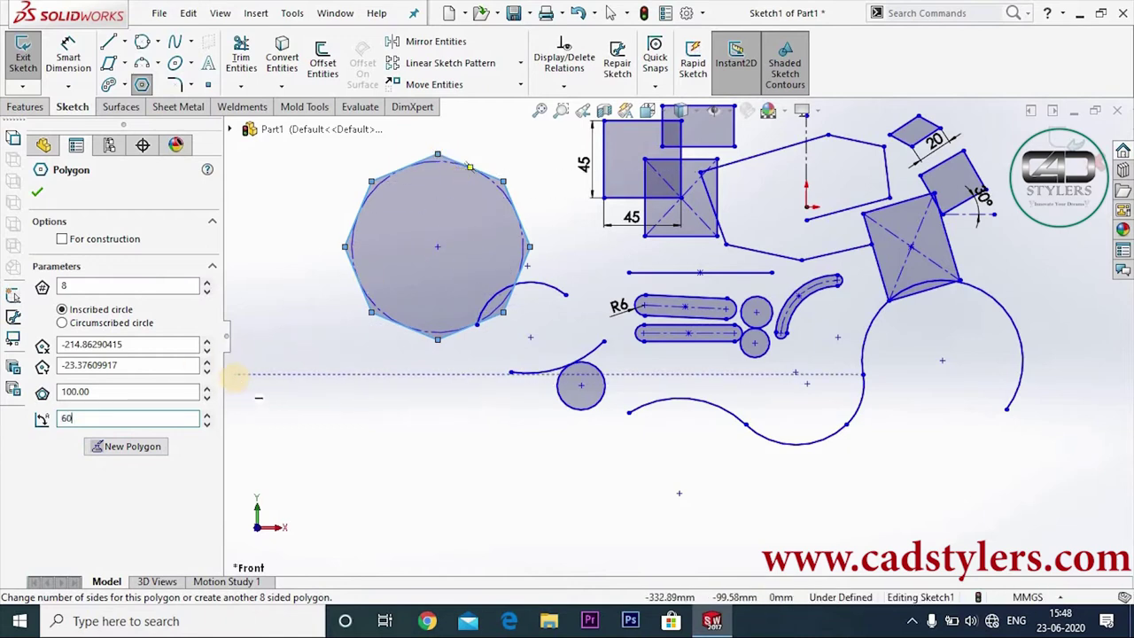
key(Return)
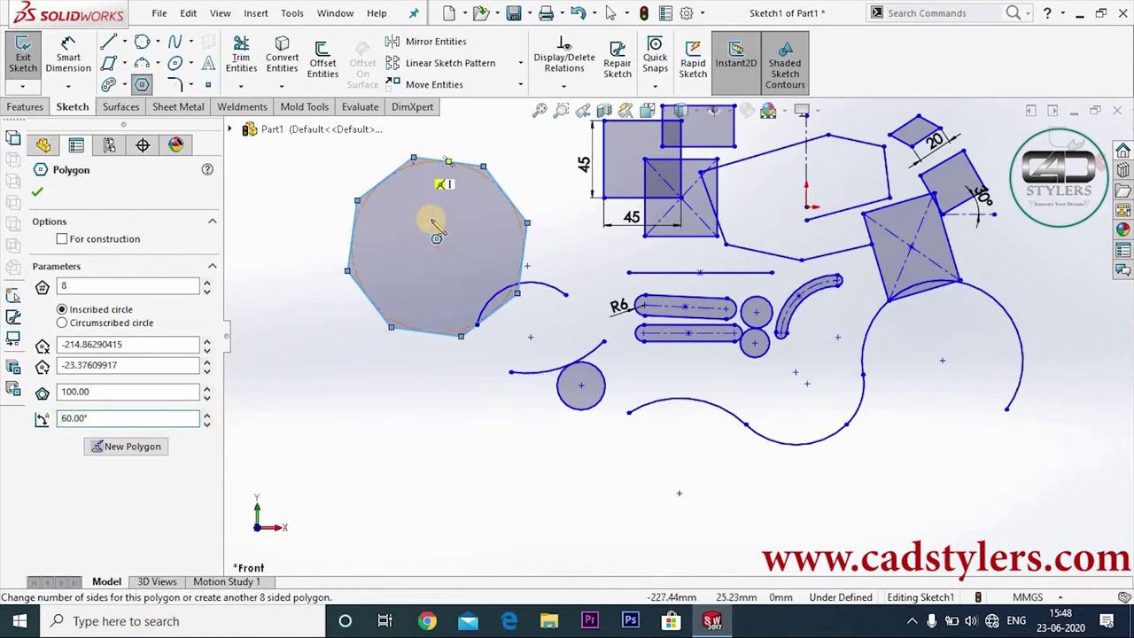
Step: Size the octagon by circumscribed circle and confirm it
click(64, 323)
click(64, 309)
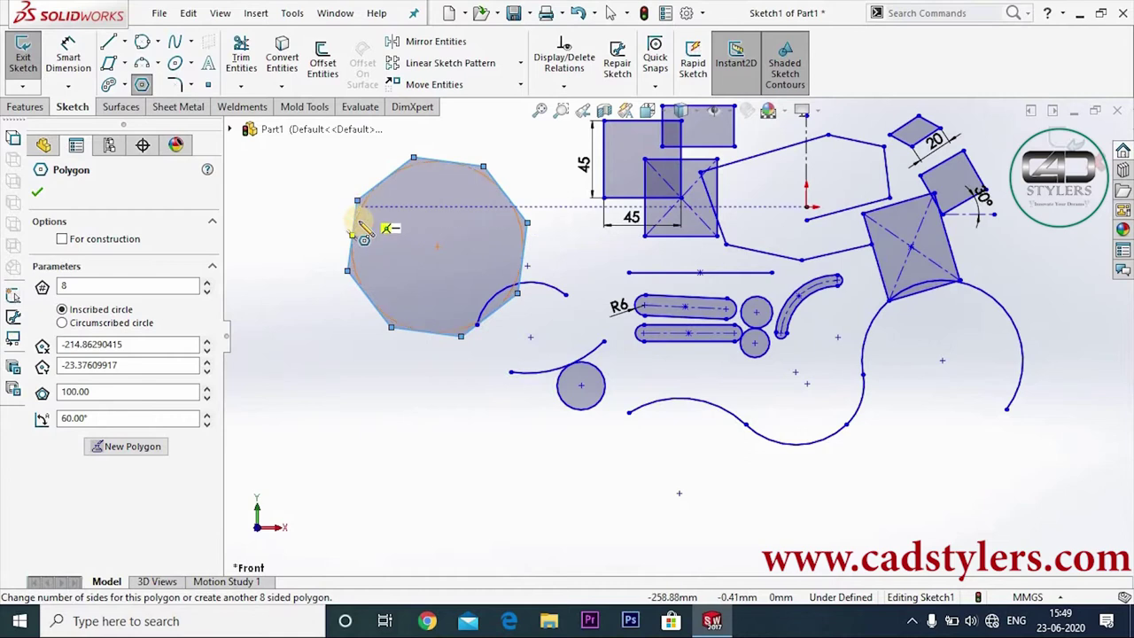
click(138, 324)
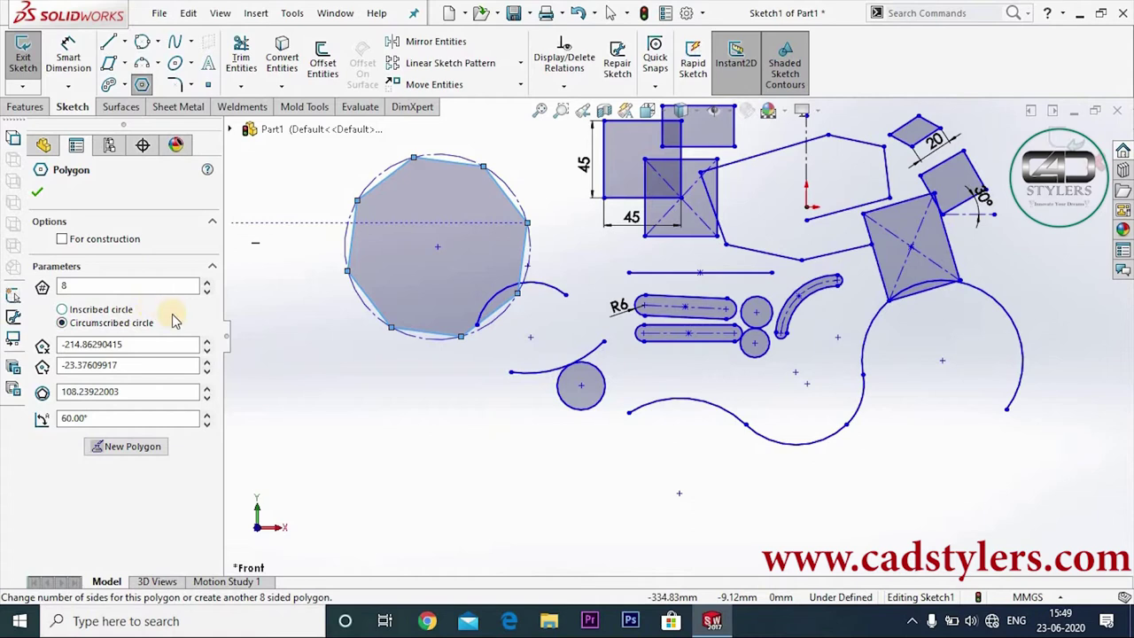
click(37, 196)
click(478, 403)
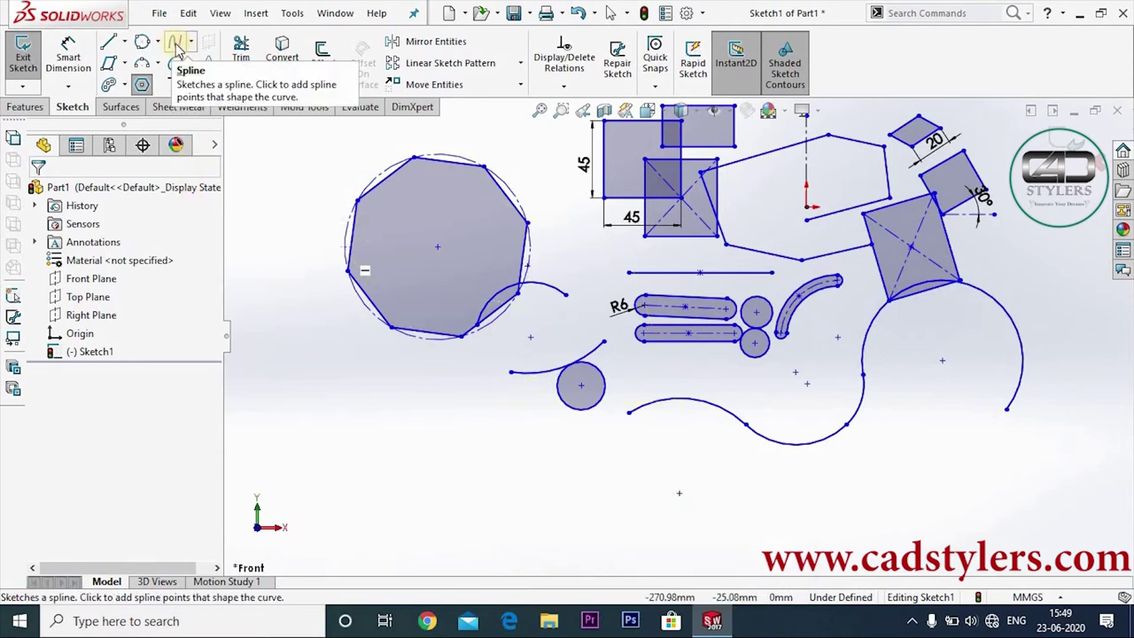
Step: Draw a three-point spline along the lower left of the sketch
click(178, 46)
click(371, 507)
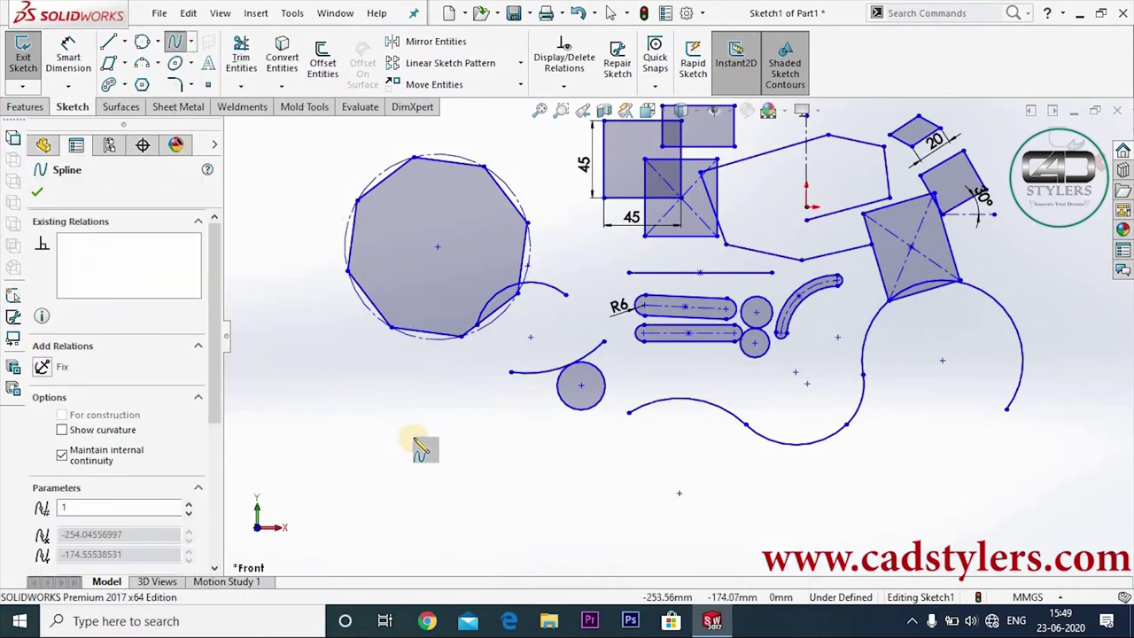
click(413, 437)
click(565, 514)
right_click(656, 438)
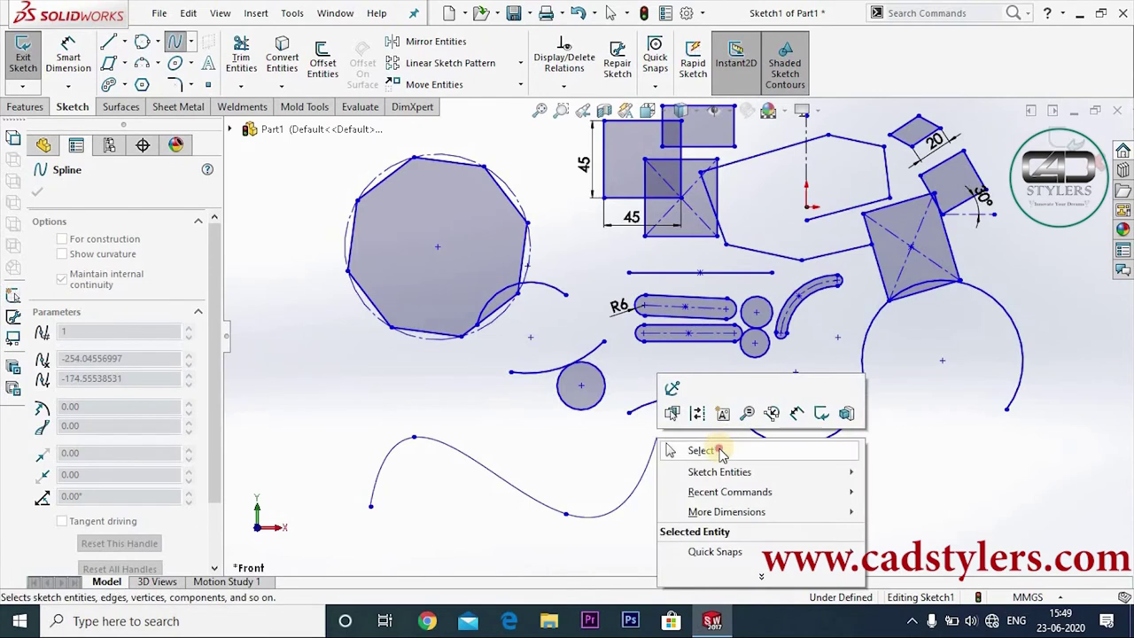
click(684, 450)
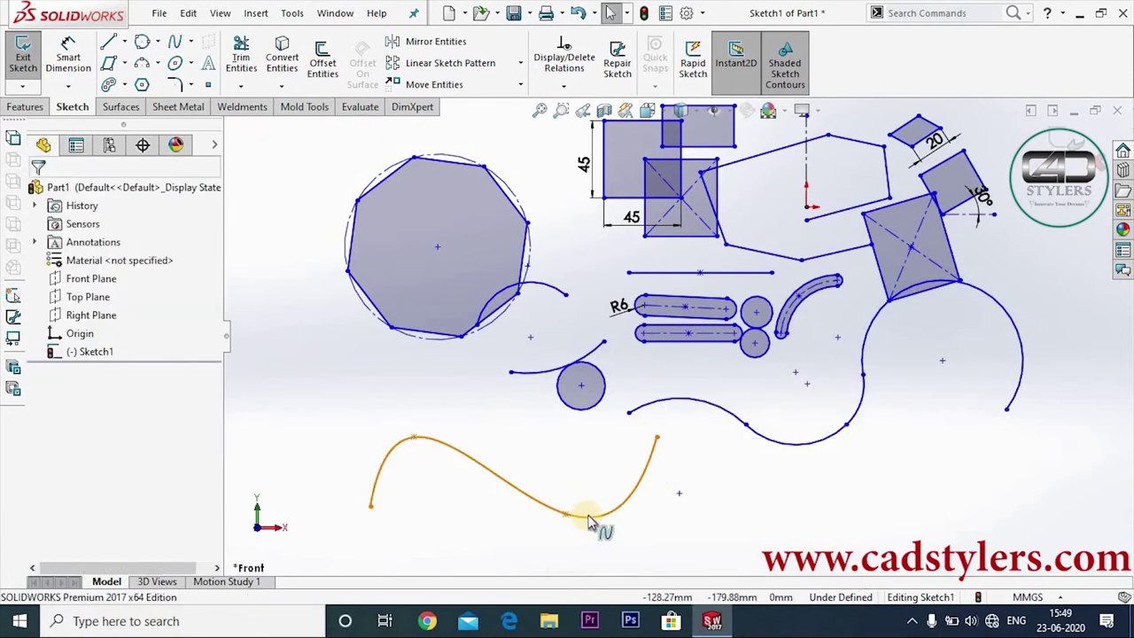
Step: Reshape the lower-left spline into a sweeping arc by moving a point and its tangent
click(590, 518)
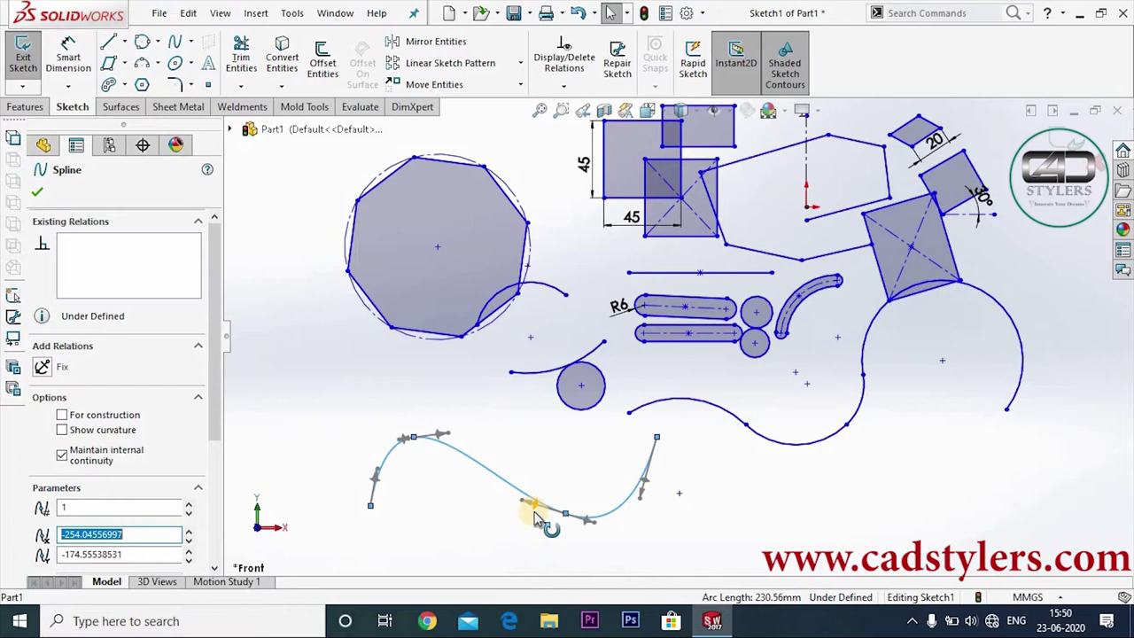
mouse_move(534, 511)
mouse_down()
mouse_move(488, 502)
mouse_move(536, 474)
mouse_up()
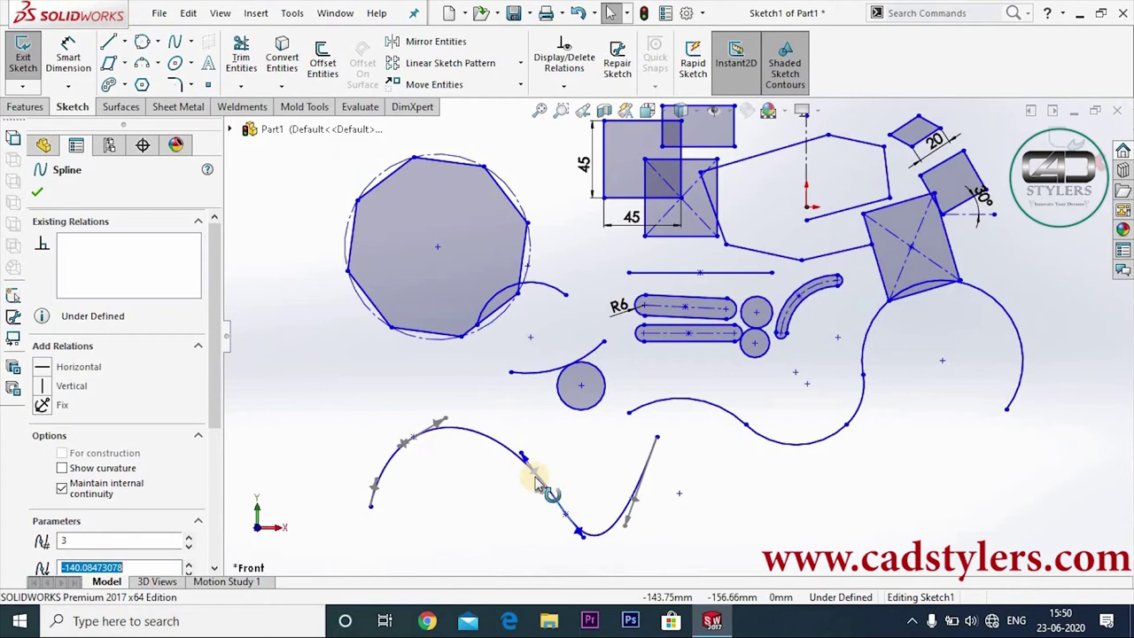
mouse_move(536, 473)
mouse_down()
mouse_move(520, 503)
mouse_move(535, 486)
mouse_move(456, 473)
mouse_move(502, 481)
mouse_move(559, 446)
mouse_up()
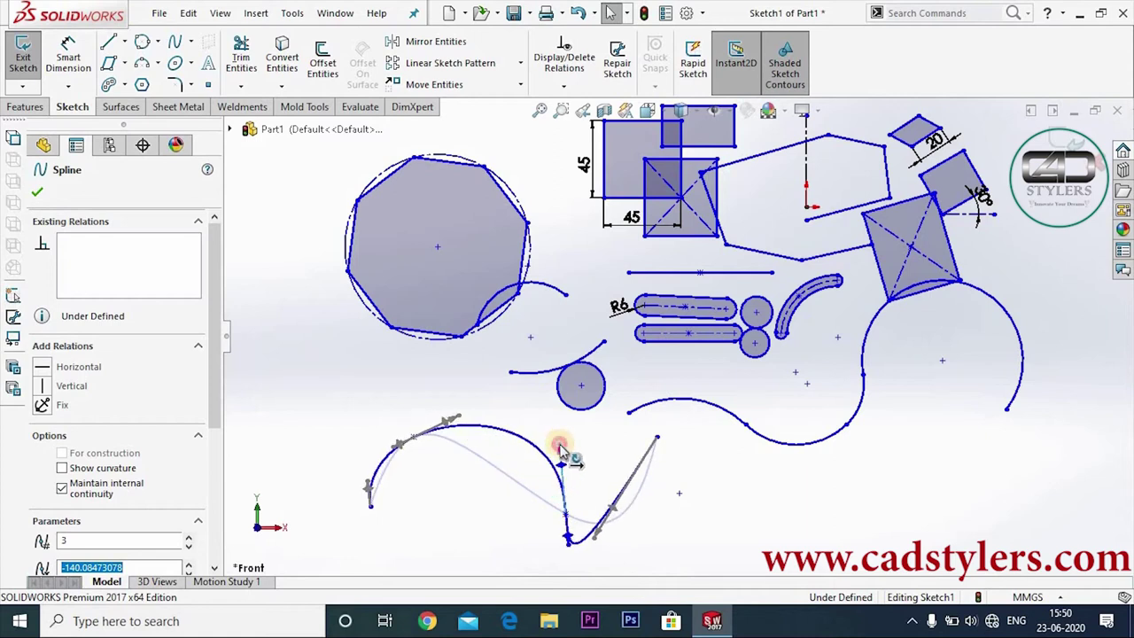
click(421, 501)
Step: Draw a three-point Bezier style spline at the lower right of the sketch
click(190, 42)
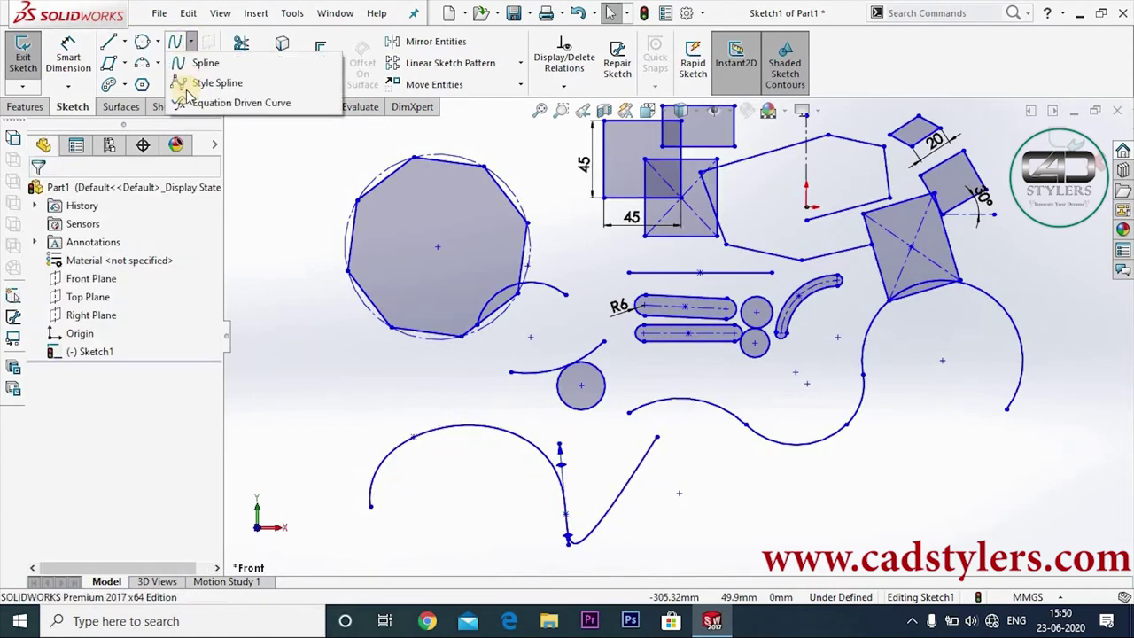
click(224, 85)
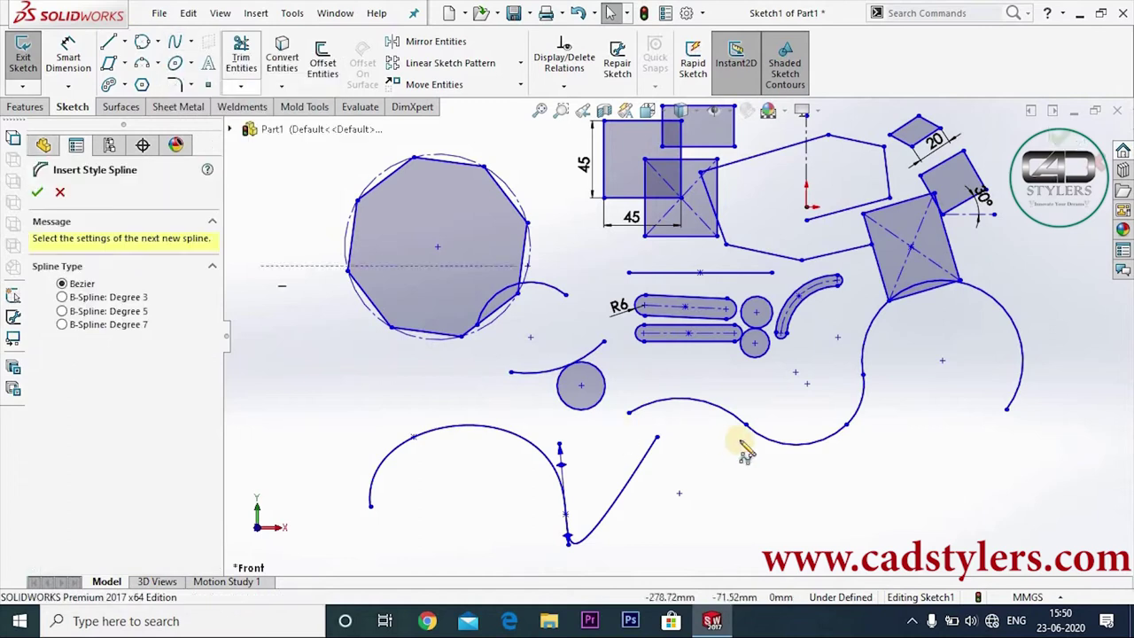
scroll(744, 439, up, 3)
scroll(748, 438, up, 3)
click(752, 444)
click(823, 399)
click(926, 453)
right_click(1056, 401)
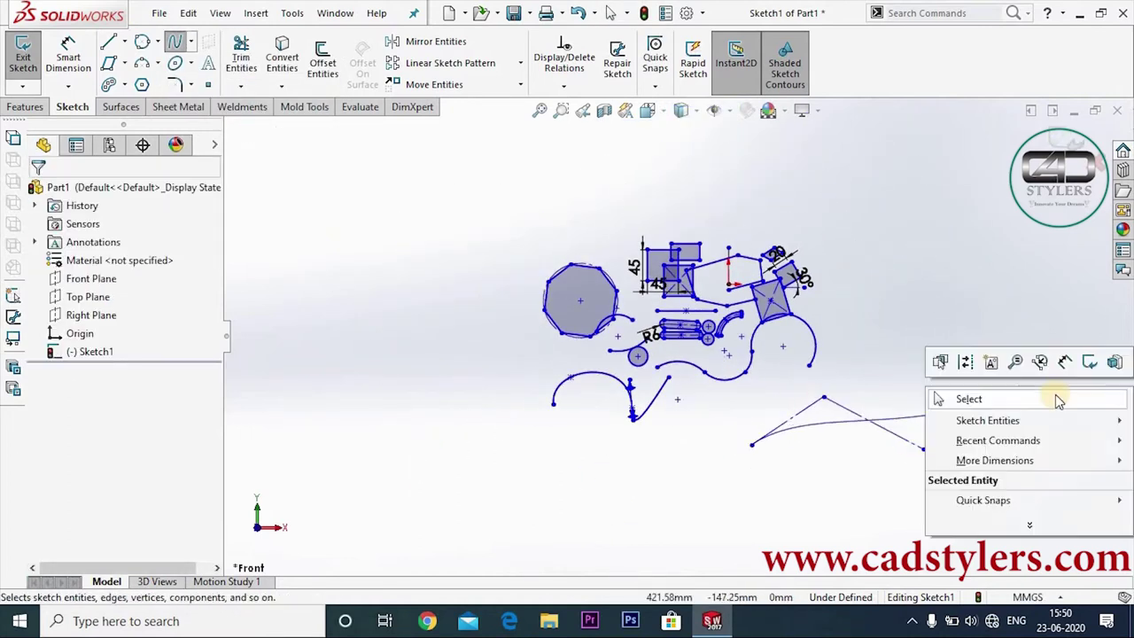
click(937, 406)
scroll(931, 443, down, 3)
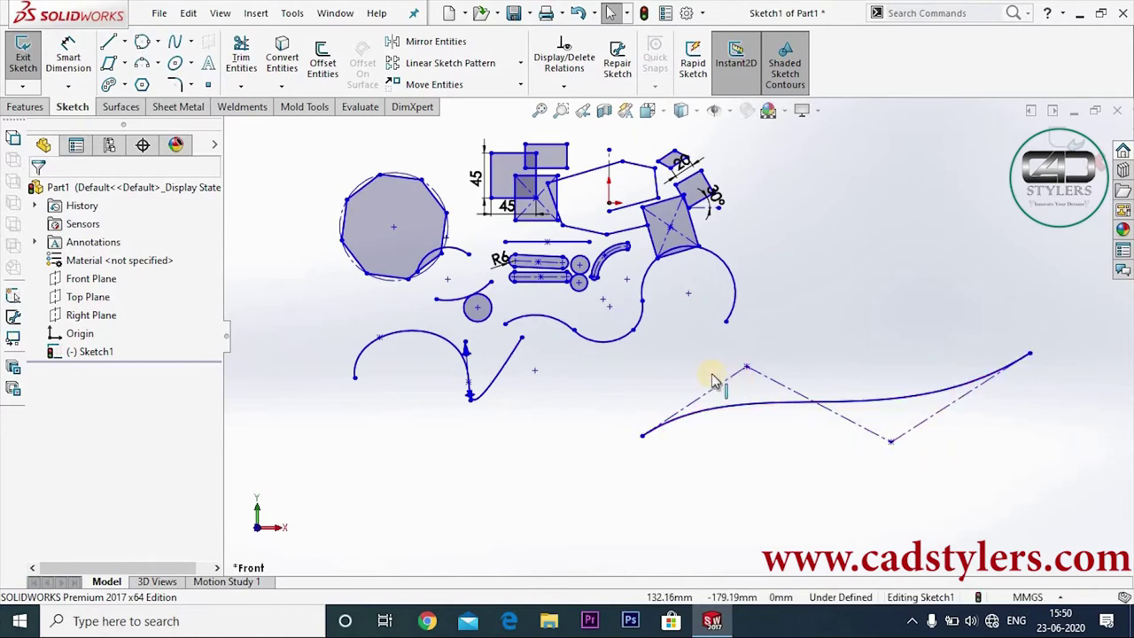
Step: Drag the style spline's two control vertices upward into a tall arch
click(435, 339)
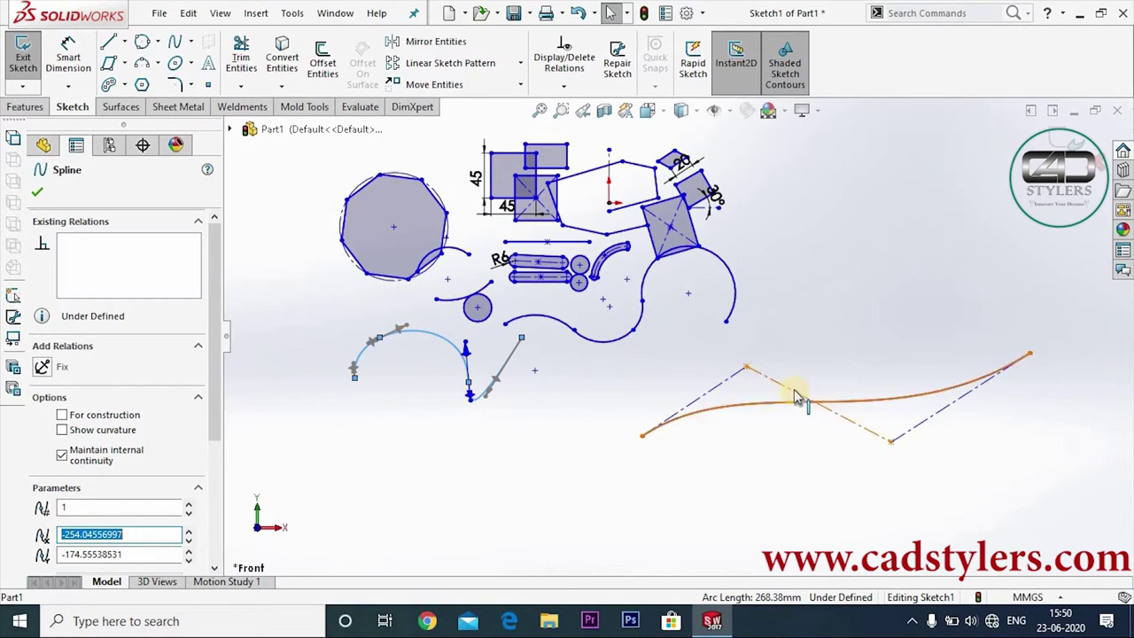
mouse_move(747, 372)
mouse_down()
mouse_move(724, 349)
mouse_move(758, 241)
mouse_up()
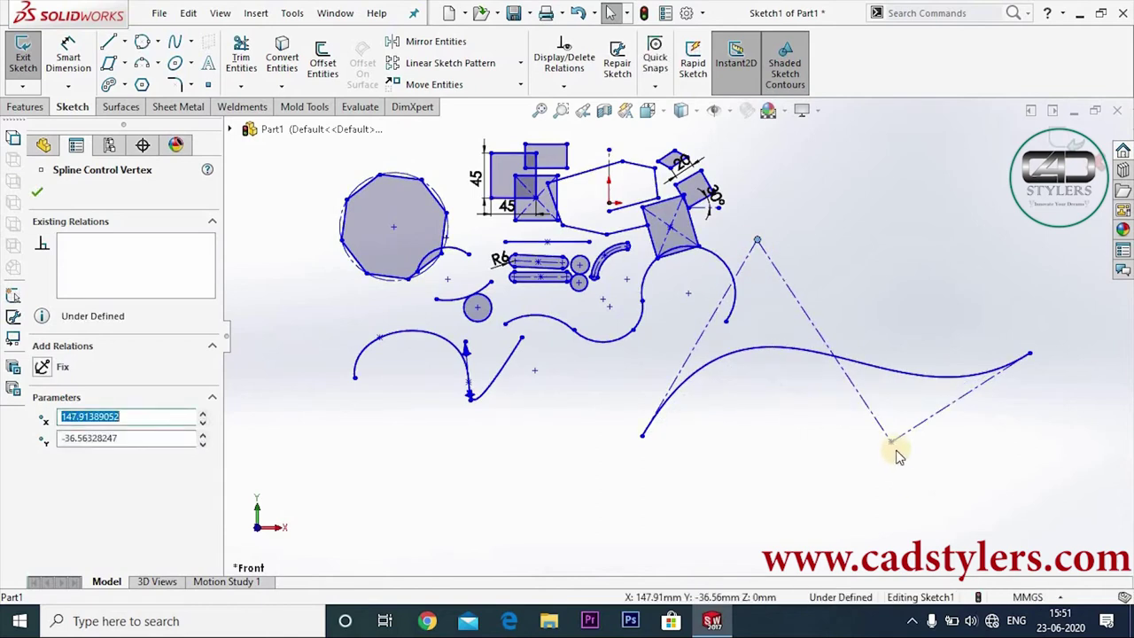
mouse_move(893, 443)
mouse_down()
mouse_move(941, 220)
mouse_move(834, 220)
mouse_move(901, 336)
mouse_move(915, 424)
mouse_move(949, 210)
mouse_move(854, 207)
mouse_move(848, 218)
mouse_move(922, 254)
mouse_move(885, 233)
mouse_move(906, 255)
mouse_move(872, 266)
mouse_up()
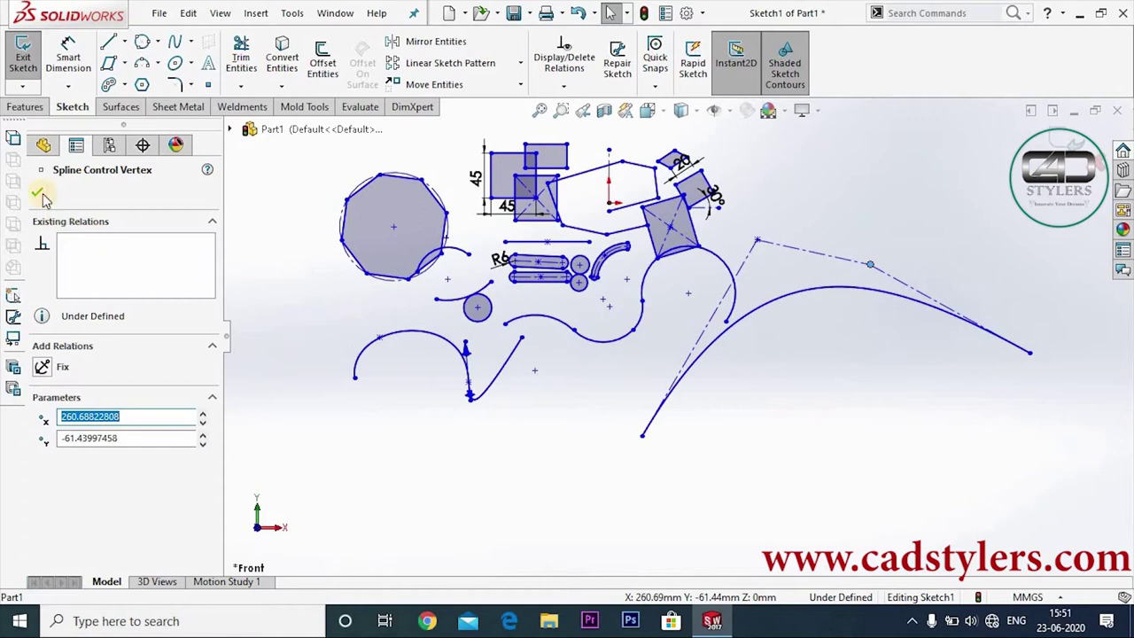
click(191, 42)
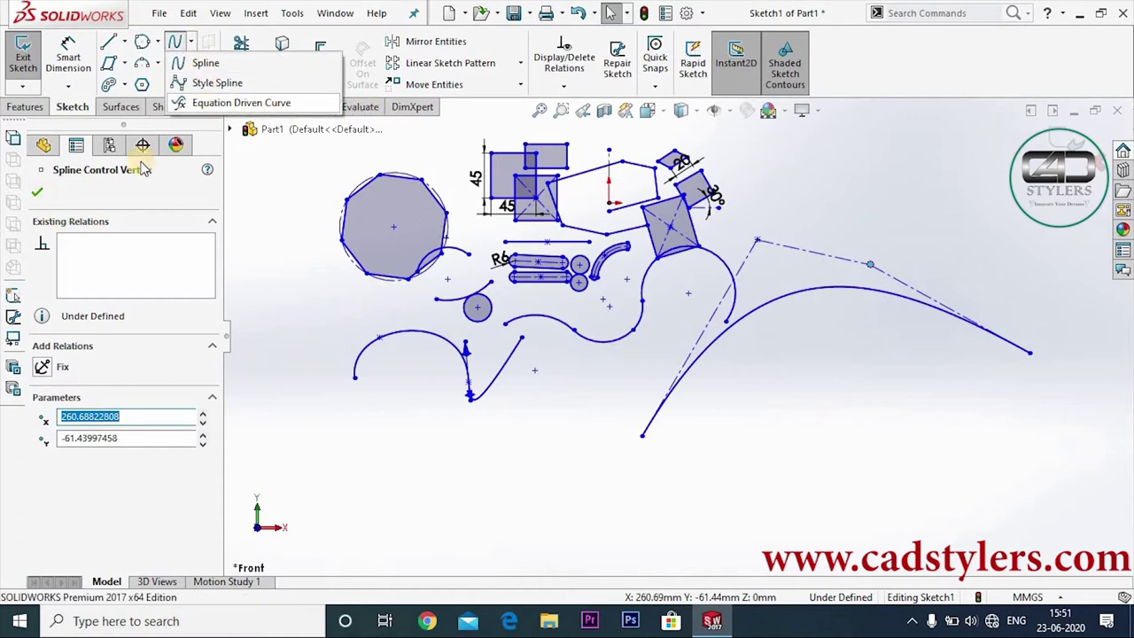
Step: Close the spline edit, then preview and cancel an Equation Driven Curve
click(37, 194)
click(37, 194)
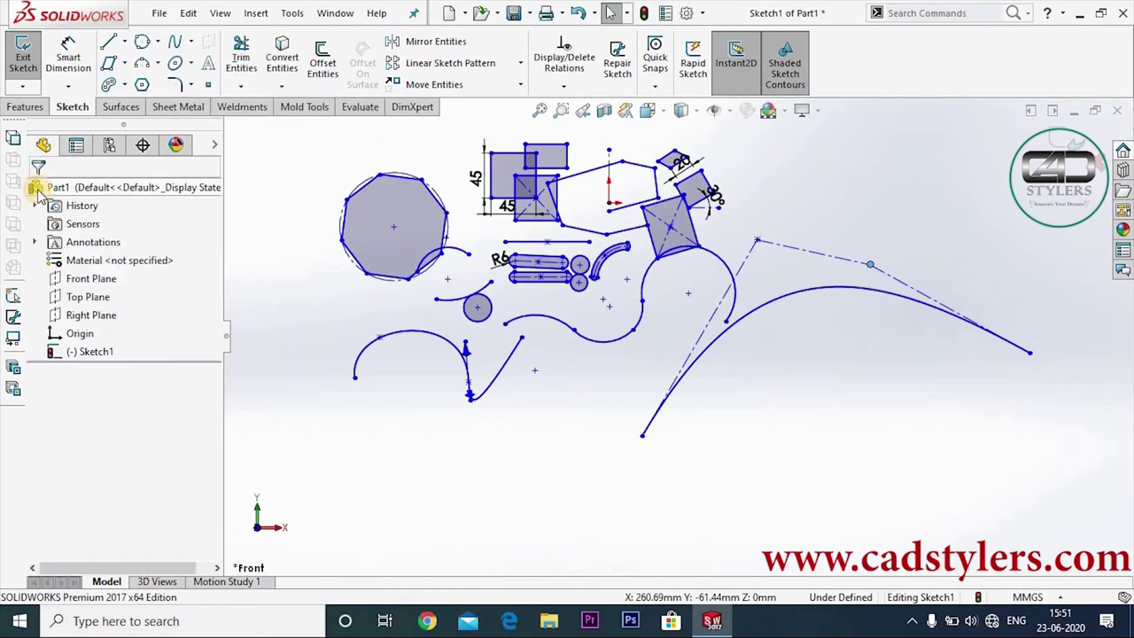
click(193, 42)
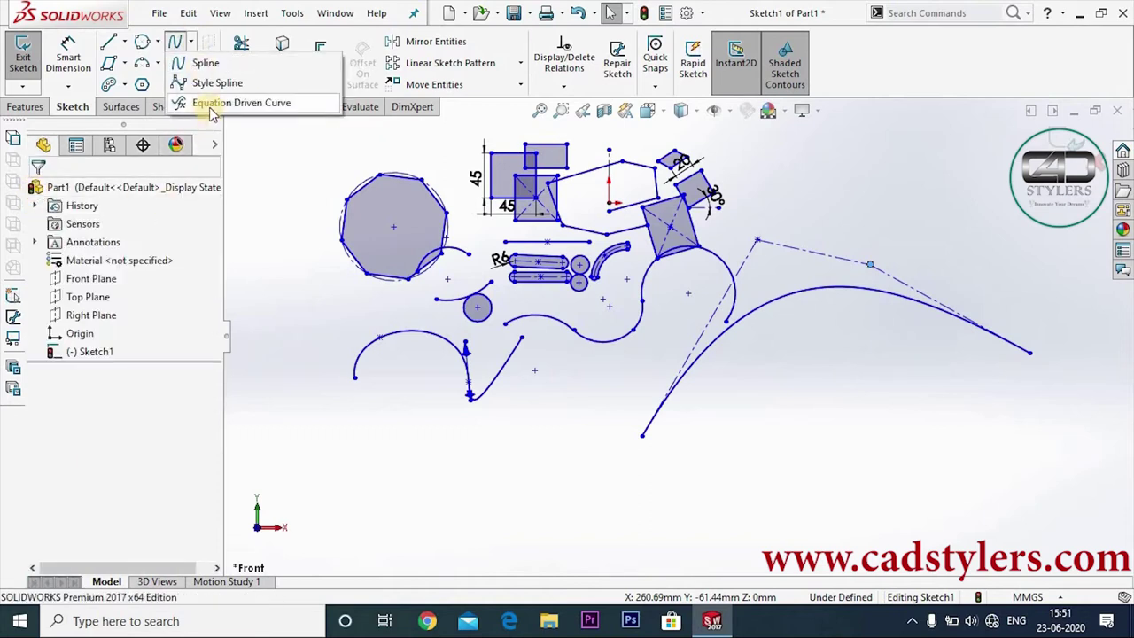
click(213, 104)
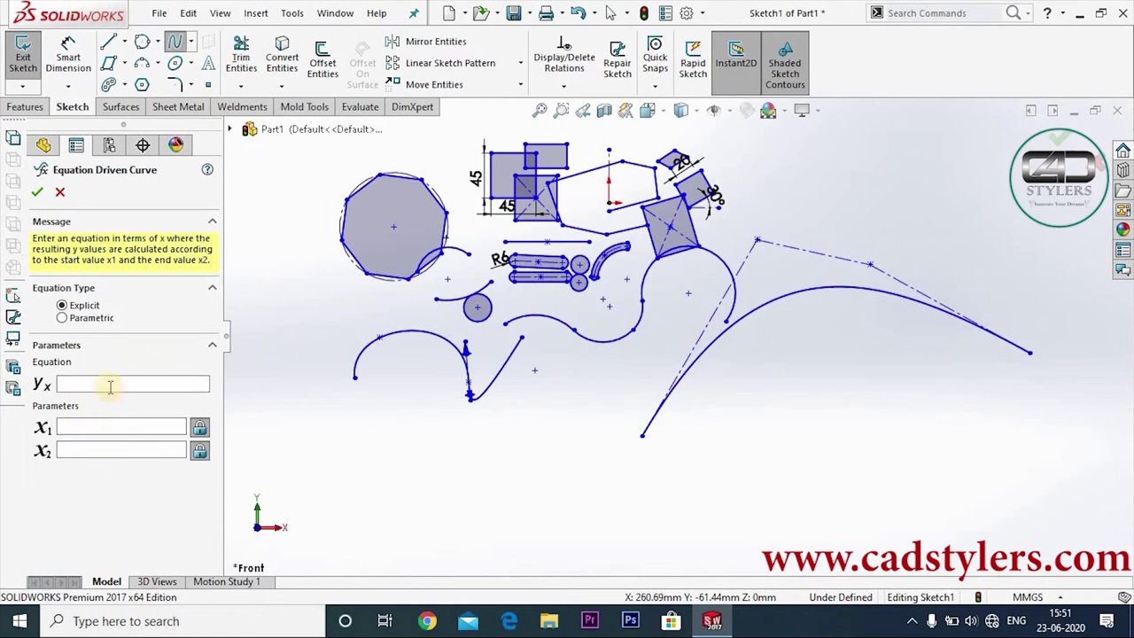
click(60, 191)
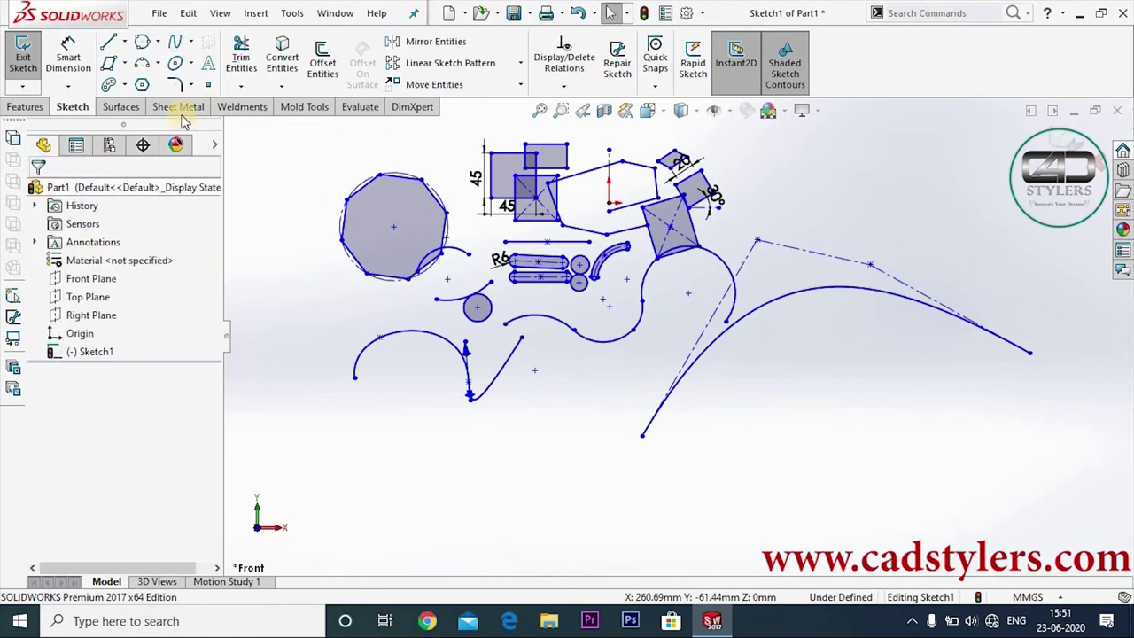
Step: Choose the full Ellipse tool from the ellipse flyout
click(192, 43)
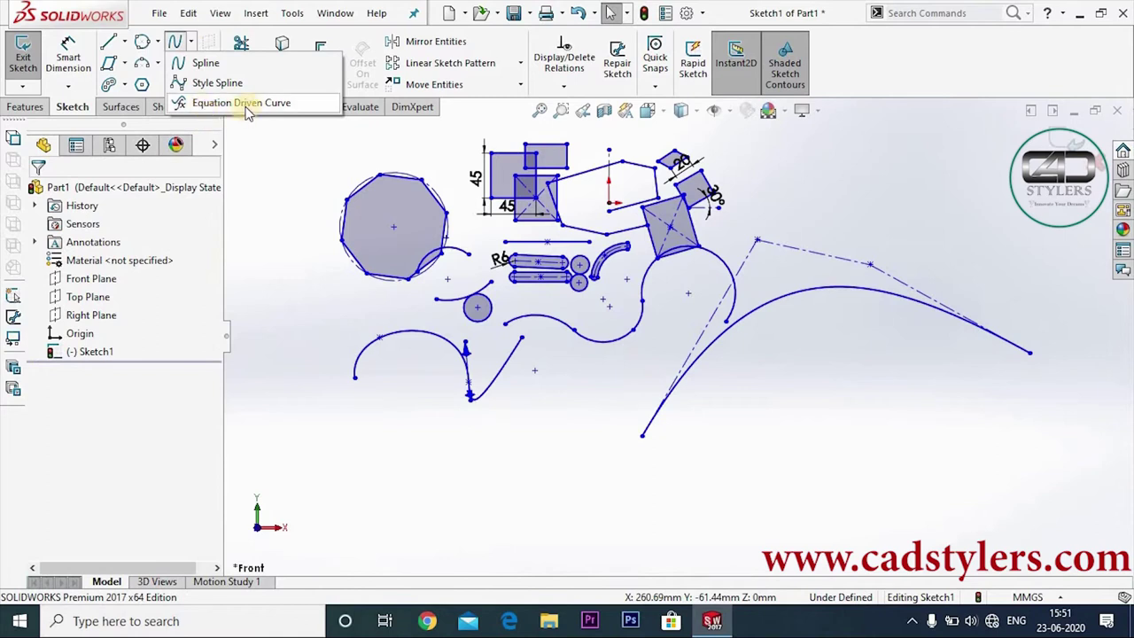
click(191, 63)
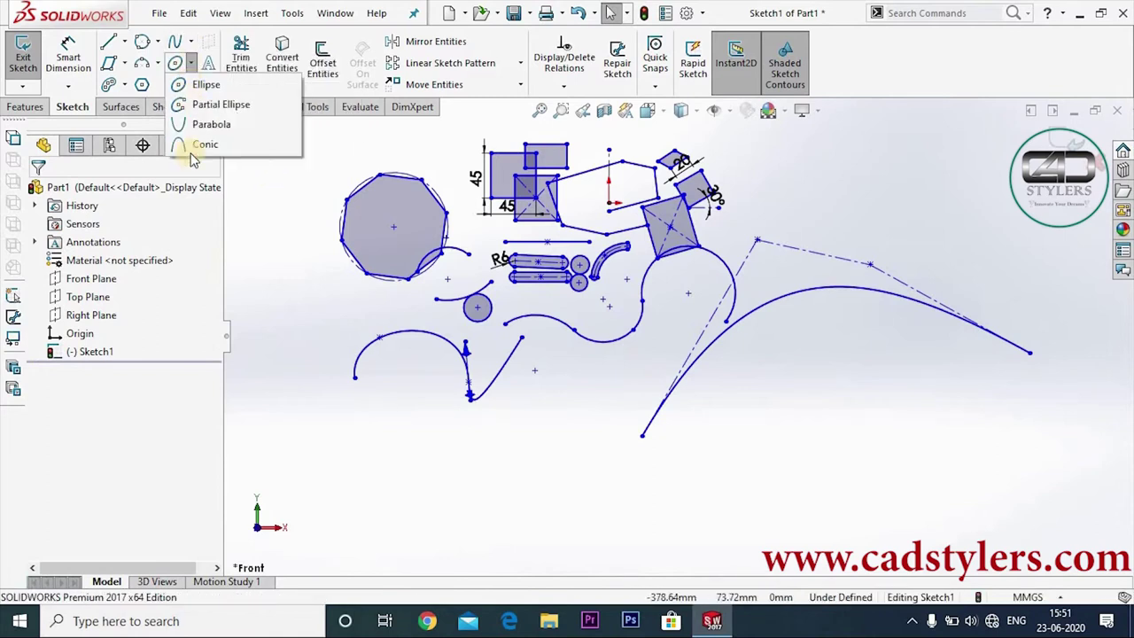
click(202, 84)
Step: Draw a wide, flat ellipse below the other sketch entities
click(562, 471)
click(699, 465)
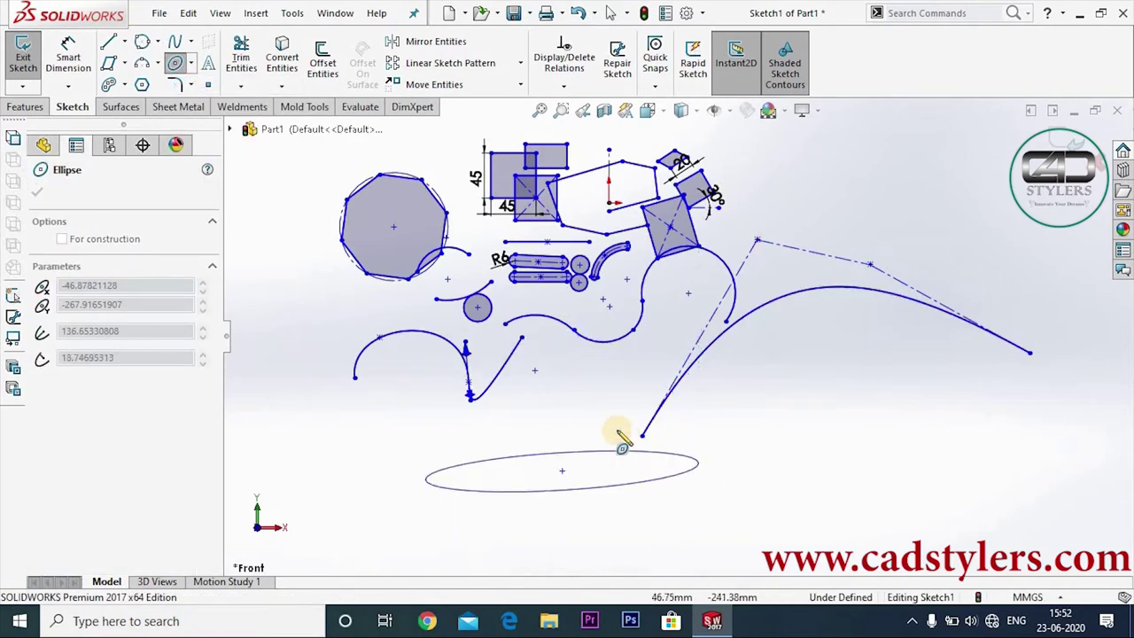
click(603, 426)
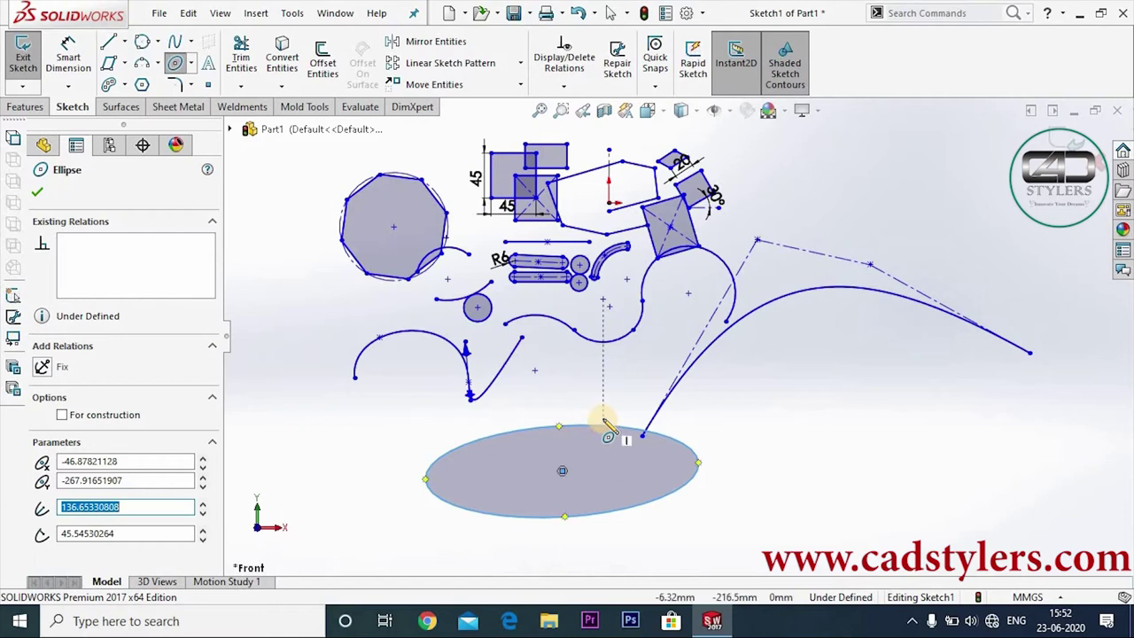
key(Escape)
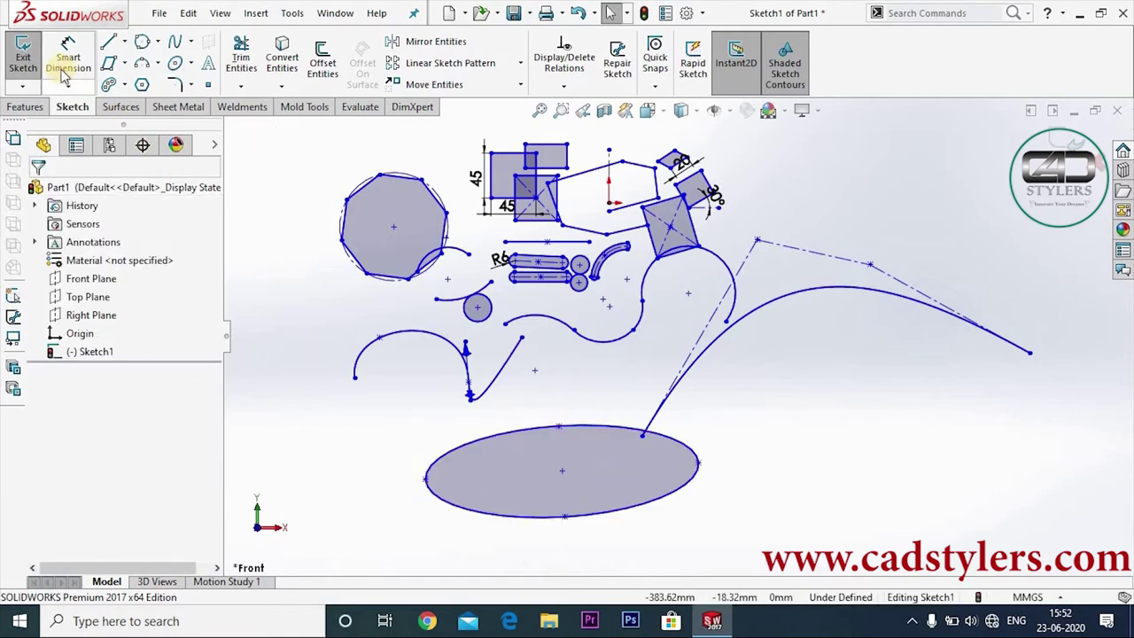
Step: Start a width dimension between the ellipse's end points, then cancel it
click(59, 105)
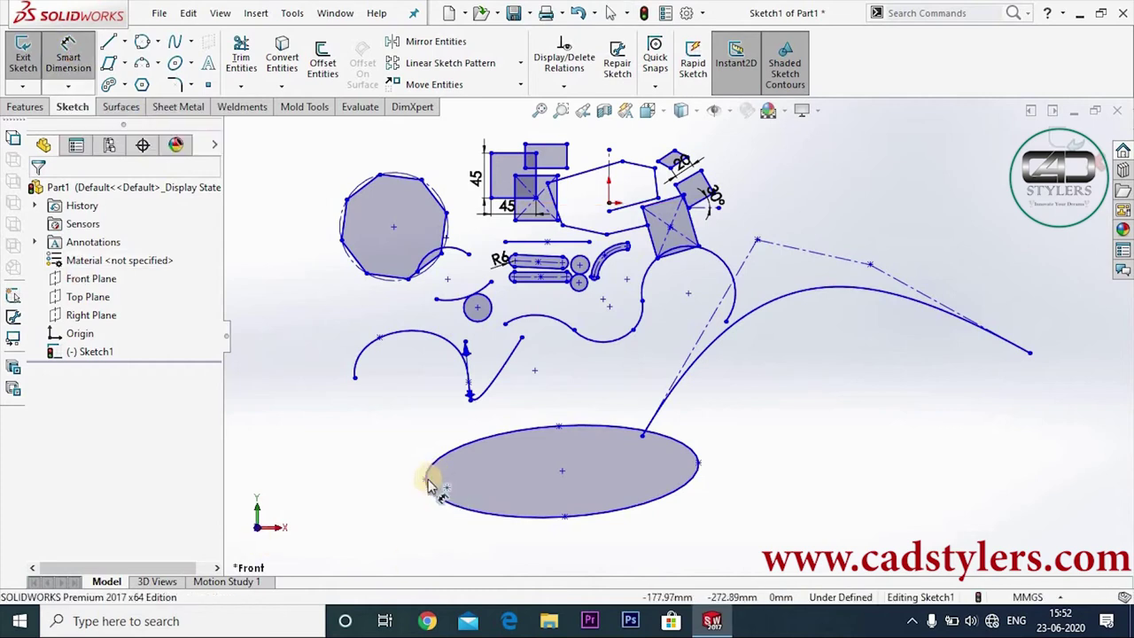
click(426, 479)
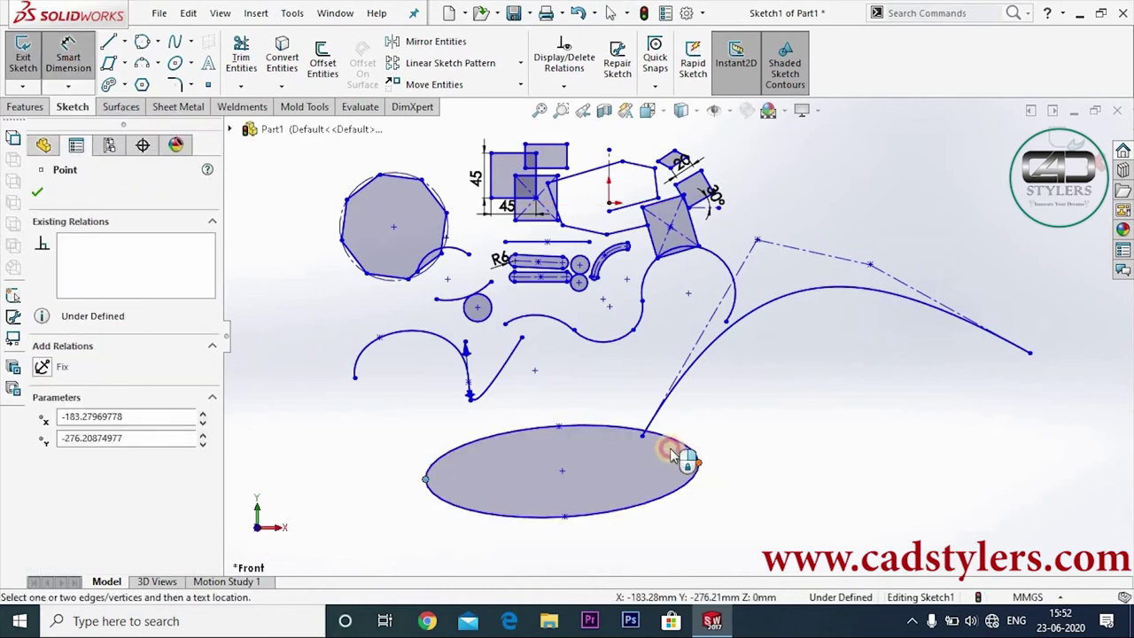
click(698, 462)
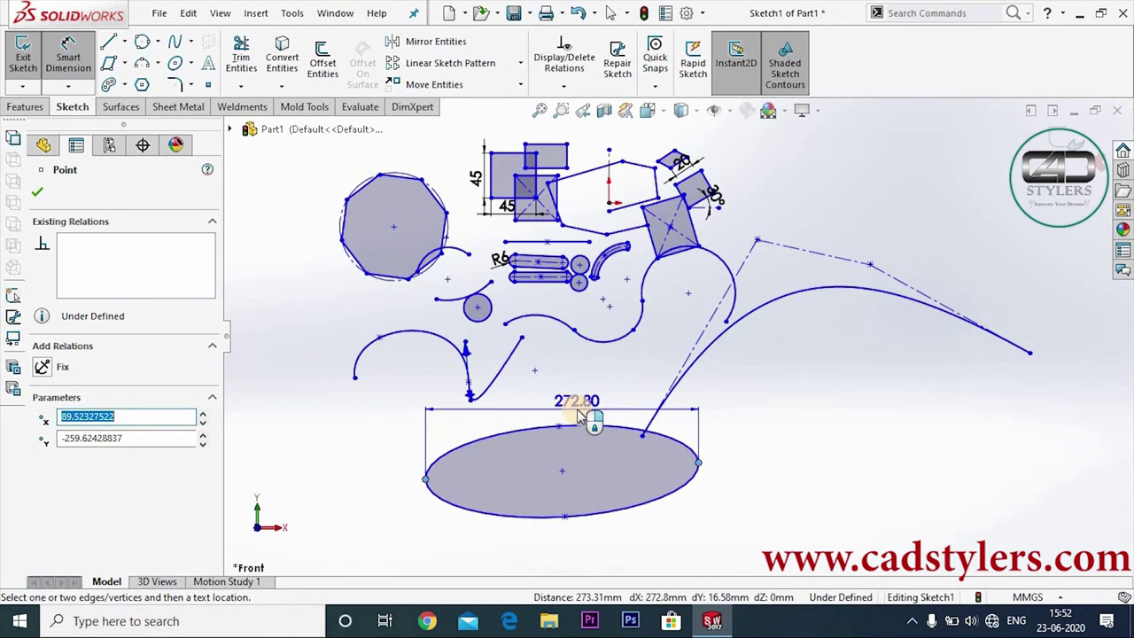
key(Escape)
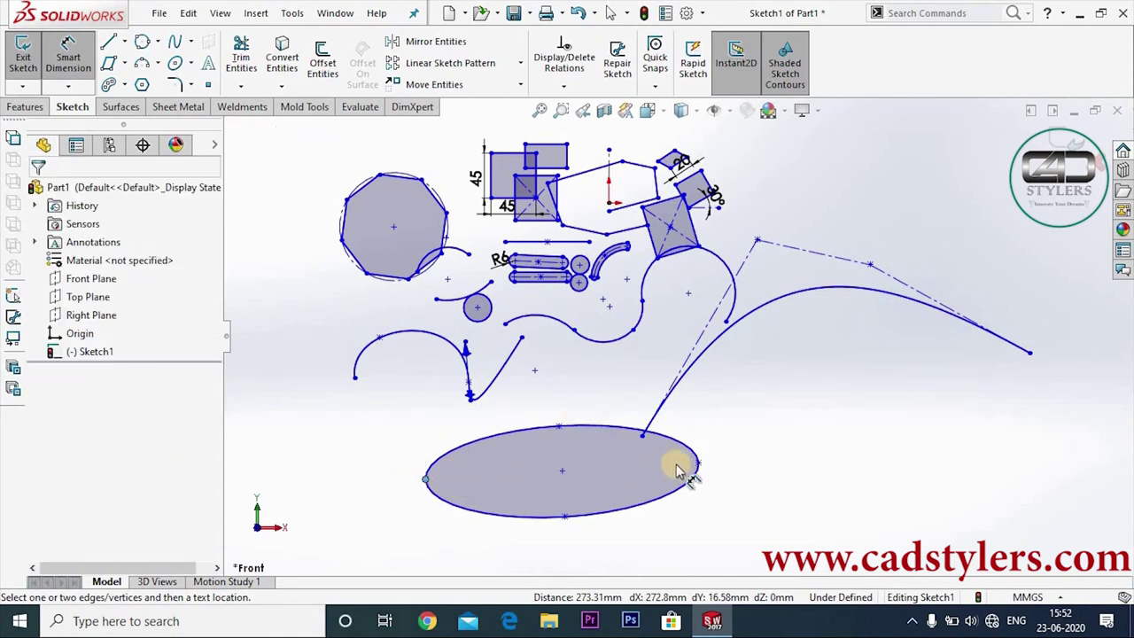
key(Escape)
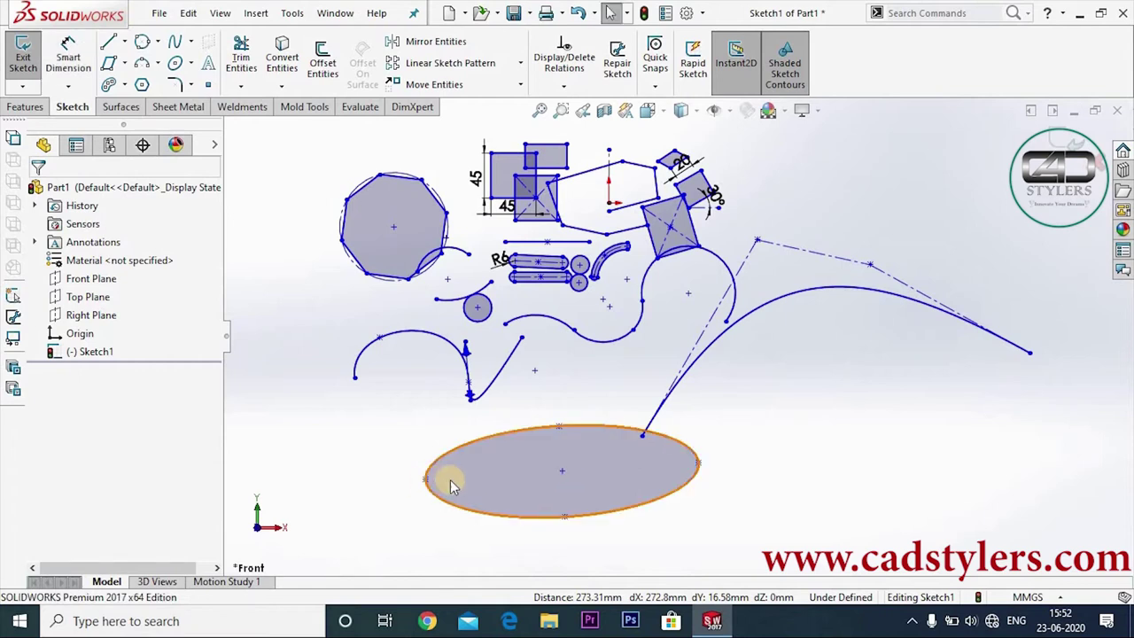
Step: Add a Horizontal relation between the ellipse's two major-axis end points
click(425, 481)
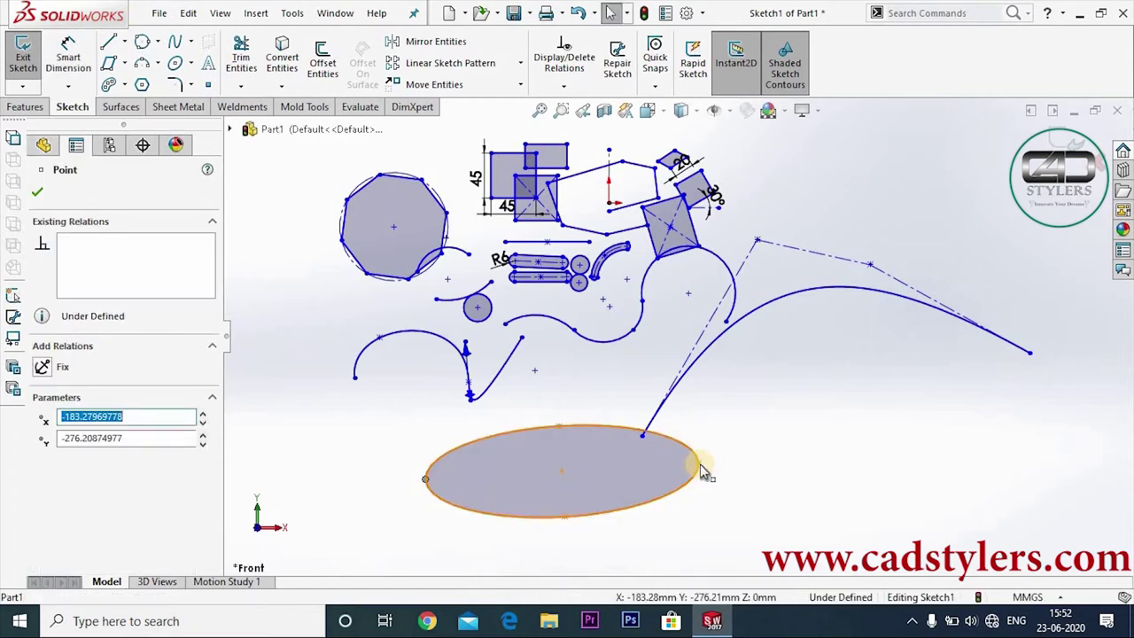
ctrl+click(698, 463)
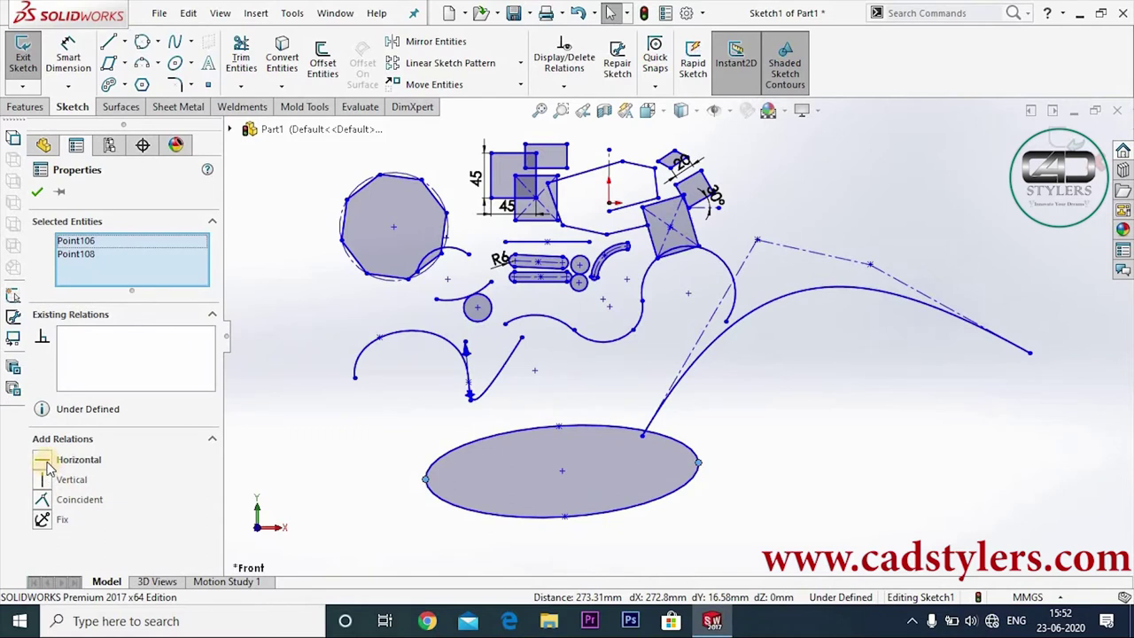
click(50, 467)
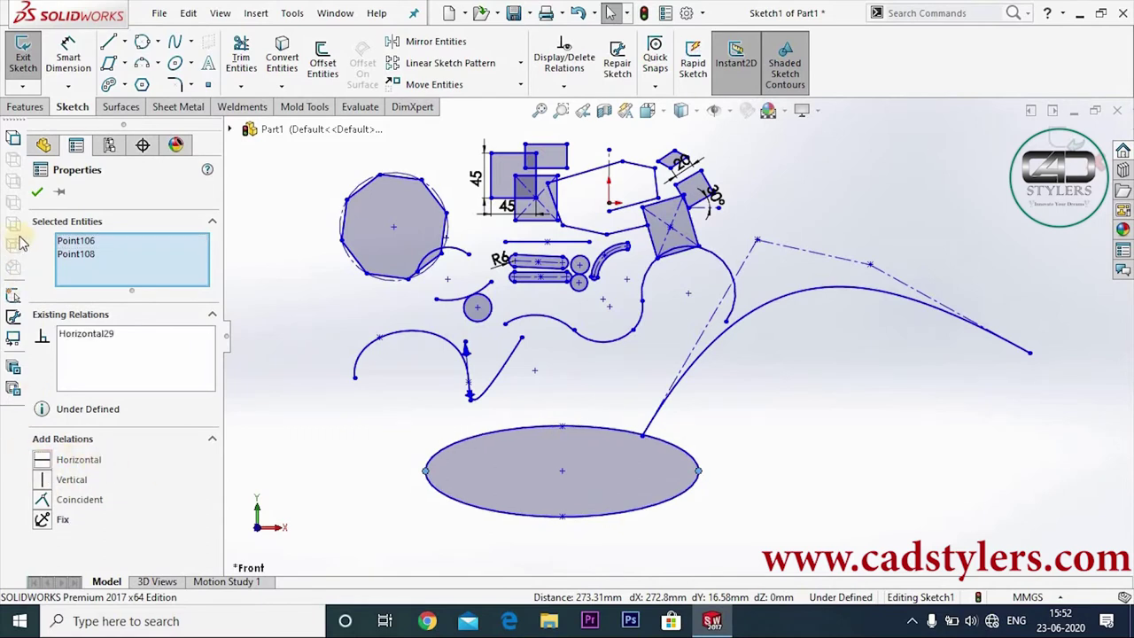
click(37, 195)
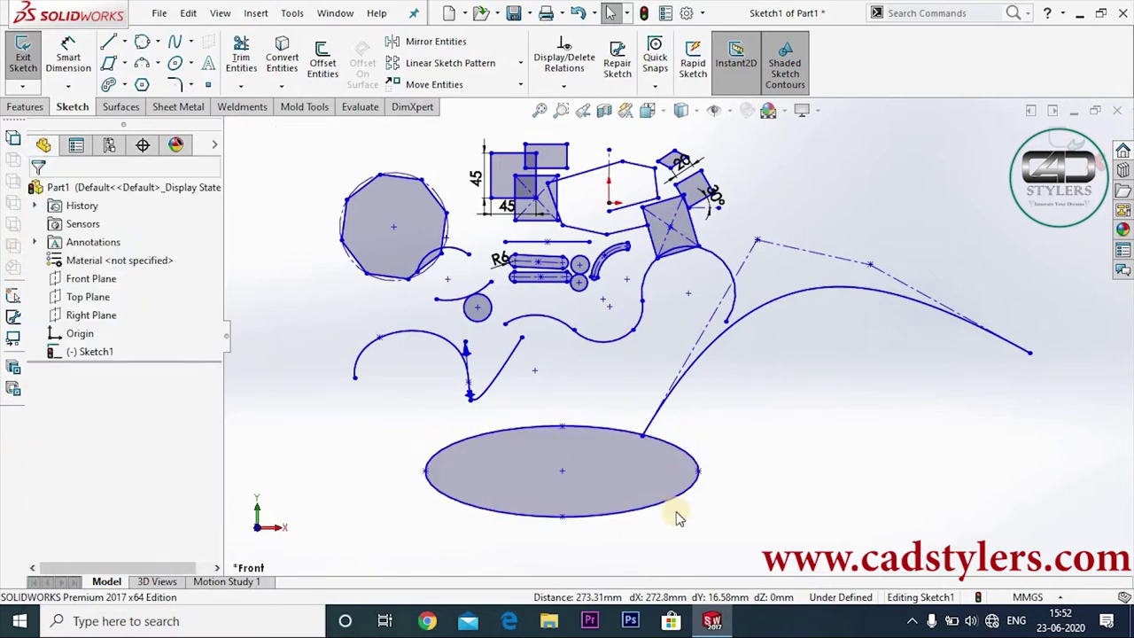
Step: Begin a Smart Dimension between the ellipse's left and right major-axis end points
click(69, 57)
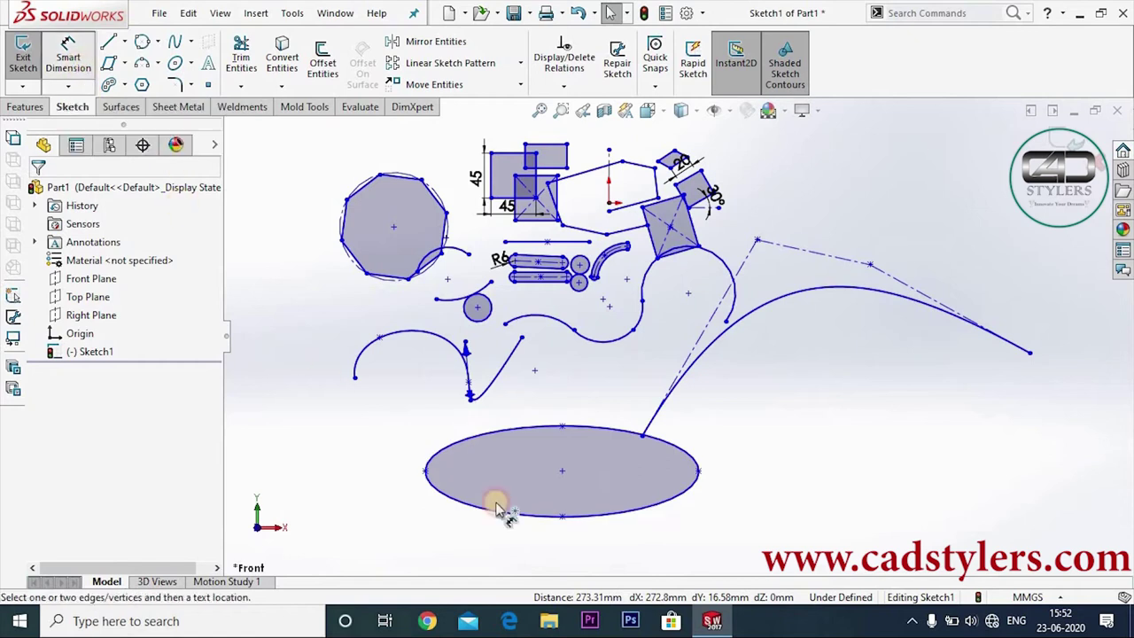
click(427, 471)
click(698, 471)
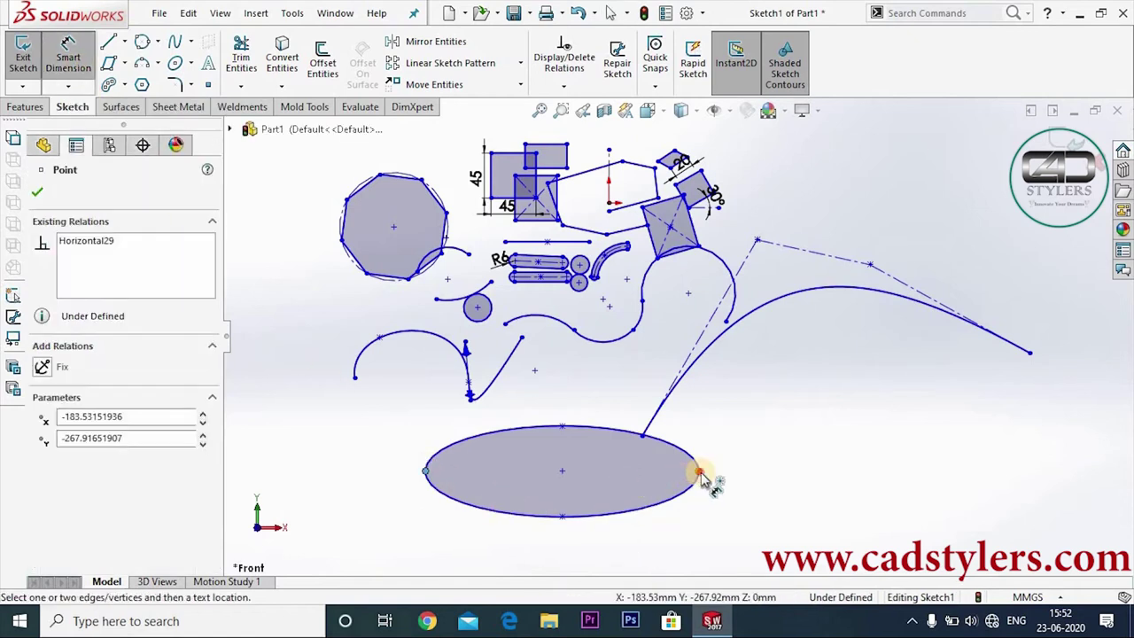
Step: Dimension the ellipse to 100 mm wide and 20 mm tall, tidying the width dimension closer
click(580, 398)
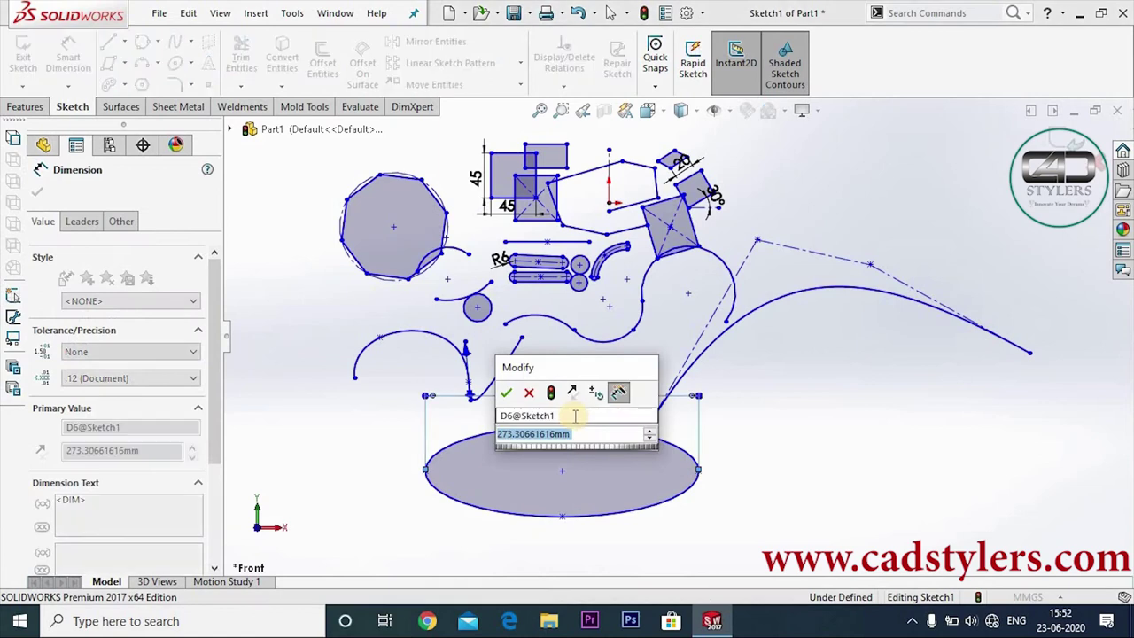
text(100)
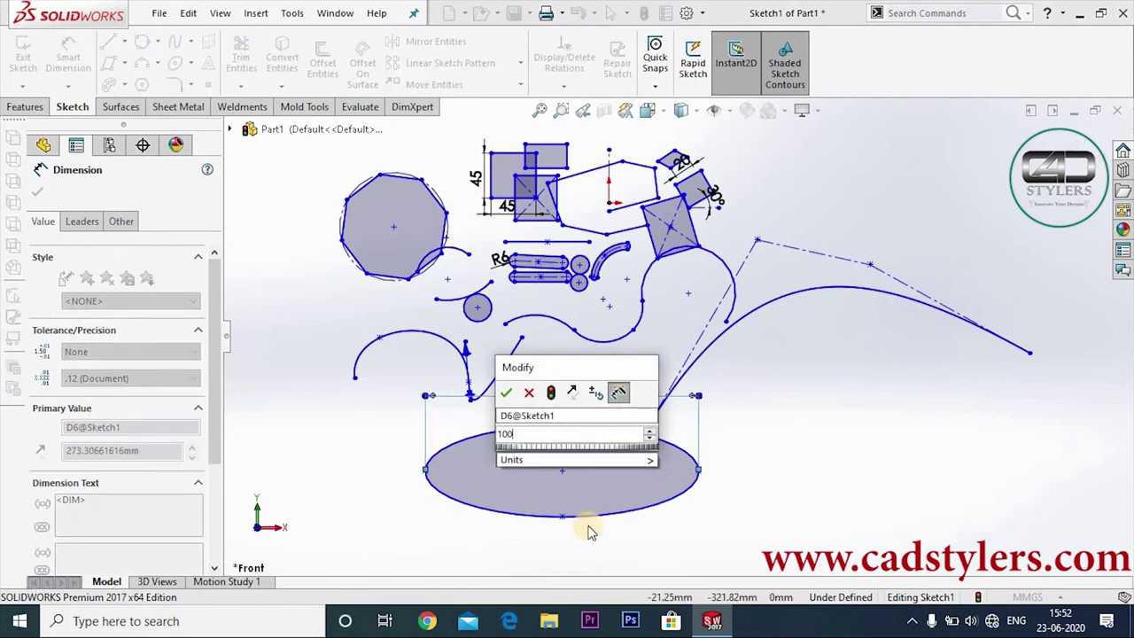
key(Escape)
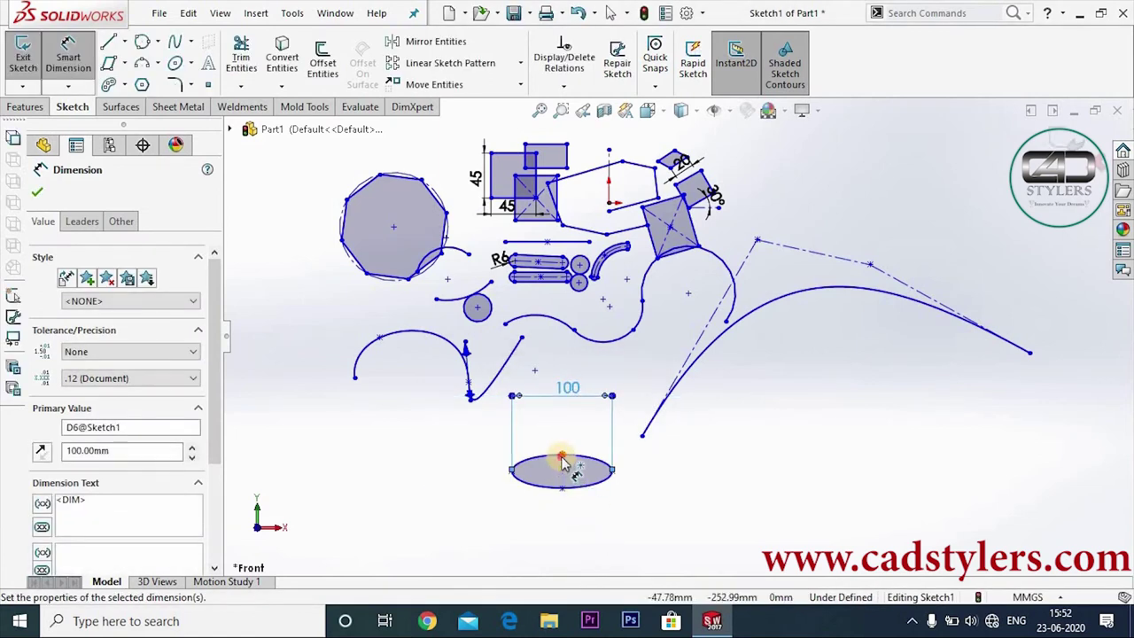
click(563, 472)
click(564, 488)
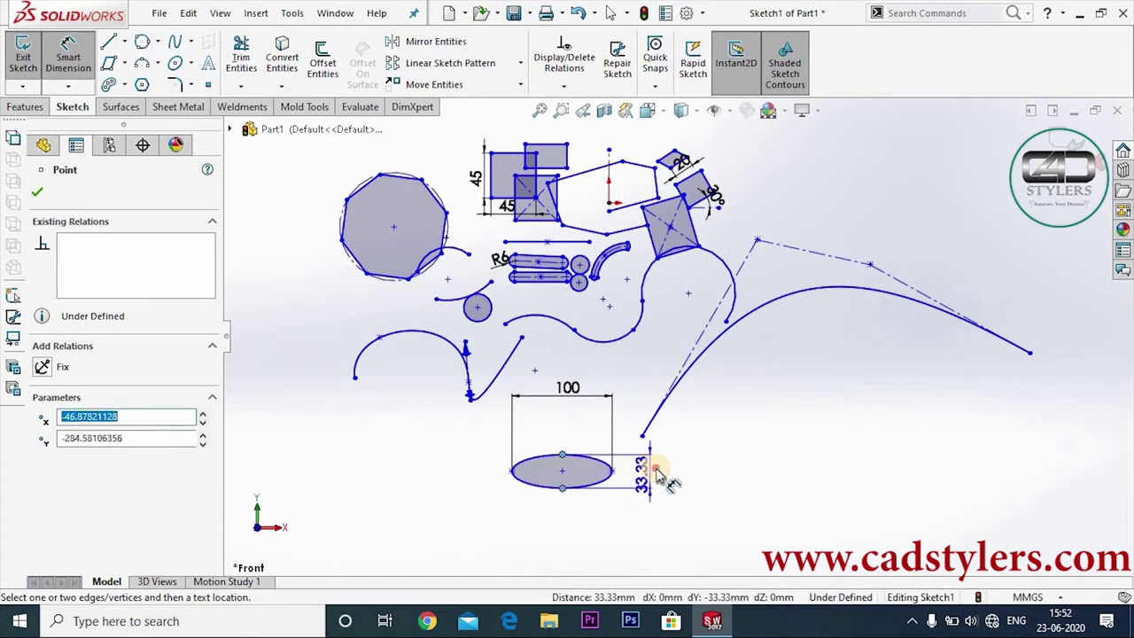
click(658, 475)
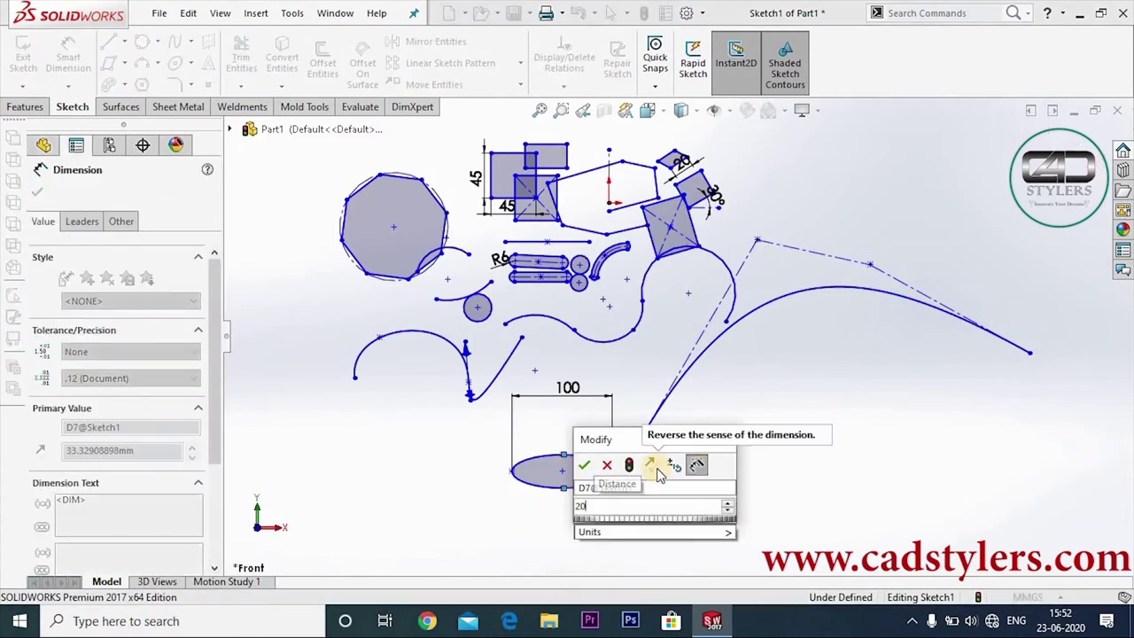
text(20)
key(Return)
scroll(620, 478, down, 4)
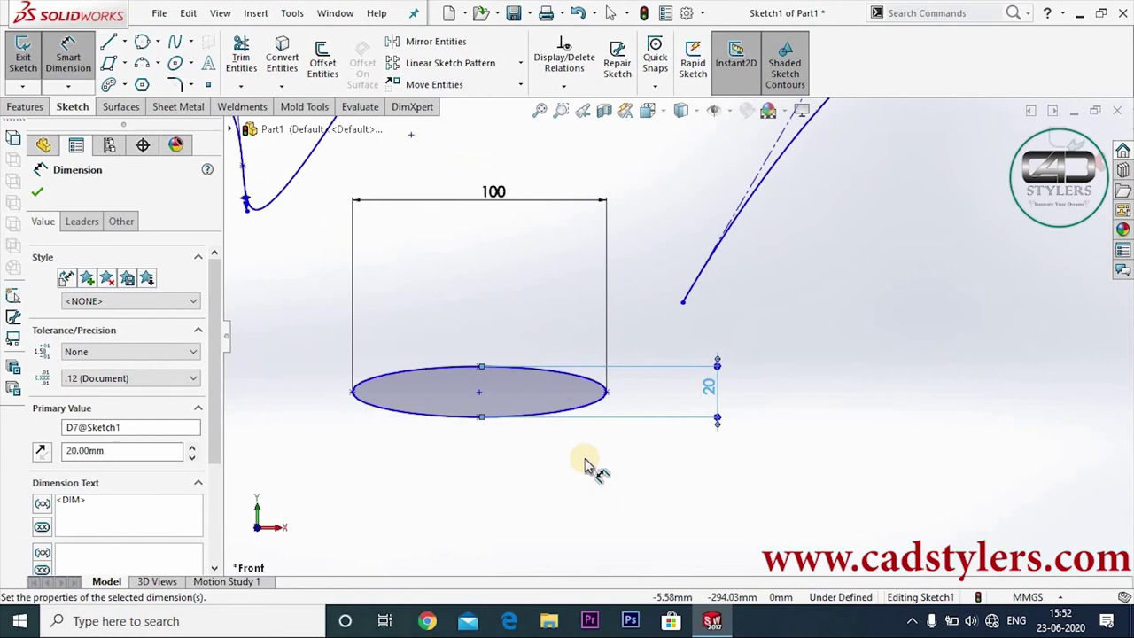
drag(498, 195, 492, 306)
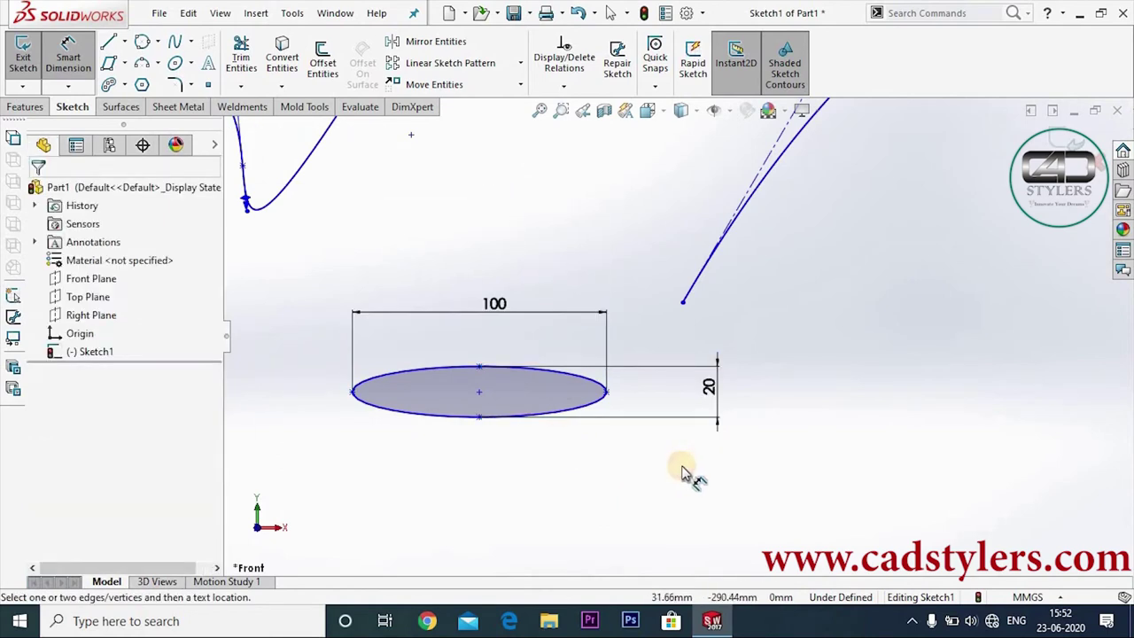
scroll(683, 467, up, 2)
Step: Draw a partial ellipse arc to the right of the ellipse
click(190, 63)
click(208, 103)
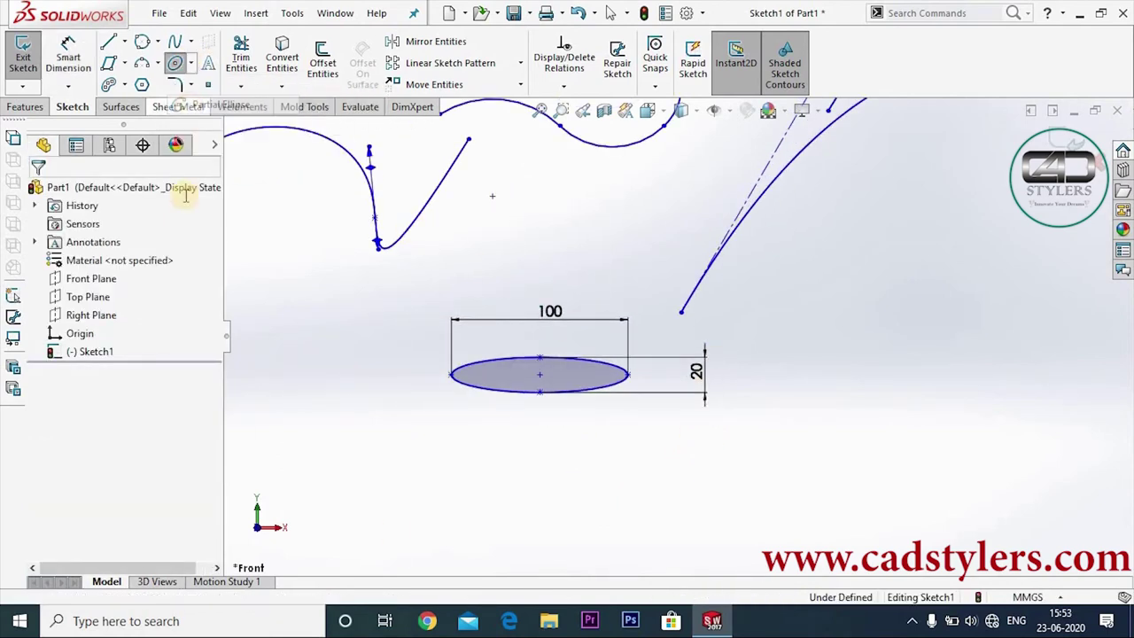
click(856, 305)
click(923, 372)
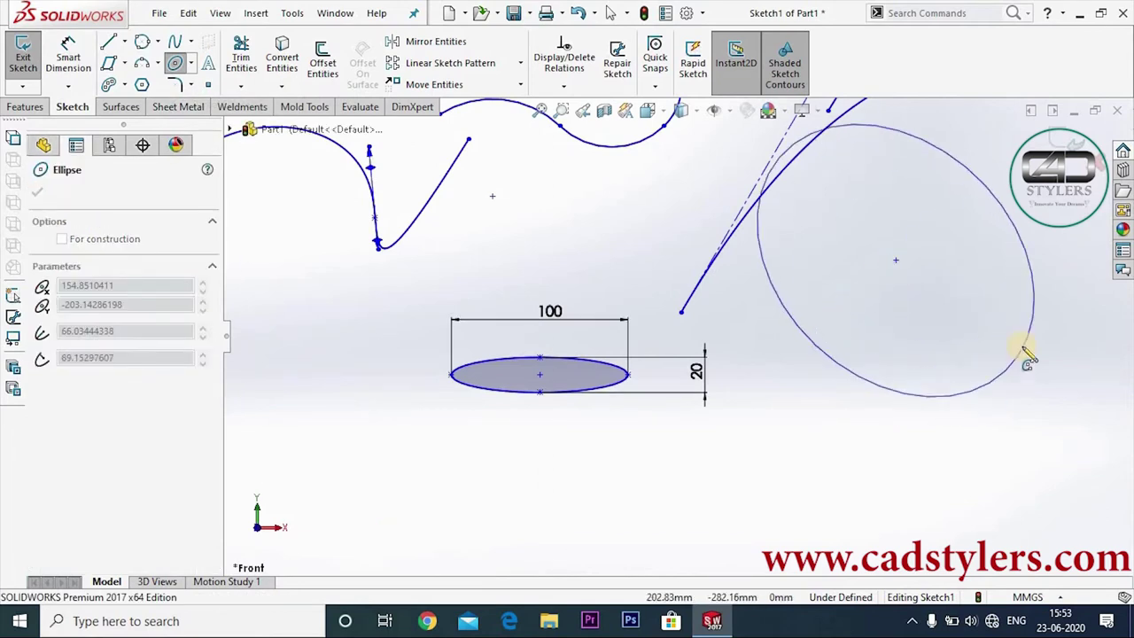
click(987, 251)
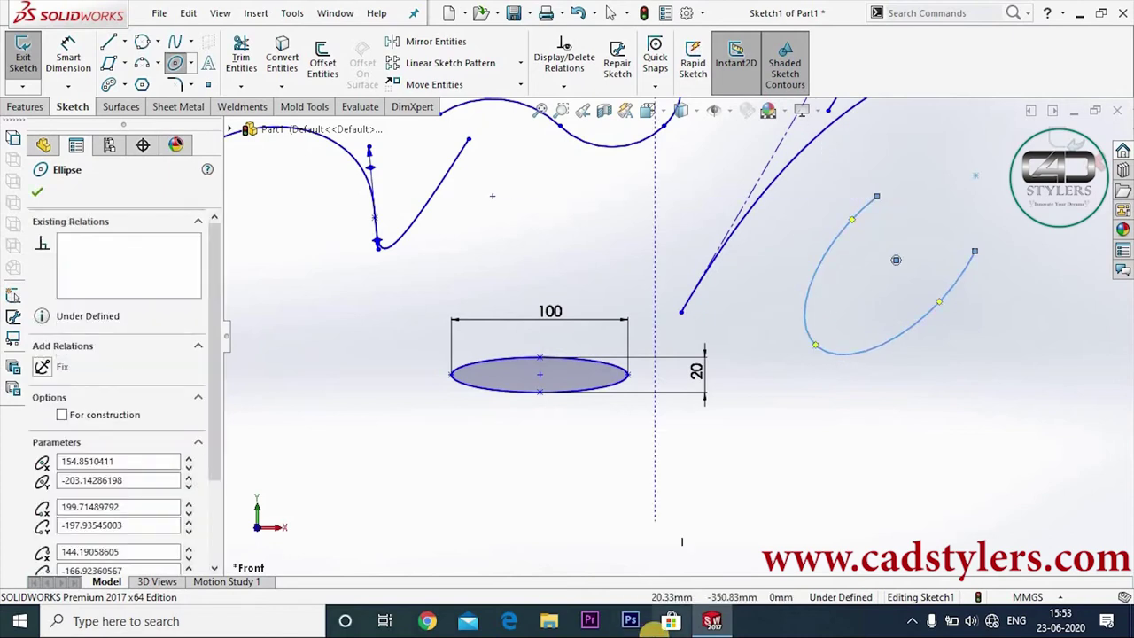
click(37, 192)
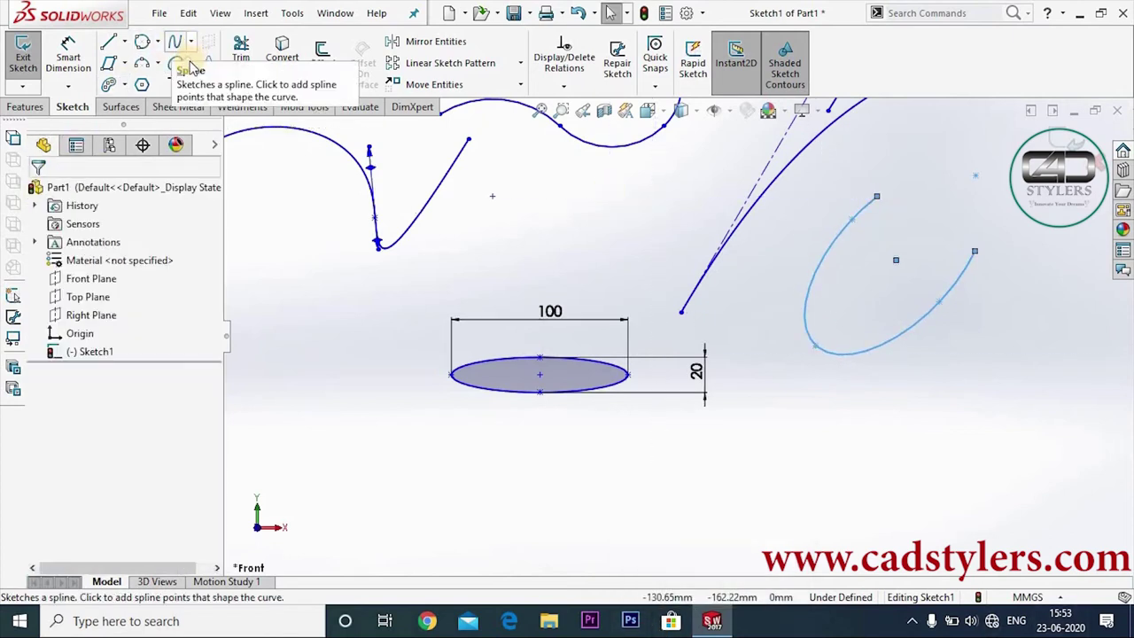
click(190, 62)
Step: Draw a parabola with its low vertex just left of the ellipse
click(205, 124)
click(291, 302)
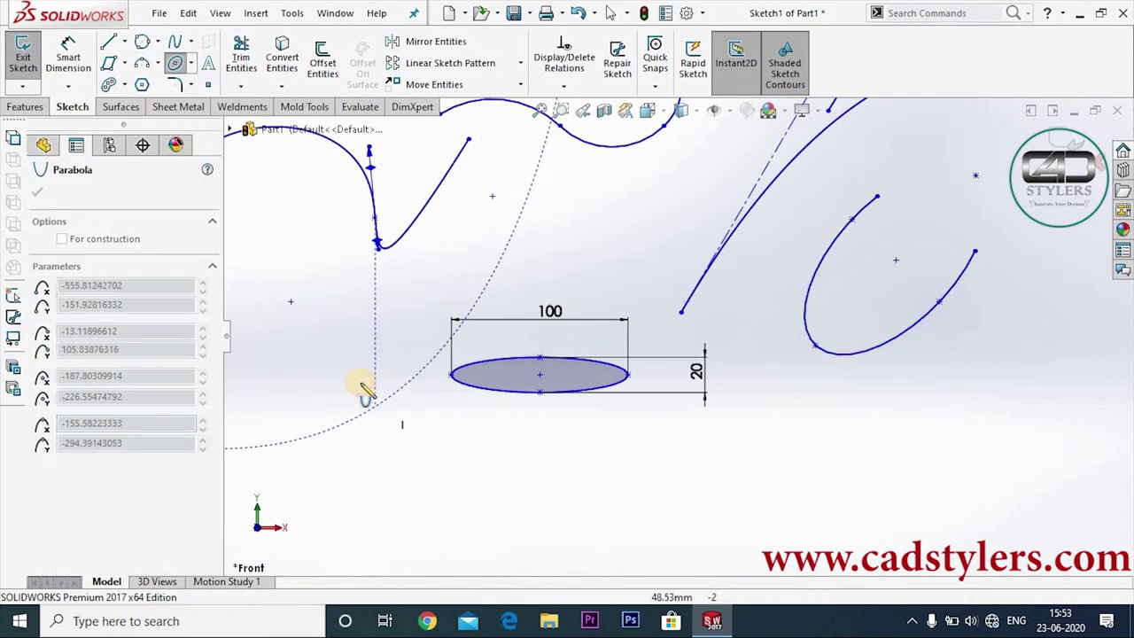
scroll(363, 385, down, 3)
scroll(365, 388, up, 4)
scroll(368, 388, up, 3)
scroll(381, 386, up, 2)
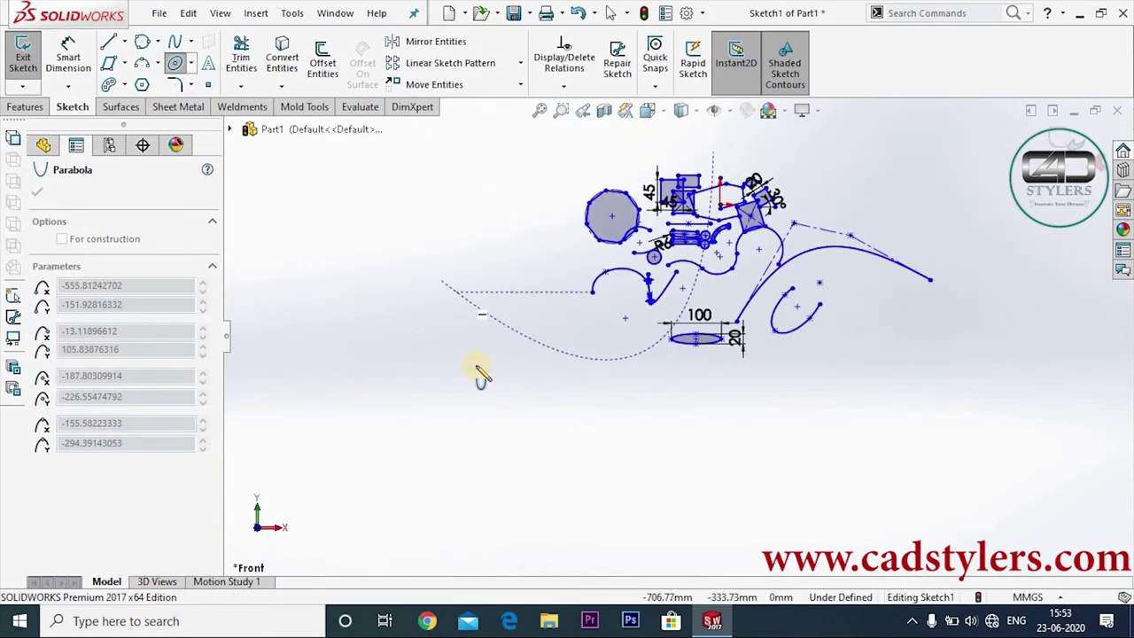
click(487, 313)
click(634, 390)
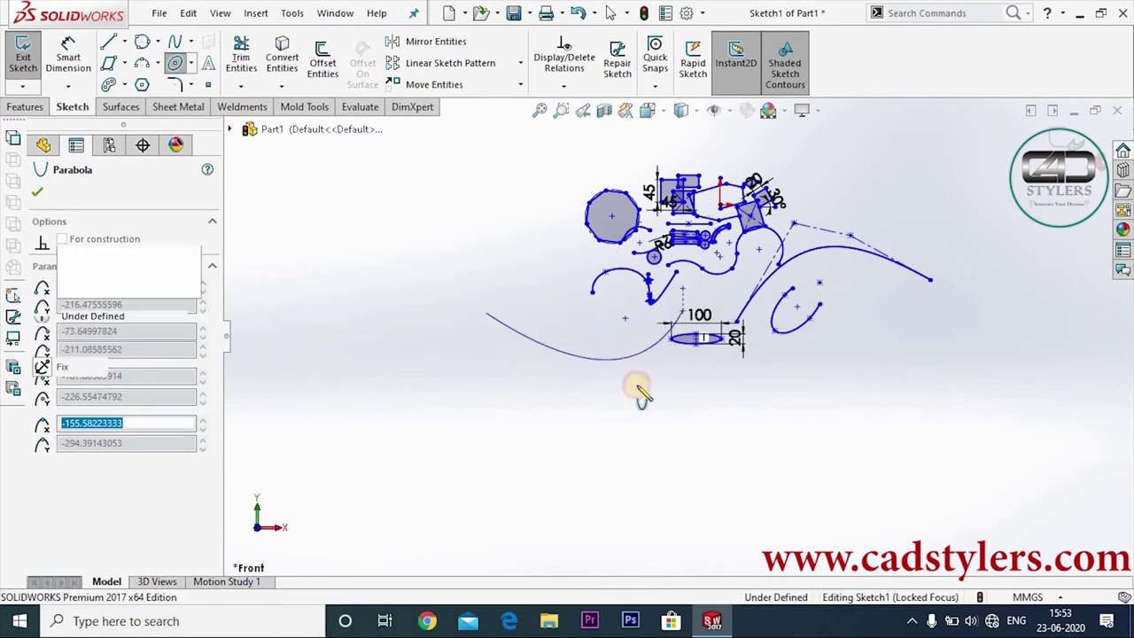
middle_drag(561, 438, 837, 425)
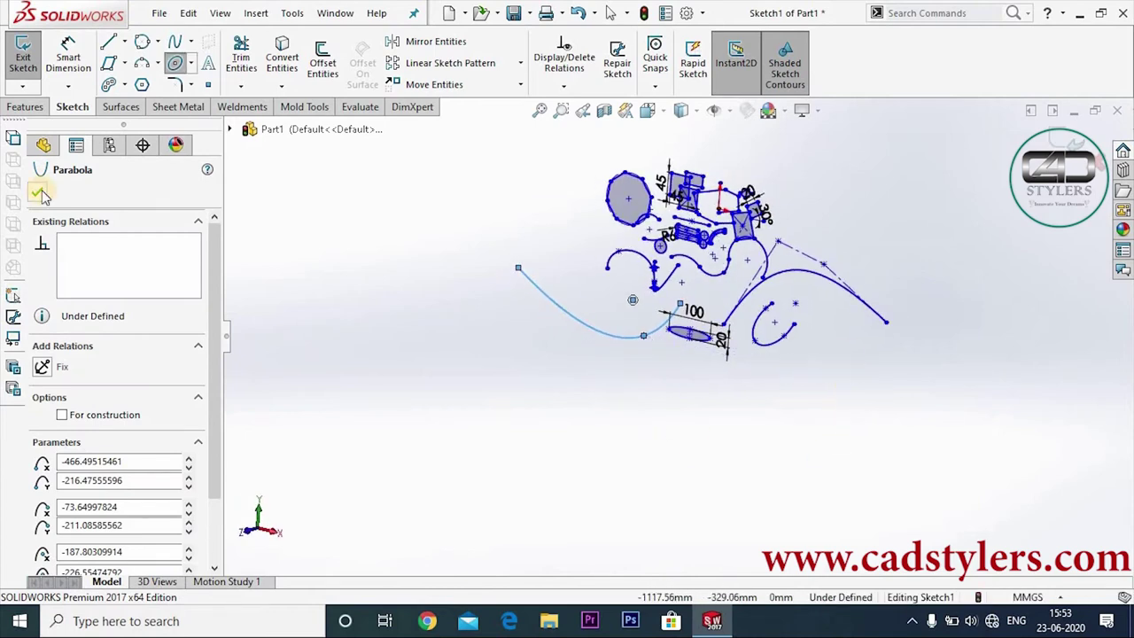
click(39, 199)
Step: Orbit the view, then set it Normal To the sketch plane
mouse_move(658, 398)
middle_down()
mouse_move(788, 461)
mouse_move(868, 425)
mouse_move(863, 416)
middle_up()
click(646, 109)
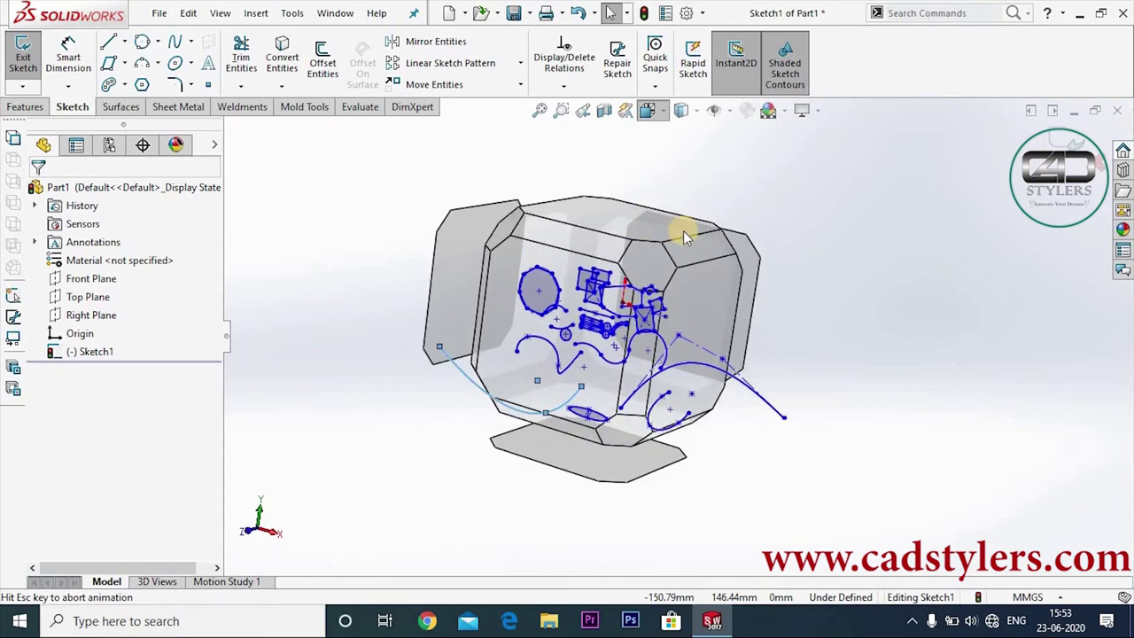
click(740, 205)
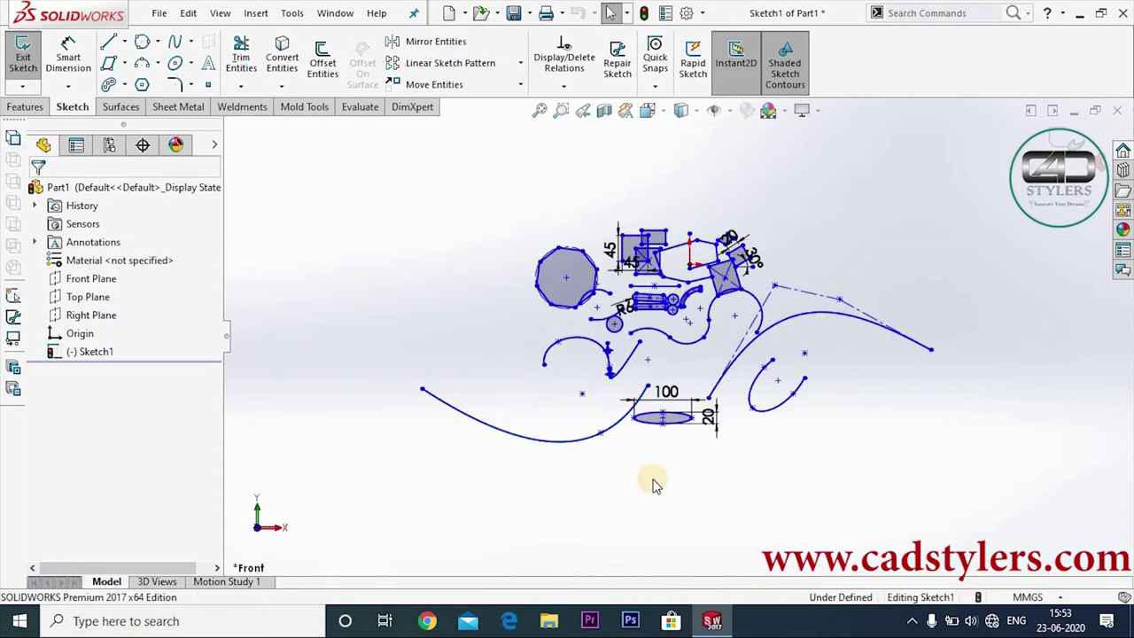
Step: Draw an arch-shaped conic with Rho 0.70 at the sketch's upper left
click(190, 84)
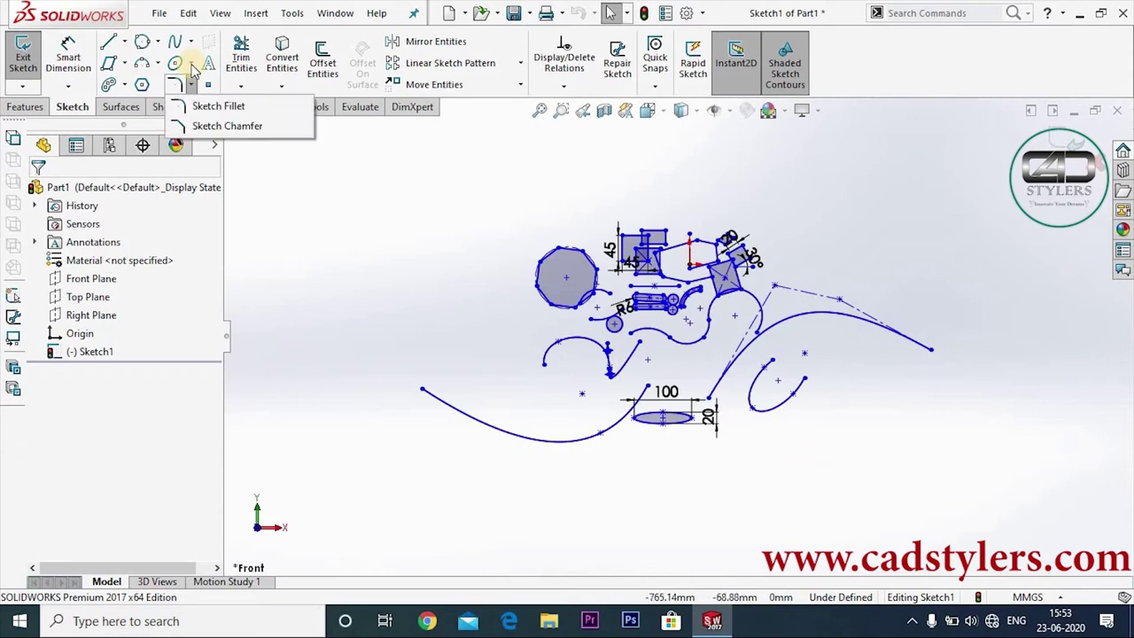
click(193, 67)
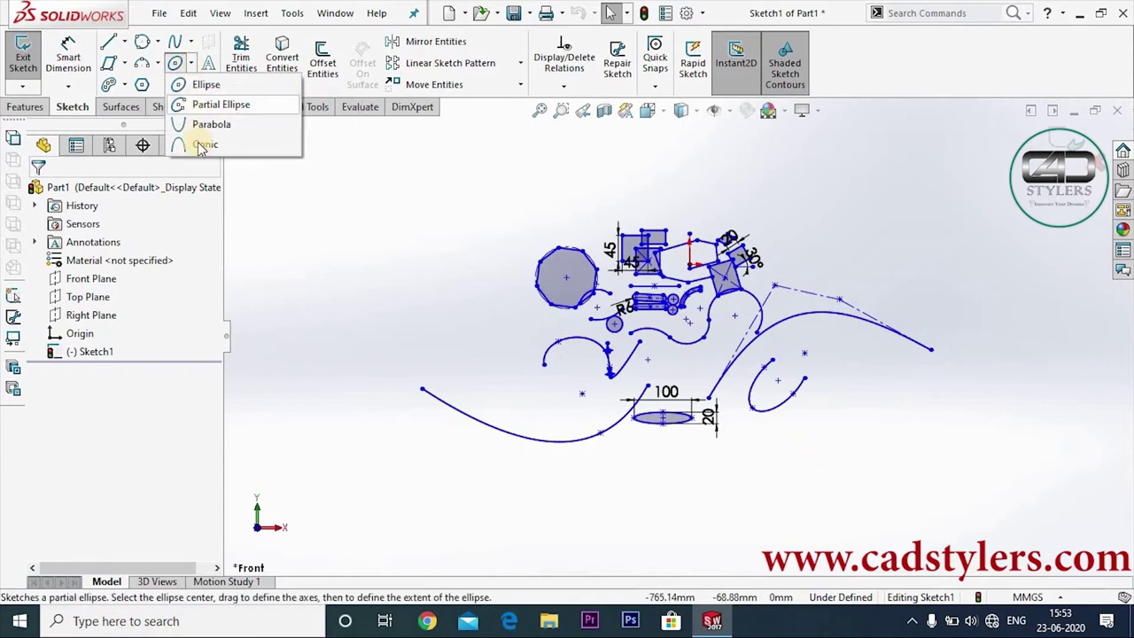
click(202, 144)
click(422, 225)
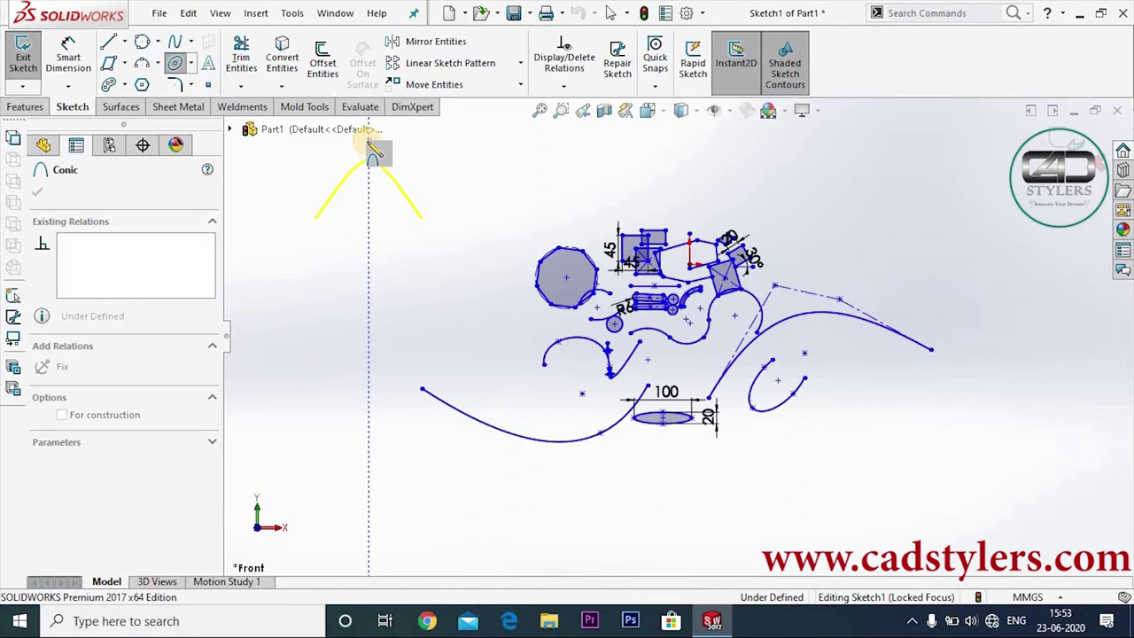
click(367, 141)
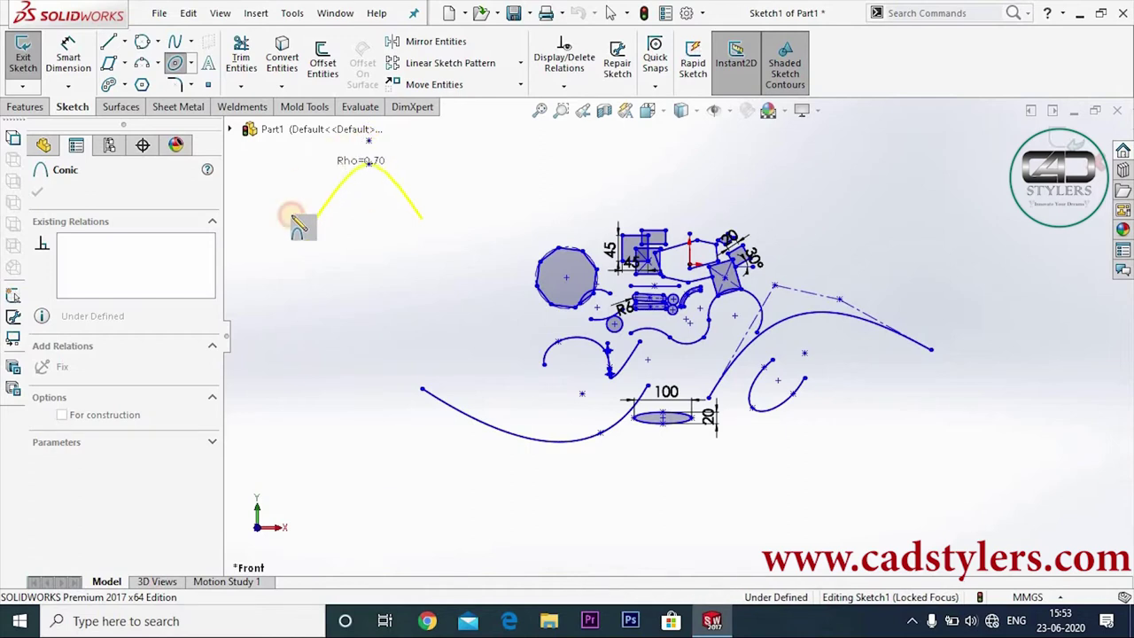
click(282, 310)
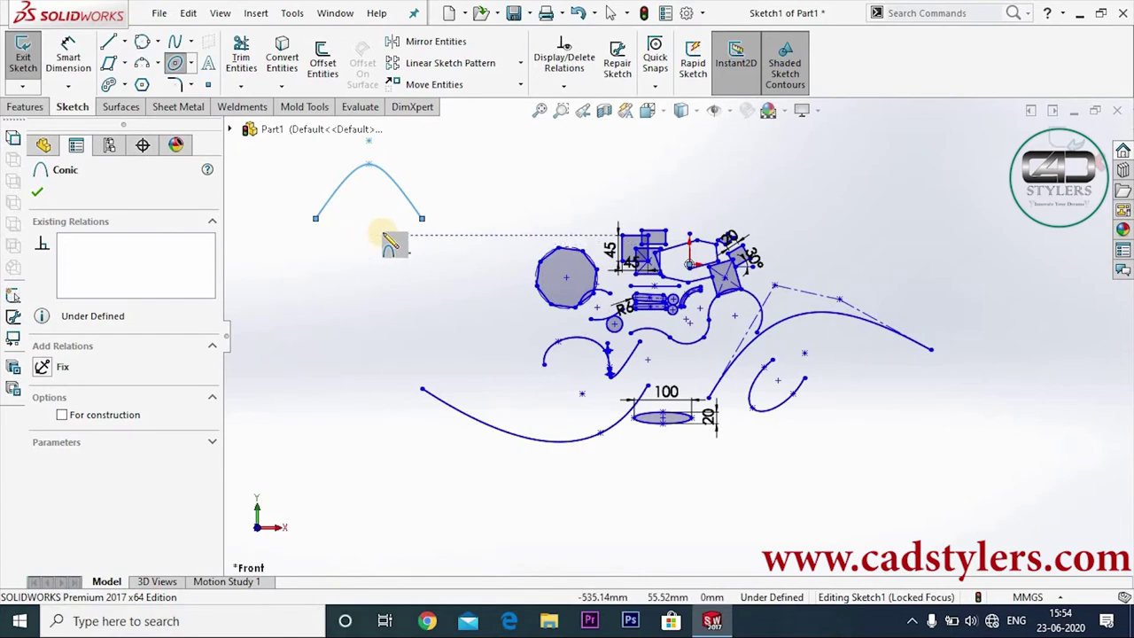
key(Escape)
Step: Start a sketch fillet and select all four corners of the 45 mm square
click(190, 85)
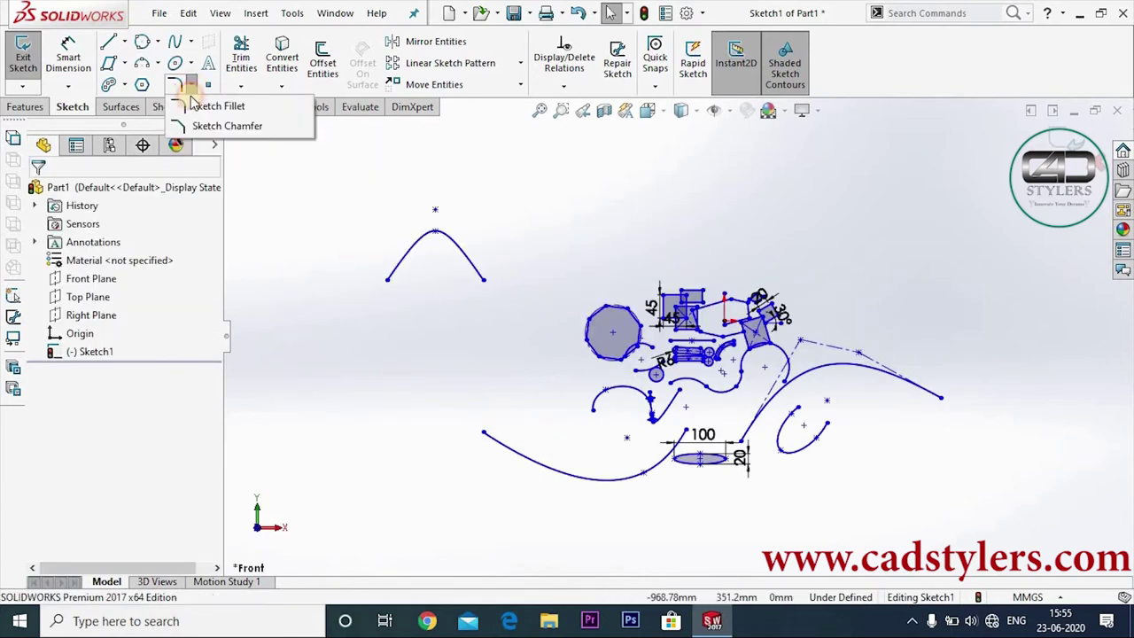
click(203, 106)
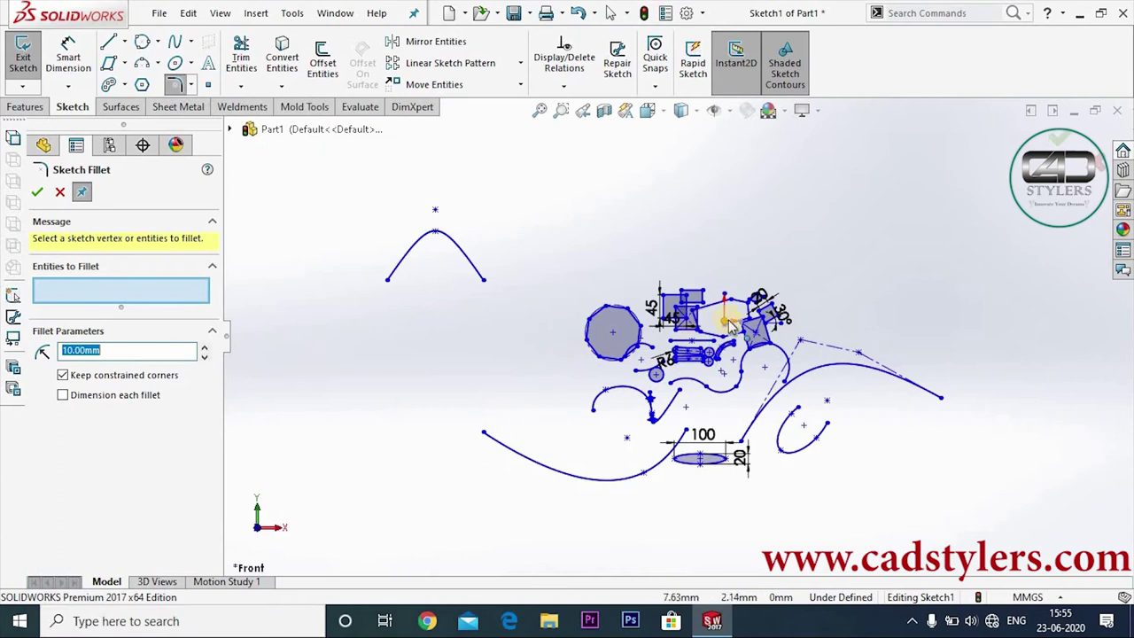
scroll(730, 326, down, 2)
scroll(673, 321, down, 2)
scroll(585, 315, down, 3)
scroll(599, 326, down, 3)
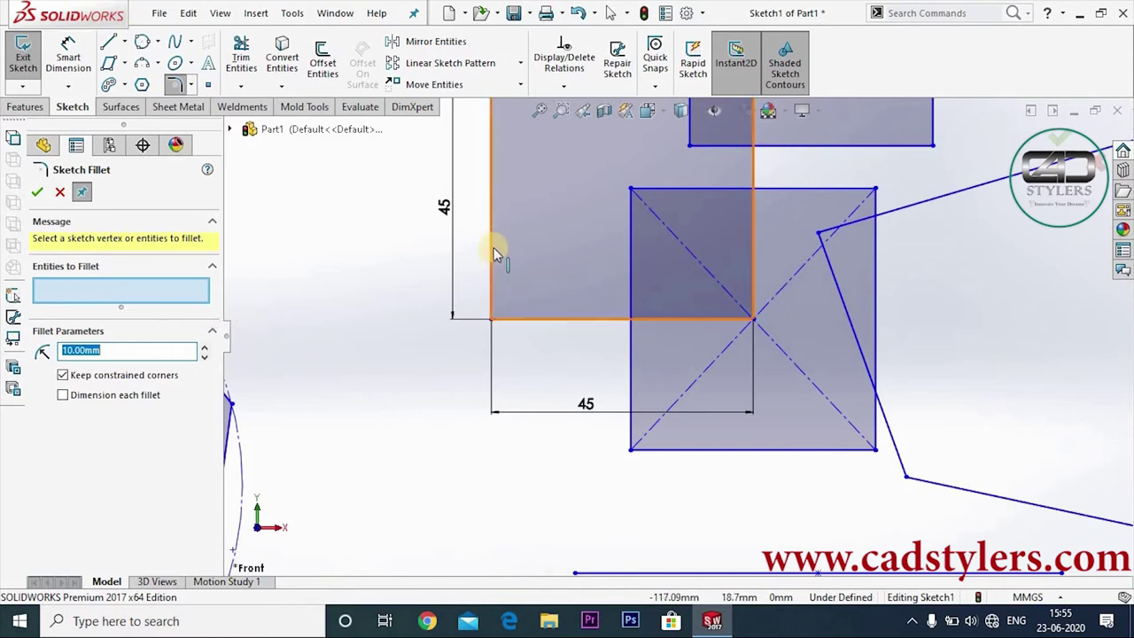
click(529, 320)
click(496, 295)
scroll(506, 337, up, 2)
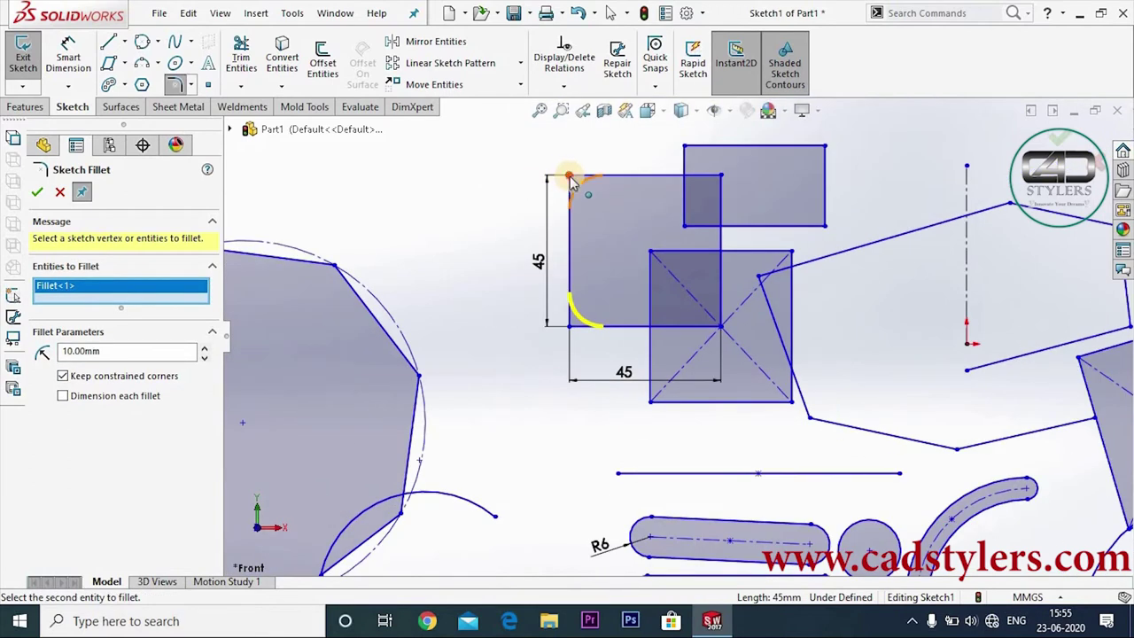
click(569, 177)
click(721, 179)
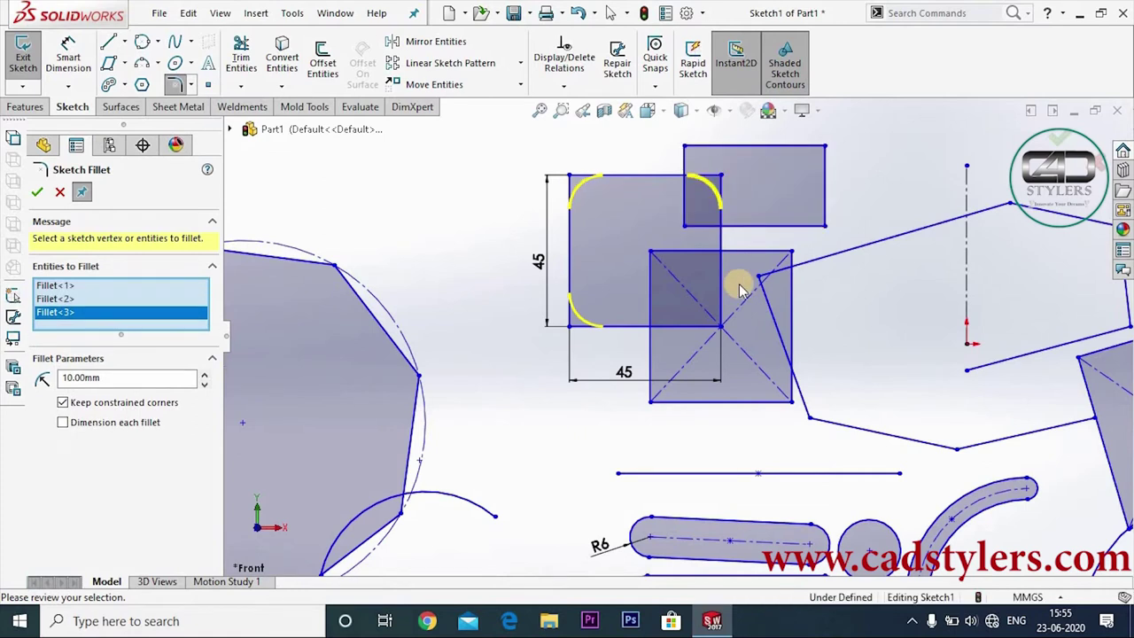
click(721, 324)
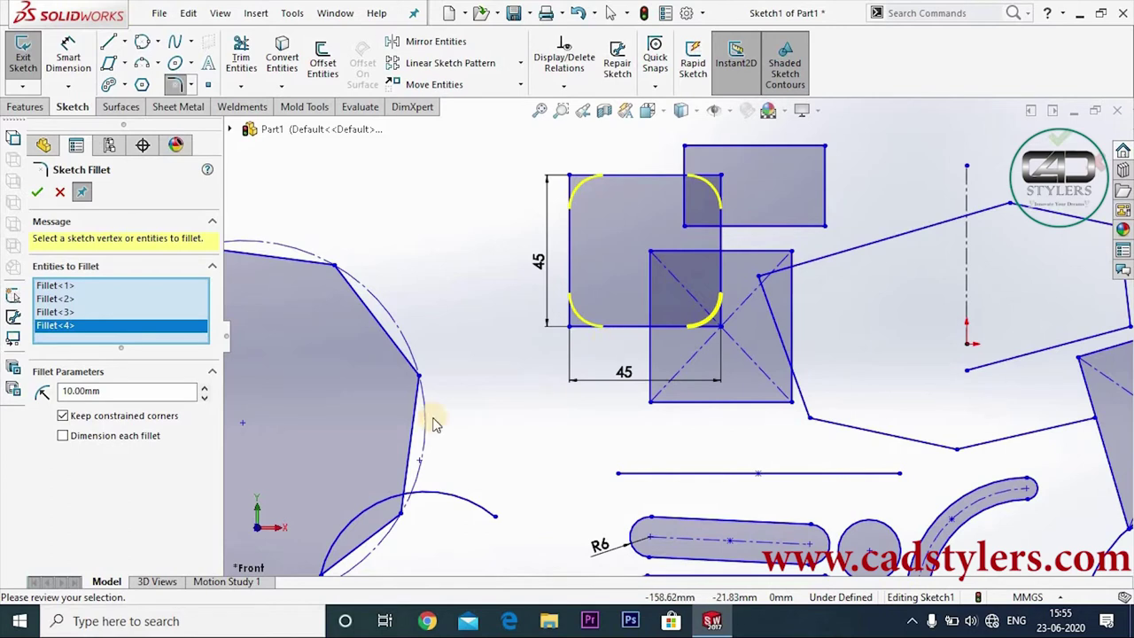
Step: Set the fillet radius to 15 mm and apply the fillets
double_click(107, 391)
text(20)
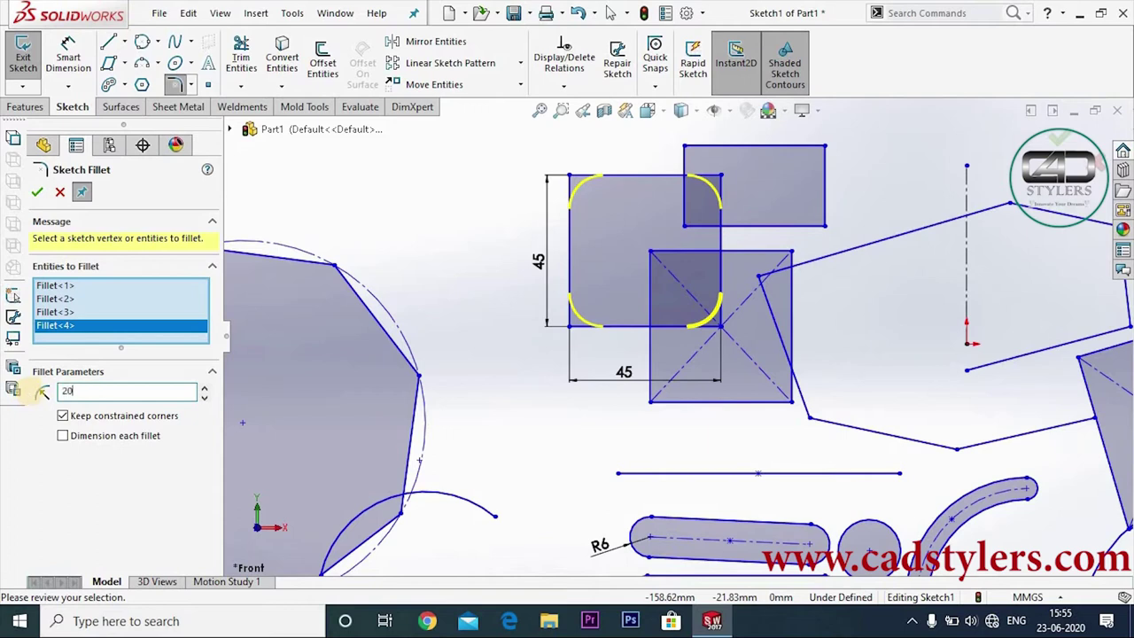
key(Return)
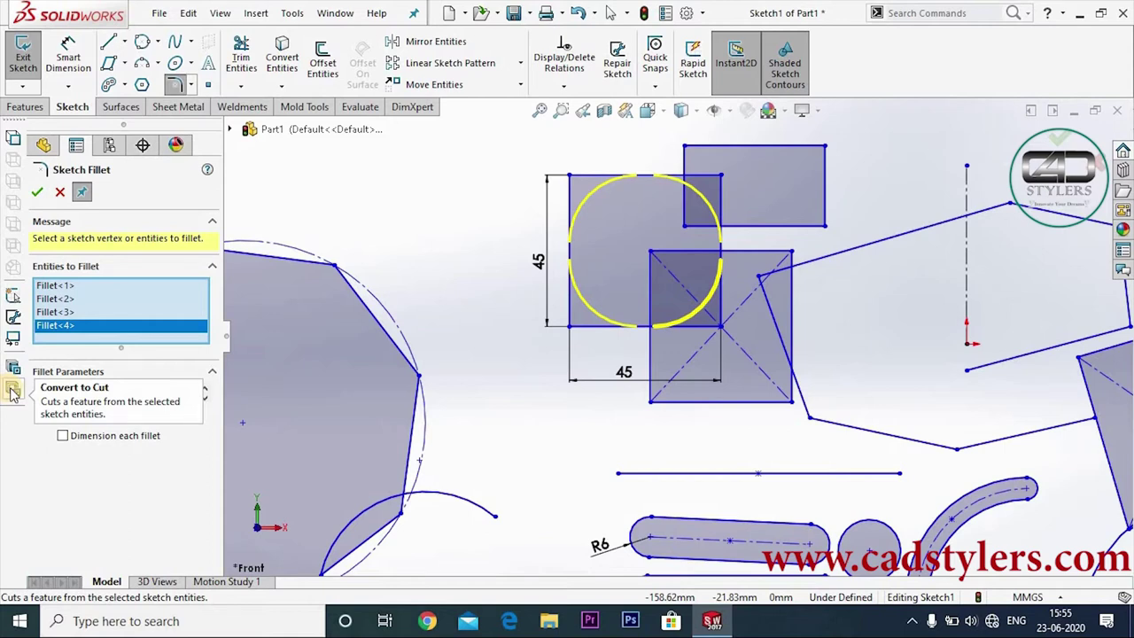
text(15)
key(Return)
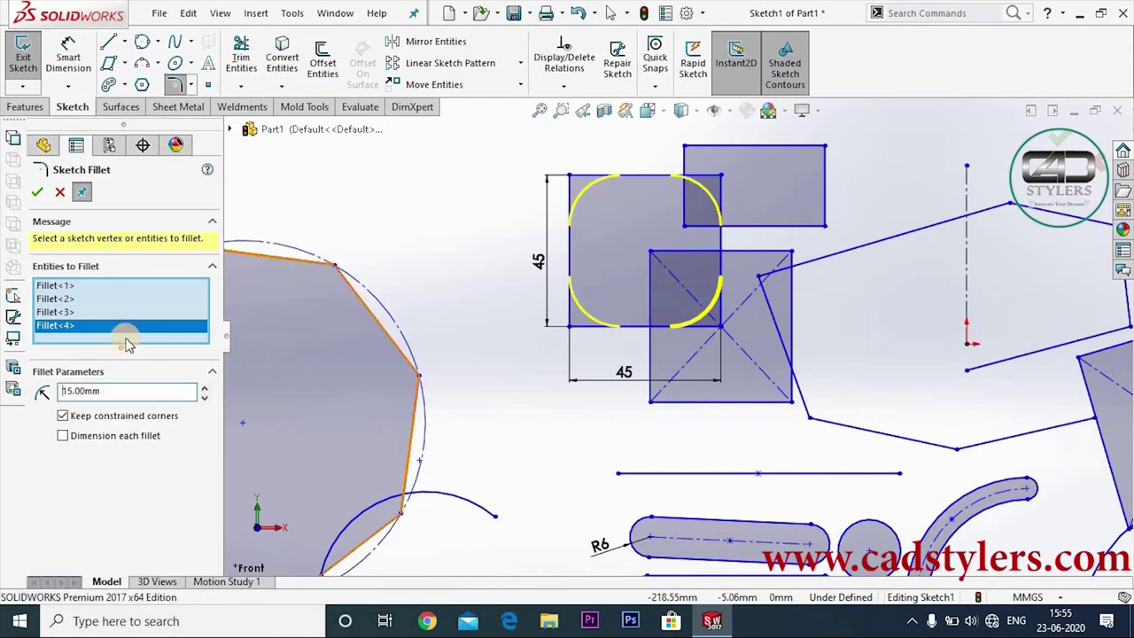
click(37, 191)
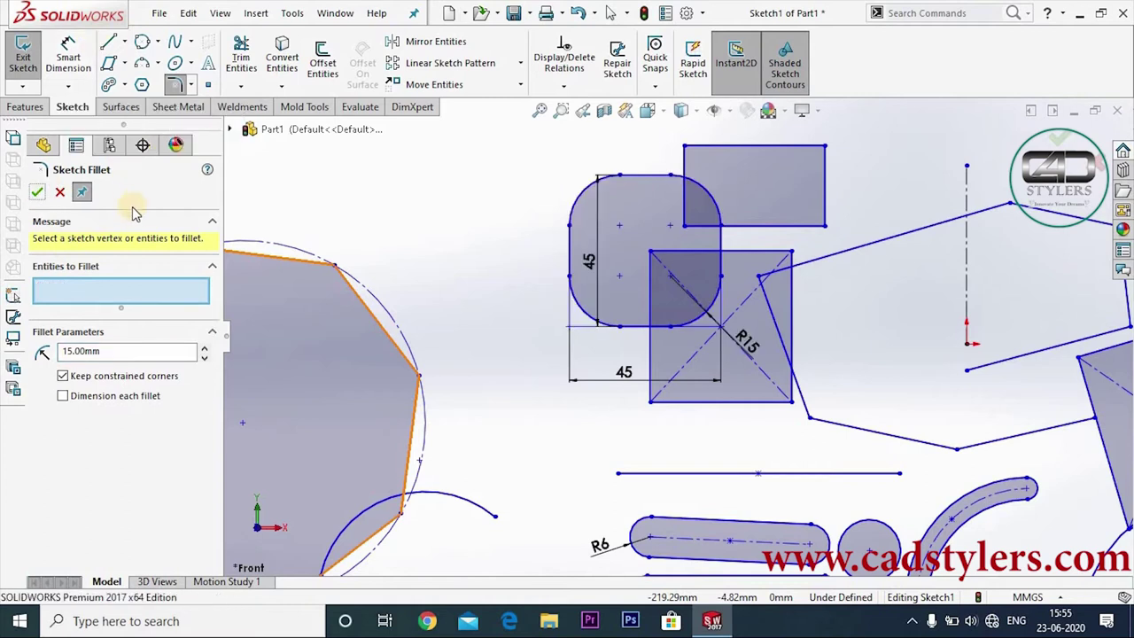
Step: Finish the fillets and start a Sketch Chamfer in Angle-distance mode
click(62, 195)
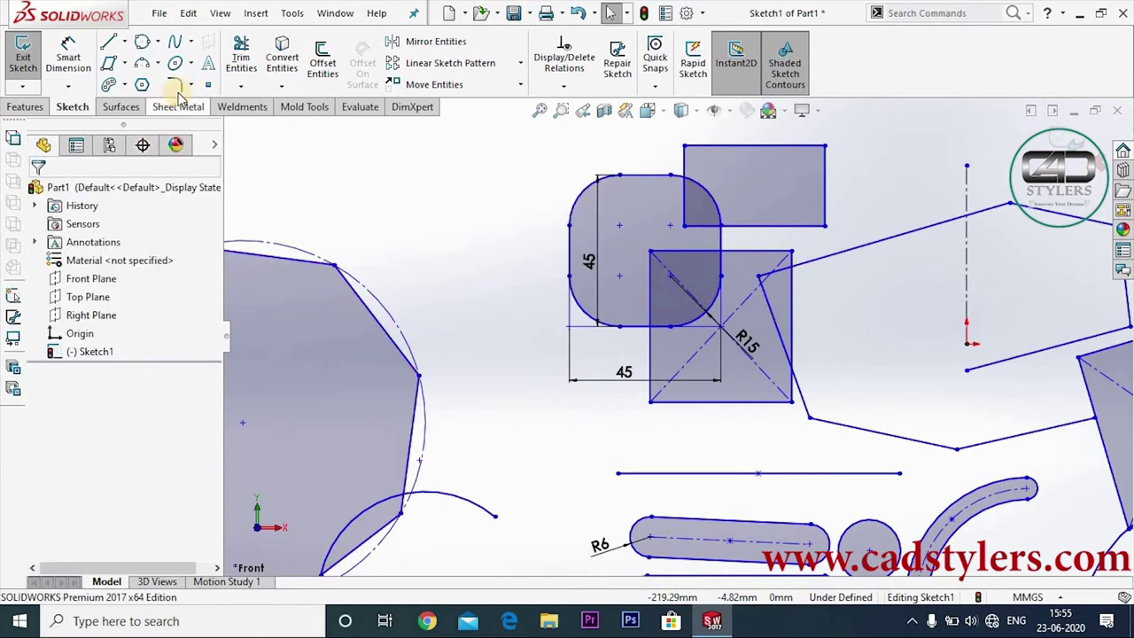
click(190, 85)
click(199, 127)
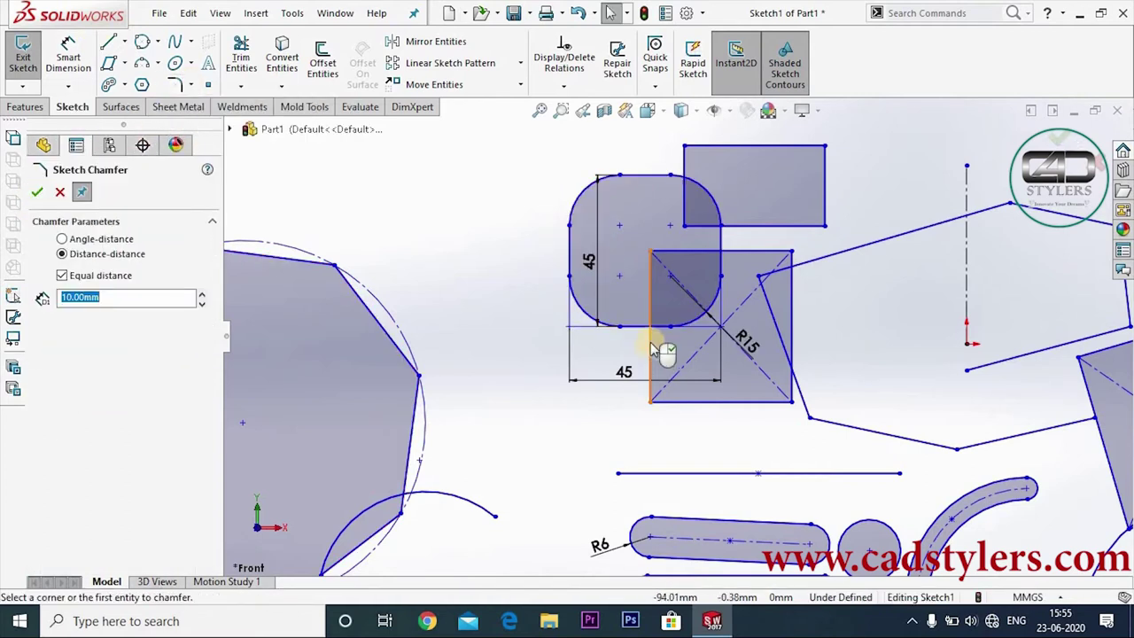
scroll(777, 250, up, 3)
scroll(777, 249, down, 2)
scroll(777, 254, down, 2)
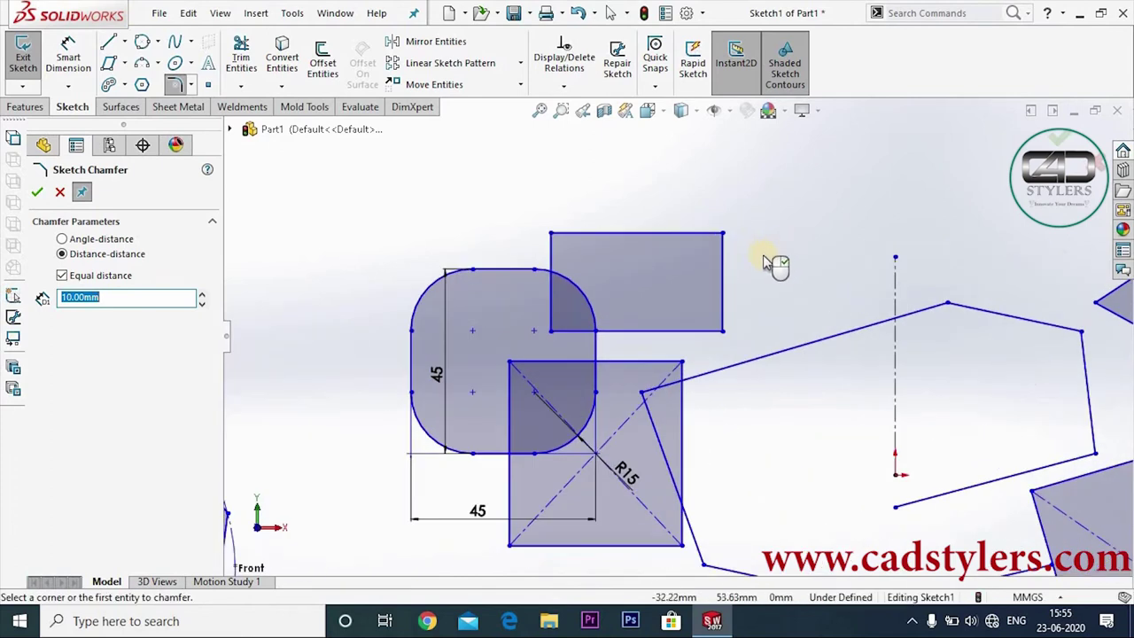
click(62, 239)
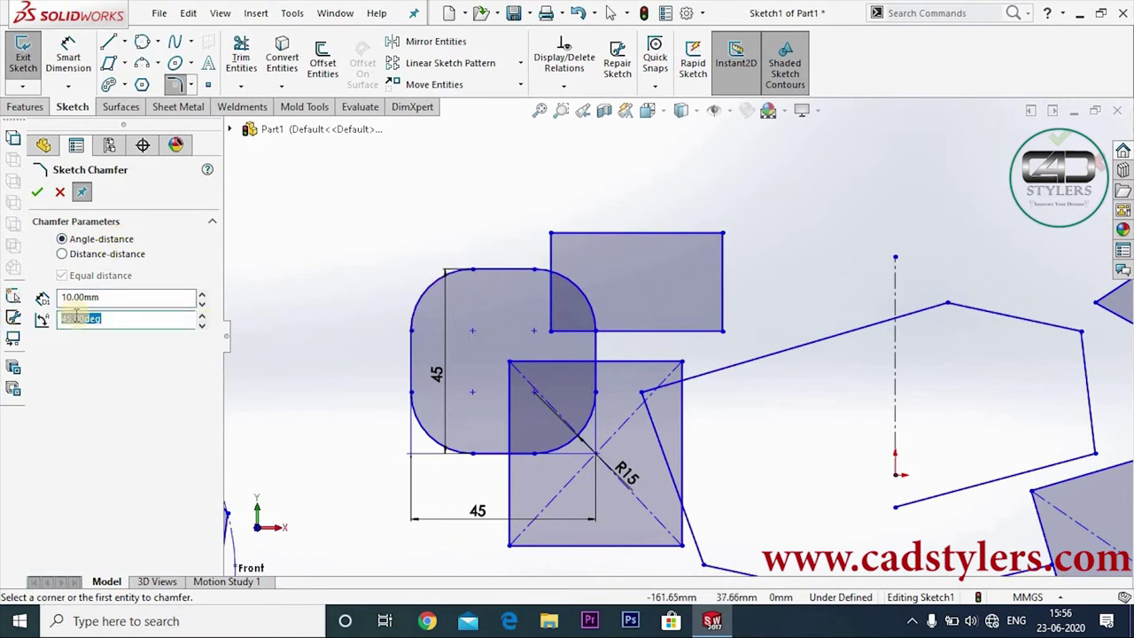
Step: Chamfer the rectangle's top-right corner at 10 mm and 50°
click(107, 296)
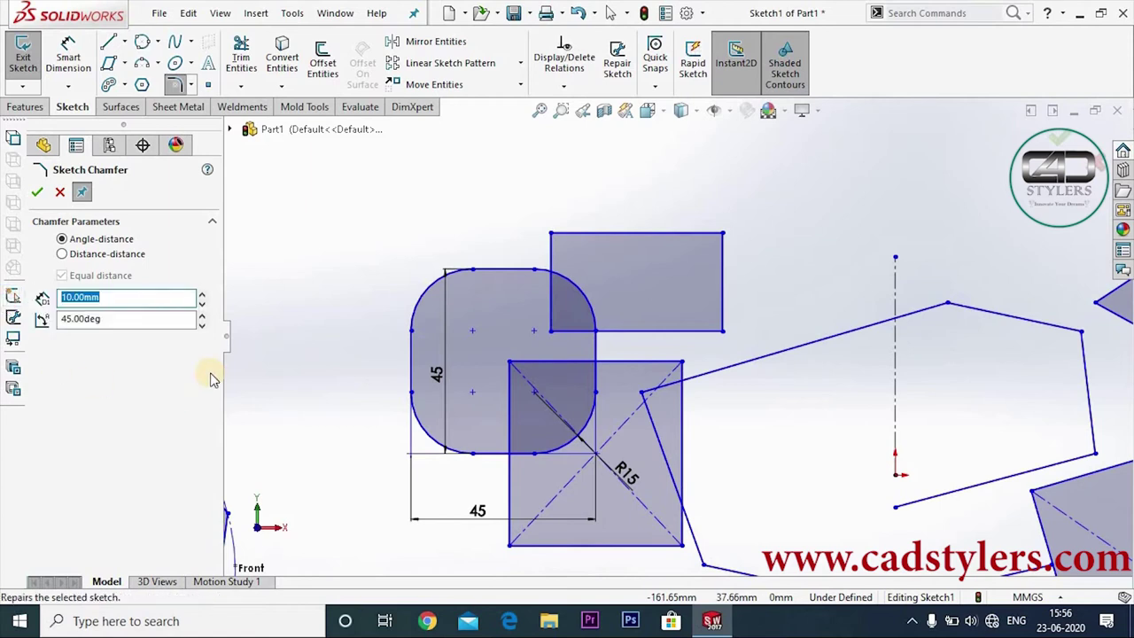
click(30, 302)
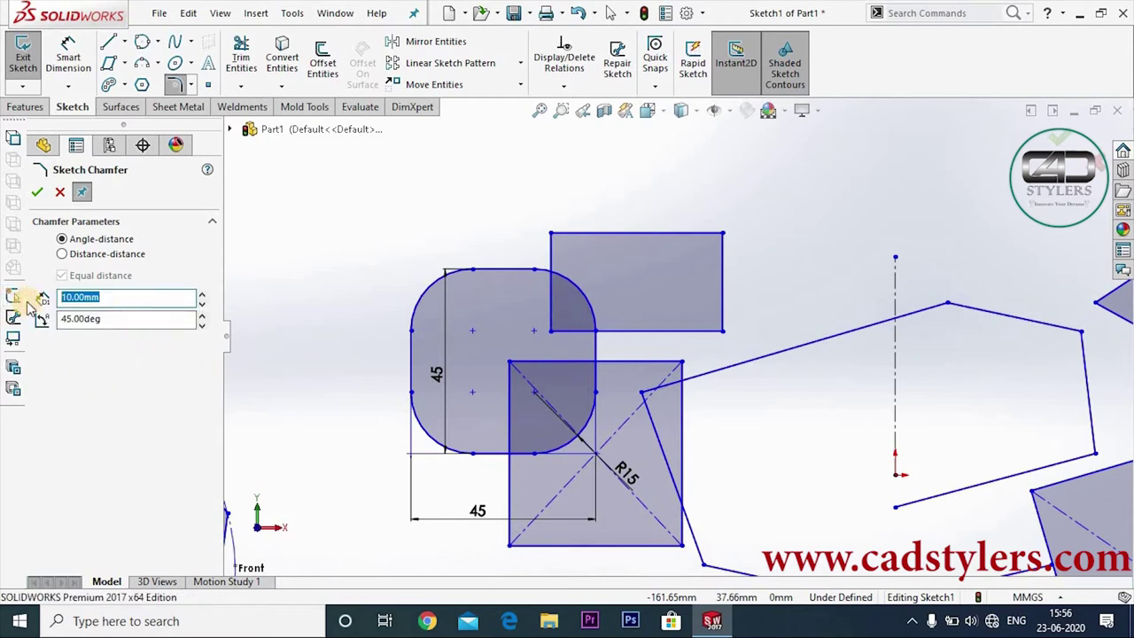
click(113, 322)
text(50)
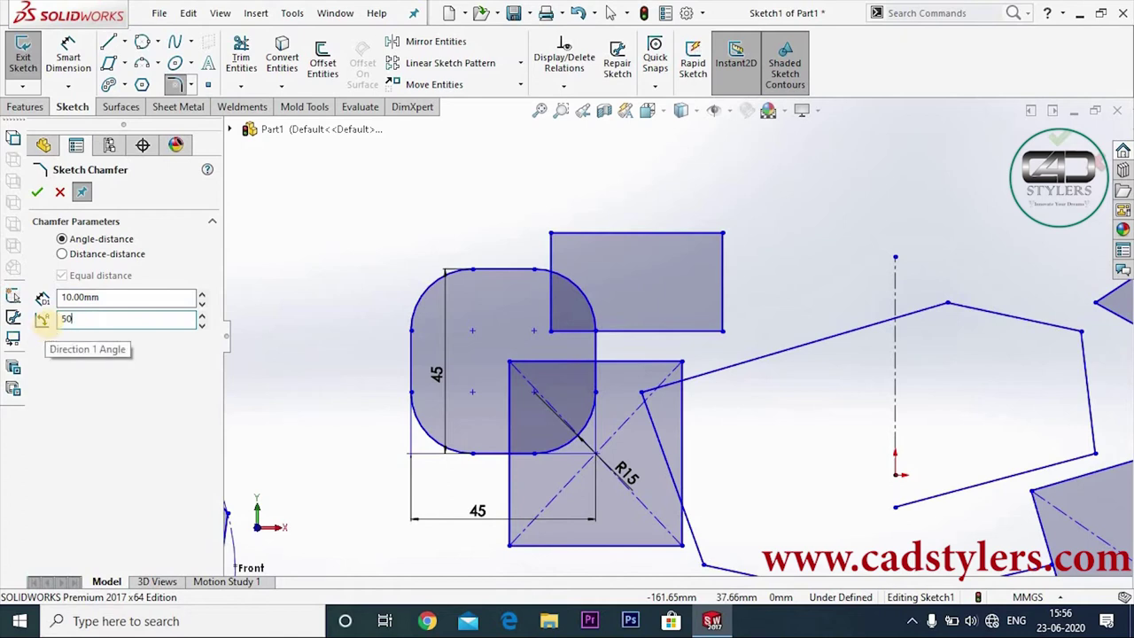
click(724, 233)
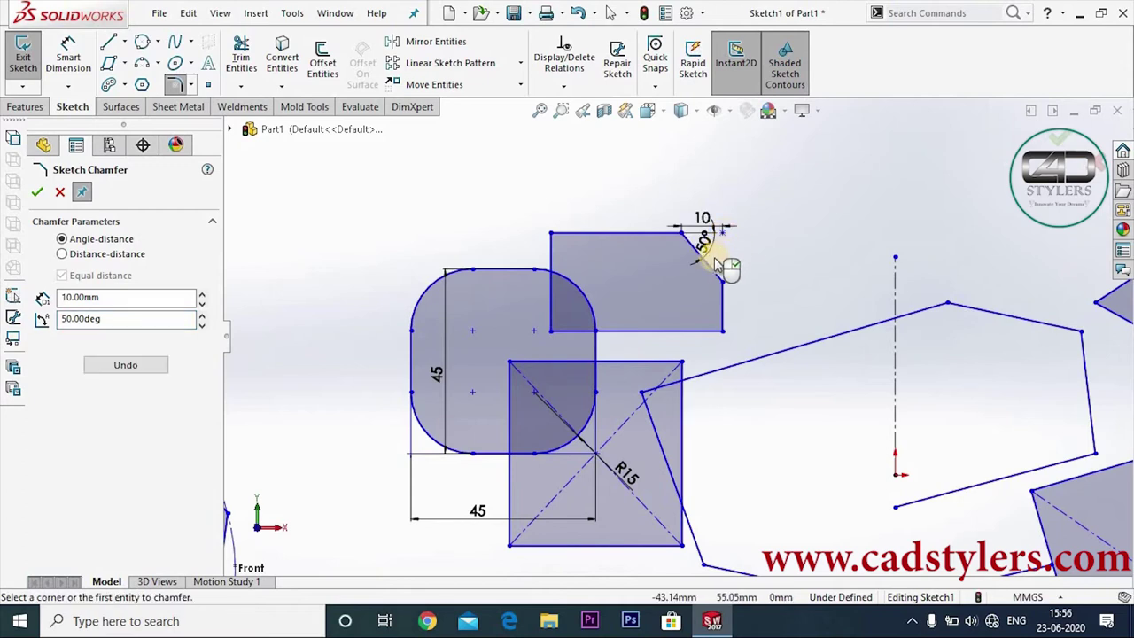
scroll(719, 261, down, 2)
scroll(719, 264, down, 1)
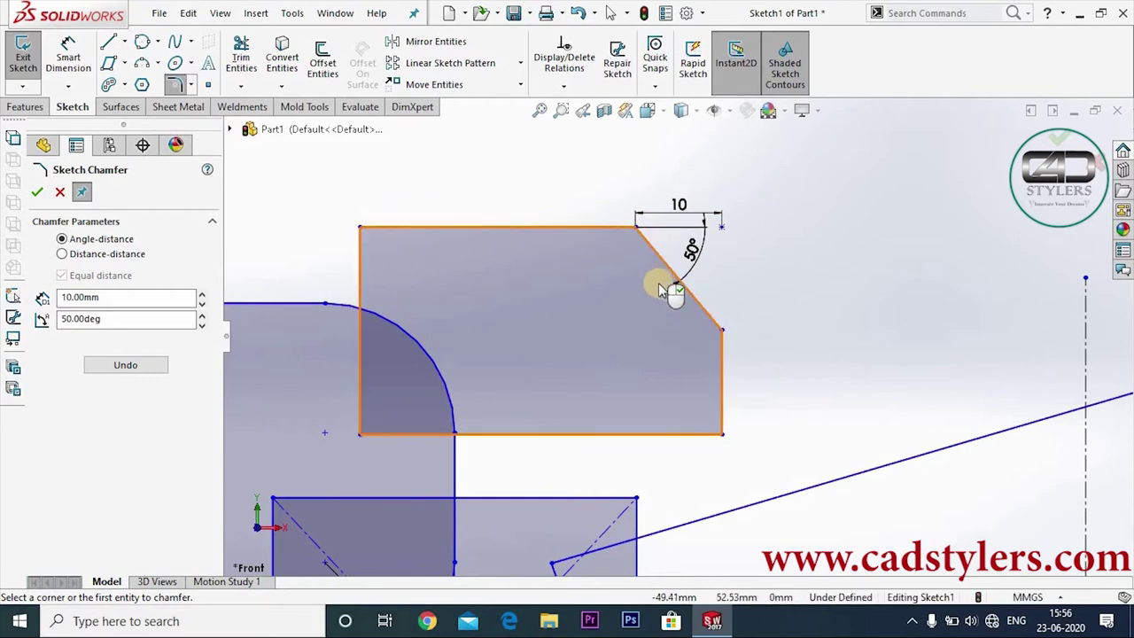
Step: Chamfer the rectangle's top-left corner Distance-distance 15 × 10 mm
click(64, 254)
drag(113, 299, 53, 299)
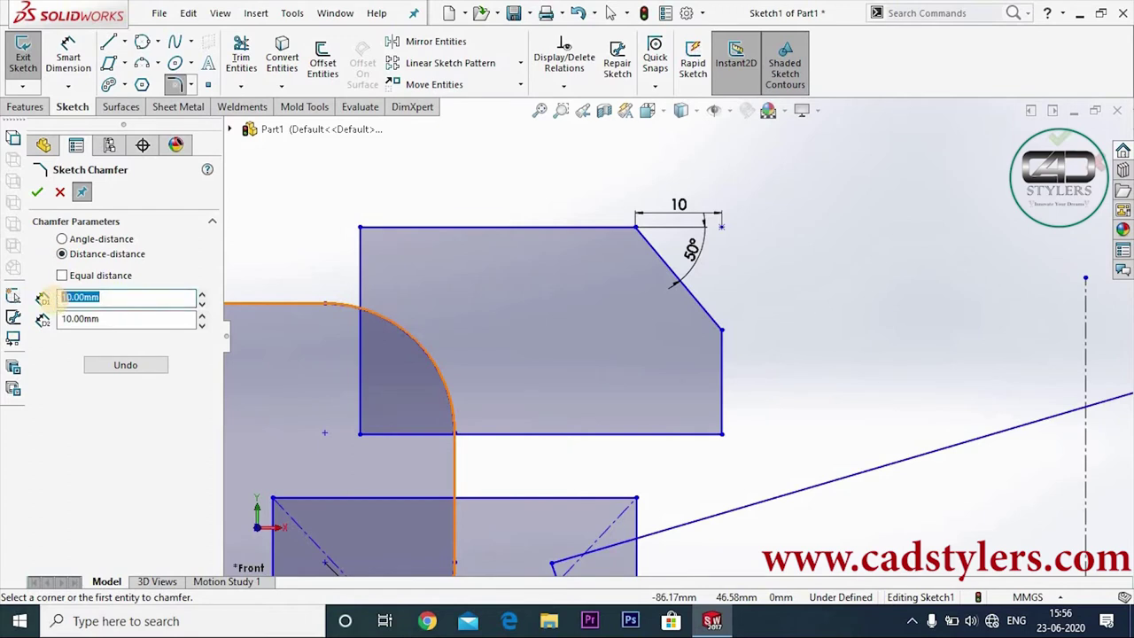
click(359, 229)
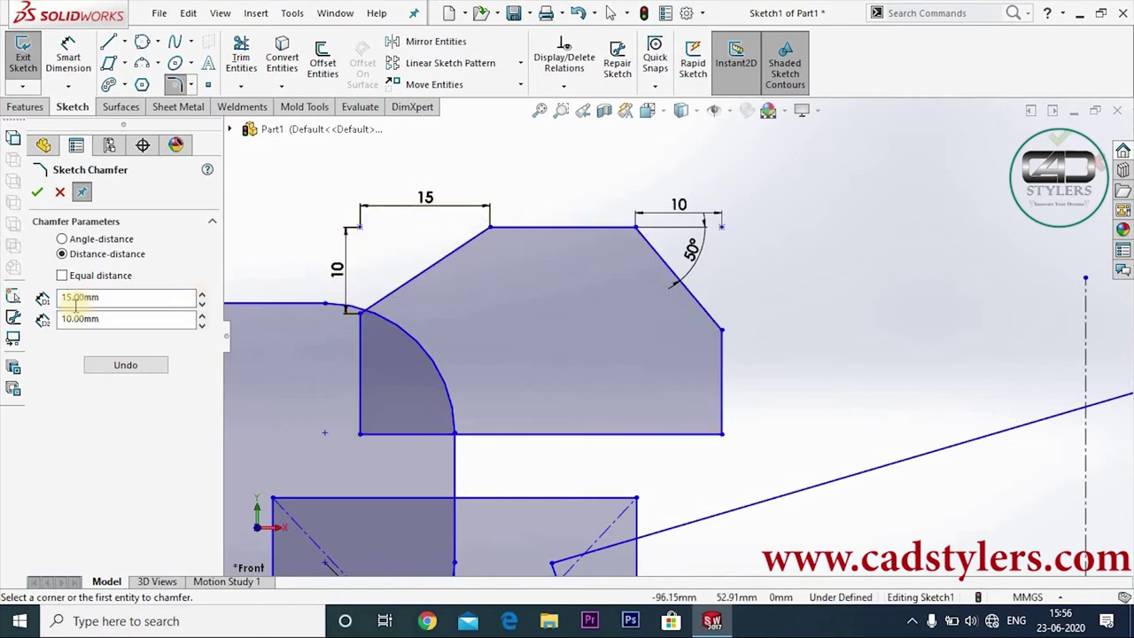
Step: Switch to Equal distance and chamfer the bottom-right corner 10 mm after a failed 15 mm try
click(62, 275)
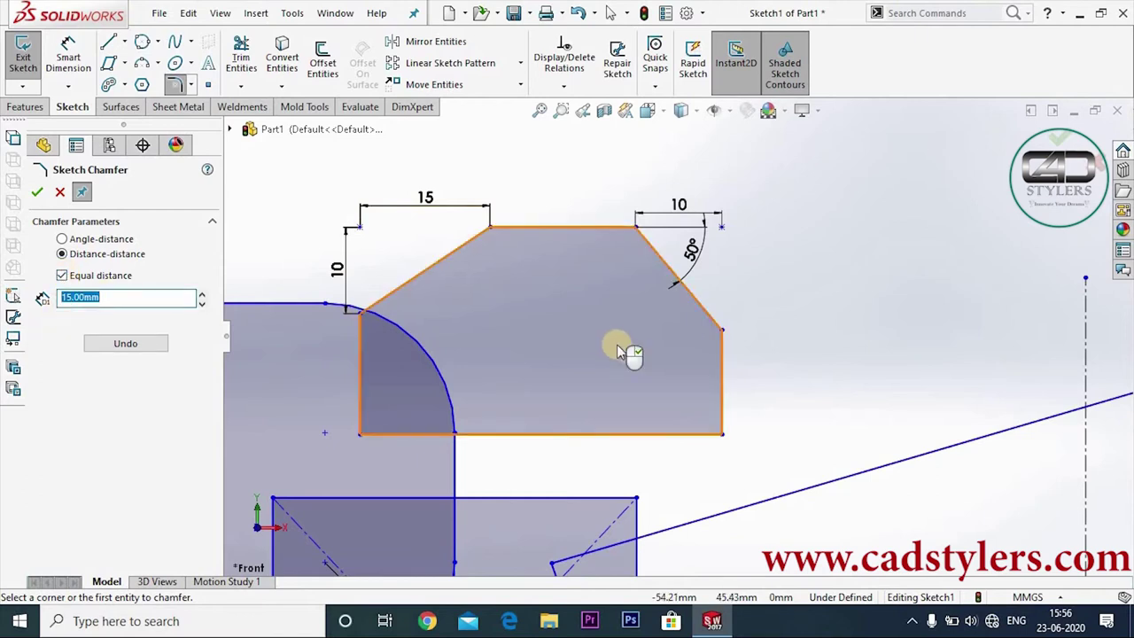
scroll(656, 363, up, 3)
click(709, 404)
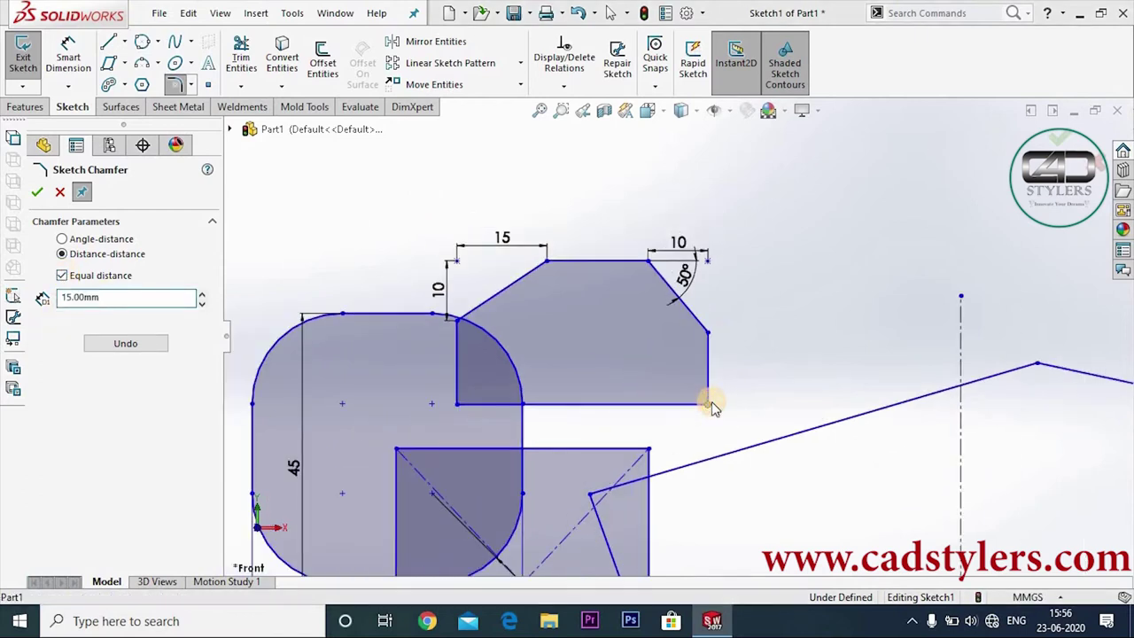
key(Return)
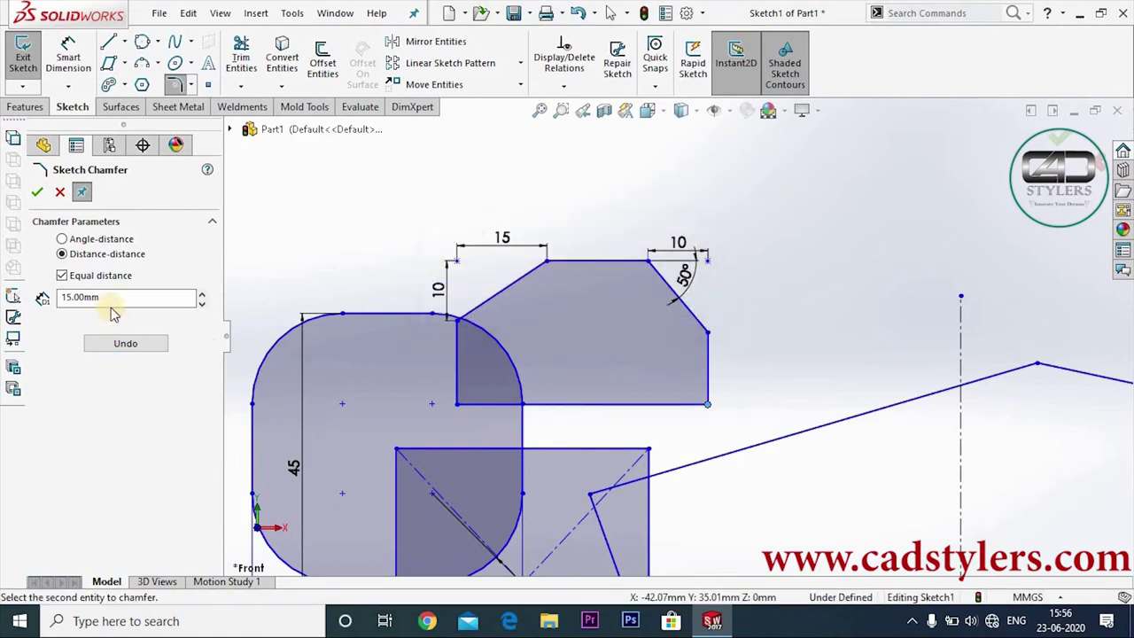
text(10)
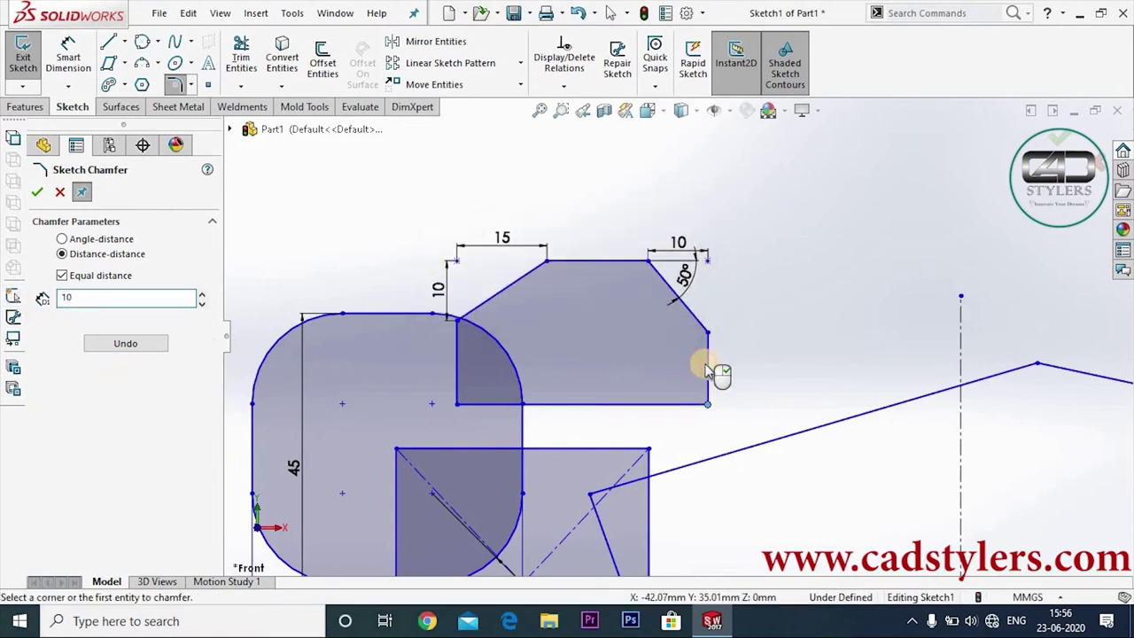
click(707, 404)
scroll(713, 411, down, 3)
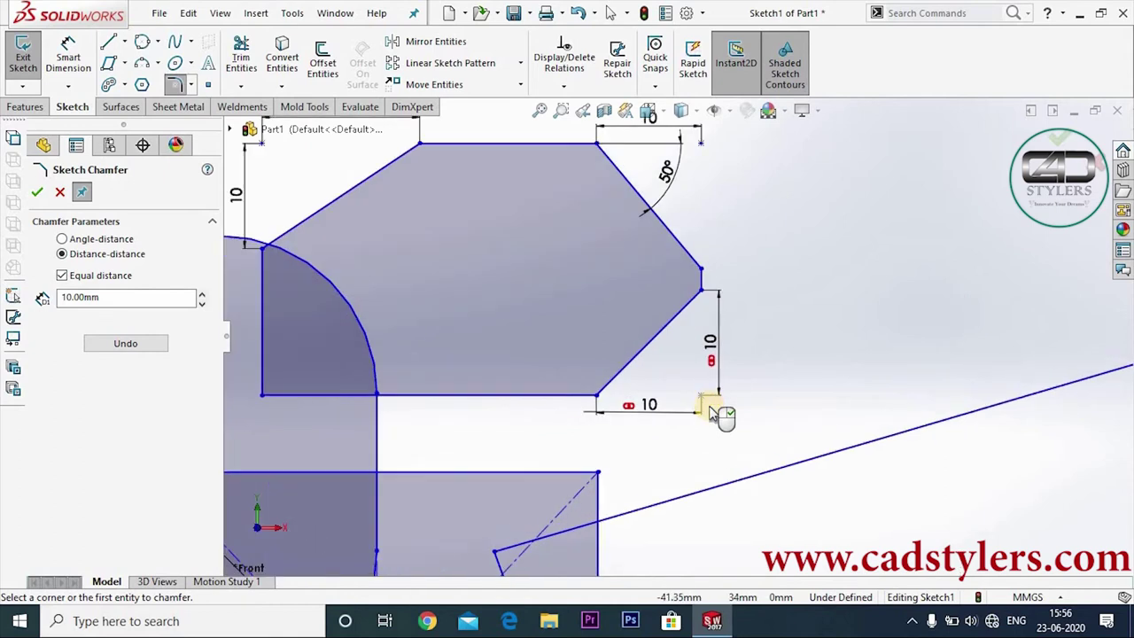
scroll(713, 411, up, 3)
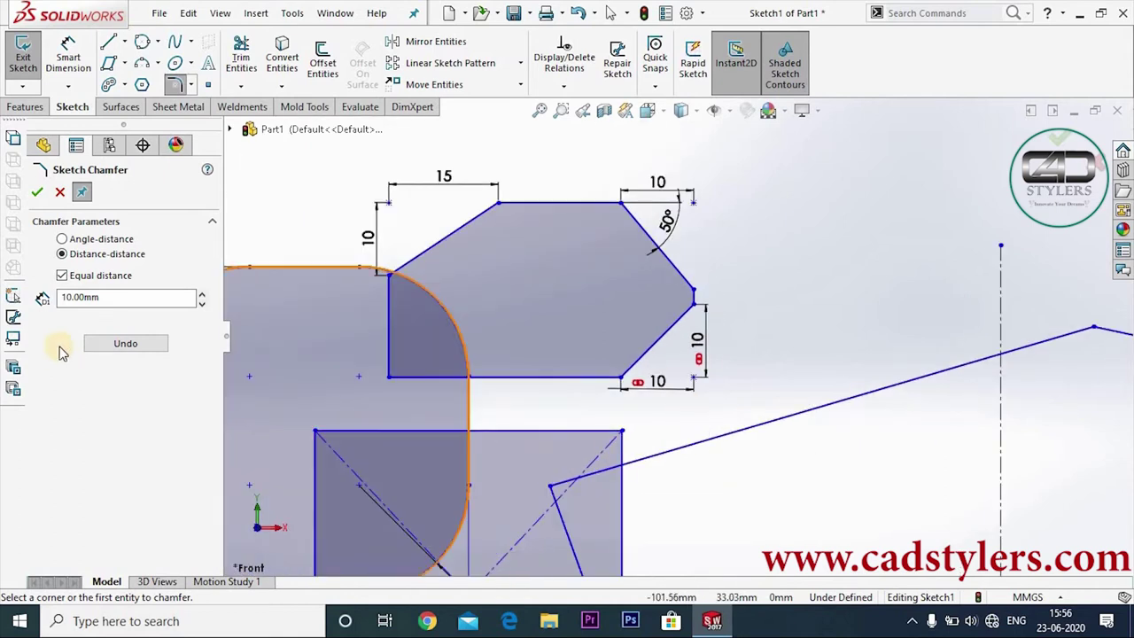
Step: Redo the bottom-right corner's equal 10 mm chamfer and accept the chamfers
click(139, 344)
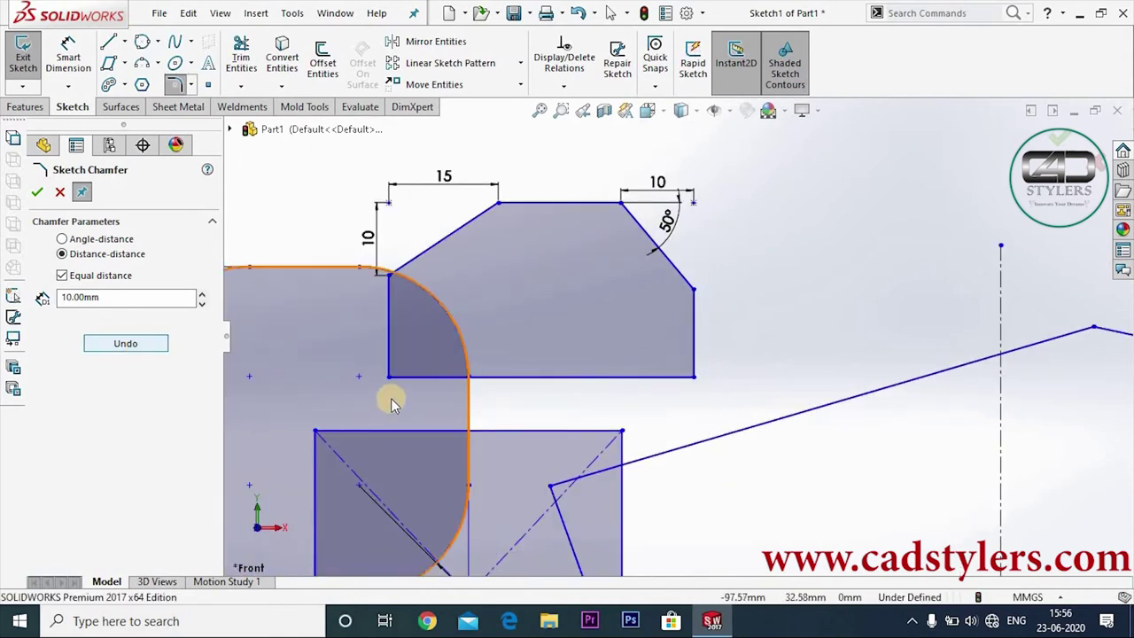
double_click(77, 297)
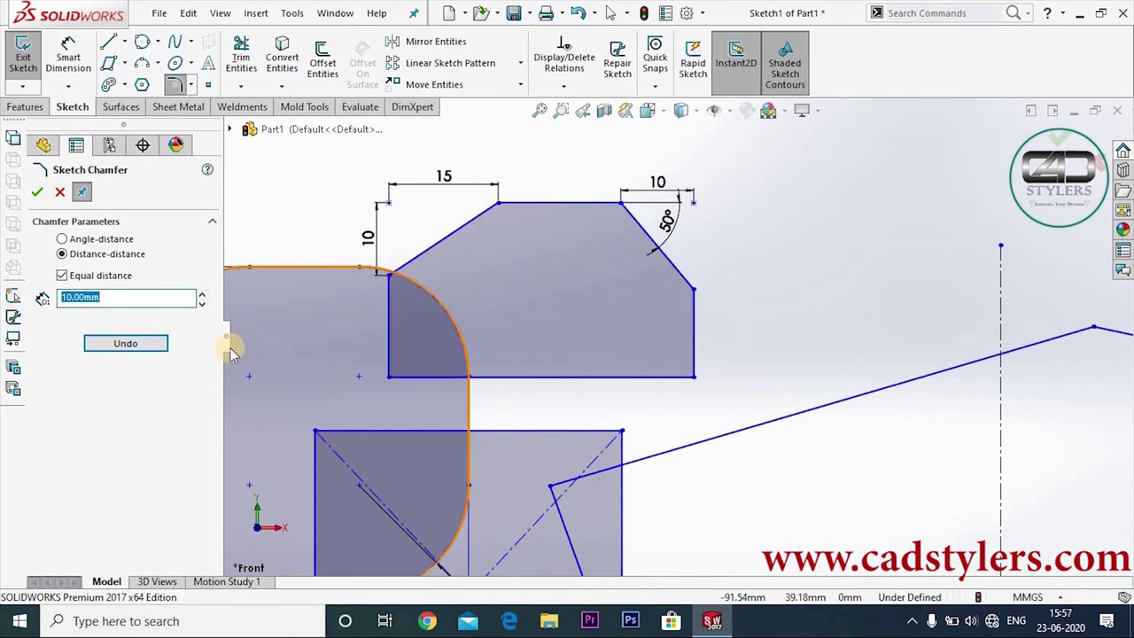
click(692, 338)
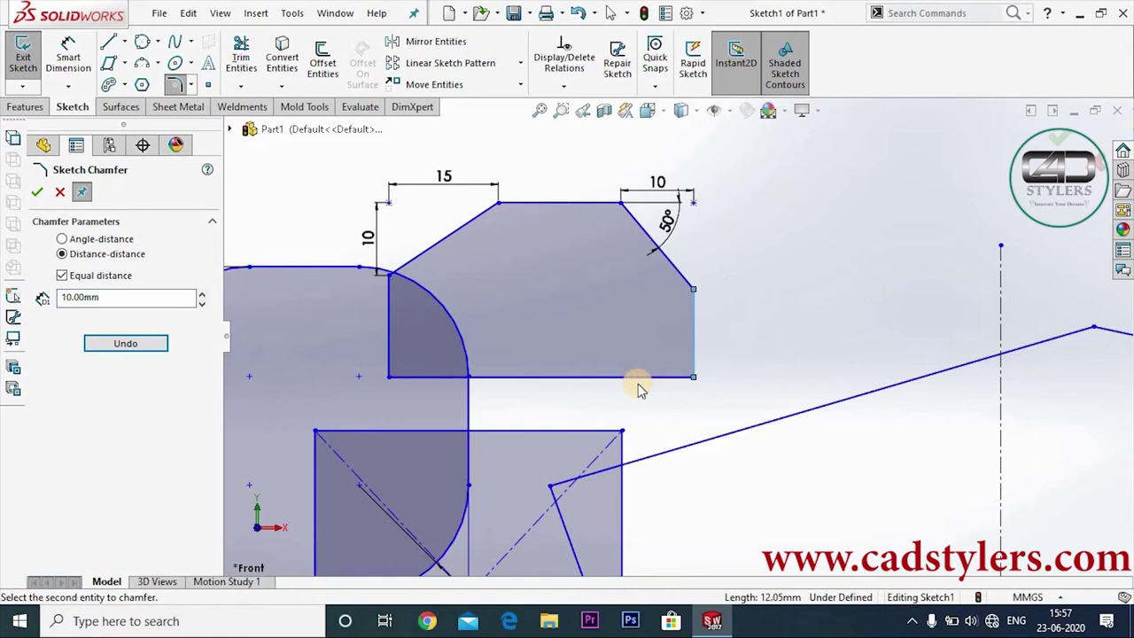
click(639, 382)
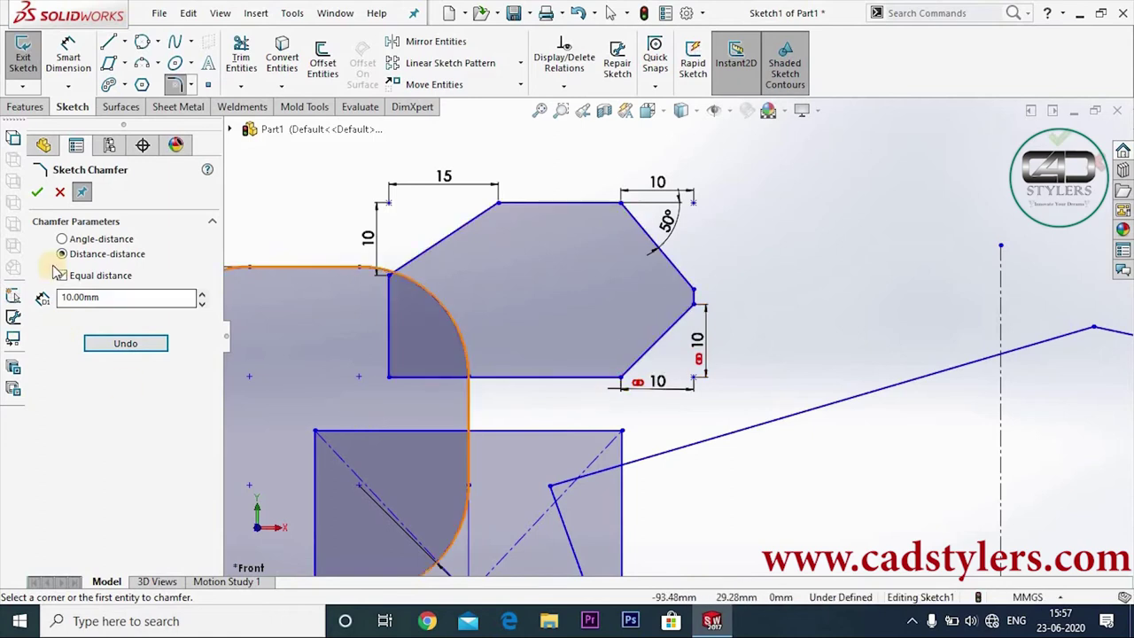
click(38, 194)
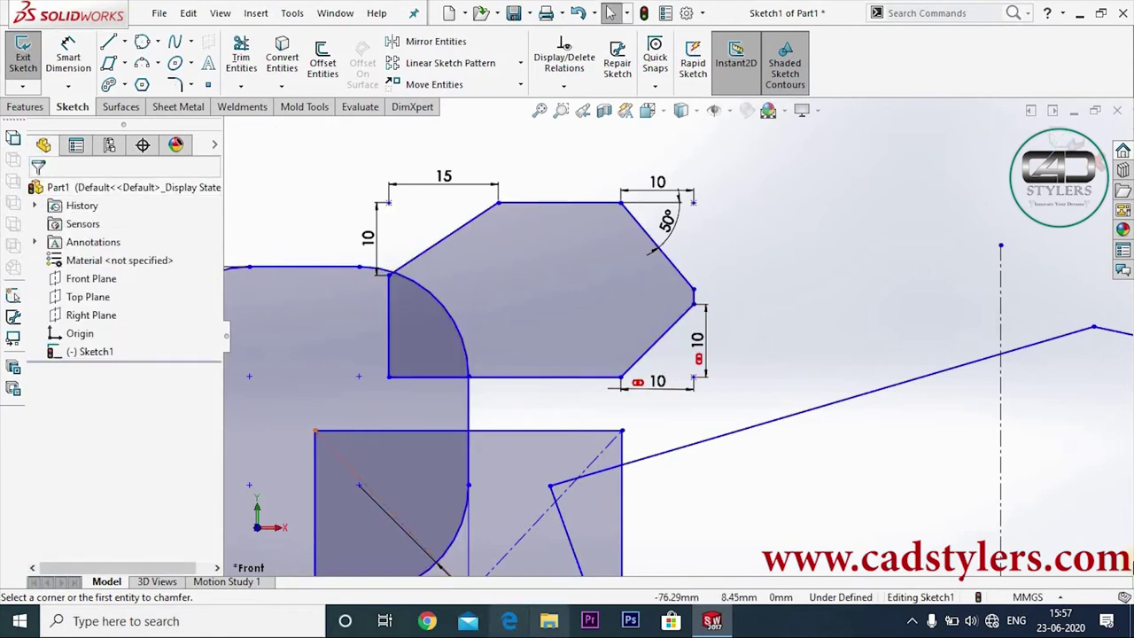
click(247, 60)
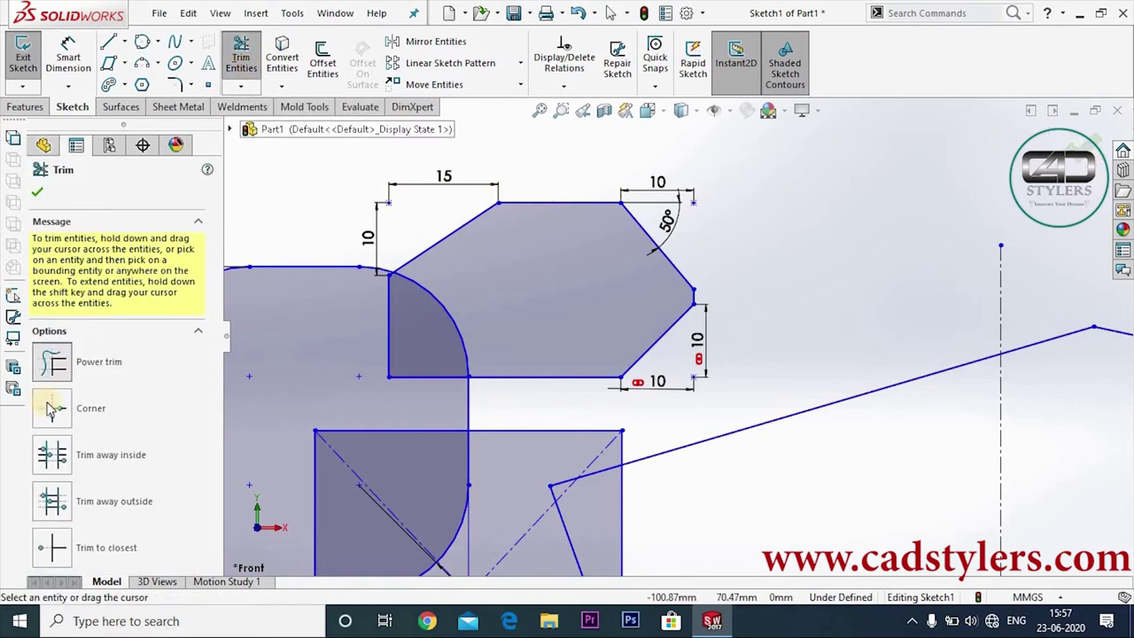
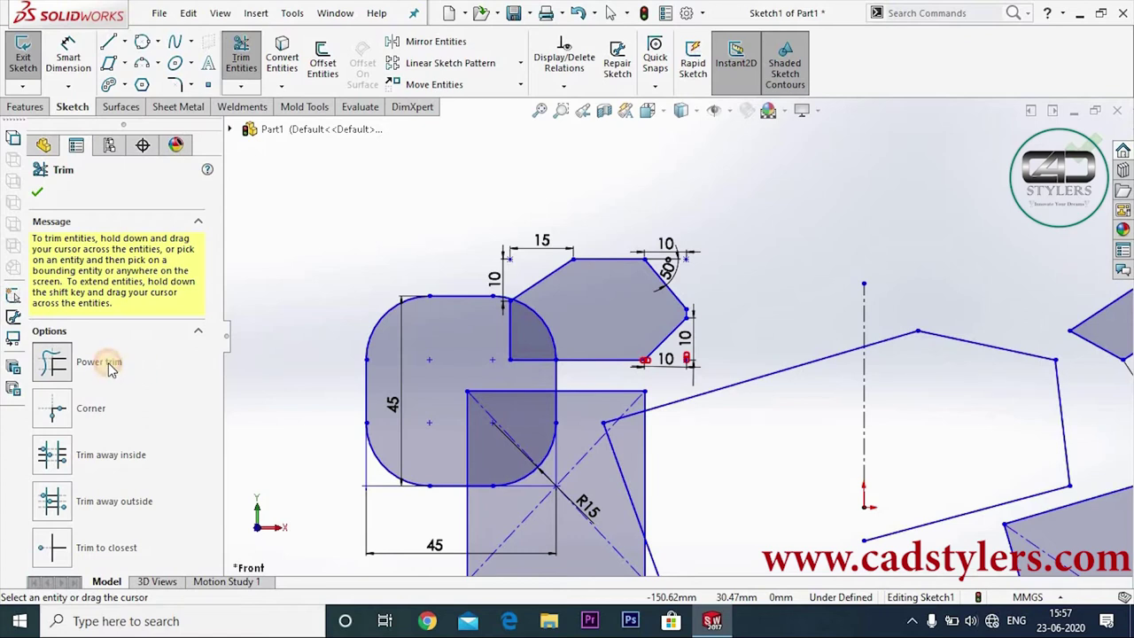
Step: Power-trim the crossing segments of the rounded square, polygon and slot, accepting the slot break
mouse_move(459, 278)
mouse_down()
mouse_move(384, 400)
mouse_move(336, 299)
mouse_move(531, 496)
mouse_move(598, 372)
mouse_move(639, 240)
mouse_move(580, 321)
mouse_move(526, 348)
mouse_up()
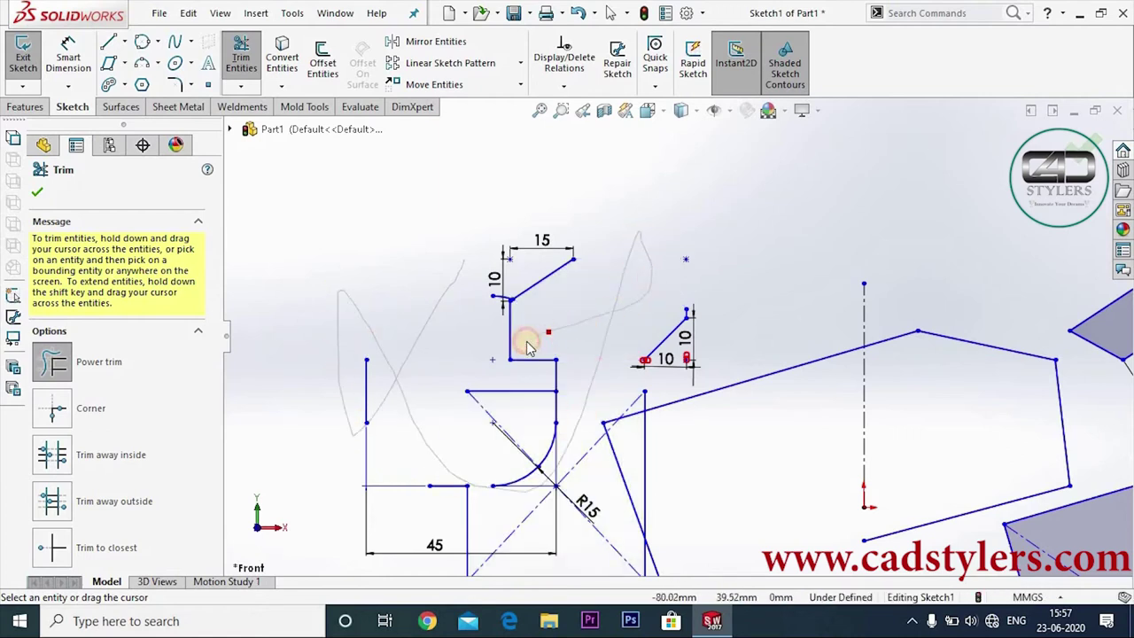
mouse_move(507, 301)
mouse_down()
mouse_move(522, 280)
mouse_move(528, 476)
mouse_move(721, 392)
mouse_move(629, 330)
mouse_move(349, 346)
mouse_move(643, 392)
mouse_move(729, 306)
mouse_move(689, 278)
mouse_move(659, 311)
mouse_move(623, 519)
mouse_move(611, 367)
mouse_move(496, 481)
mouse_move(431, 437)
mouse_move(355, 499)
mouse_move(805, 352)
mouse_up()
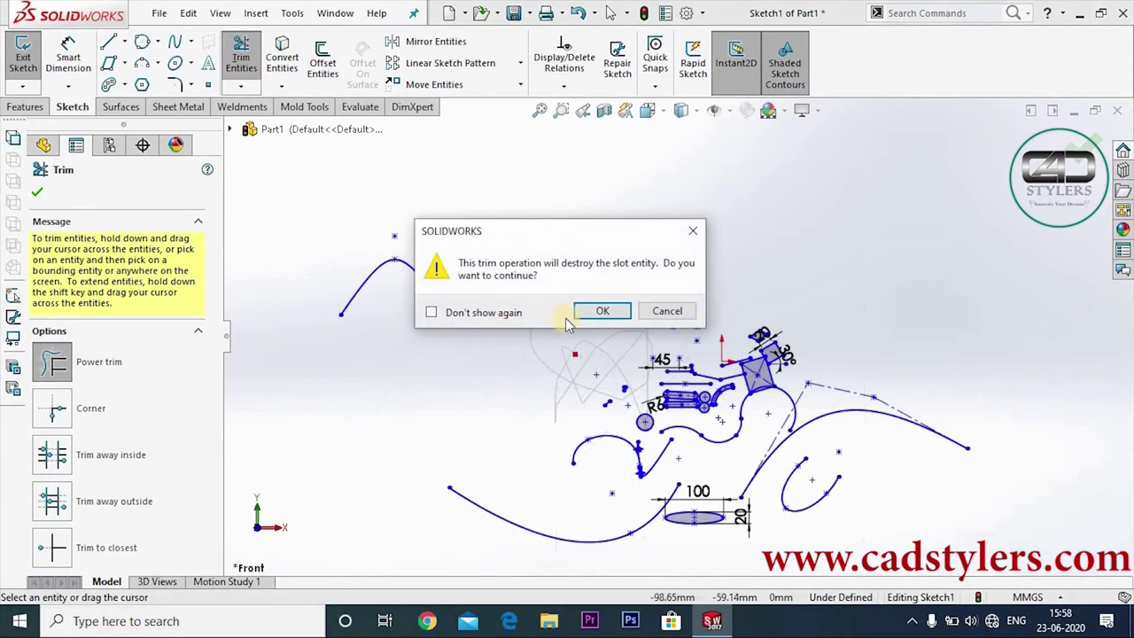
click(598, 312)
drag(780, 303, 645, 476)
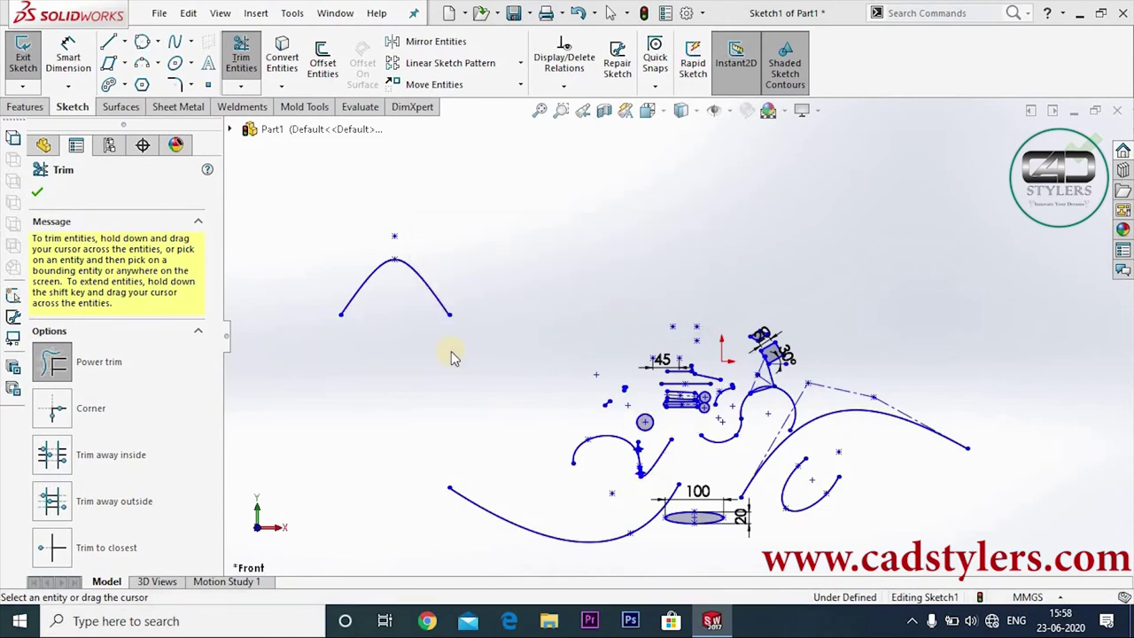
click(37, 191)
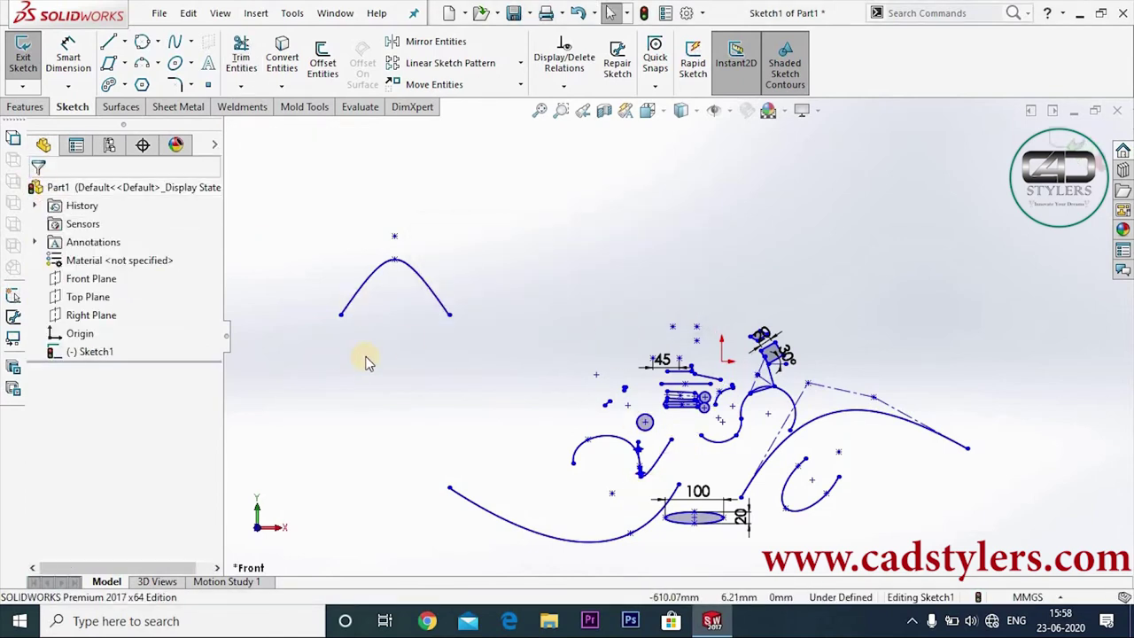
Step: Extend the long slanted line with Extend Entities until it reaches the circle
click(244, 87)
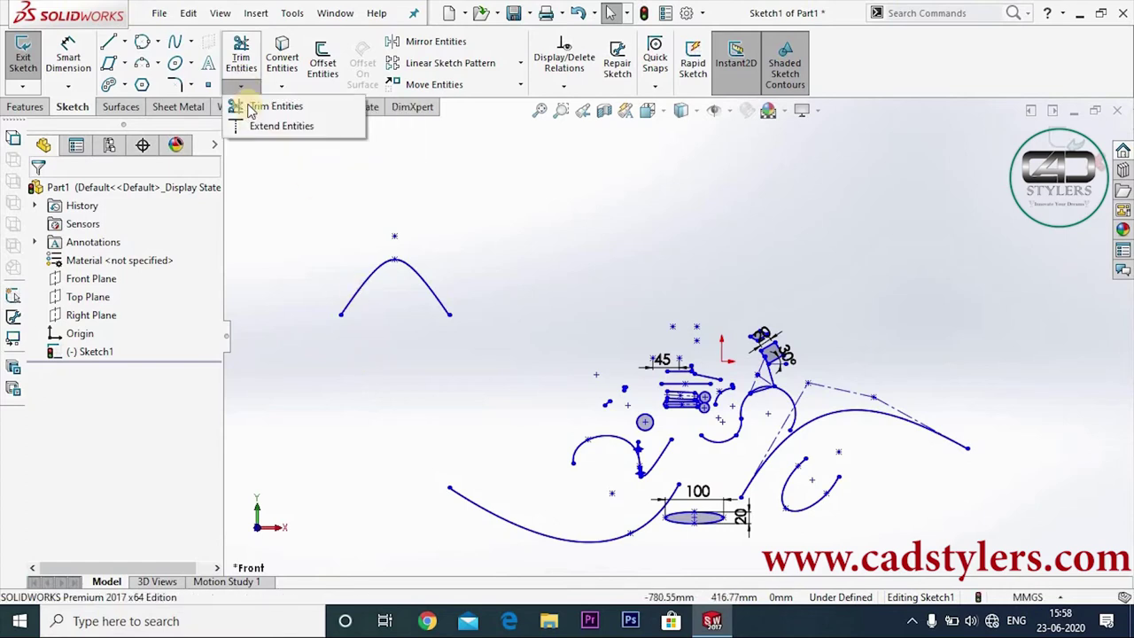
click(257, 127)
scroll(745, 418, down, 2)
scroll(745, 418, down, 2)
scroll(745, 418, down, 2)
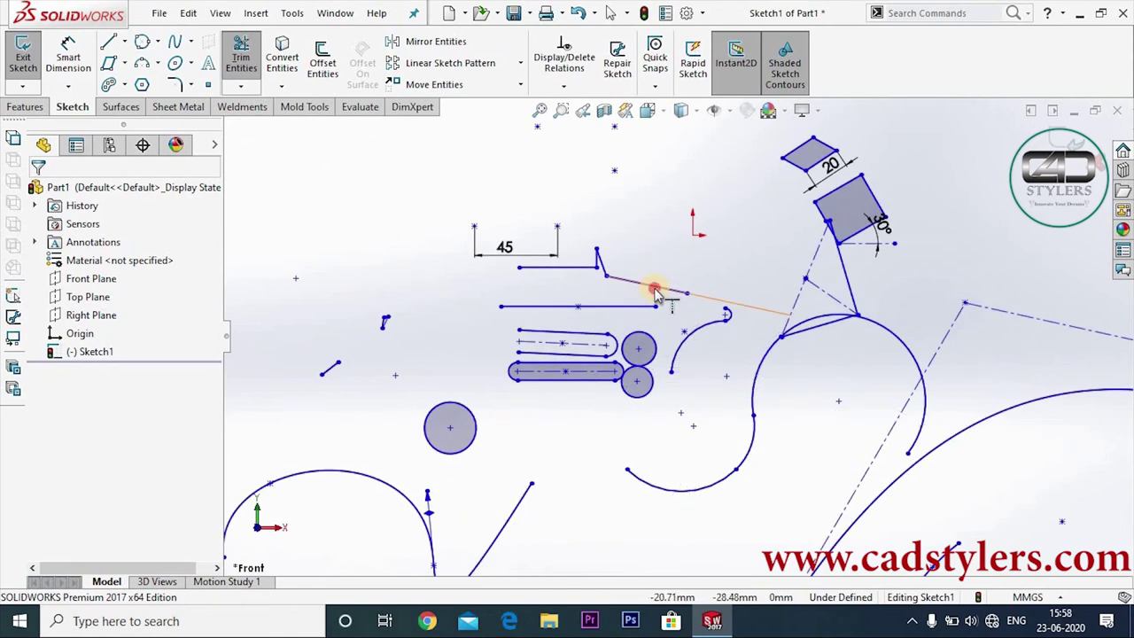
click(655, 295)
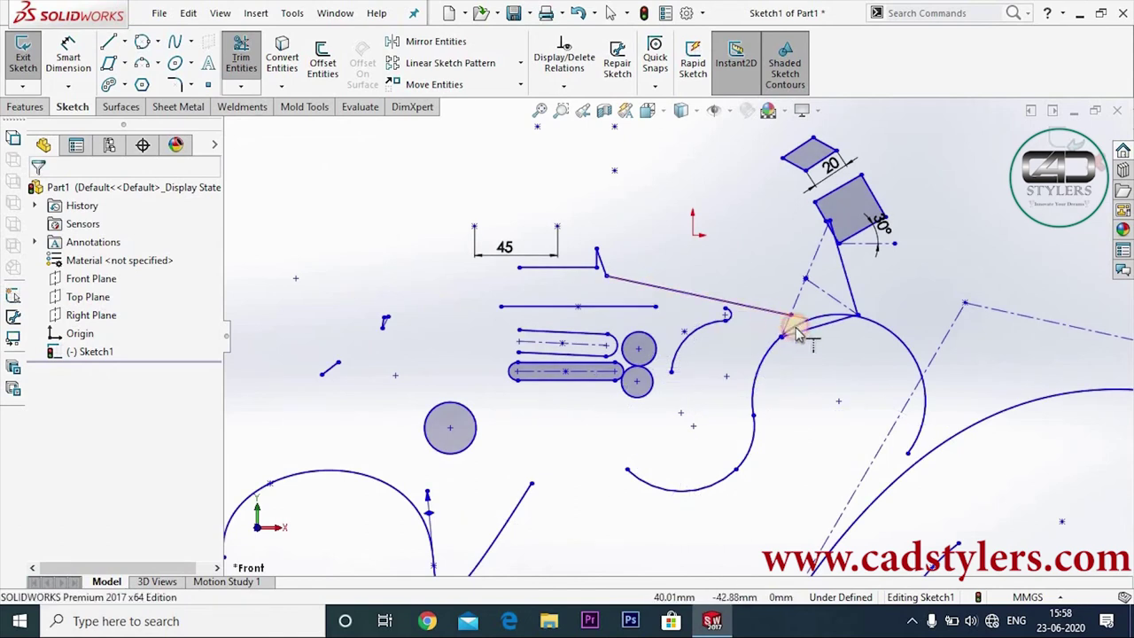
Step: Extend the same slanted line further so it ends on the large spline
scroll(776, 322, down, 2)
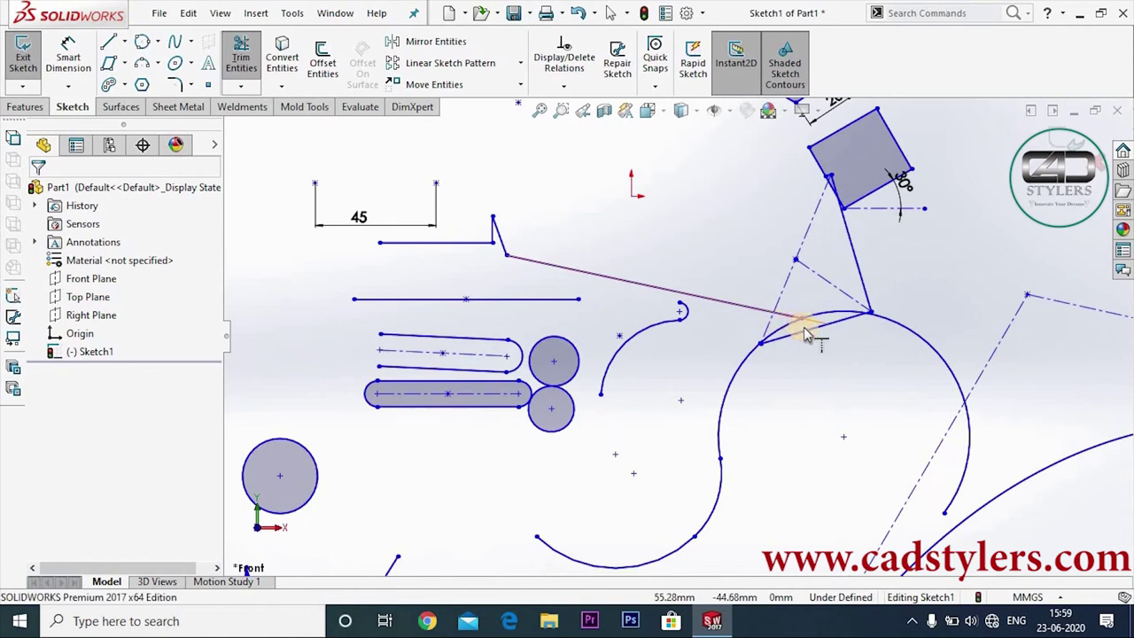
scroll(802, 328, down, 2)
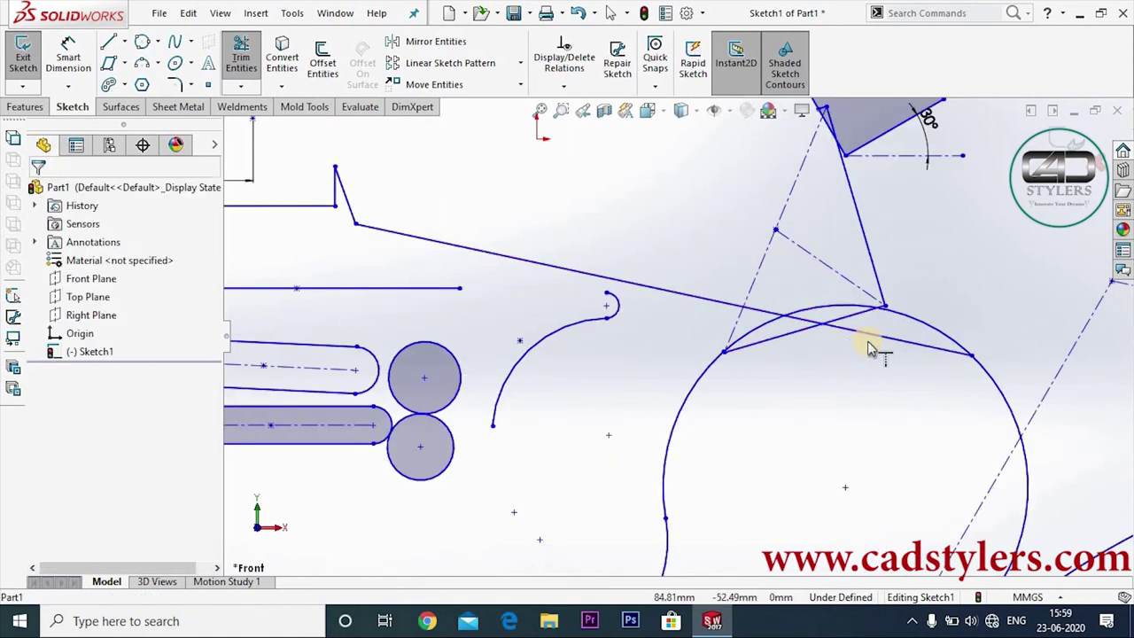
scroll(872, 348, up, 1)
scroll(872, 348, up, 2)
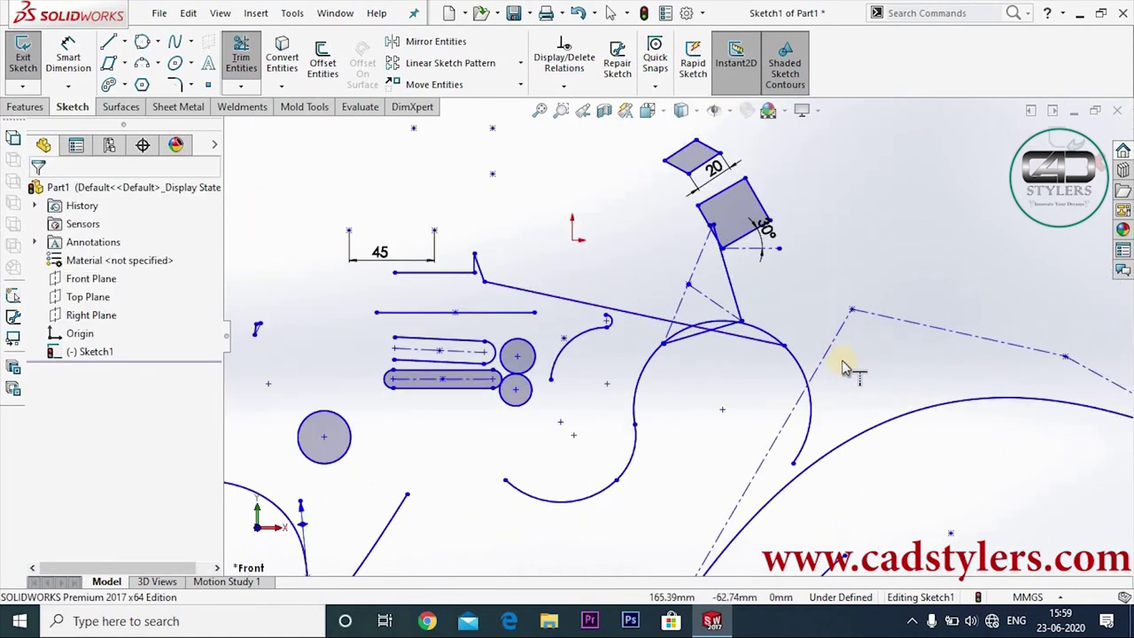
click(809, 354)
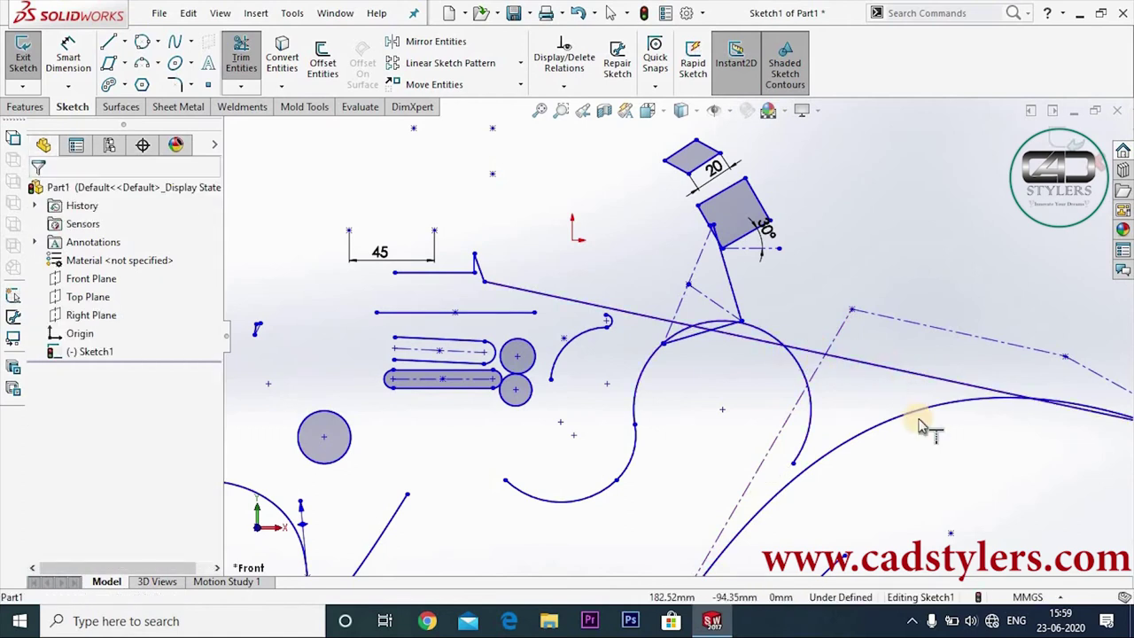
scroll(916, 421, down, 1)
scroll(916, 421, up, 3)
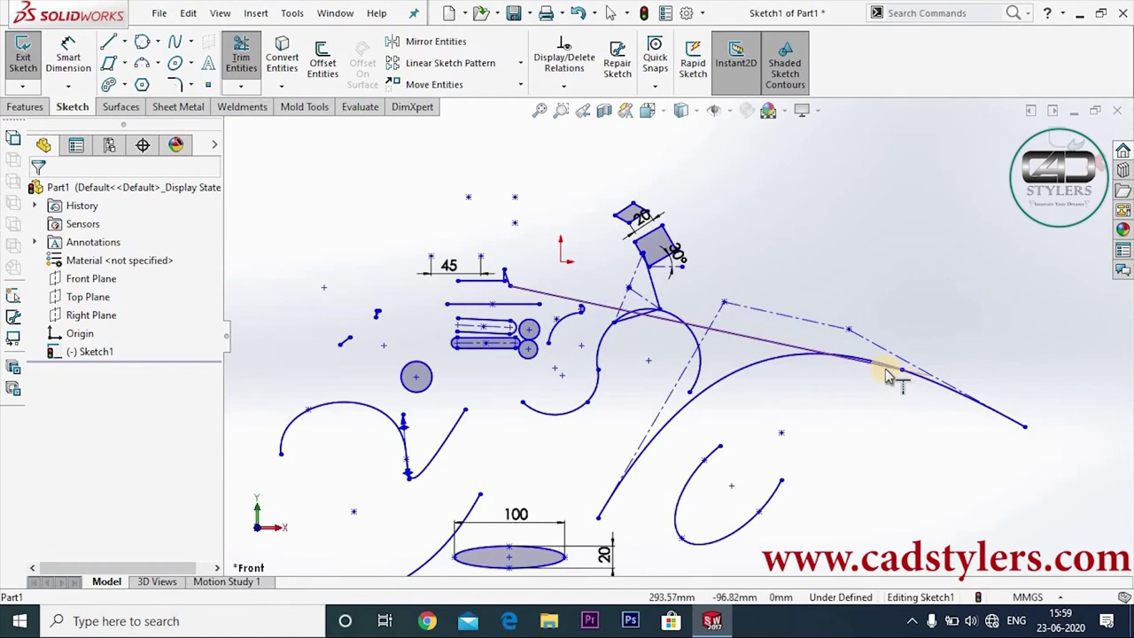
scroll(906, 379, down, 3)
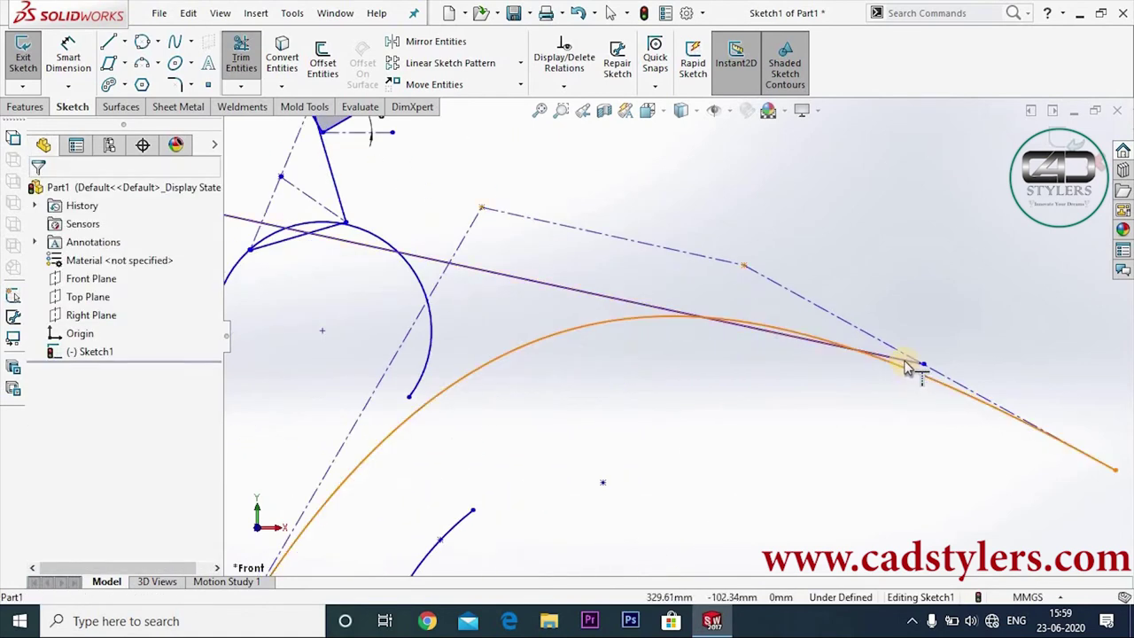
scroll(912, 368, down, 2)
scroll(904, 379, down, 2)
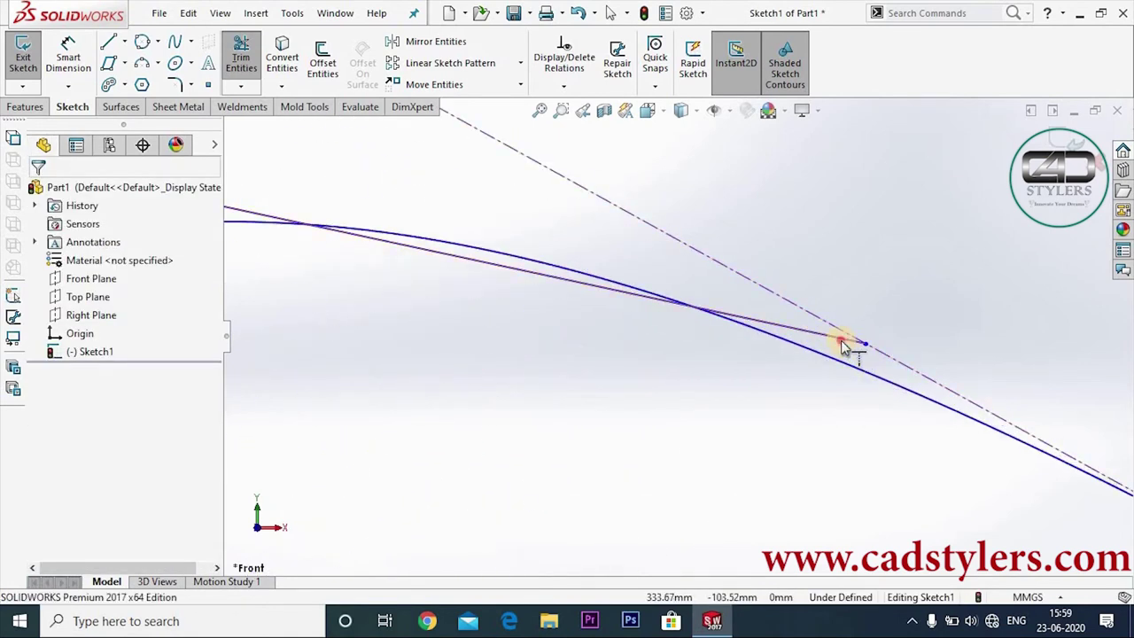
scroll(842, 345, up, 2)
scroll(842, 346, up, 2)
scroll(842, 345, up, 2)
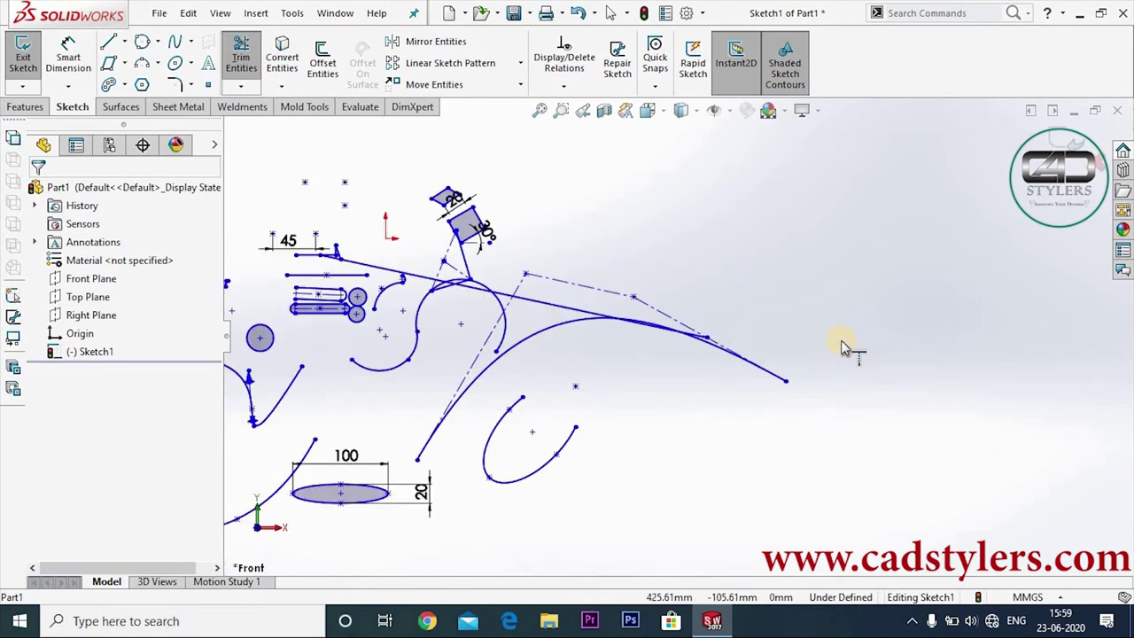
scroll(543, 372, up, 2)
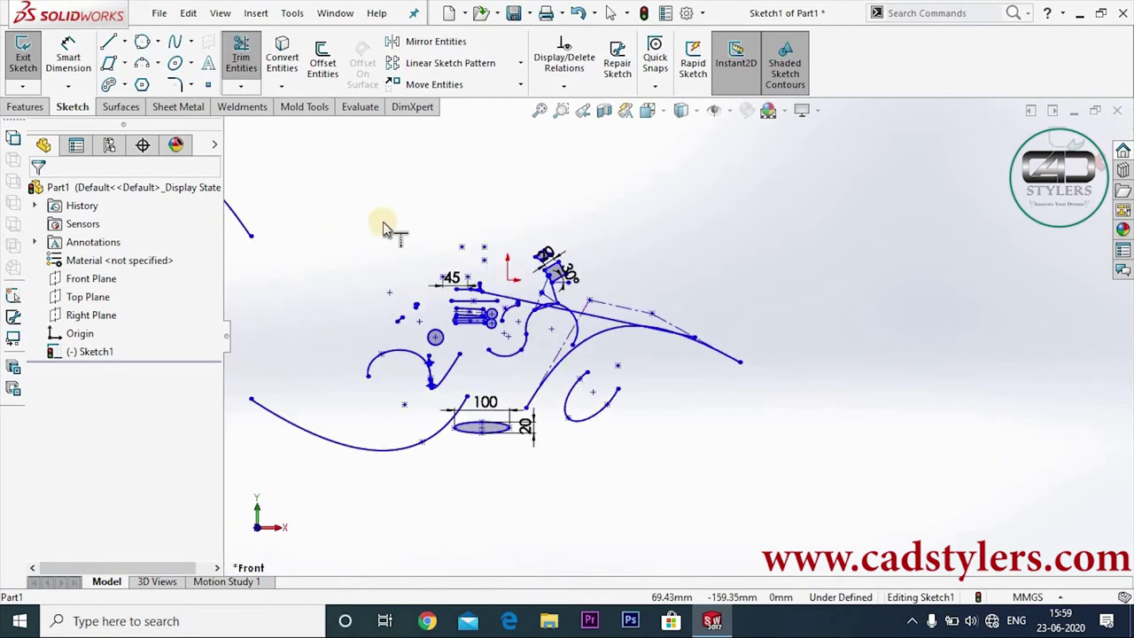
Step: Start Offset Entities and select the V-shaped curve
click(281, 86)
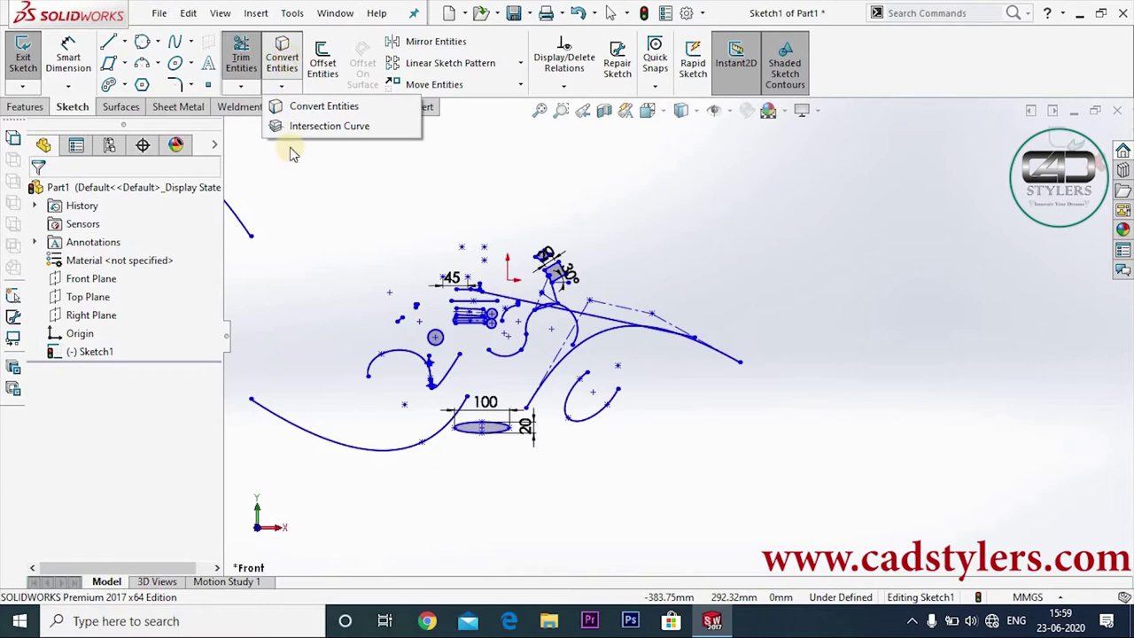
right_click(317, 192)
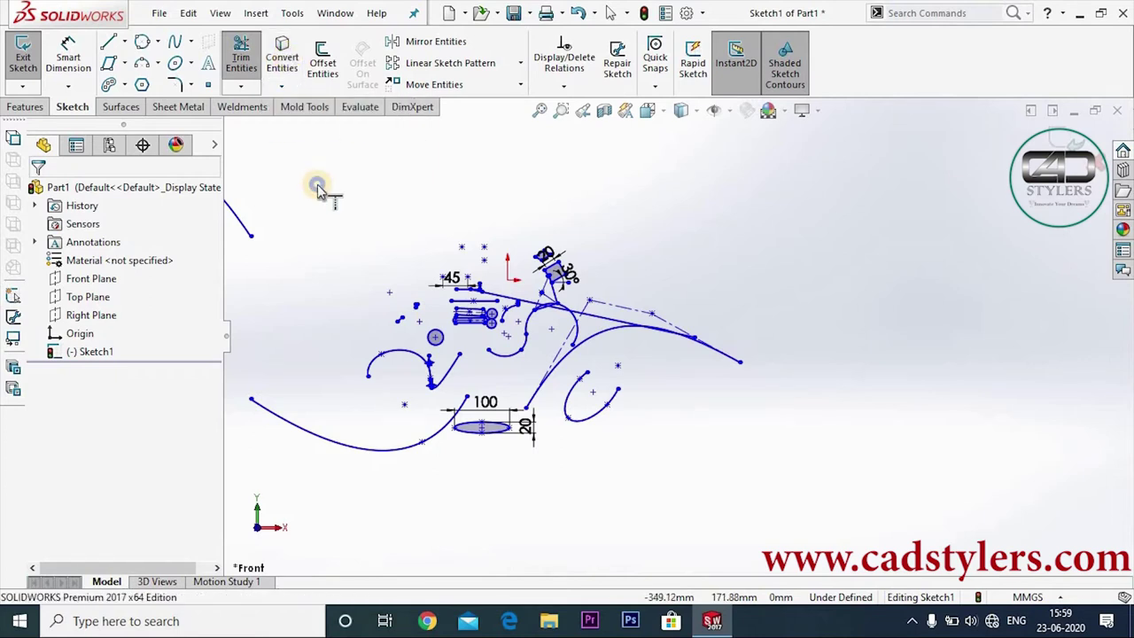
click(387, 196)
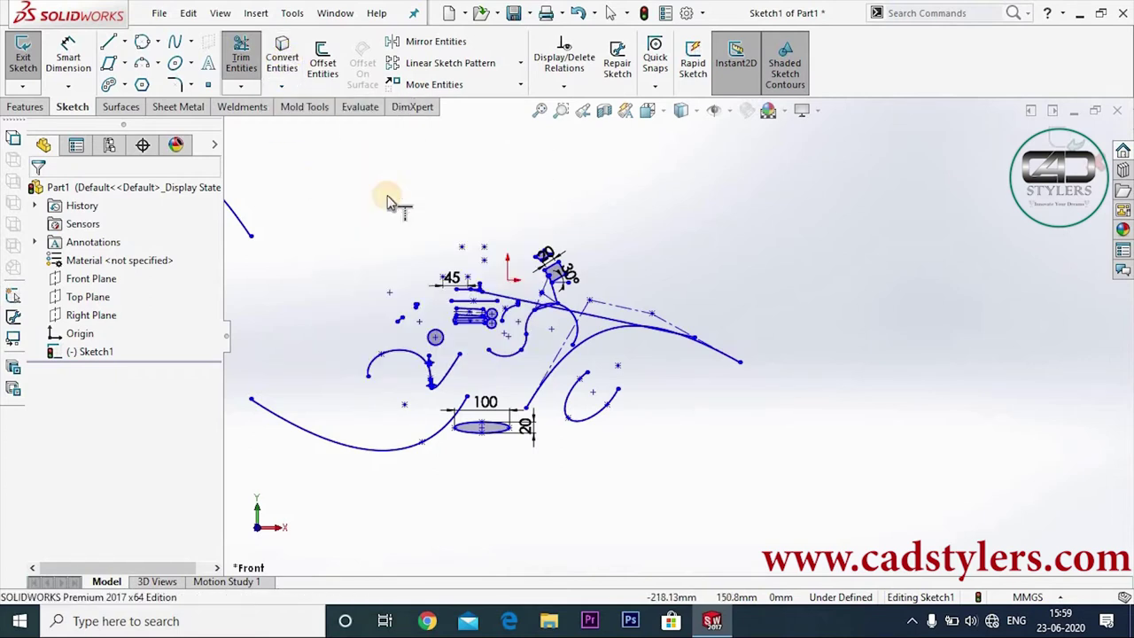
click(324, 70)
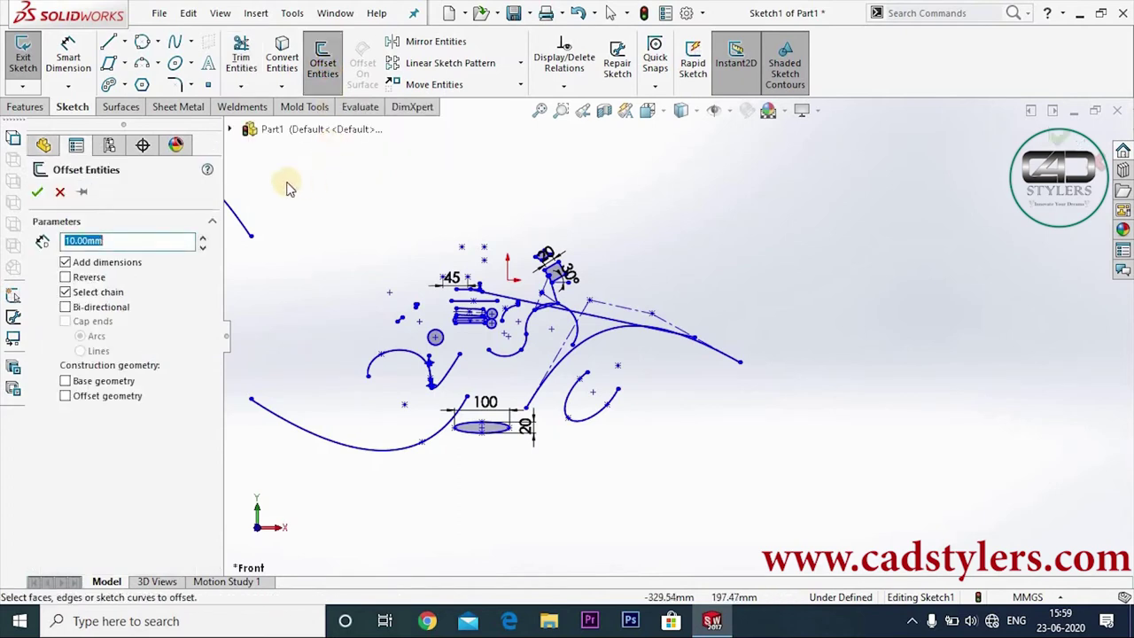
scroll(632, 354, up, 3)
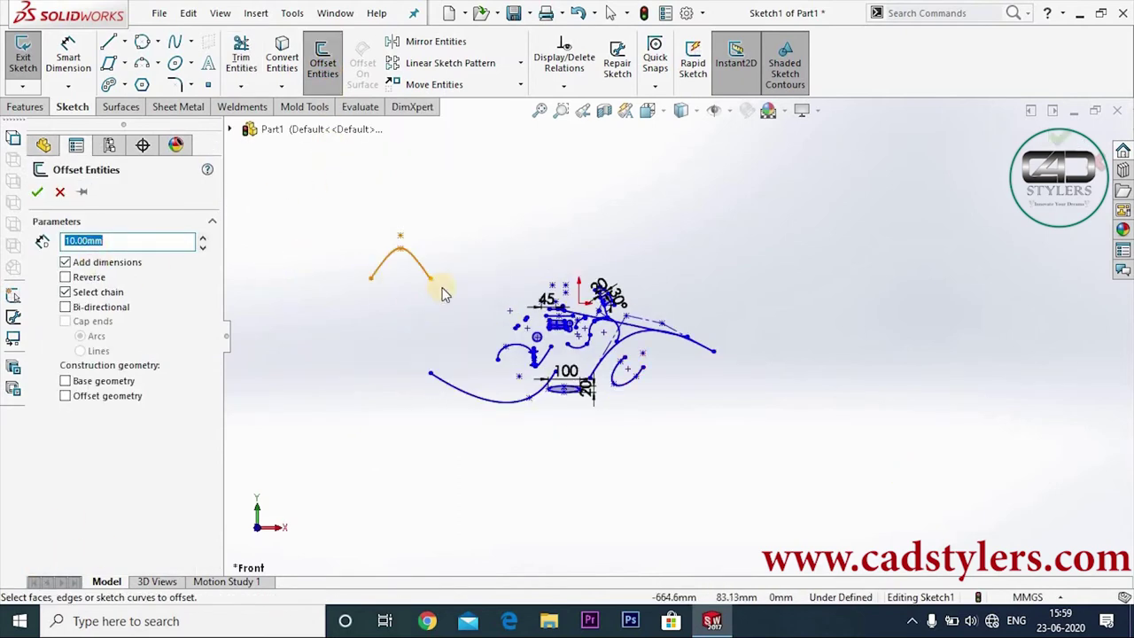
scroll(443, 291, down, 3)
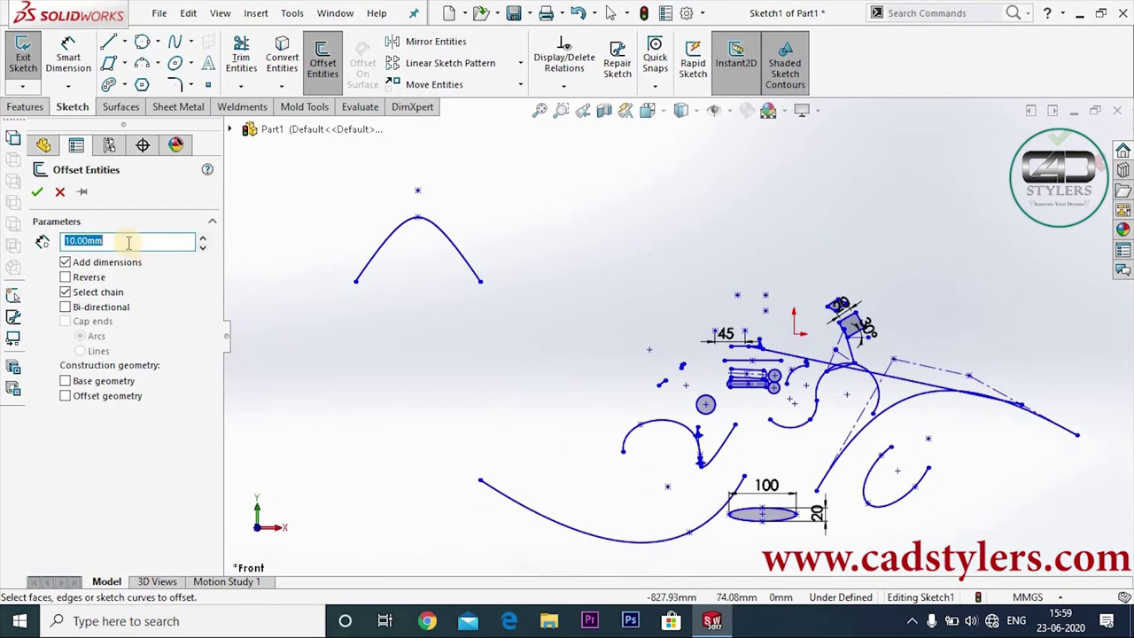
click(400, 233)
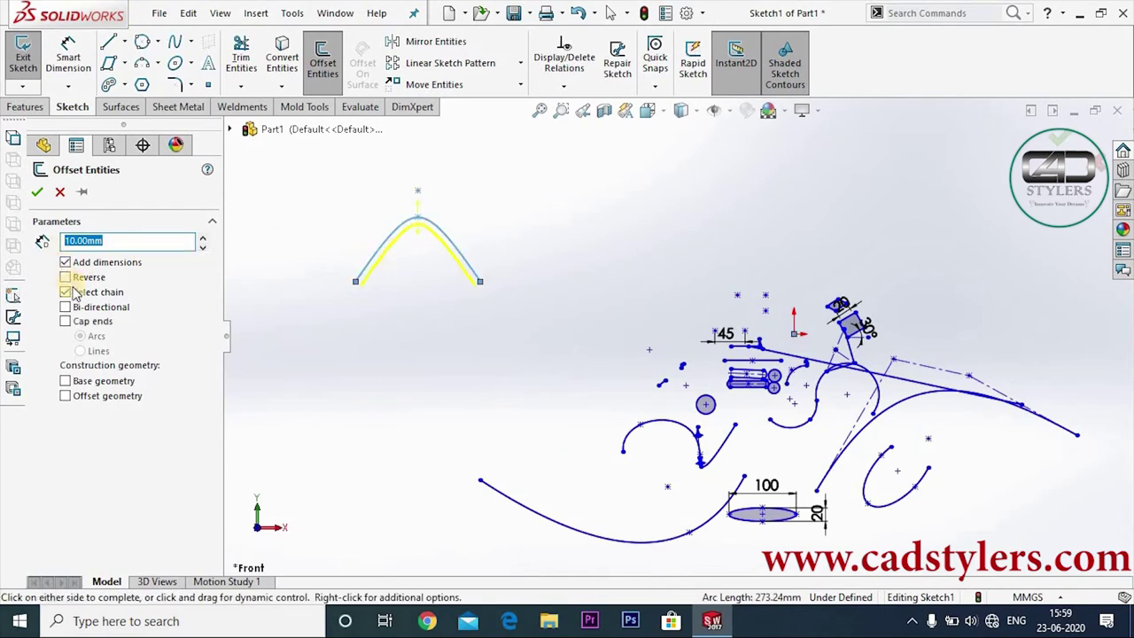
Step: Apply a 10 mm bi-directional offset with arc end caps, original made construction
click(137, 280)
click(87, 280)
click(67, 278)
click(65, 306)
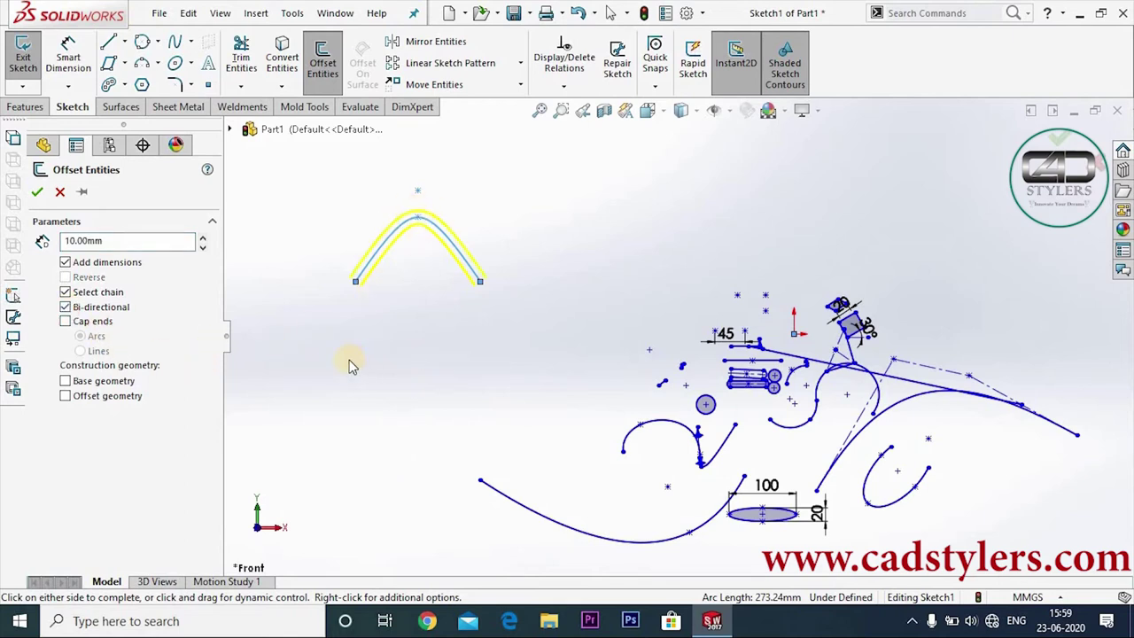
click(69, 322)
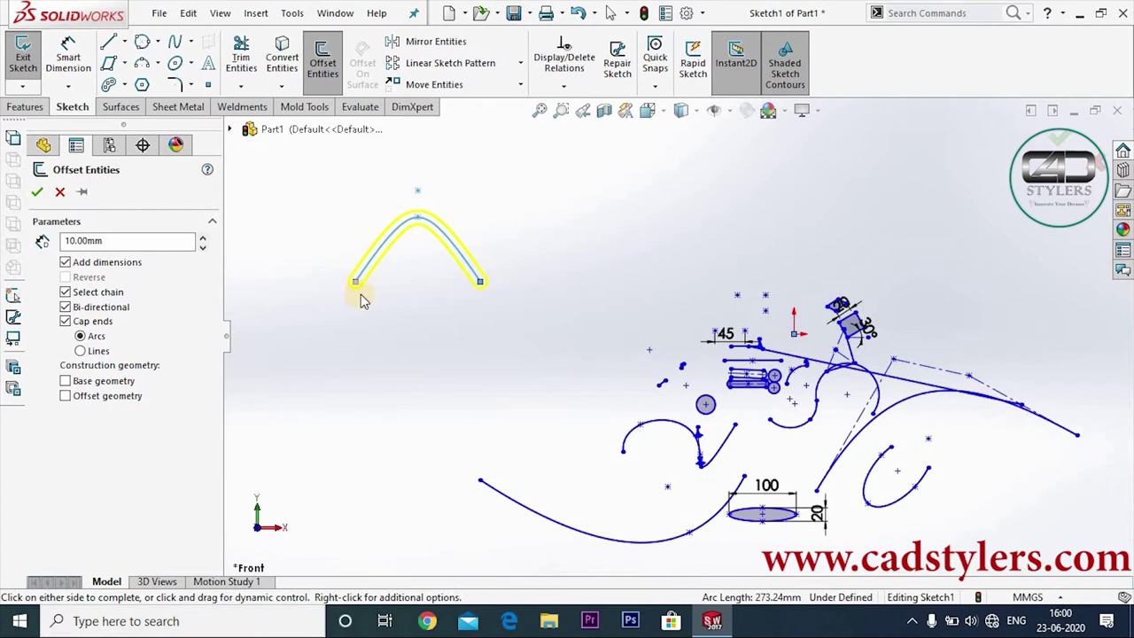
scroll(363, 301, up, 3)
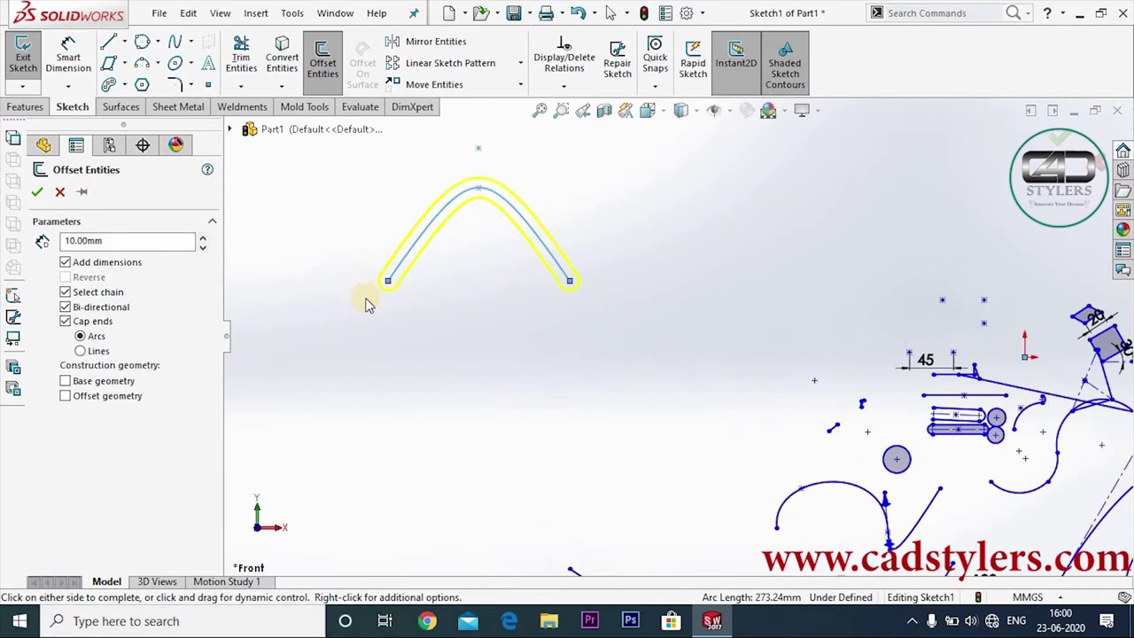
click(80, 335)
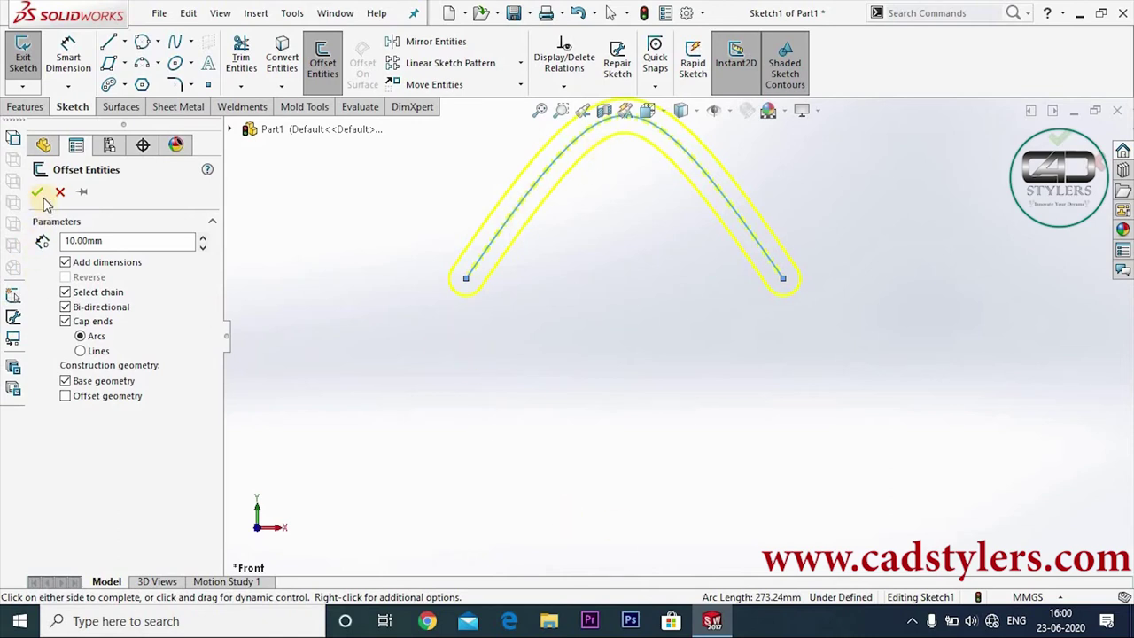
click(341, 403)
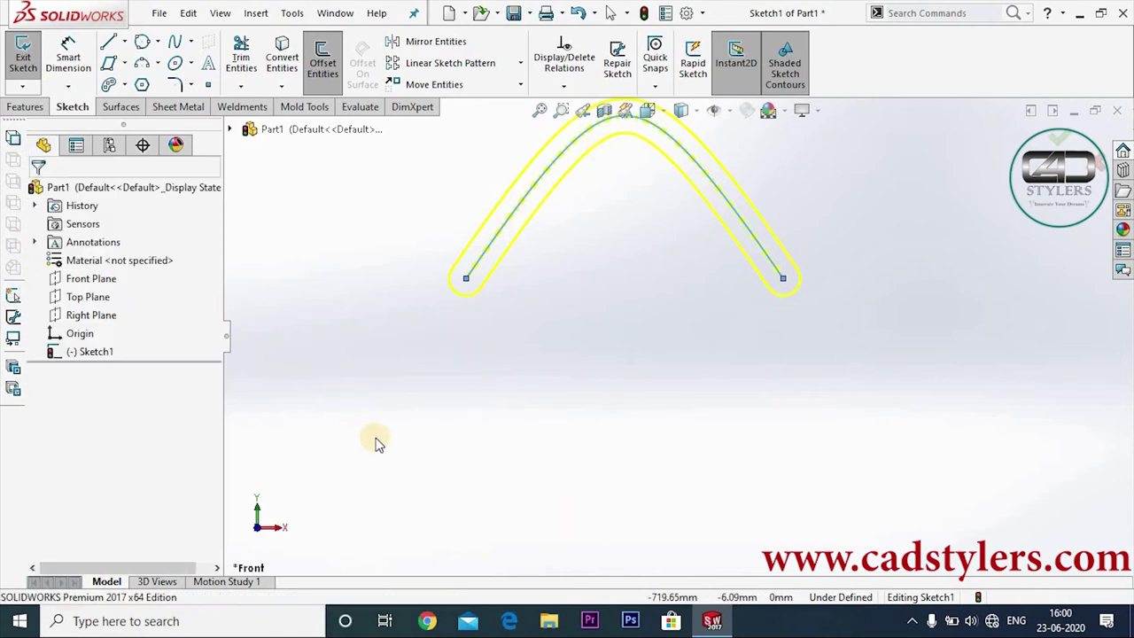
scroll(443, 414, up, 3)
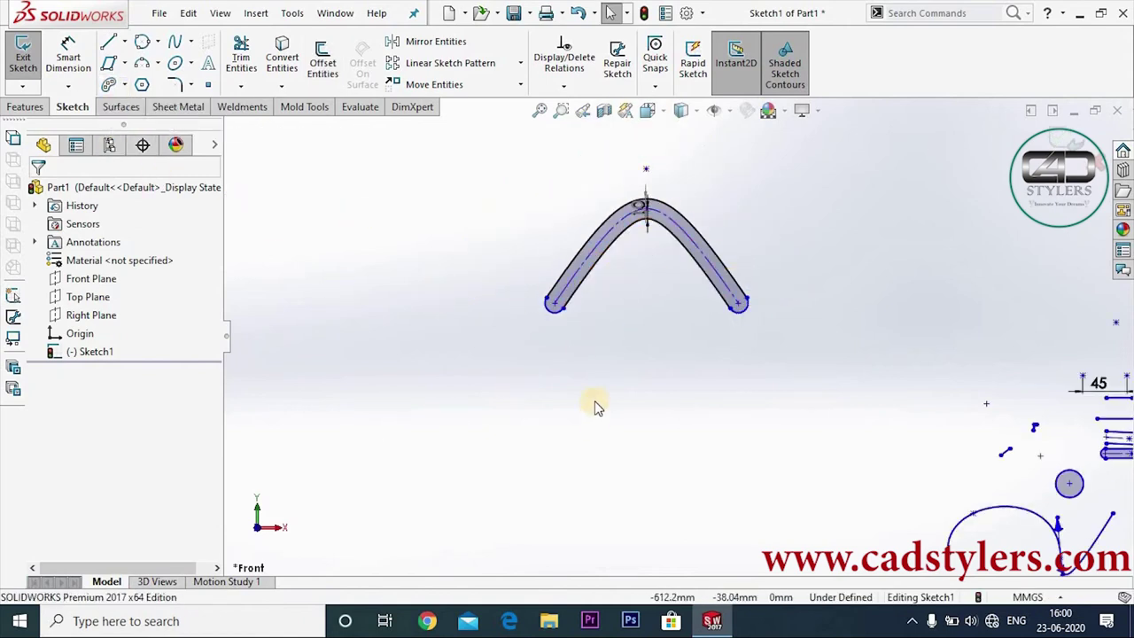
Step: Draw an octagon in the sketch with the Polygon tool
scroll(594, 421, up, 2)
scroll(937, 421, up, 1)
scroll(938, 421, down, 2)
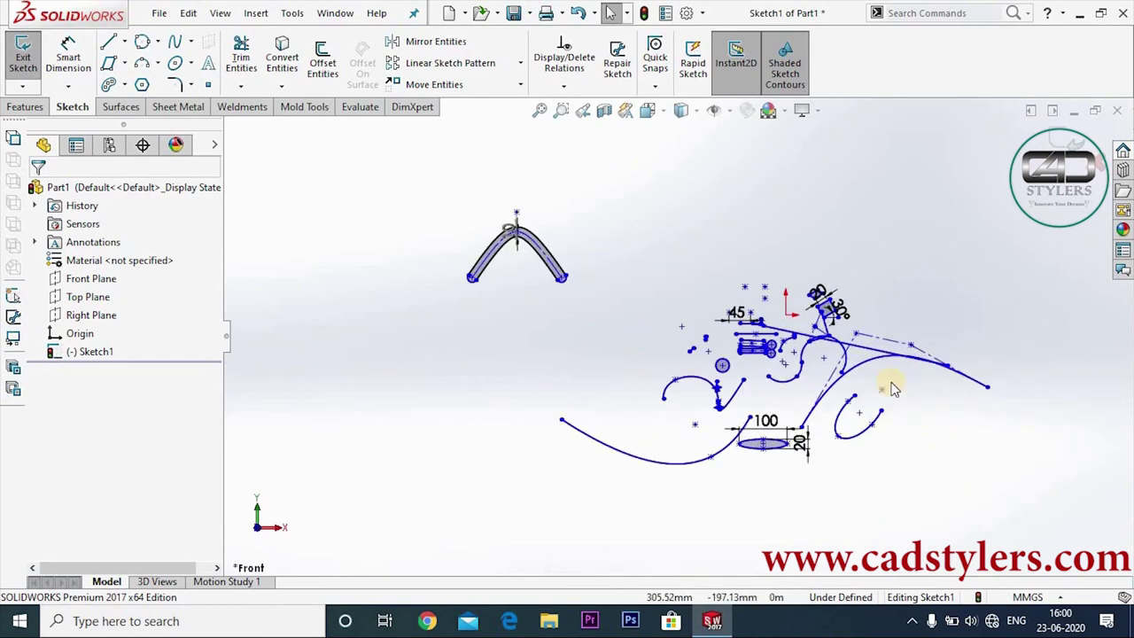
scroll(891, 380, down, 4)
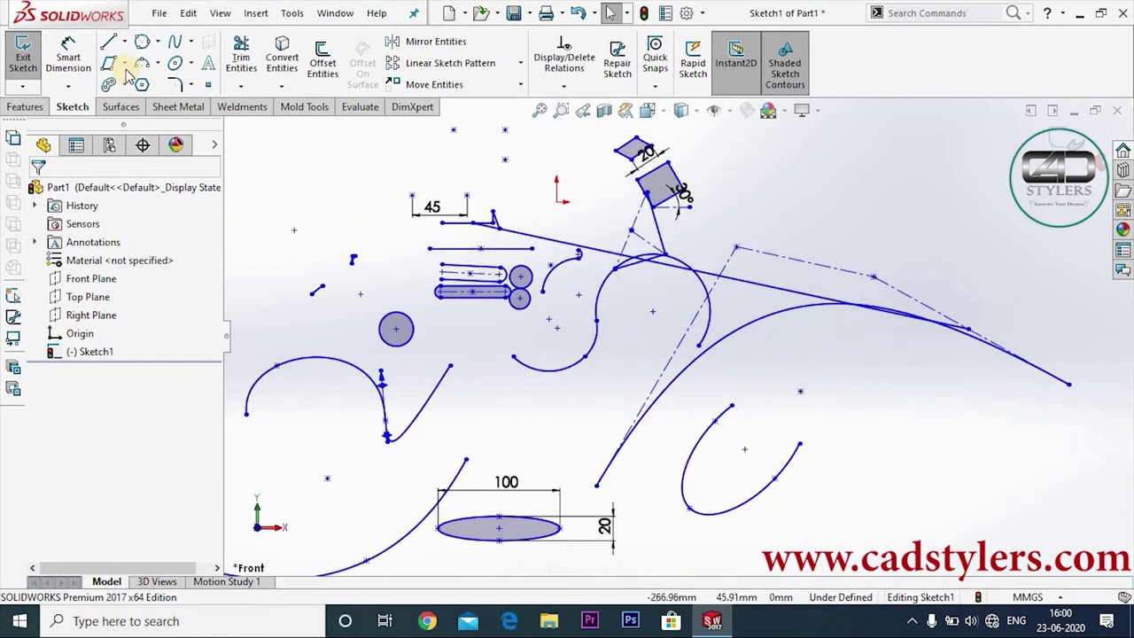
click(324, 68)
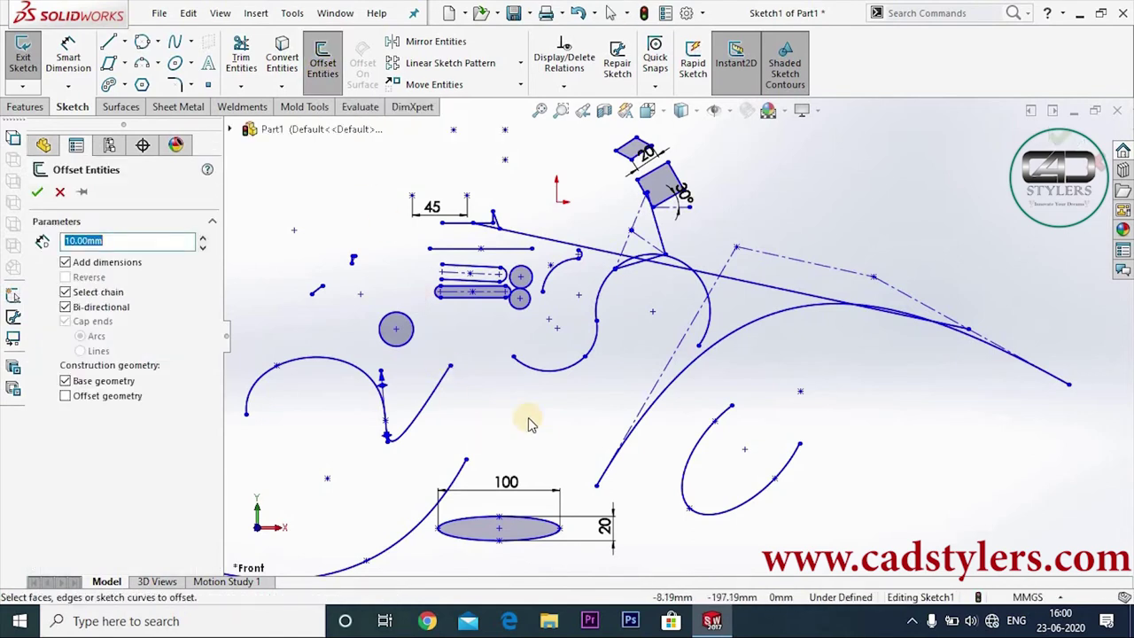
scroll(526, 417, up, 2)
click(60, 193)
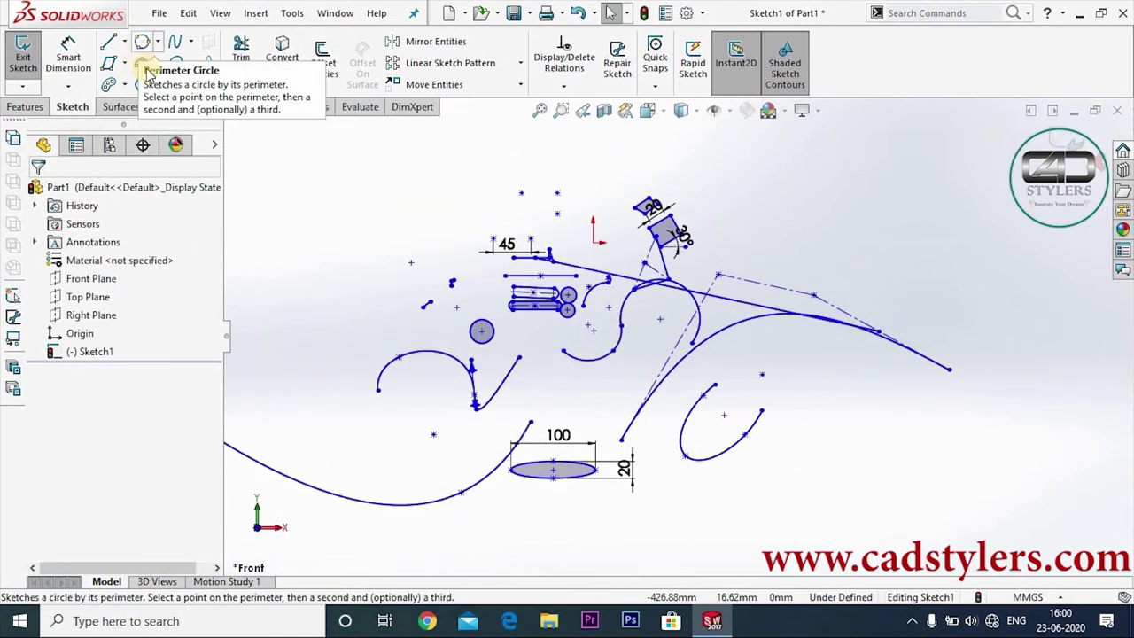
click(142, 84)
click(314, 286)
click(337, 232)
Step: Offset the whole octagon outline 10 mm outward, one-directional with chain selection
right_click(375, 235)
click(474, 205)
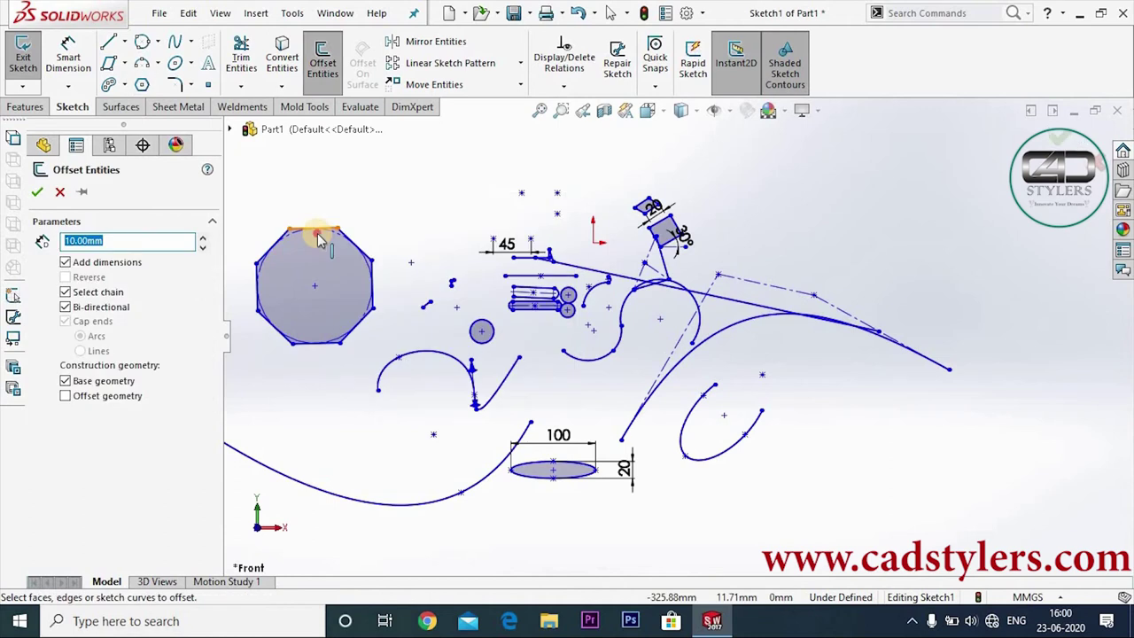
click(326, 285)
click(65, 307)
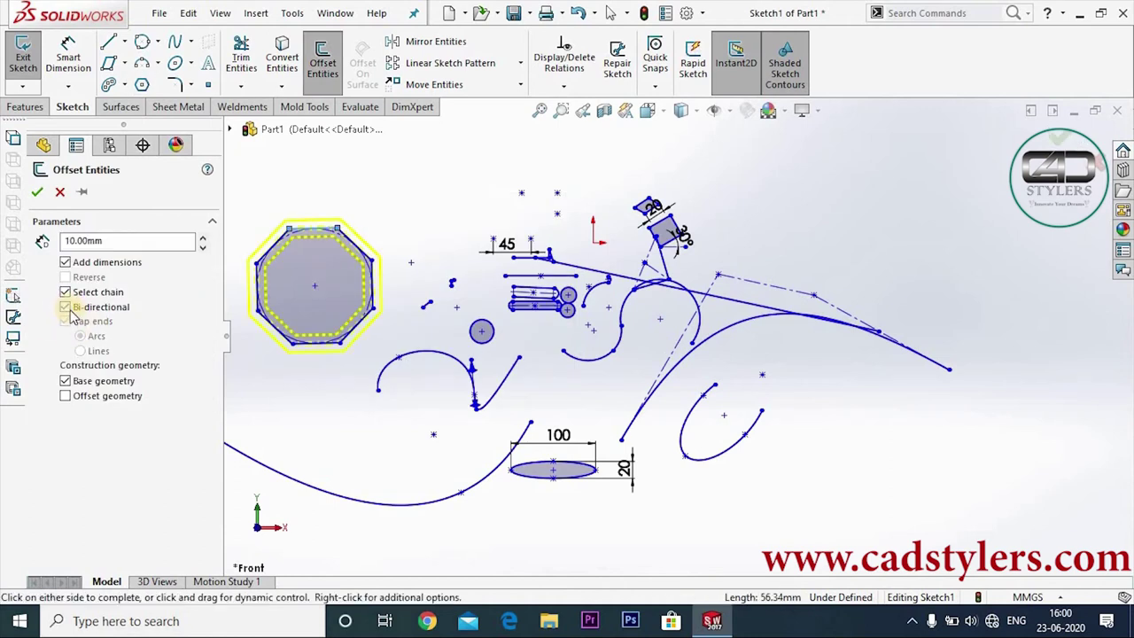
click(67, 309)
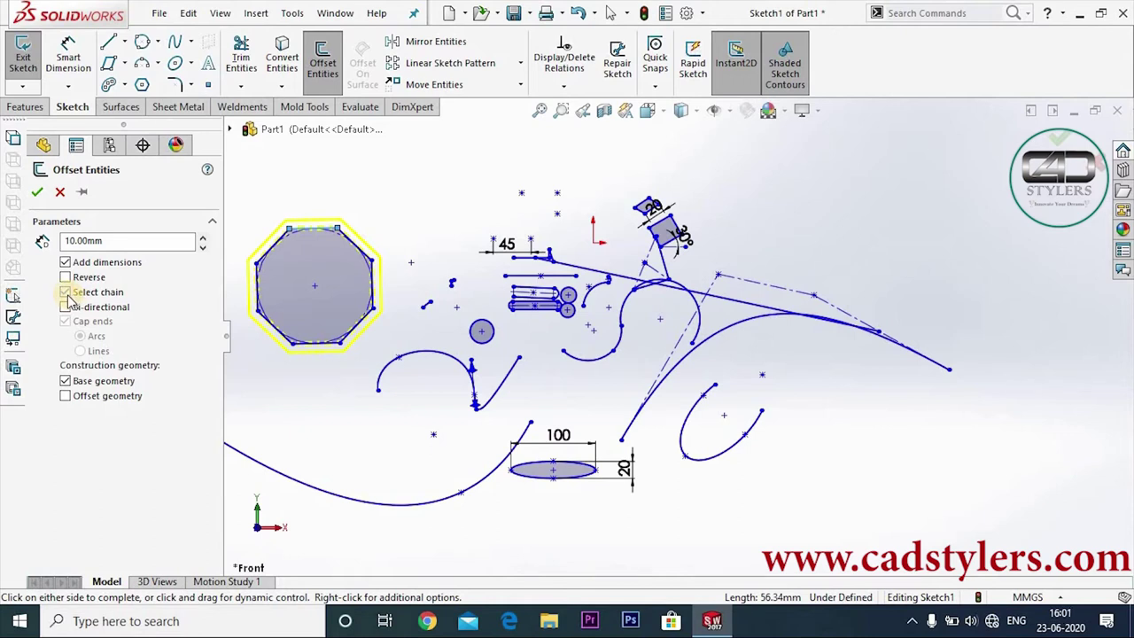
click(65, 292)
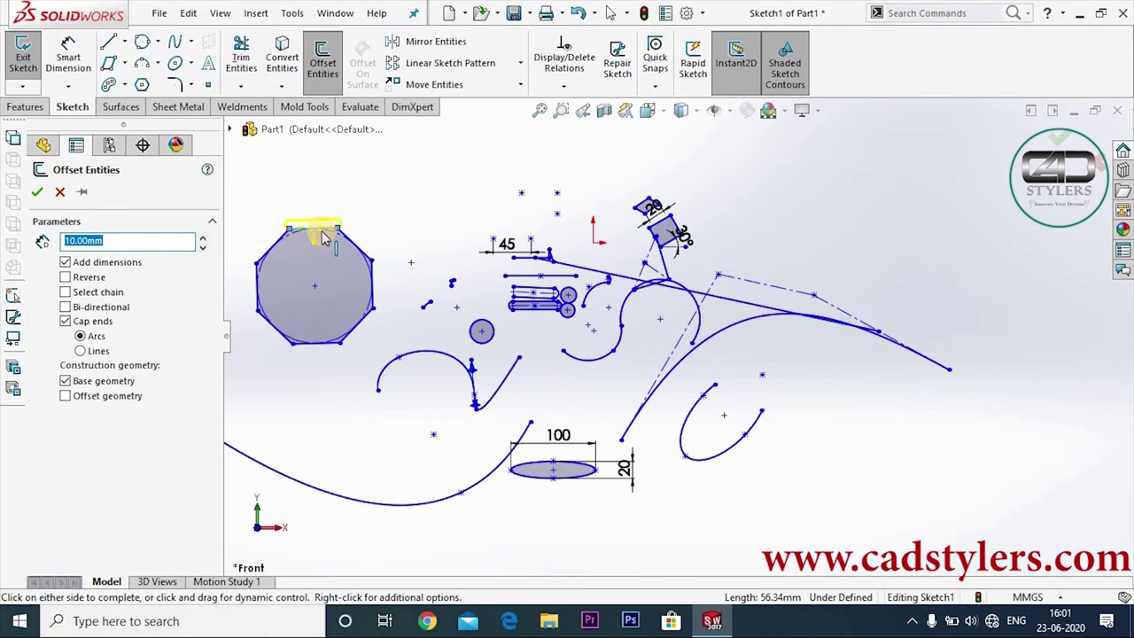
click(65, 292)
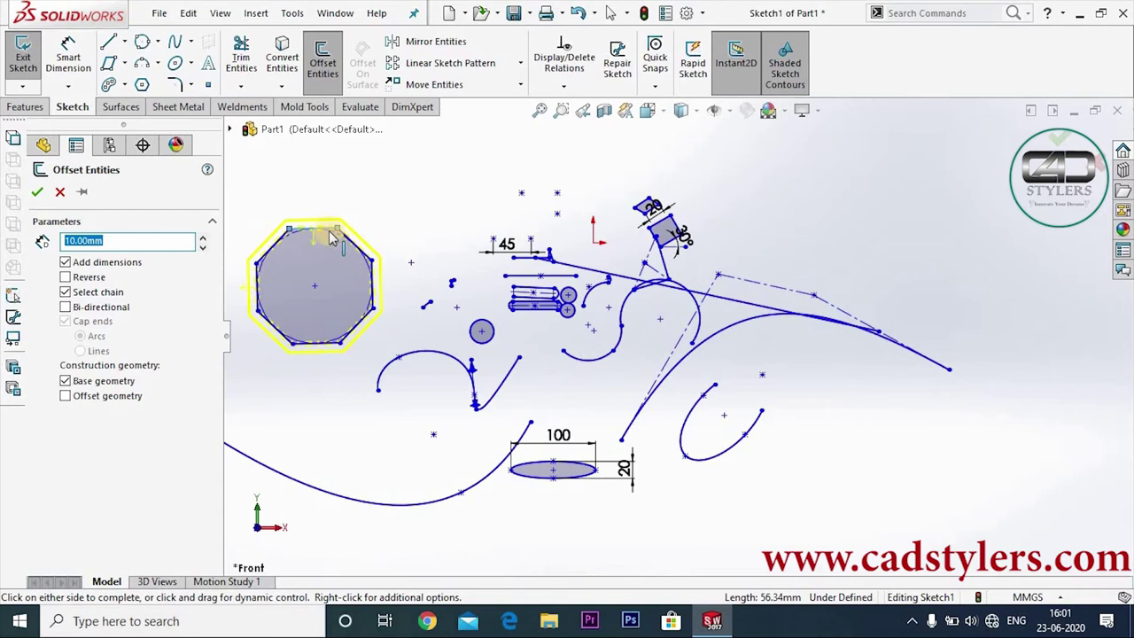
click(74, 279)
click(75, 278)
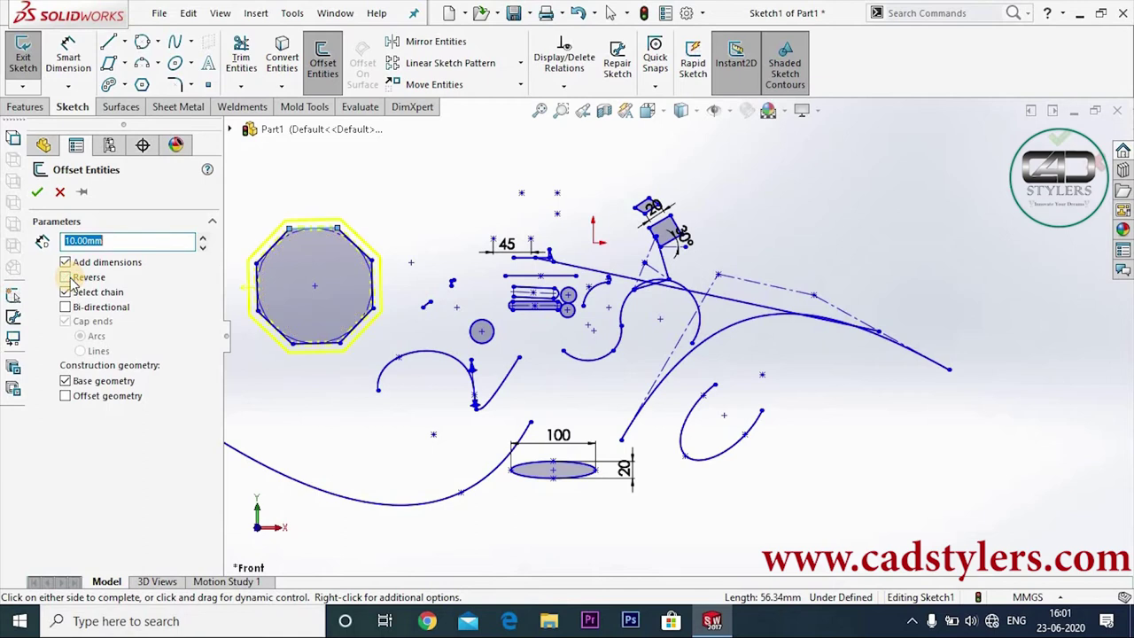
click(37, 194)
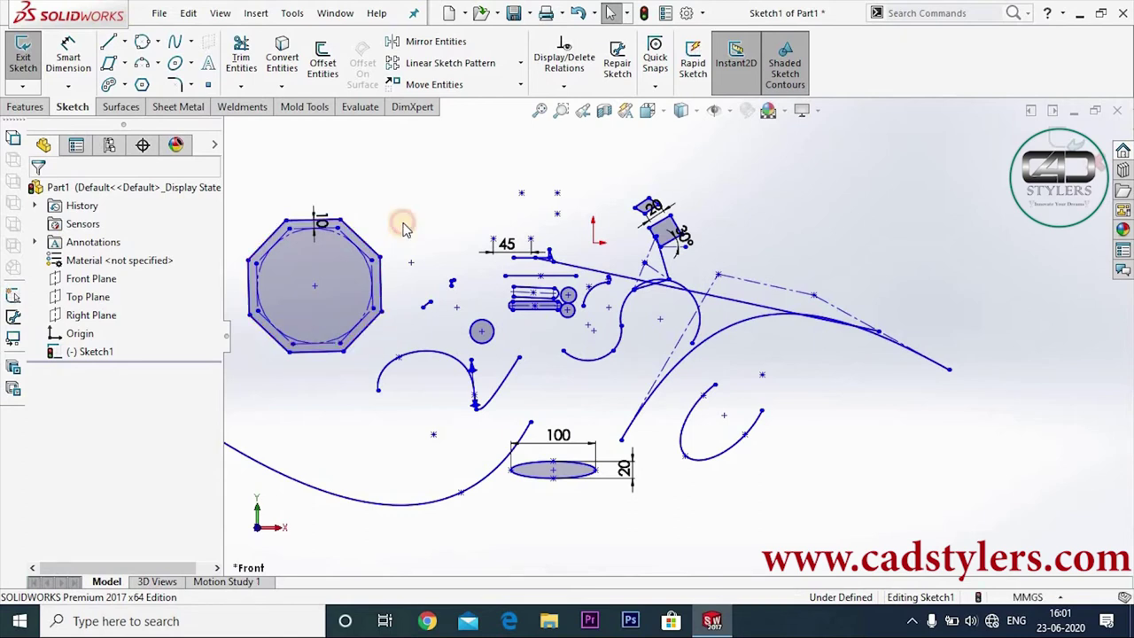
Step: Mirror the octagon lines, Spline1 and Arc30 about Line33
click(427, 44)
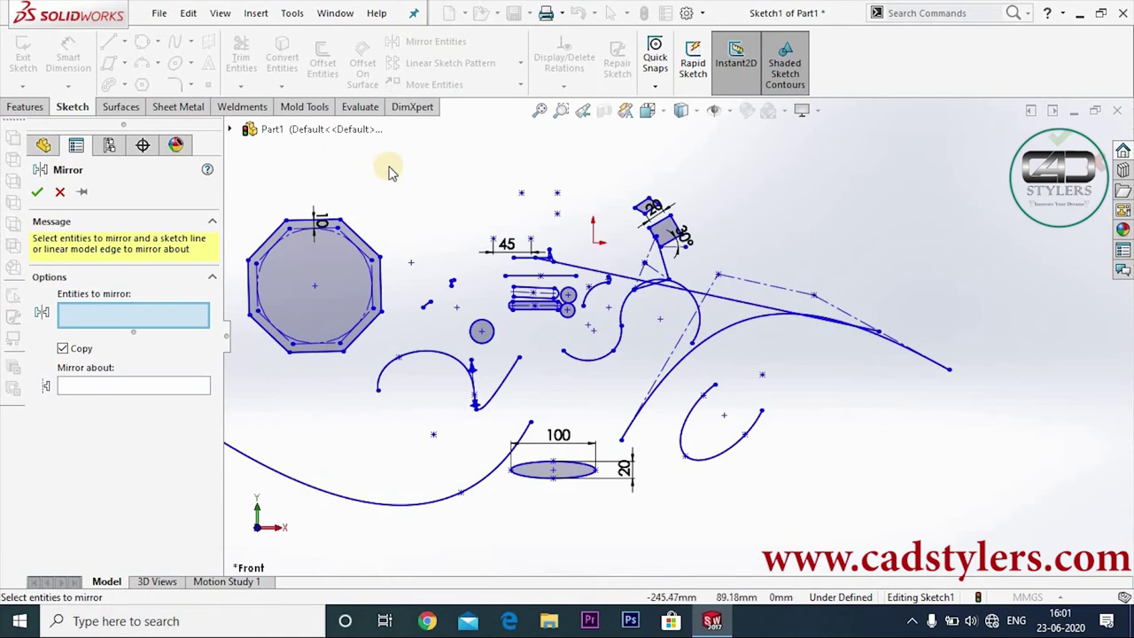
drag(263, 363, 257, 374)
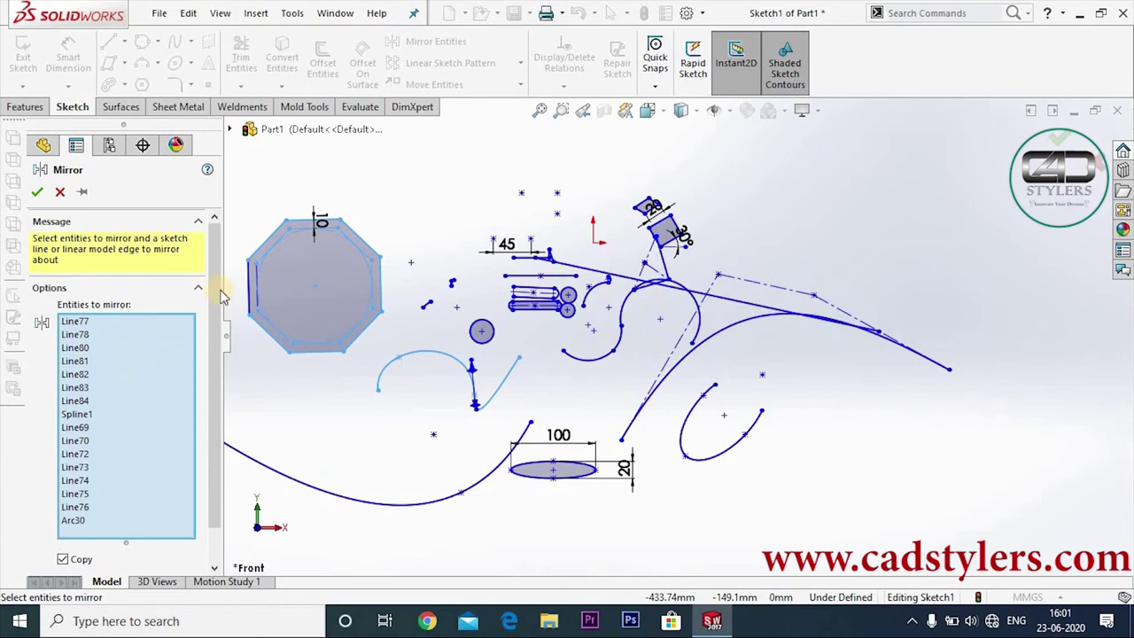
scroll(204, 426, down, 1)
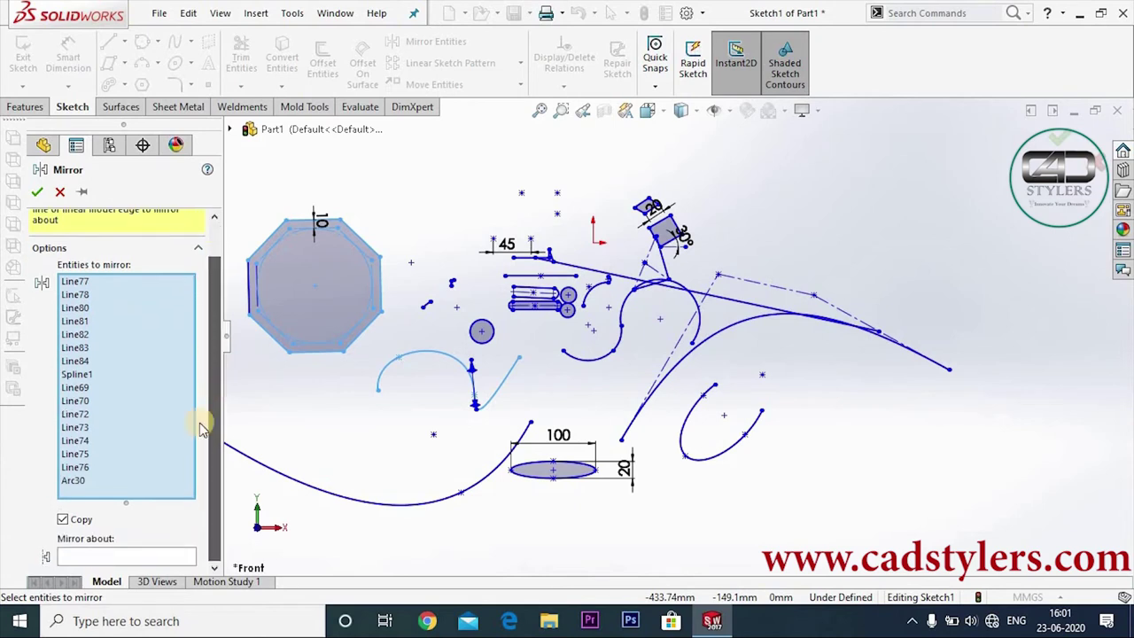
click(102, 555)
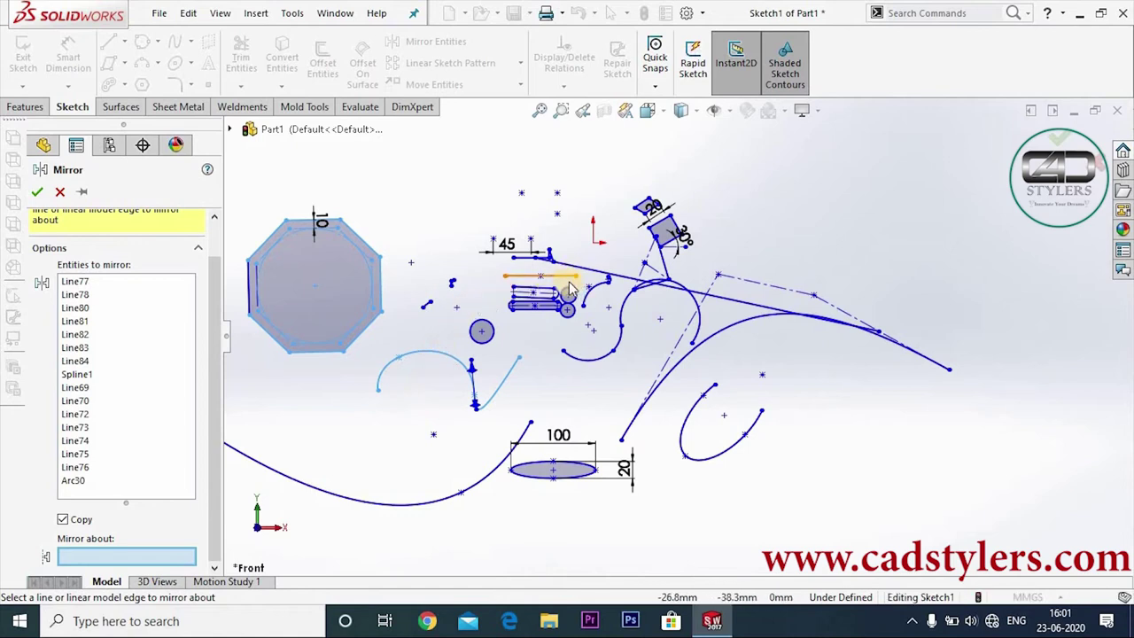
scroll(571, 290, down, 2)
scroll(571, 290, down, 1)
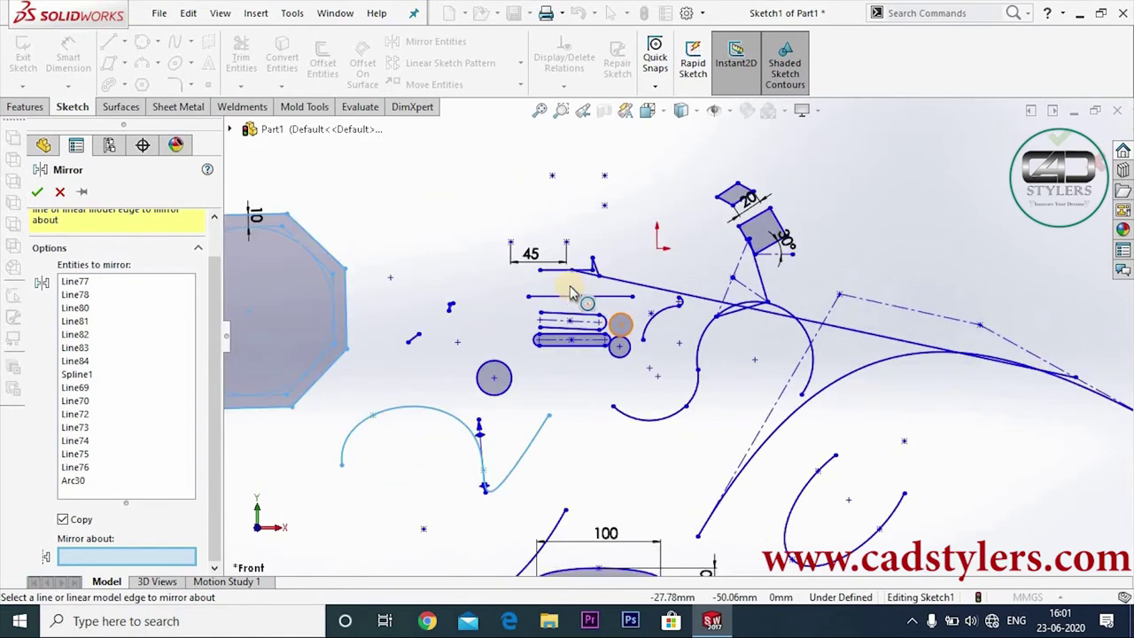
scroll(577, 306, down, 2)
scroll(577, 310, up, 2)
scroll(673, 314, up, 1)
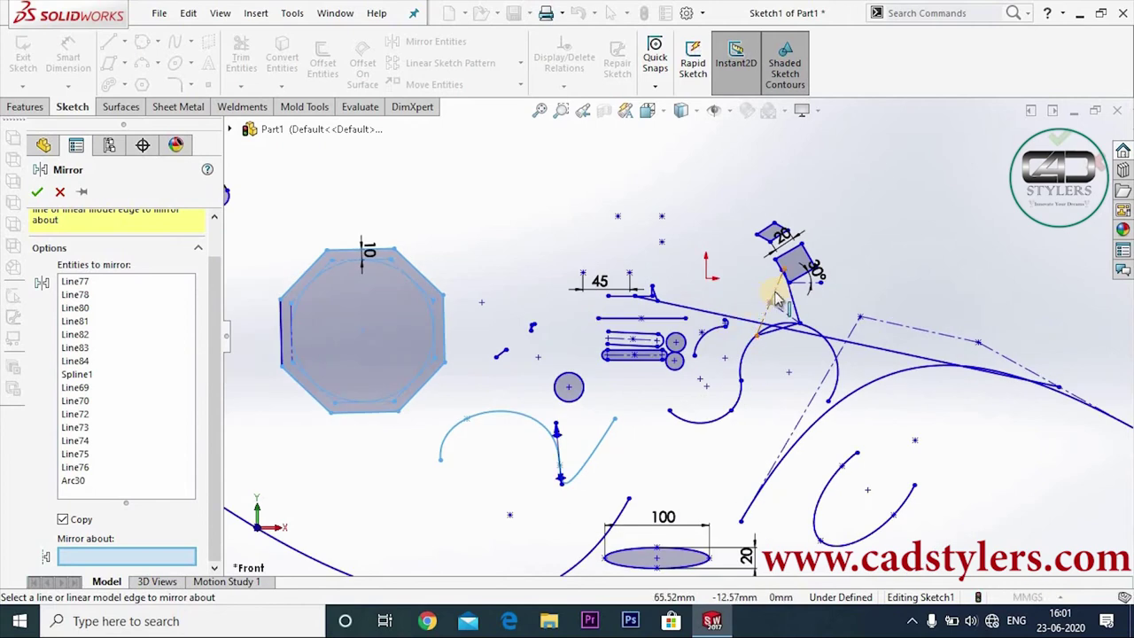
click(776, 299)
scroll(759, 301, up, 2)
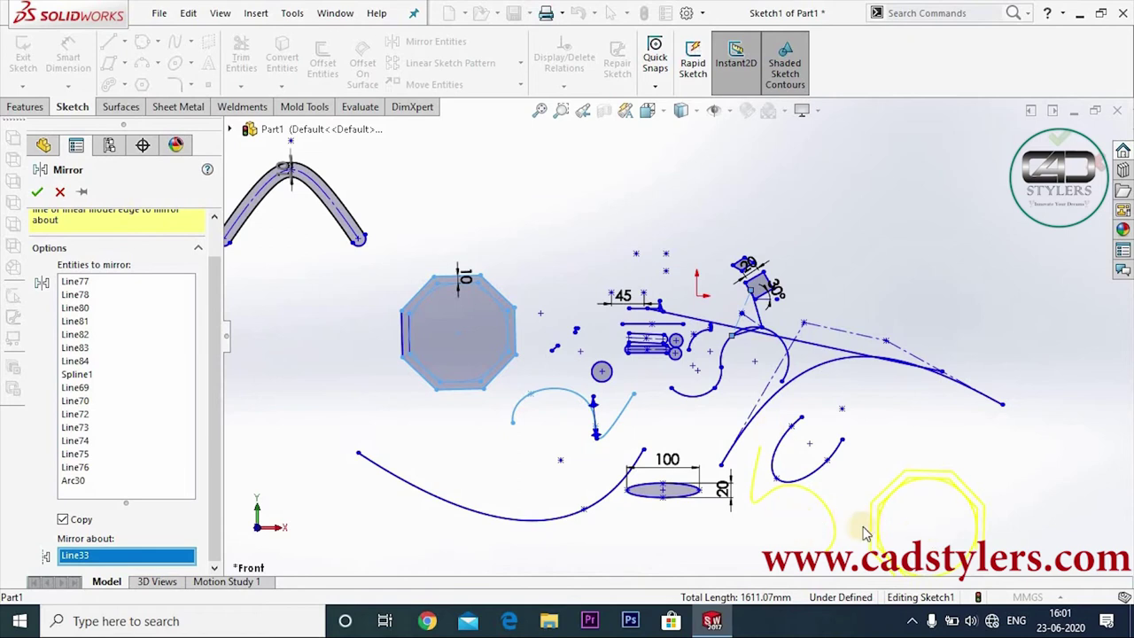
click(36, 195)
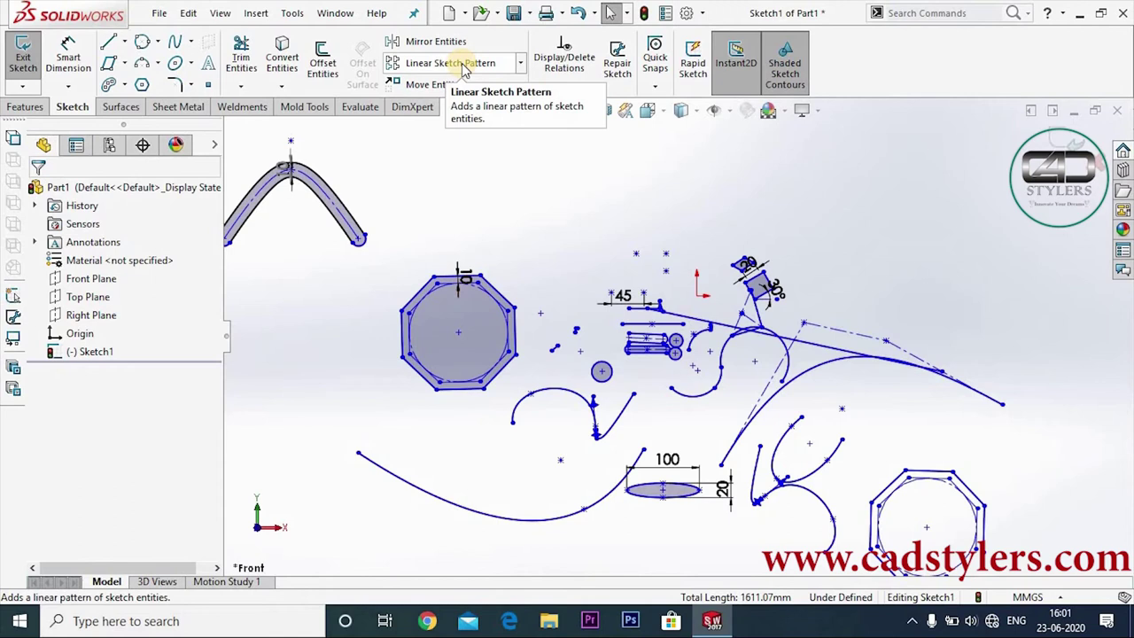
Step: Browse the Linear Sketch Pattern and Move Entities flyouts, then choose the Circle tool
click(523, 71)
click(520, 84)
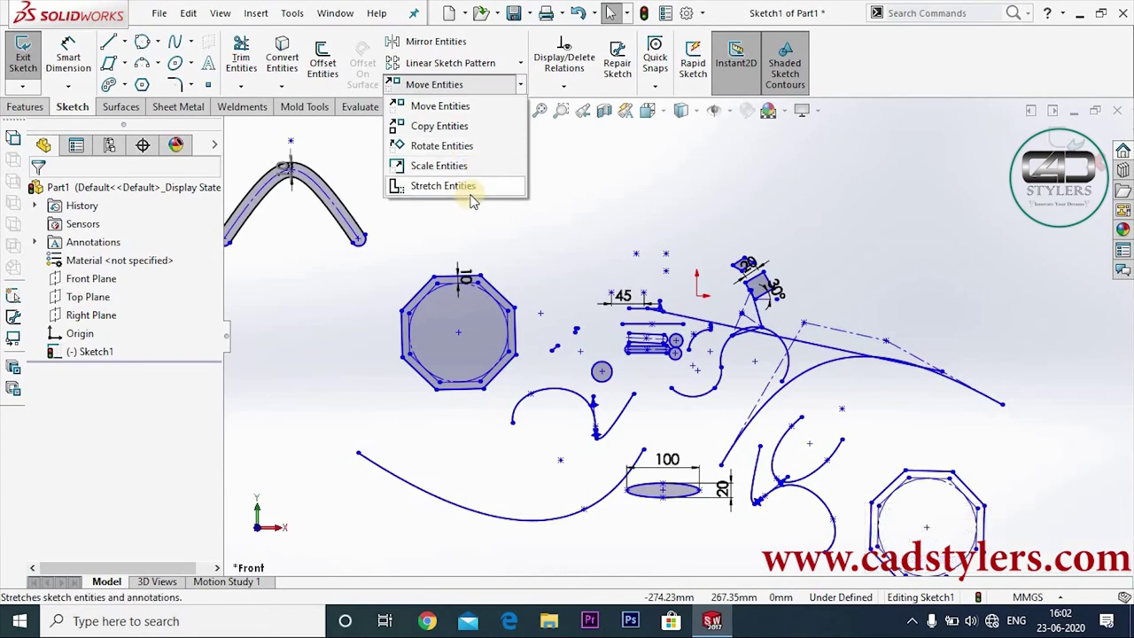
click(643, 195)
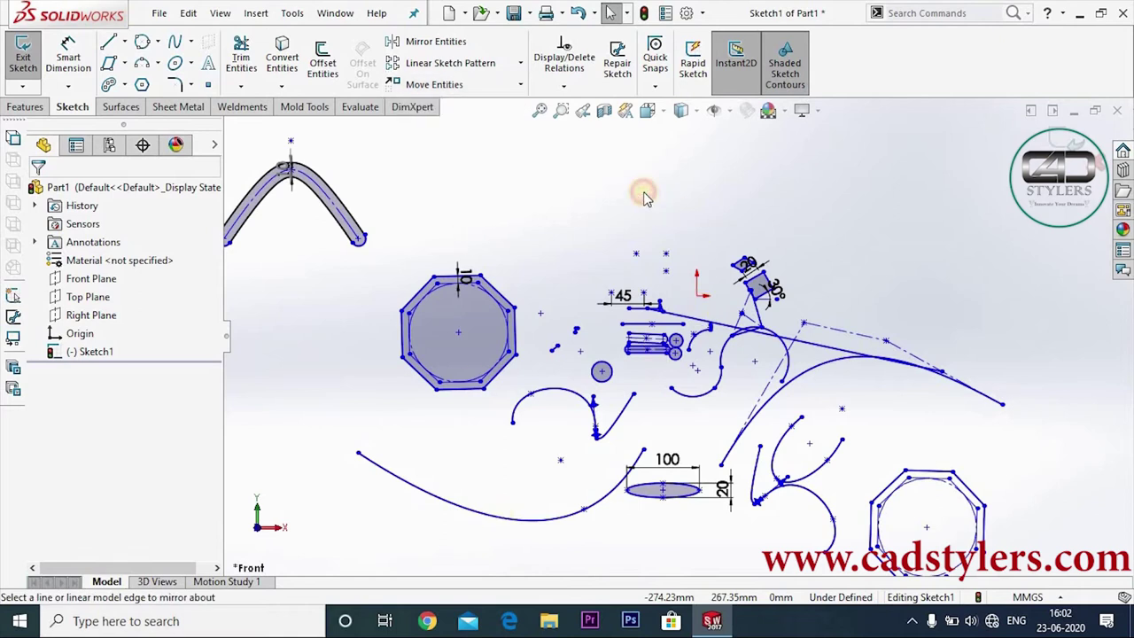
scroll(629, 229, up, 1)
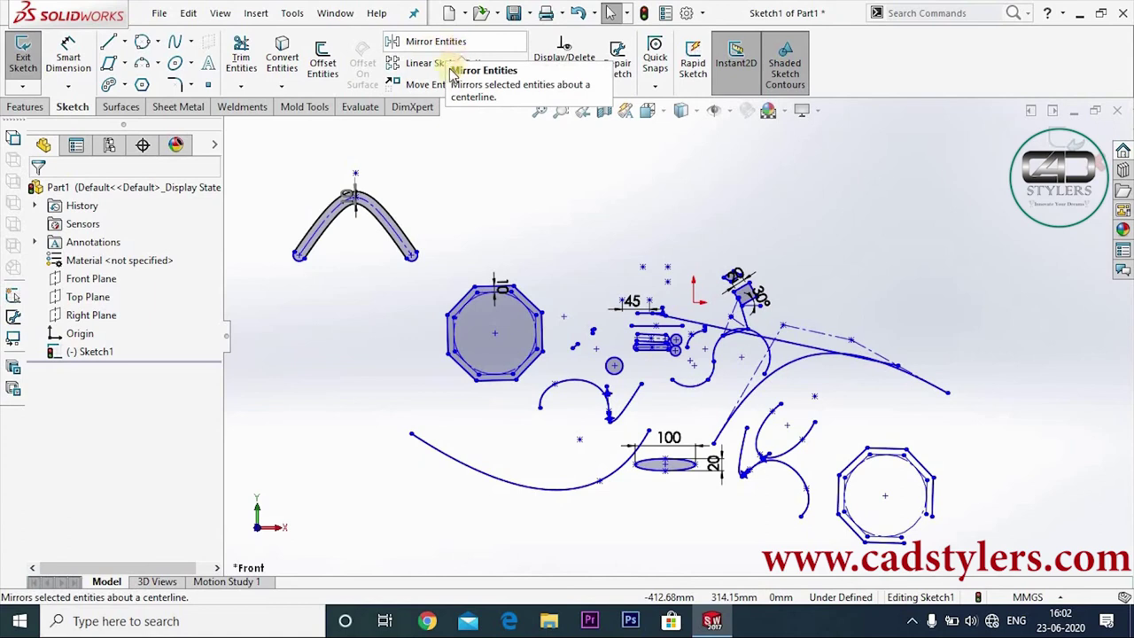
click(521, 64)
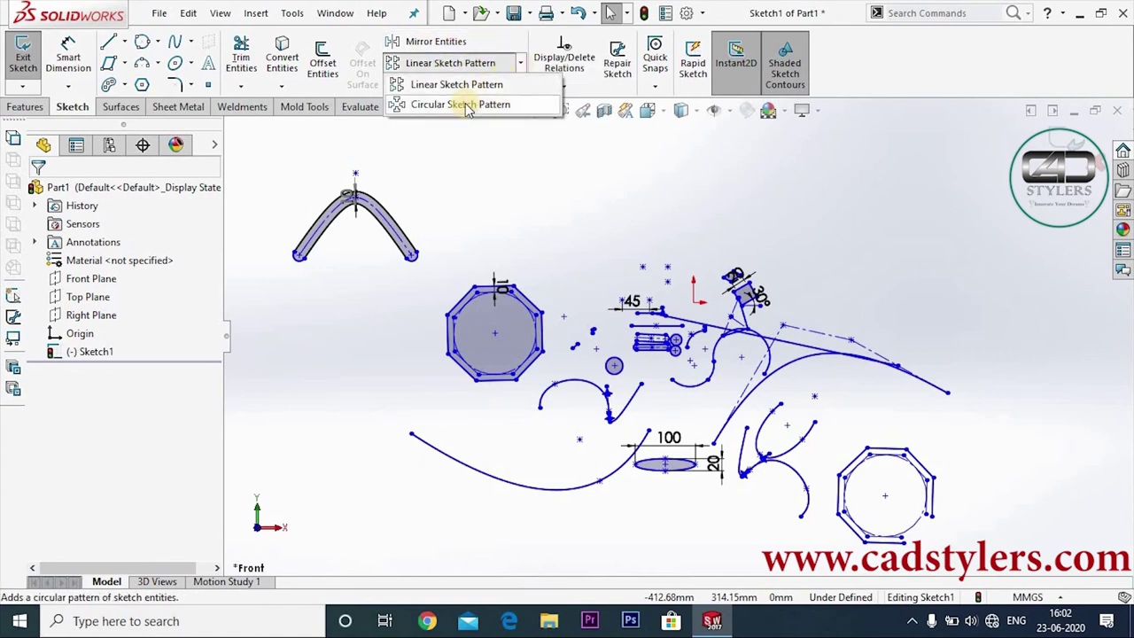
click(143, 44)
Step: Draw a small circle above the octagon
click(542, 215)
click(561, 166)
right_click(610, 189)
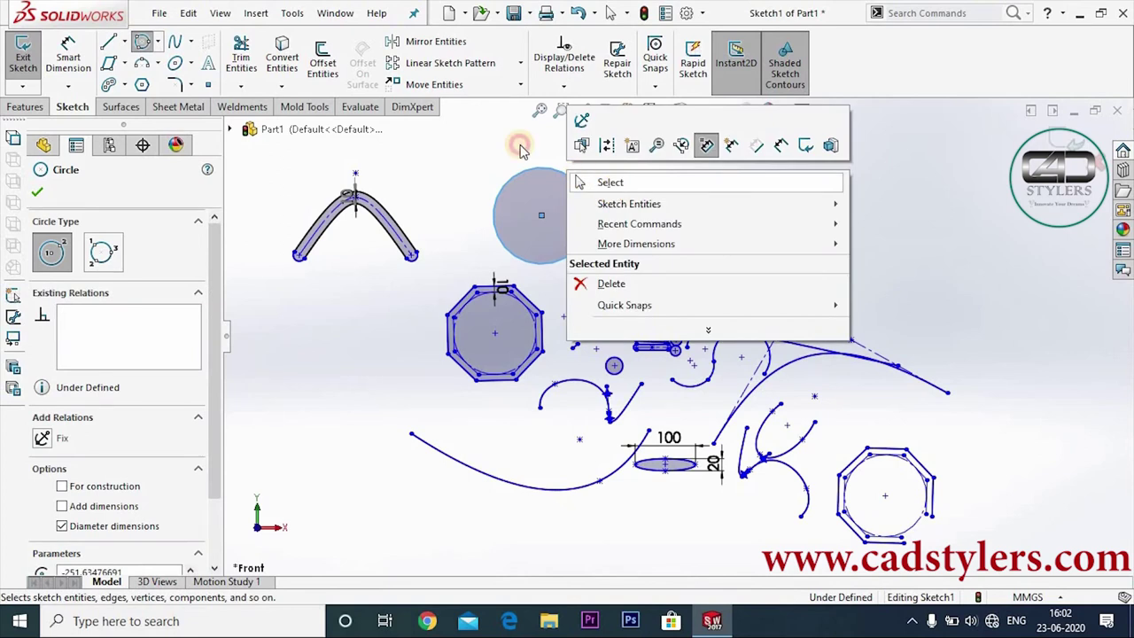
click(610, 182)
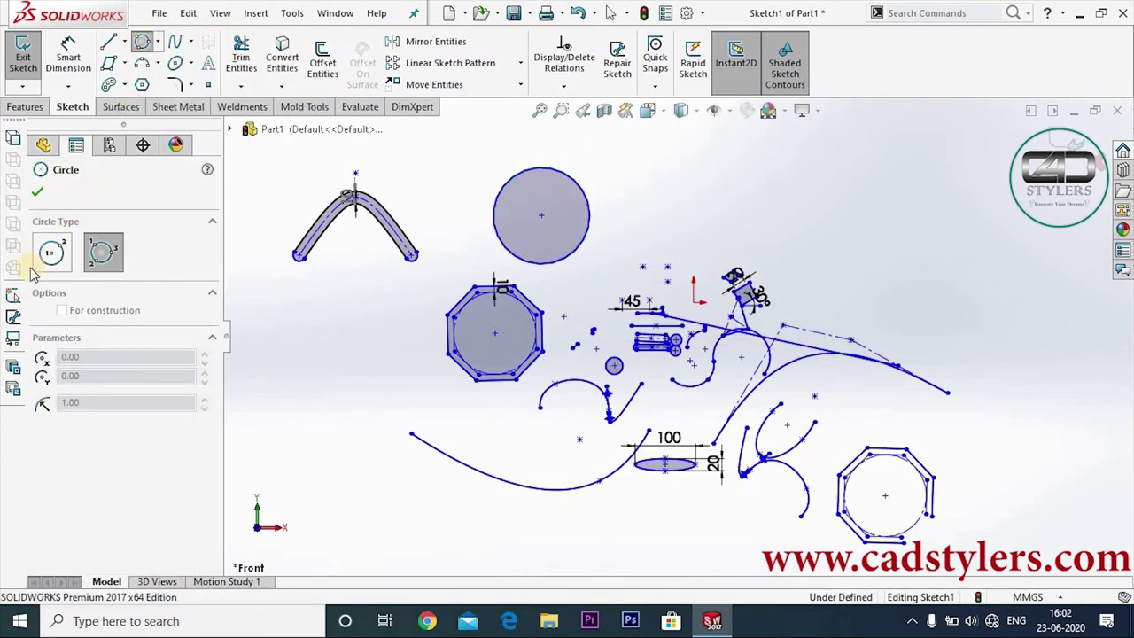
click(49, 254)
click(541, 165)
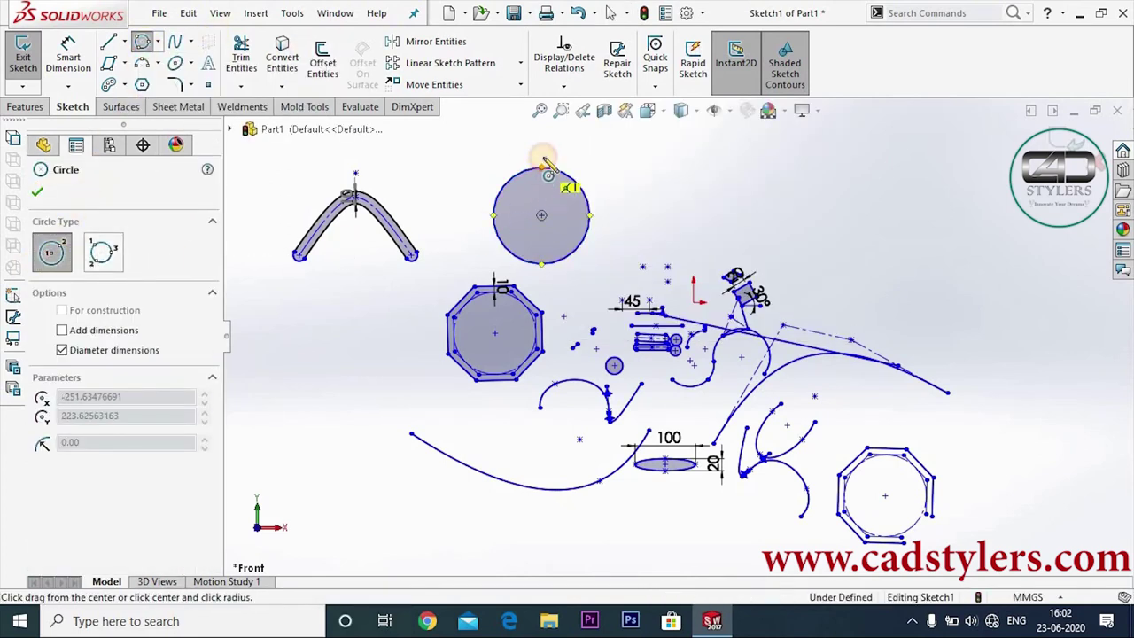
click(37, 191)
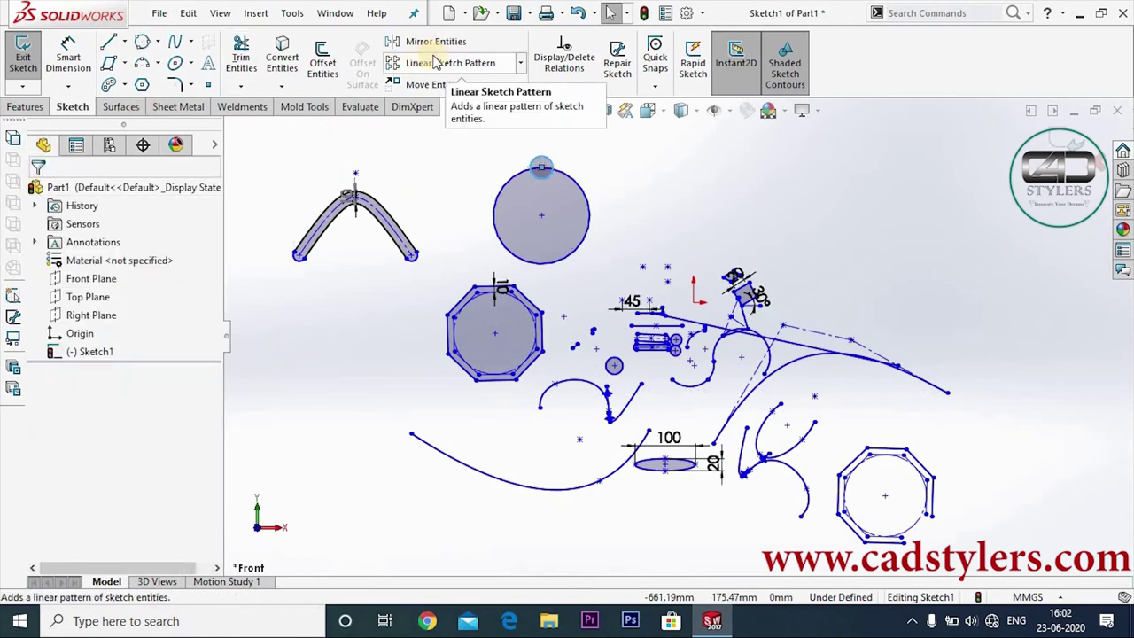
Step: Circular-pattern the small circle 6 times, equally spaced over 360°, around Point247
click(520, 64)
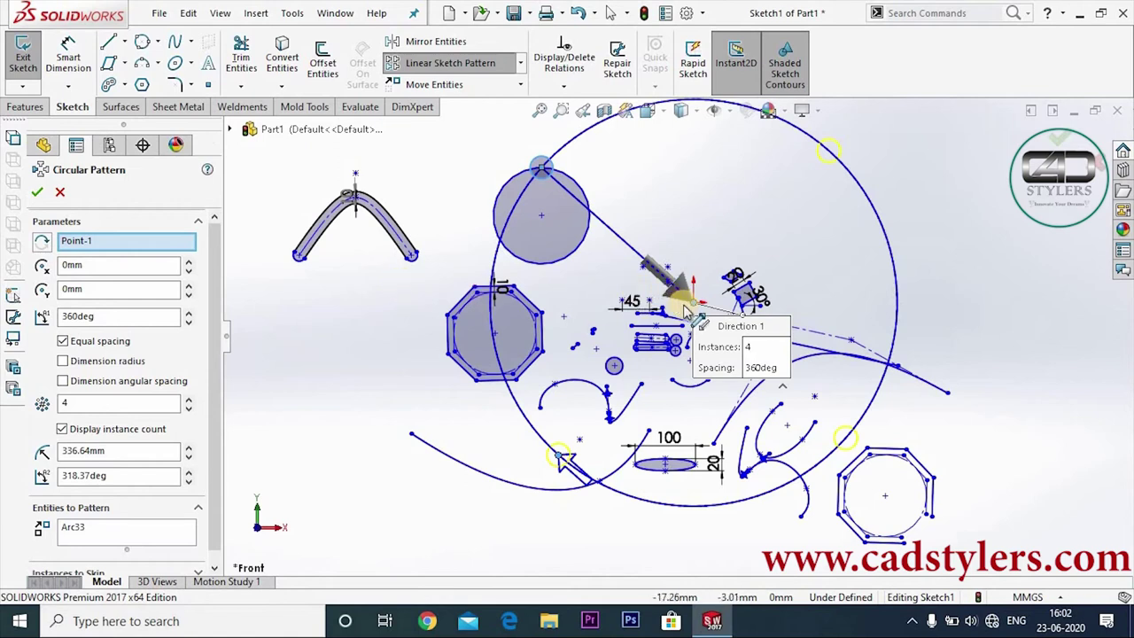
right_click(116, 247)
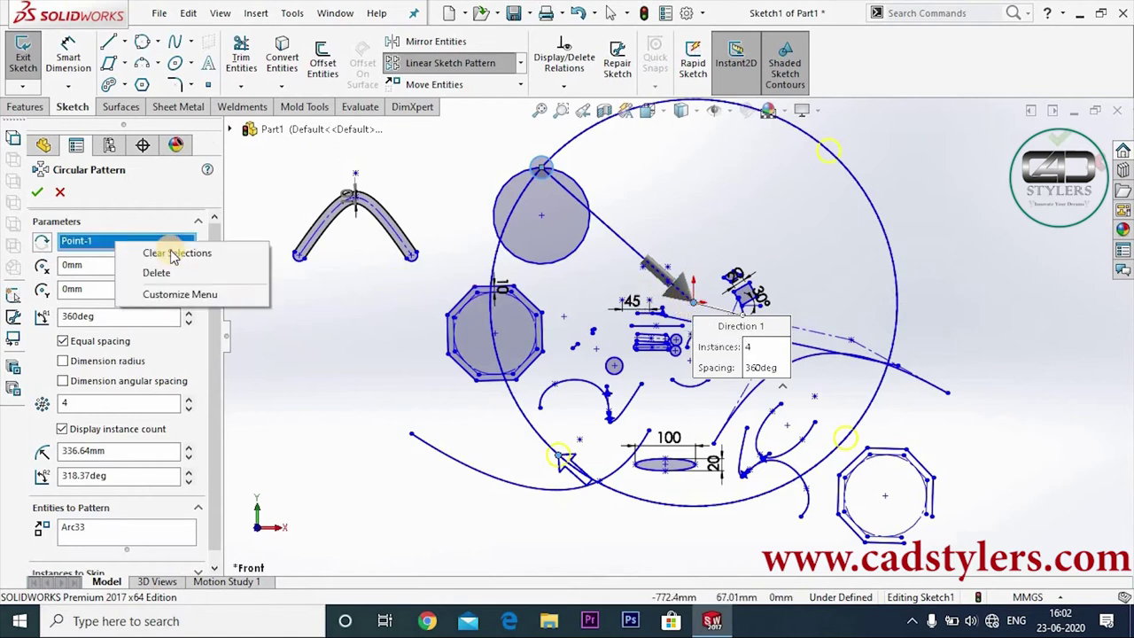
click(173, 257)
right_click(149, 244)
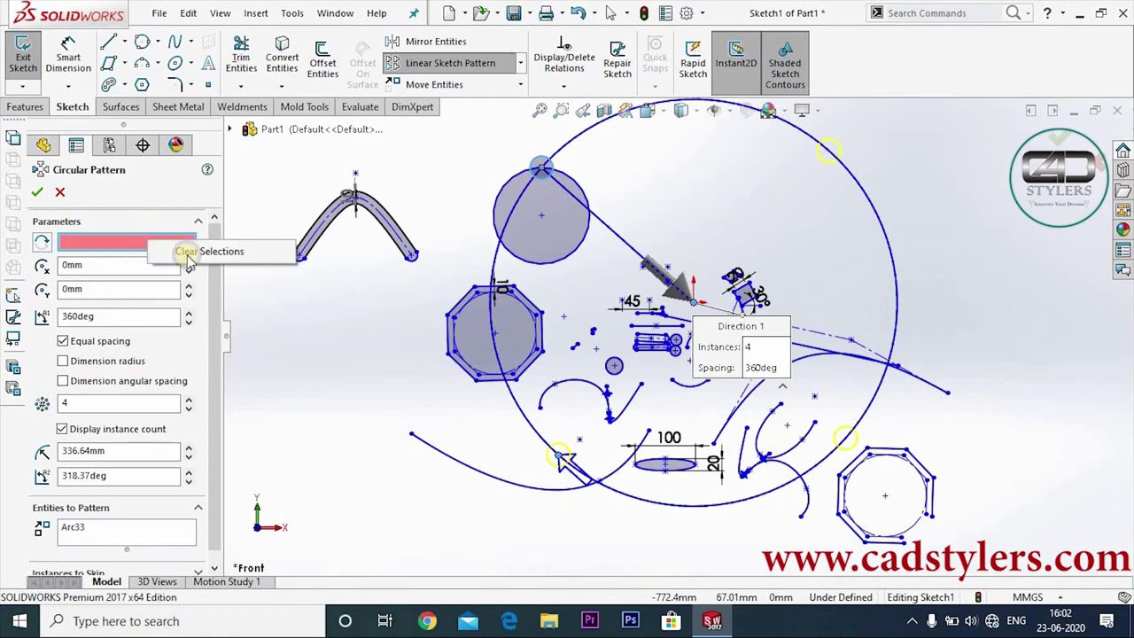
right_click(133, 246)
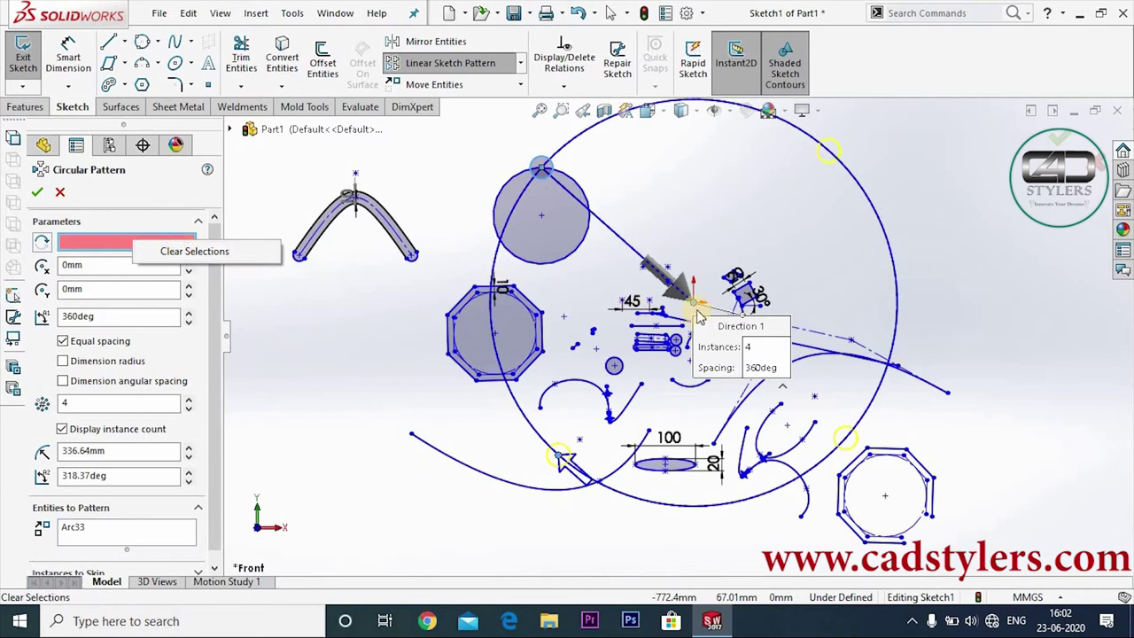
click(544, 219)
click(540, 216)
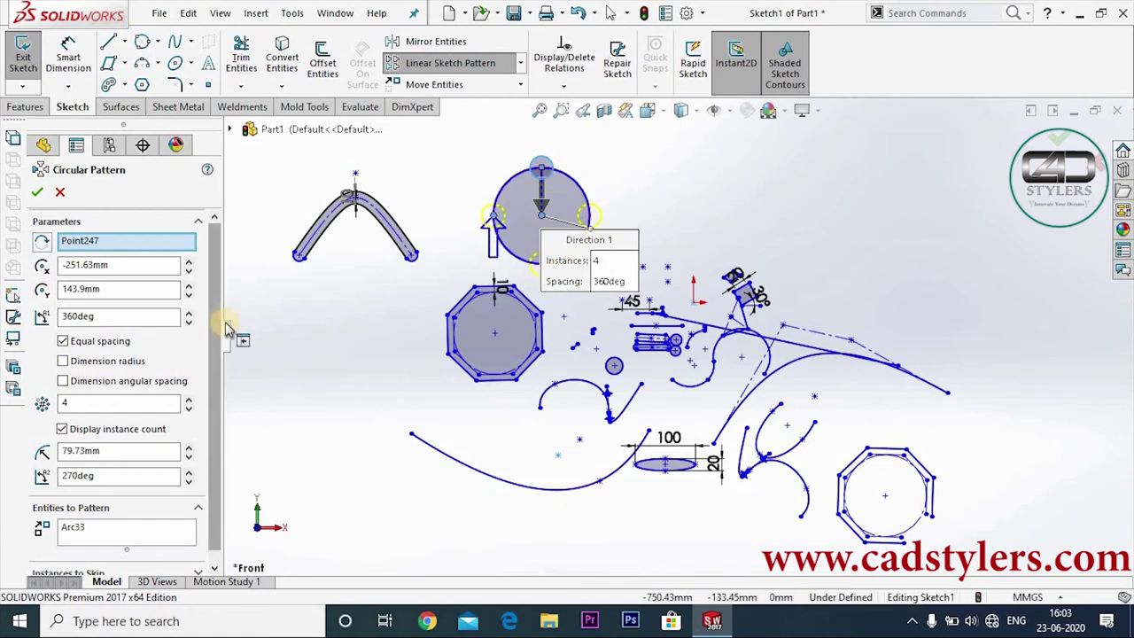
scroll(168, 323, down, 1)
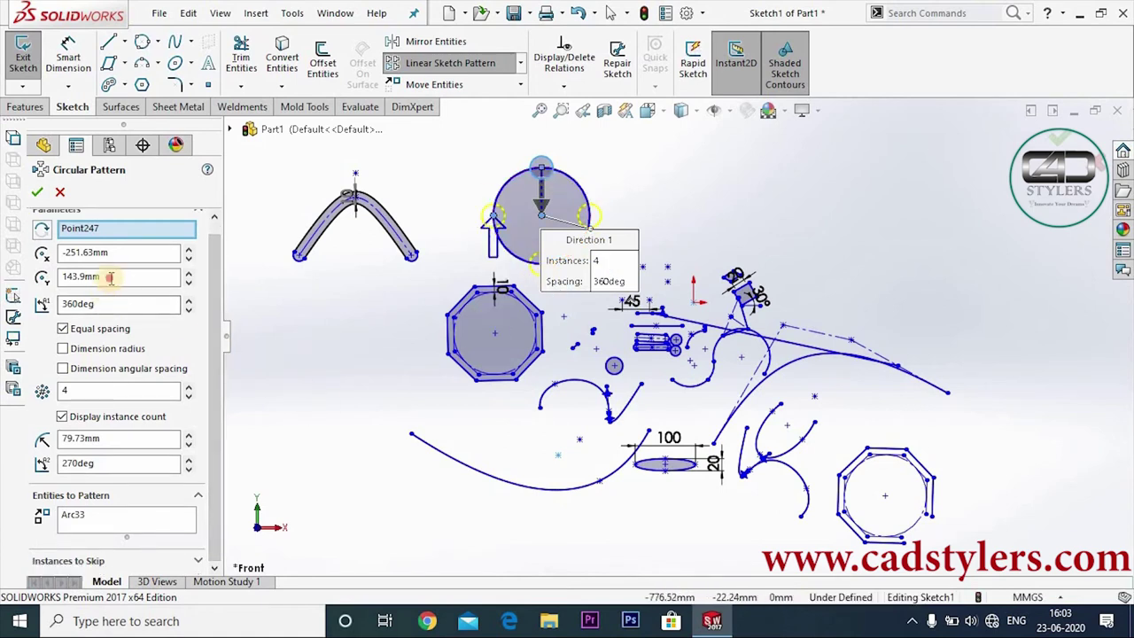
click(110, 277)
click(64, 391)
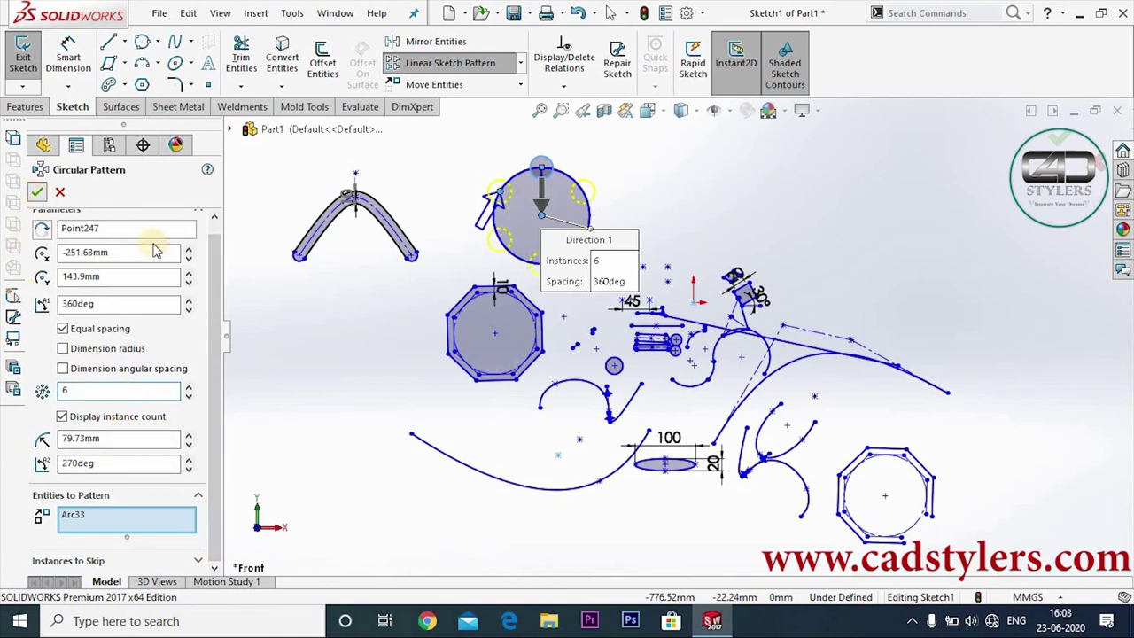
click(38, 191)
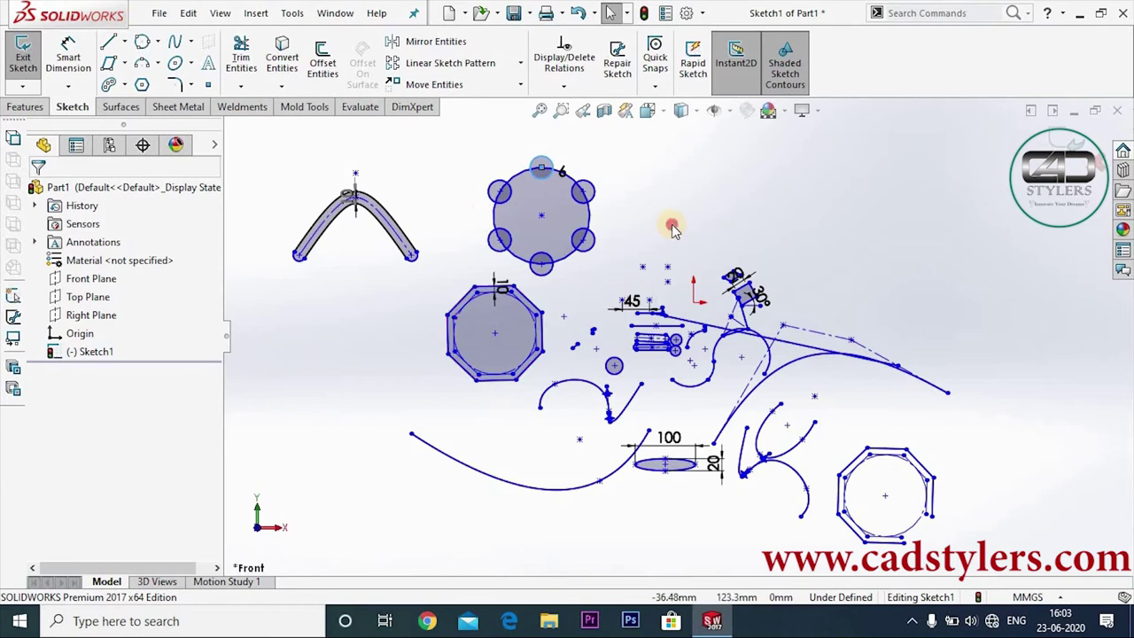
Step: Draw a small centre circle to the right of the patterned circle
scroll(677, 335, up, 5)
scroll(771, 330, down, 2)
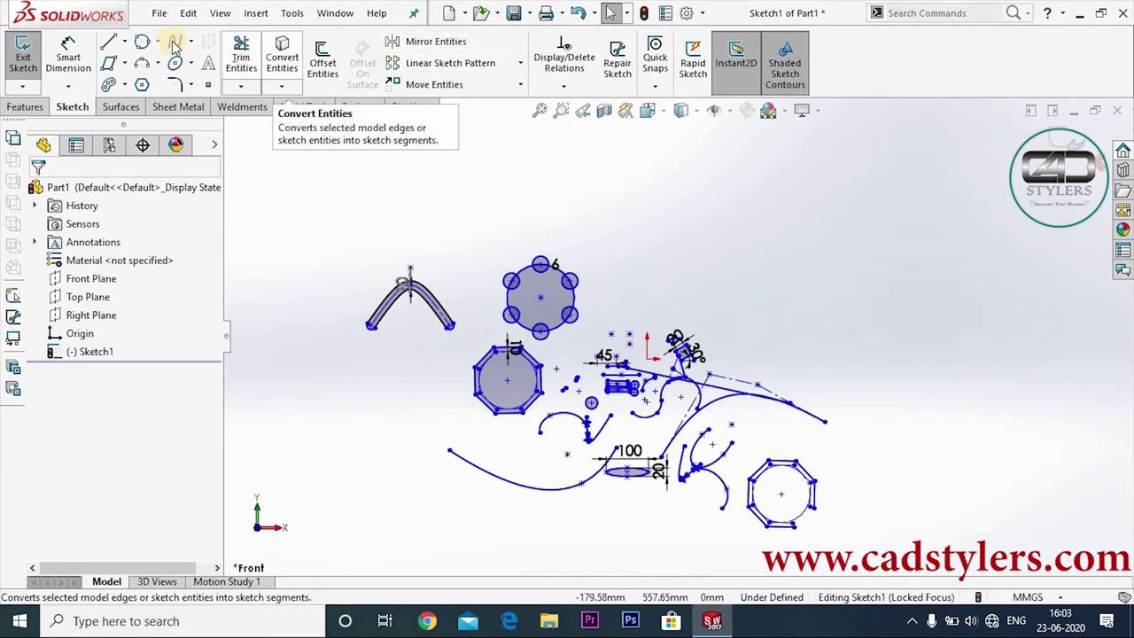
click(142, 42)
click(51, 253)
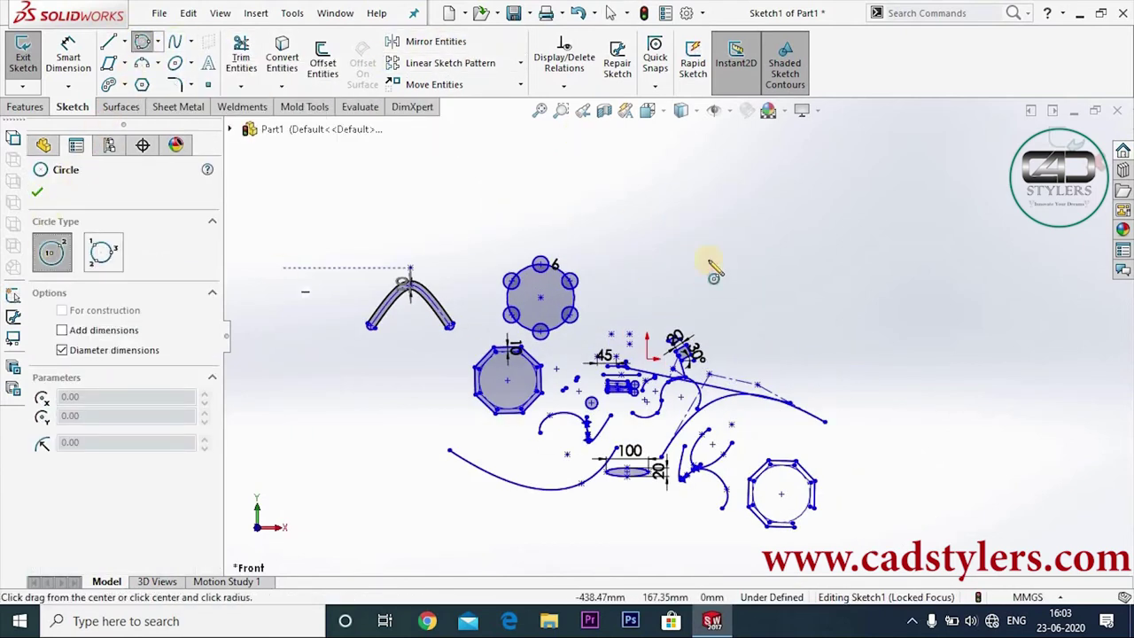
drag(654, 263, 665, 252)
right_click(666, 257)
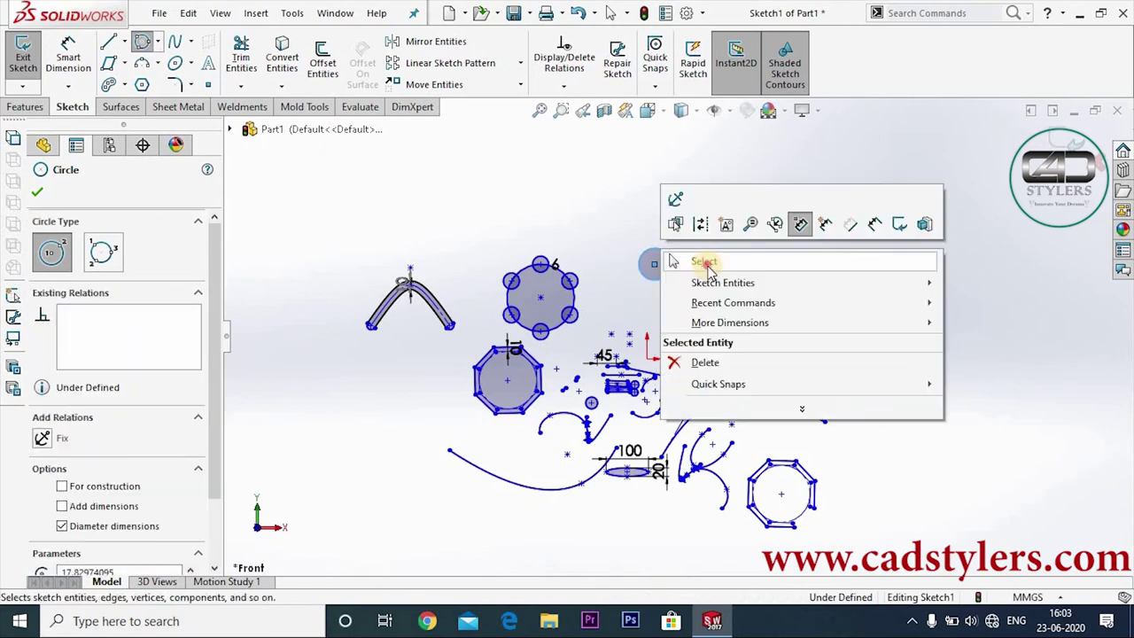
click(679, 261)
Step: Set up a linear pattern of the new circle along X with 50 mm spacing
click(521, 62)
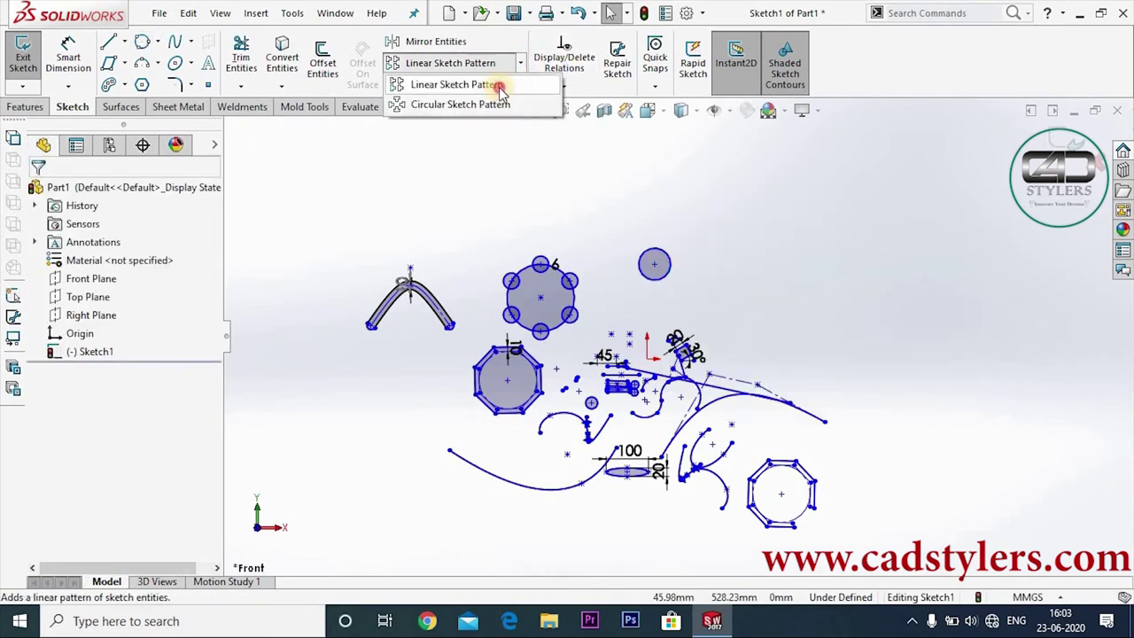
click(499, 86)
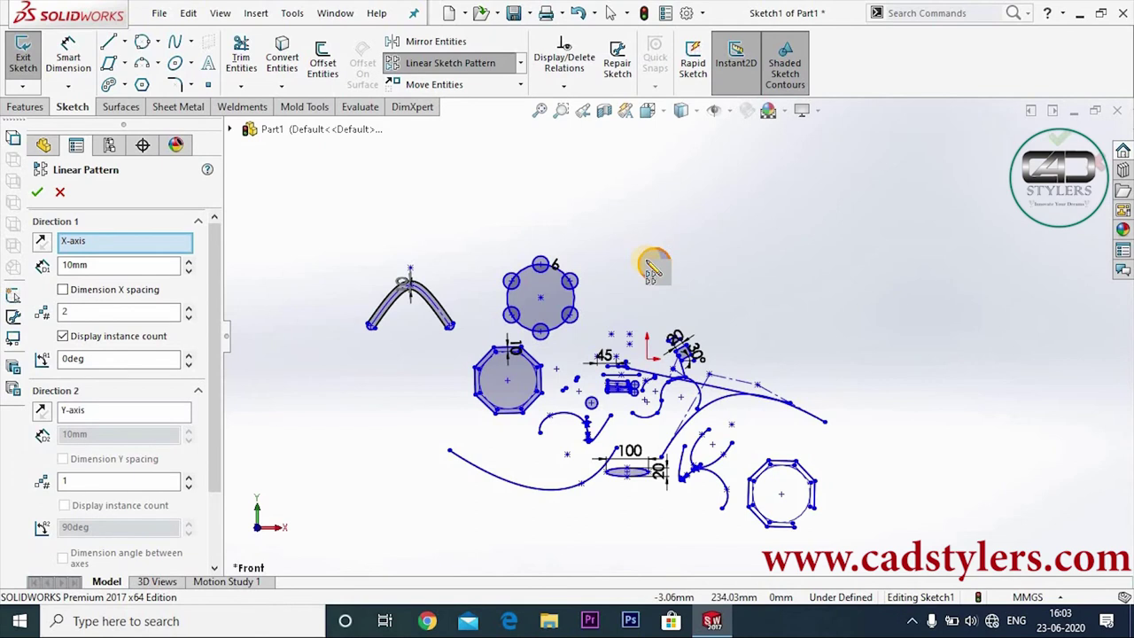
scroll(124, 398, down, 1)
click(127, 523)
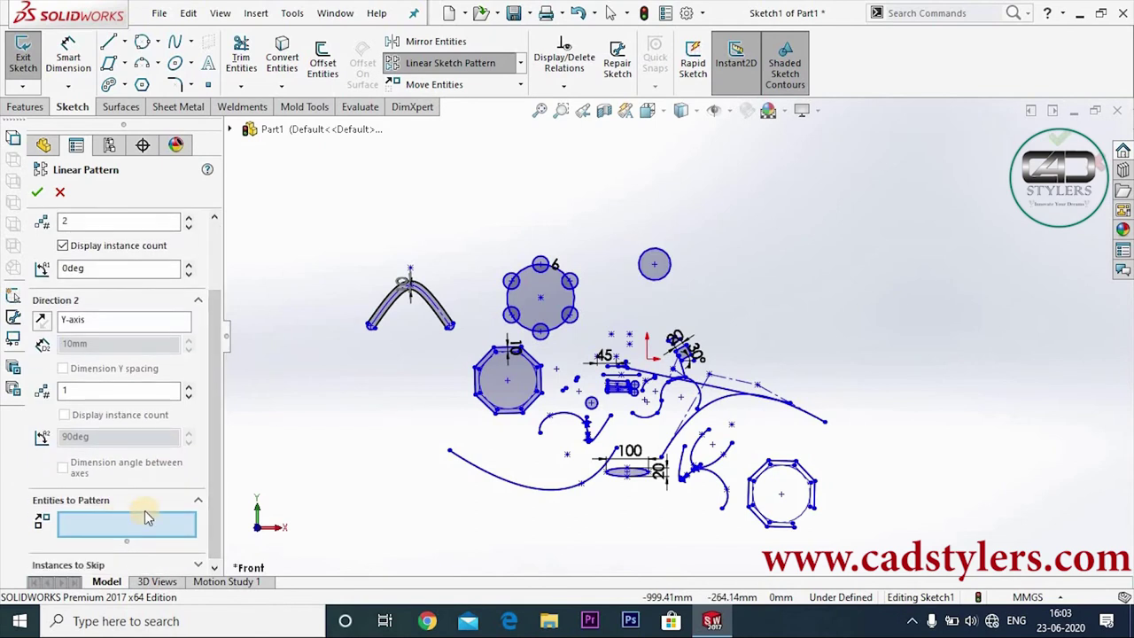
click(660, 289)
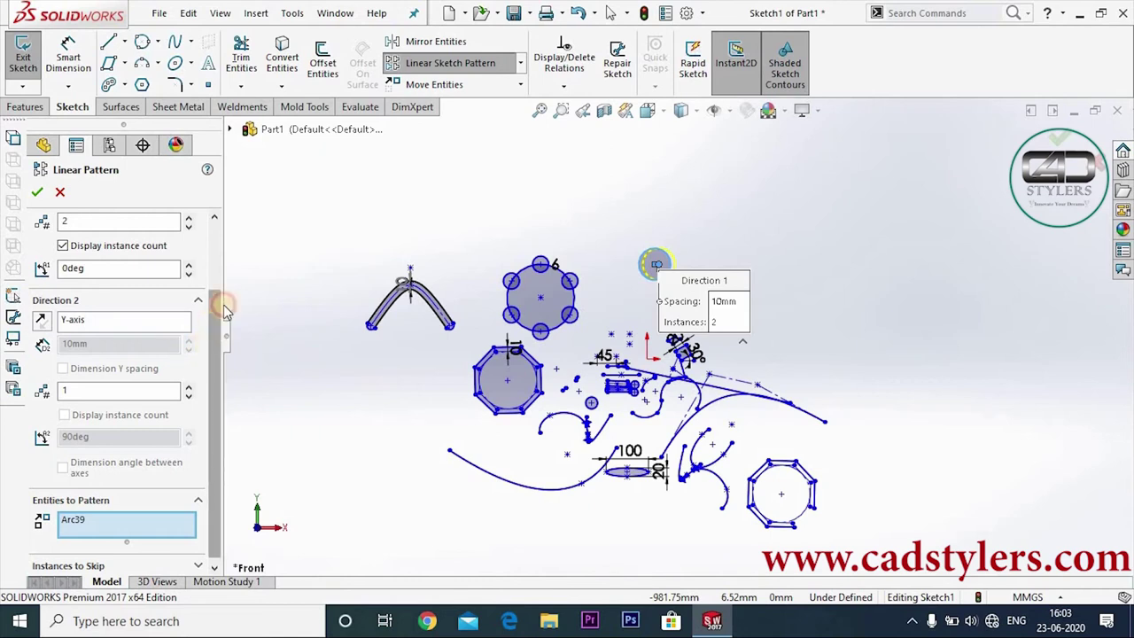
scroll(215, 323, up, 1)
click(110, 271)
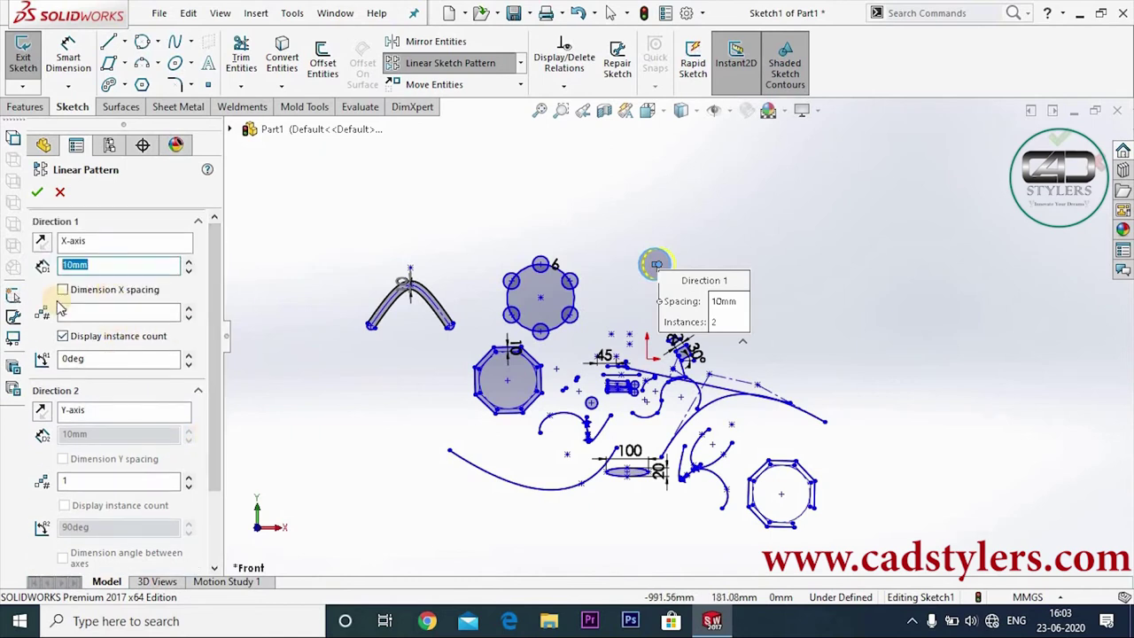
text(5)
key(Return)
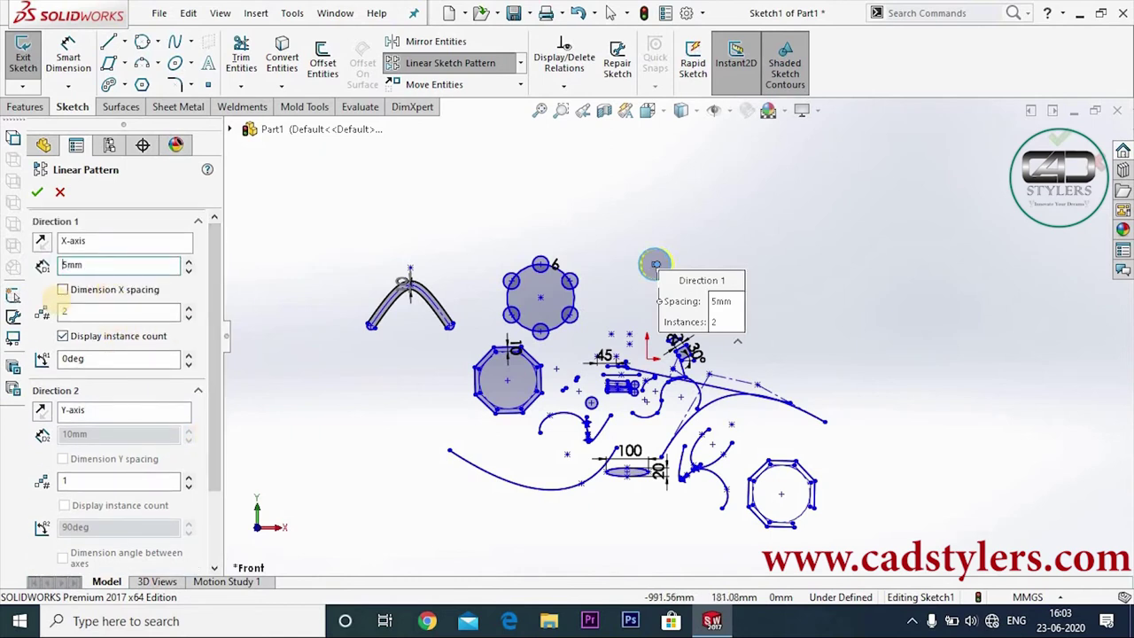
double_click(68, 264)
text(50)
key(Return)
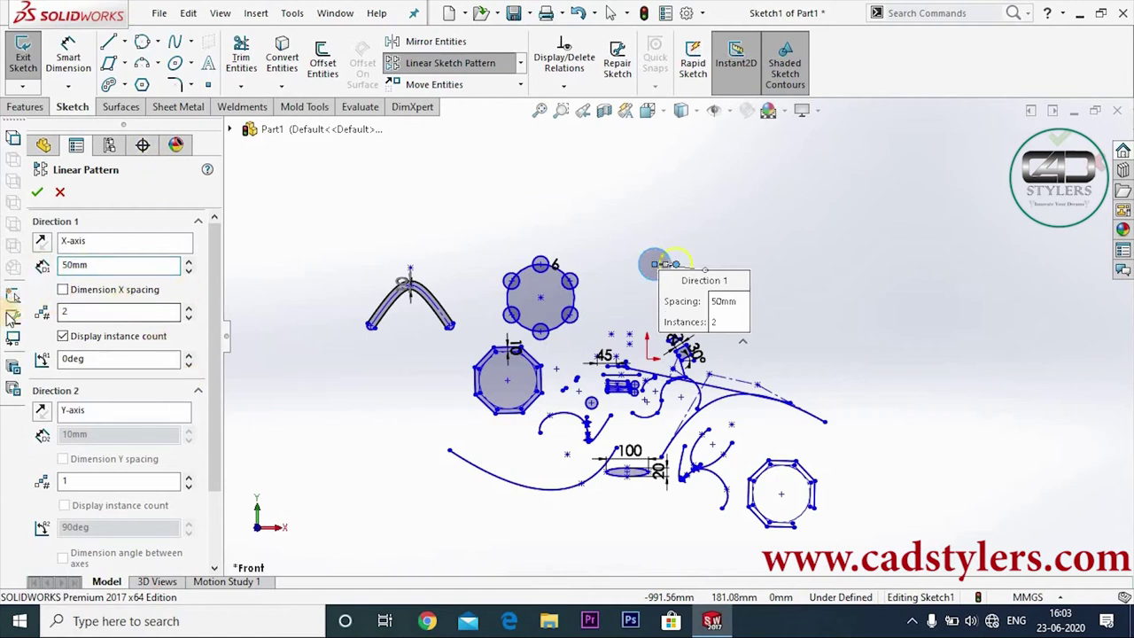
Step: Set both pattern directions to 10 instances at 100 mm spacing
click(82, 311)
key(BackSpace)
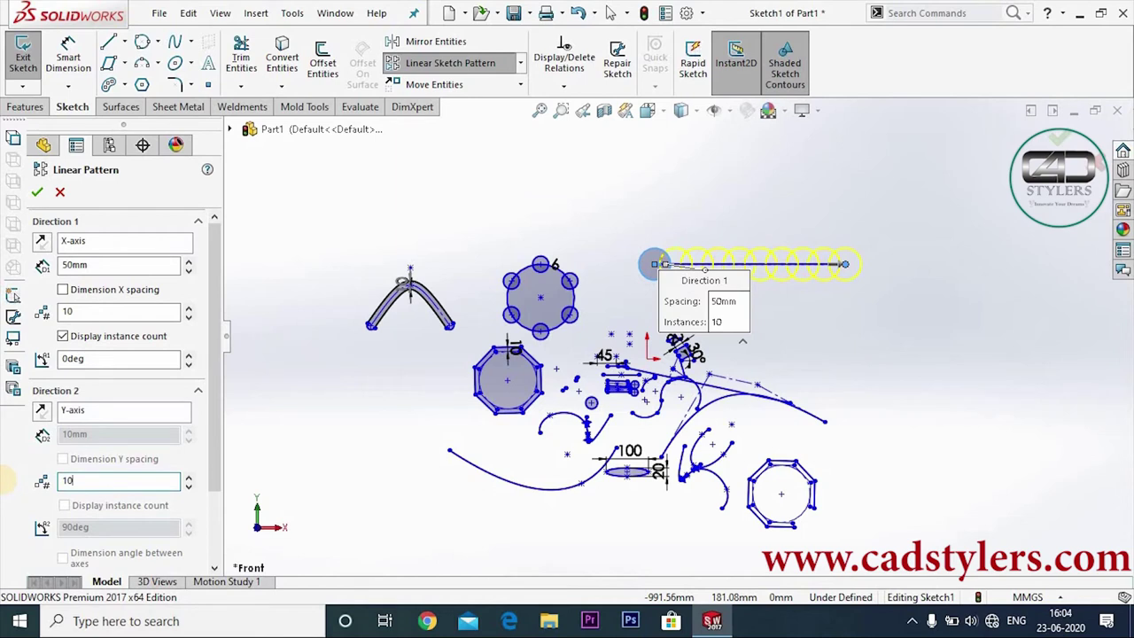
drag(103, 435, 3, 439)
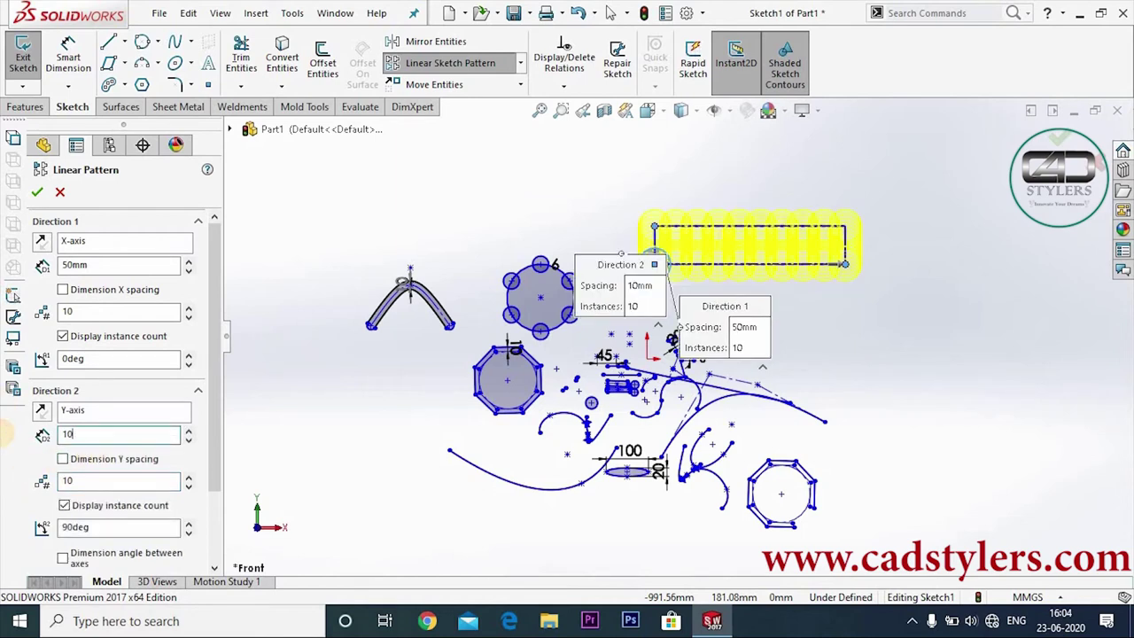
text(0)
key(Return)
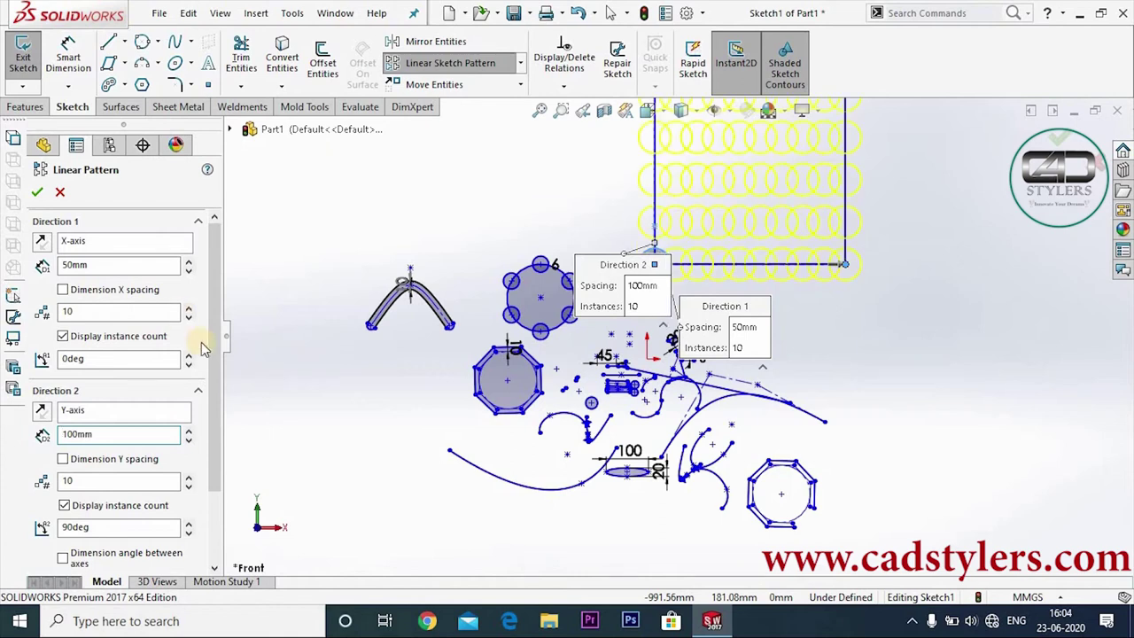
scroll(843, 331, up, 3)
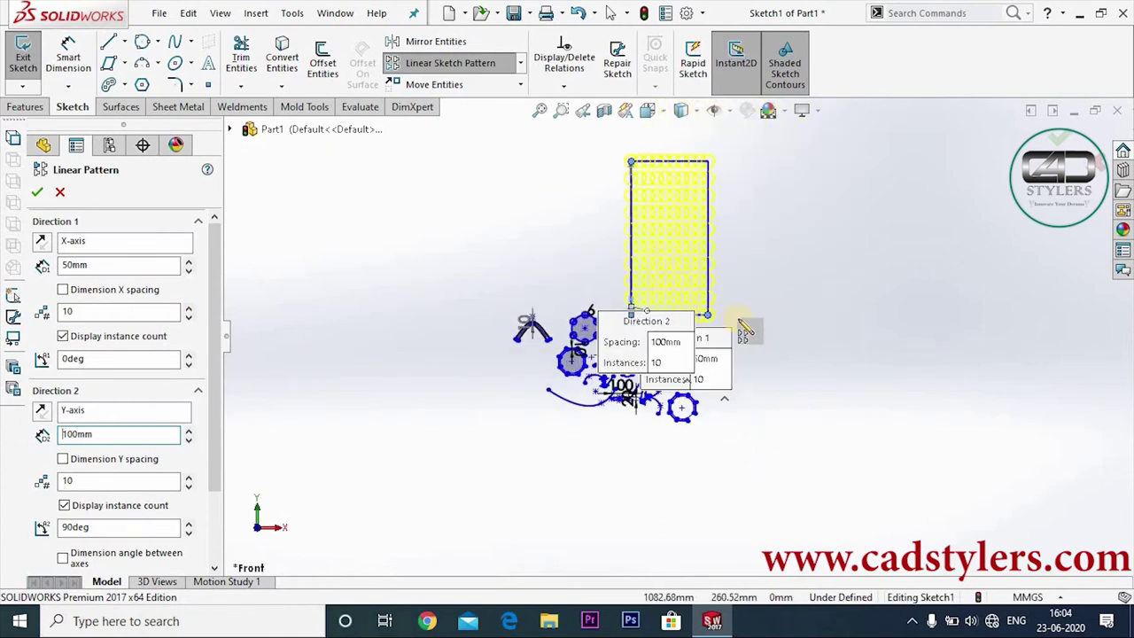
scroll(745, 329, down, 2)
double_click(77, 266)
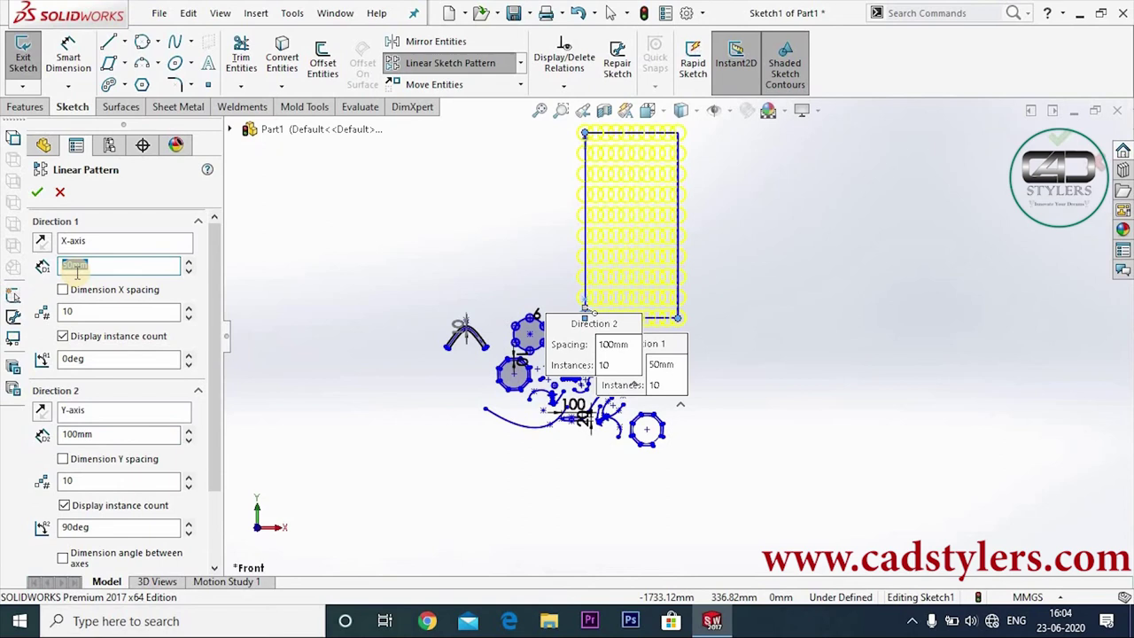
text(100)
key(Return)
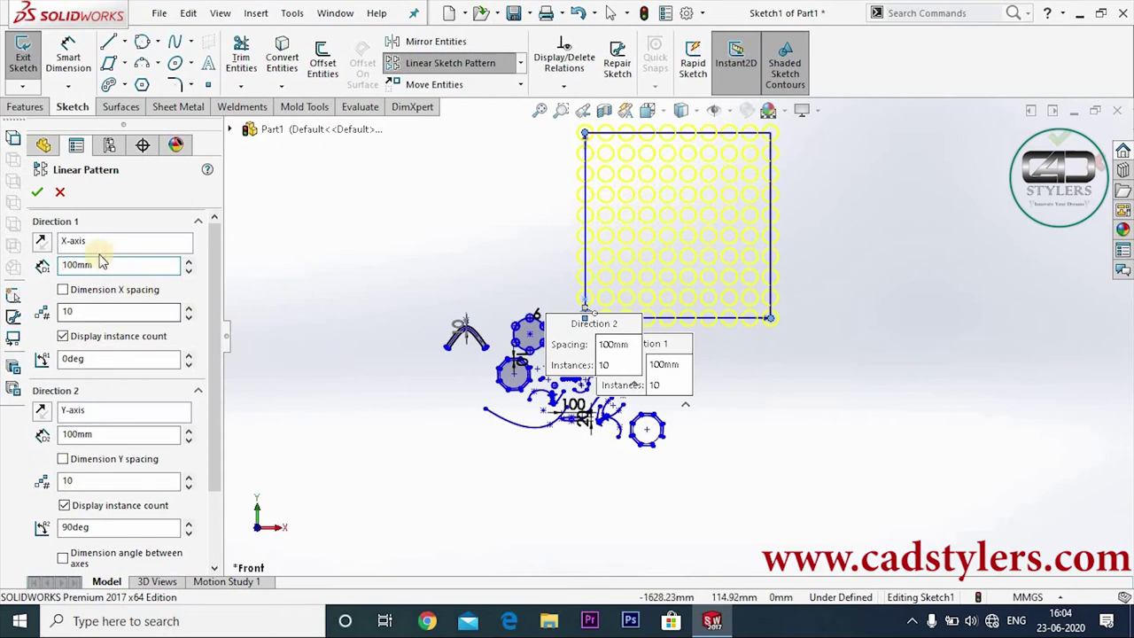
Step: Leave both directions unreversed and confirm the 10 × 10 circle grid
click(42, 242)
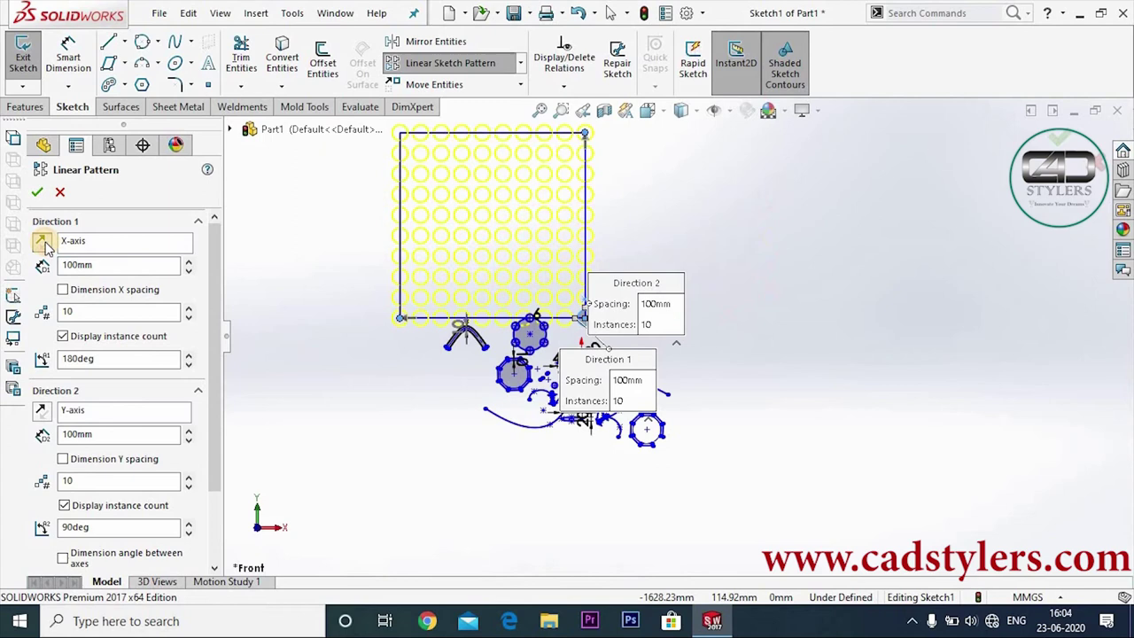
click(42, 243)
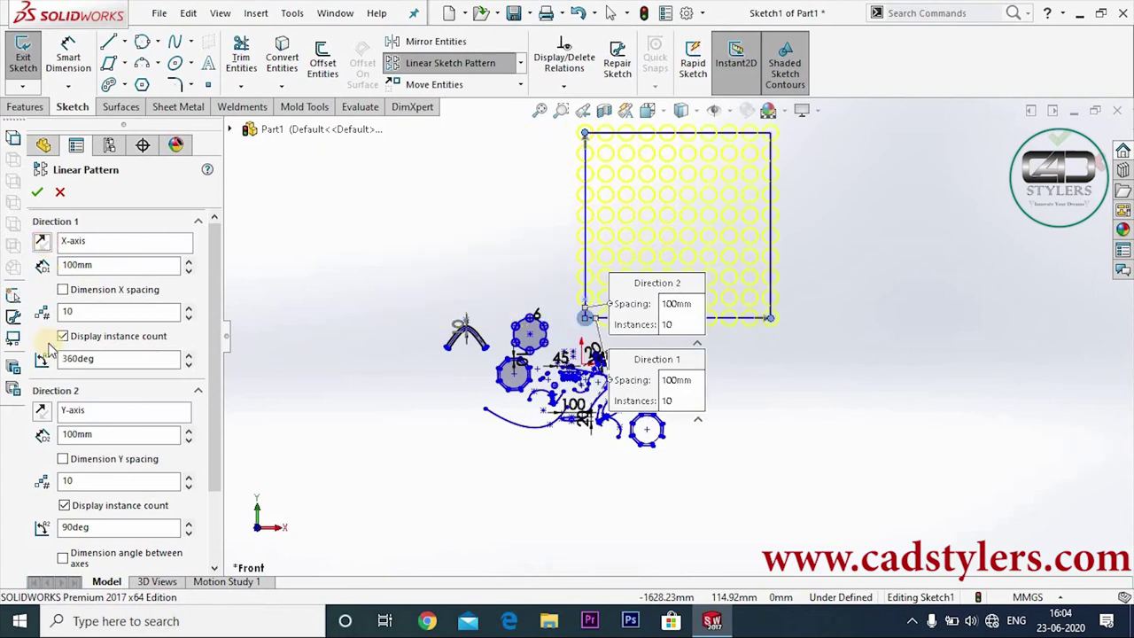
click(41, 420)
click(41, 420)
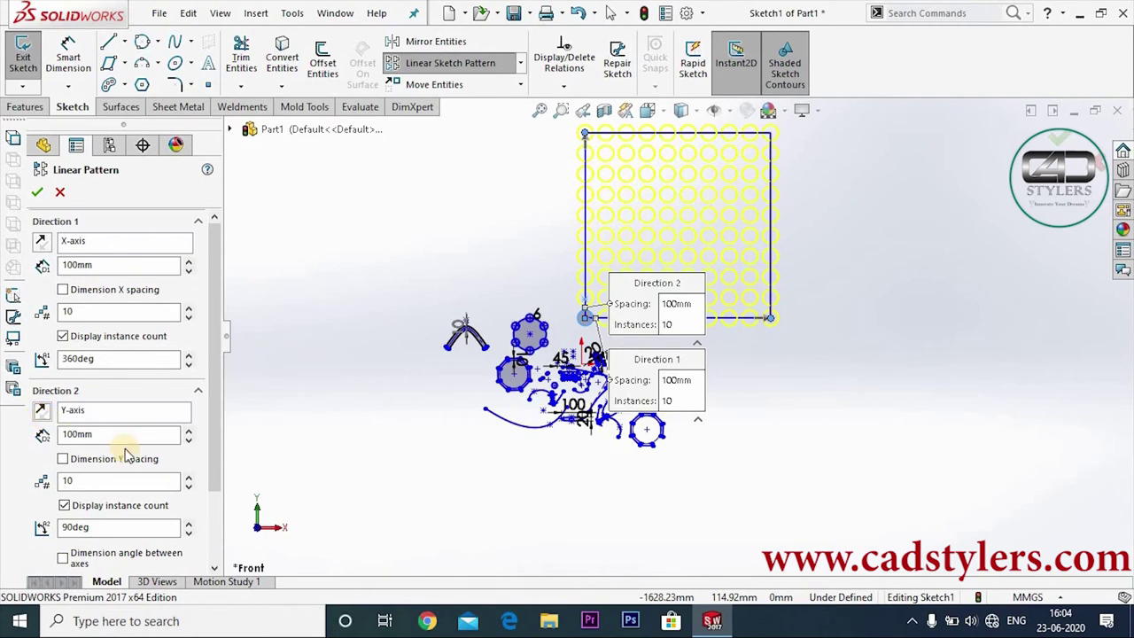
drag(214, 369, 235, 474)
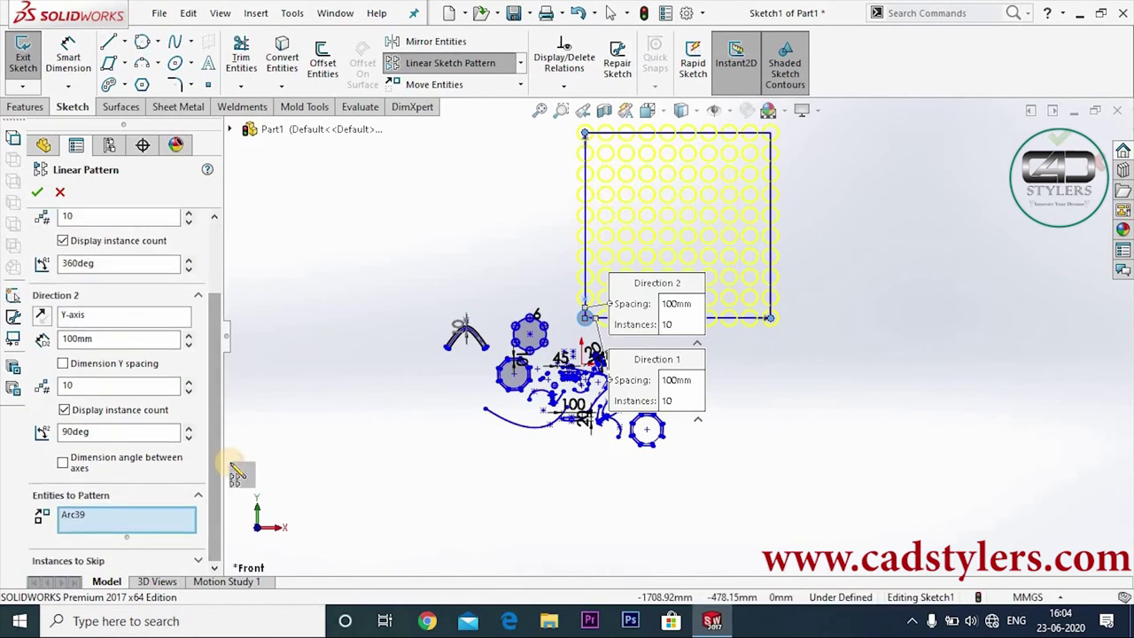
click(38, 194)
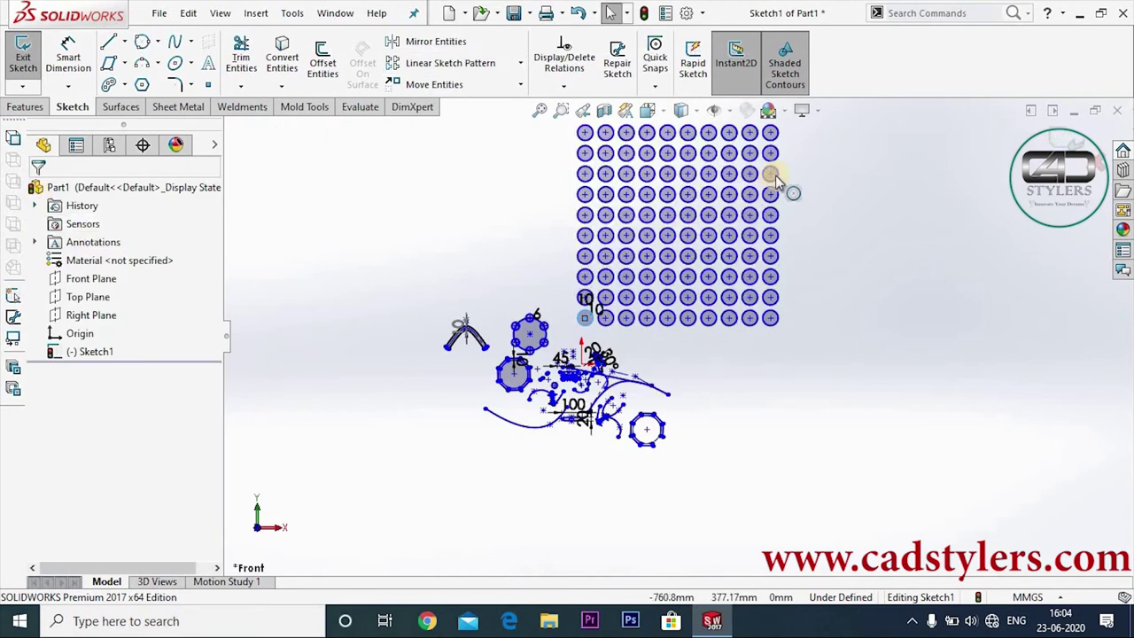
click(676, 387)
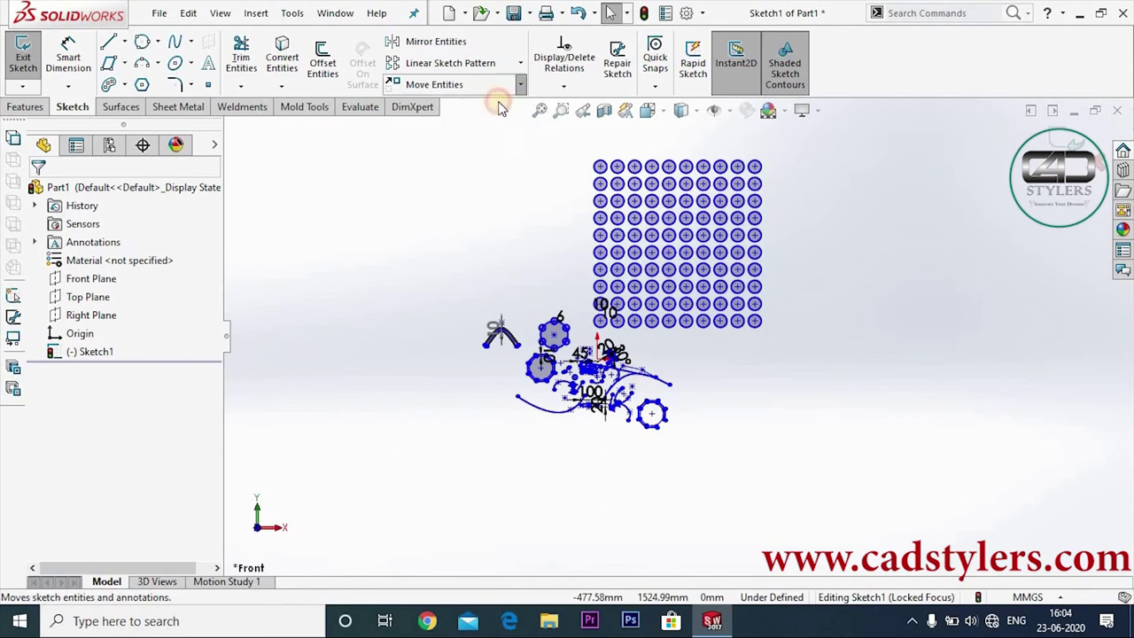
click(520, 85)
Step: Move the small circle Arc18 from its centre to a spot above the 45 dimension
click(581, 349)
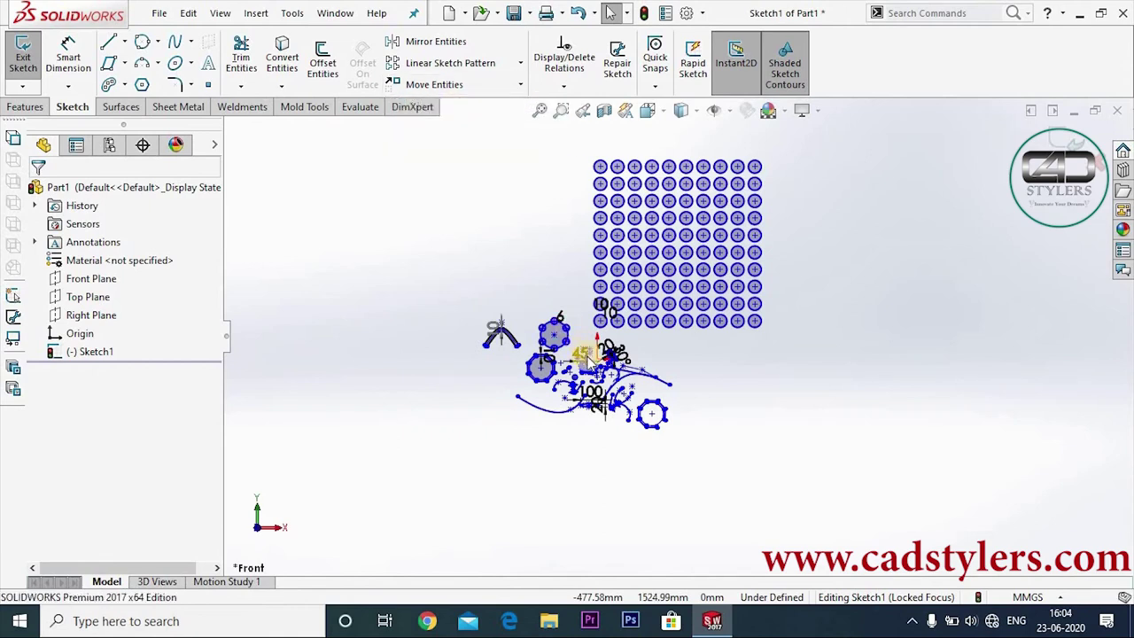
scroll(582, 354, down, 2)
scroll(567, 372, down, 2)
scroll(532, 399, down, 2)
scroll(498, 433, down, 2)
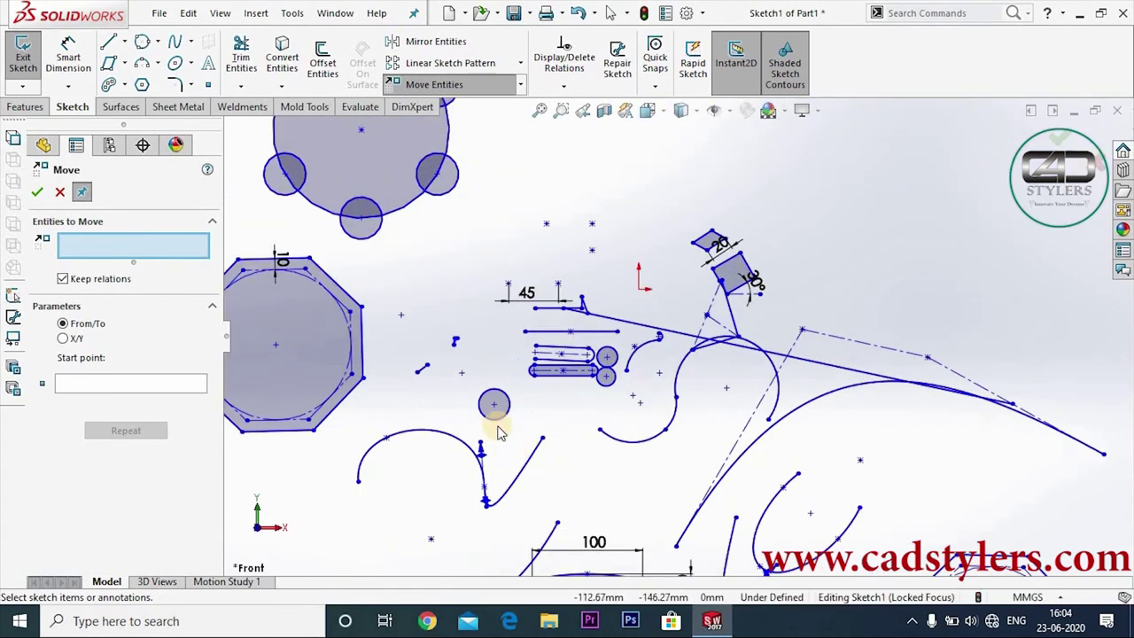
click(496, 420)
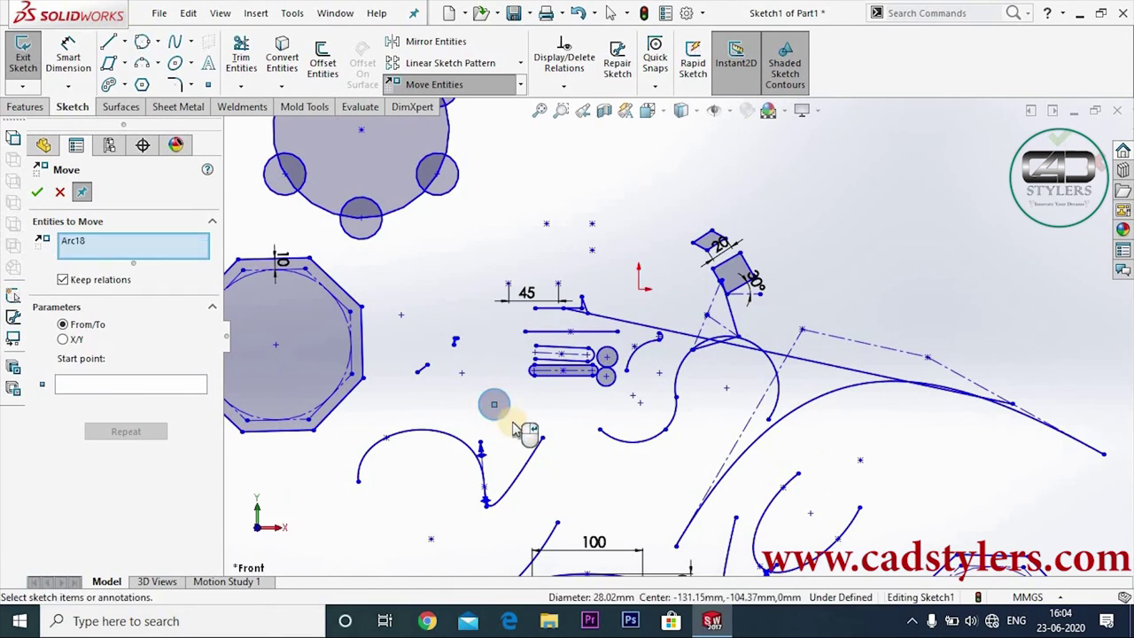
click(146, 382)
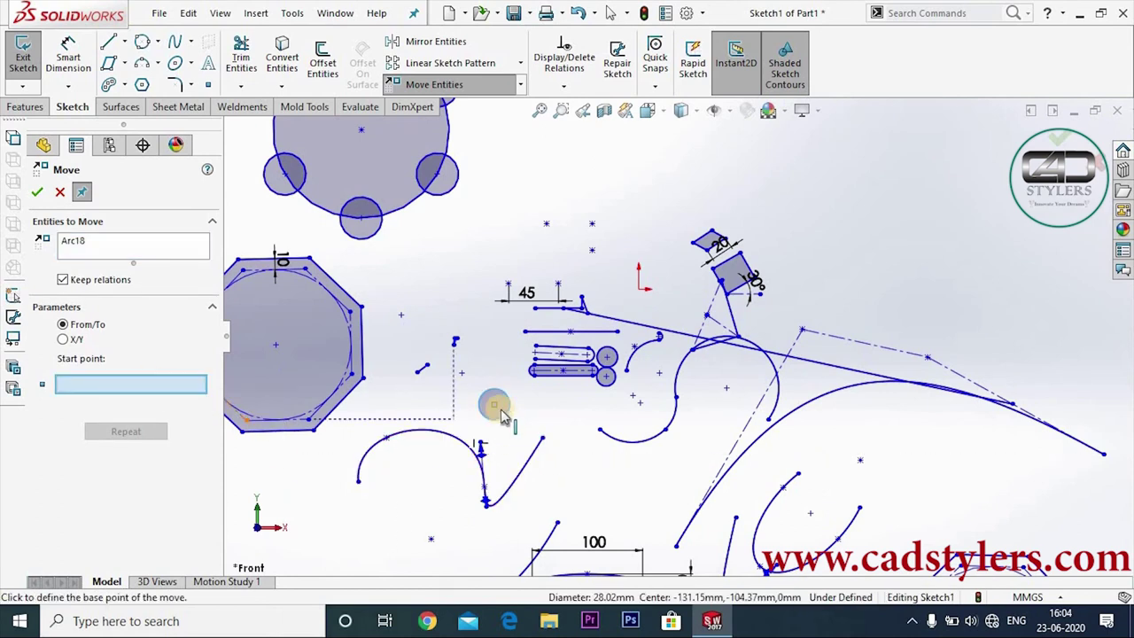
click(490, 353)
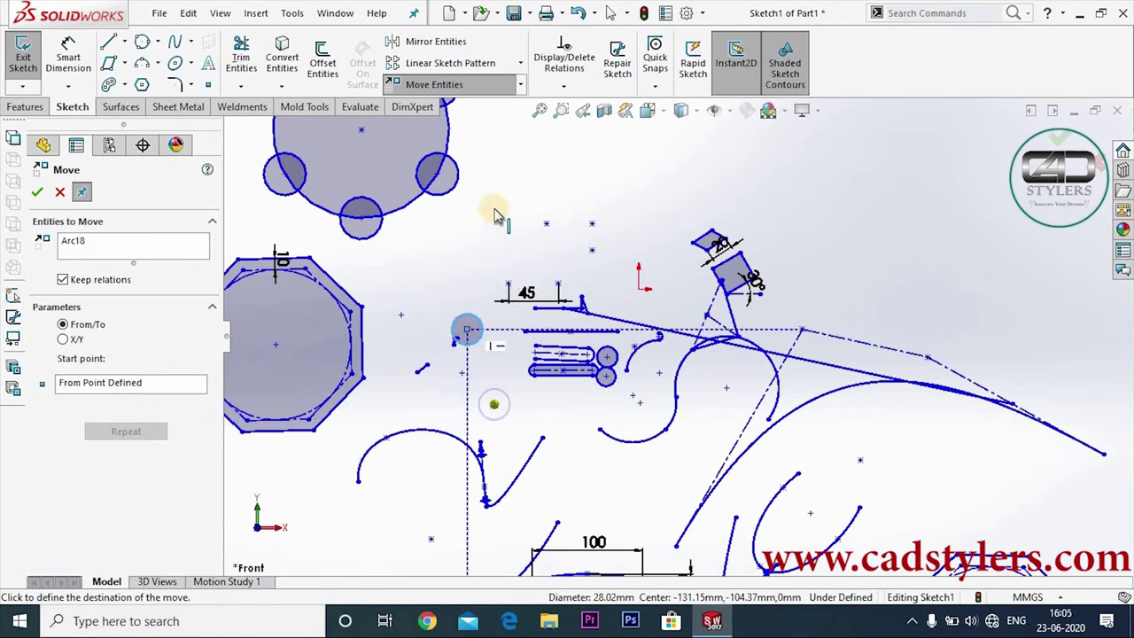
click(525, 159)
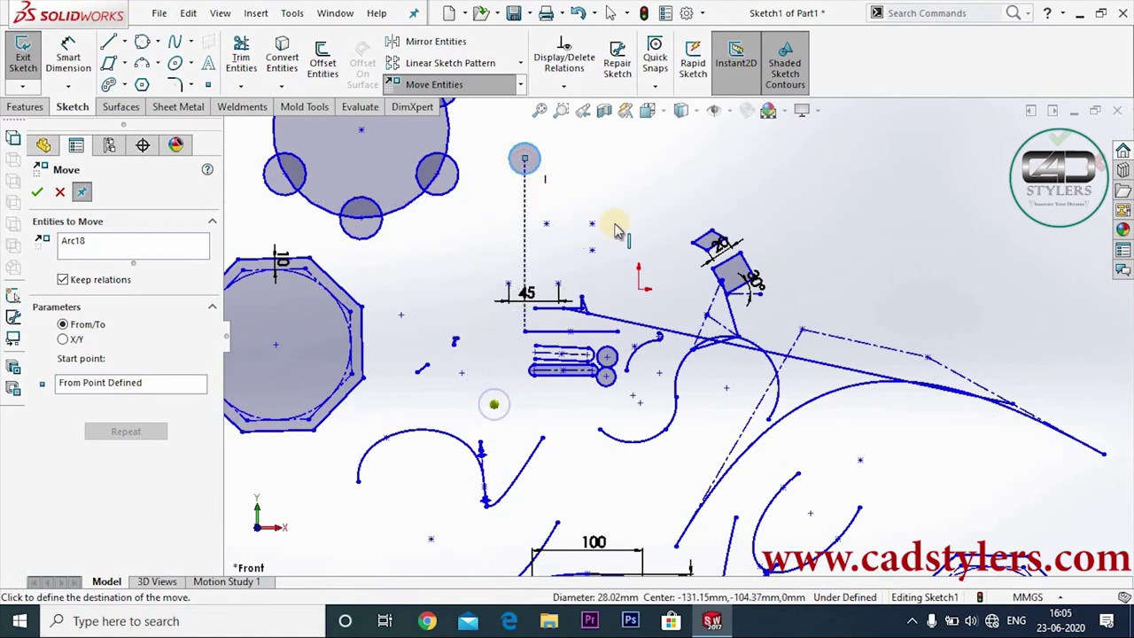
click(617, 228)
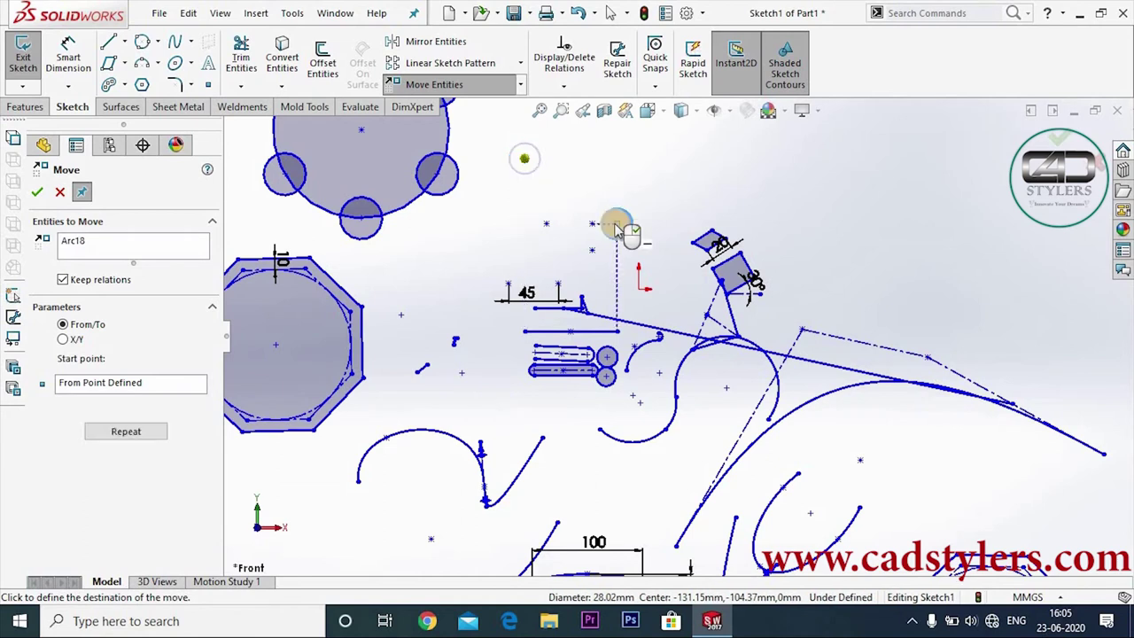
click(509, 84)
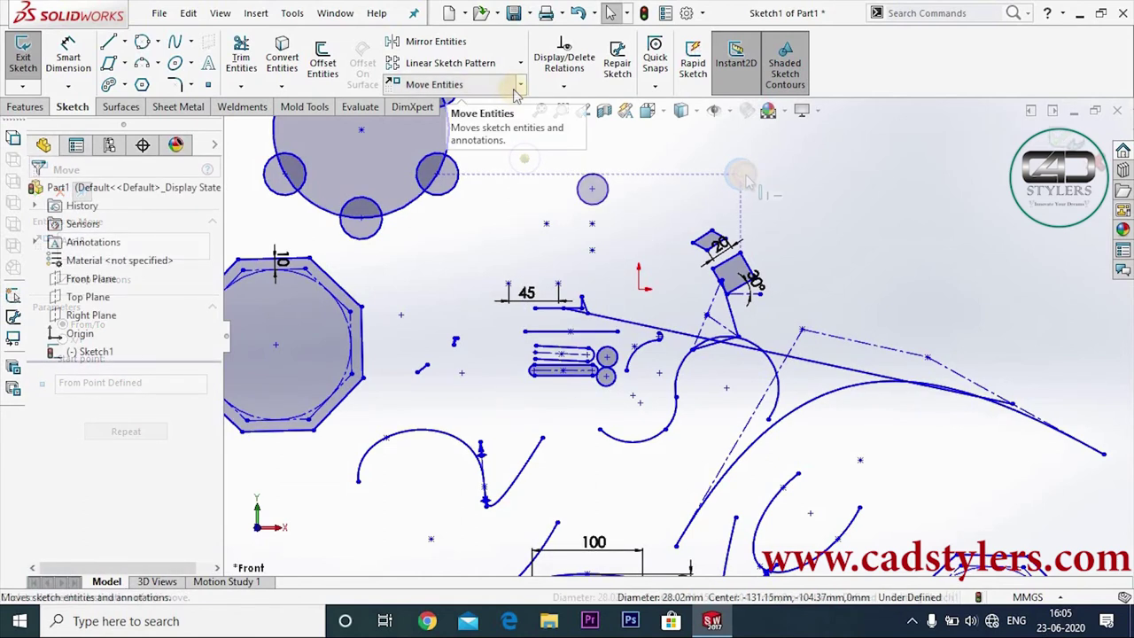
Step: Set up Copy Entities on the small circle, using its centre as the From/To base point
click(520, 84)
click(439, 126)
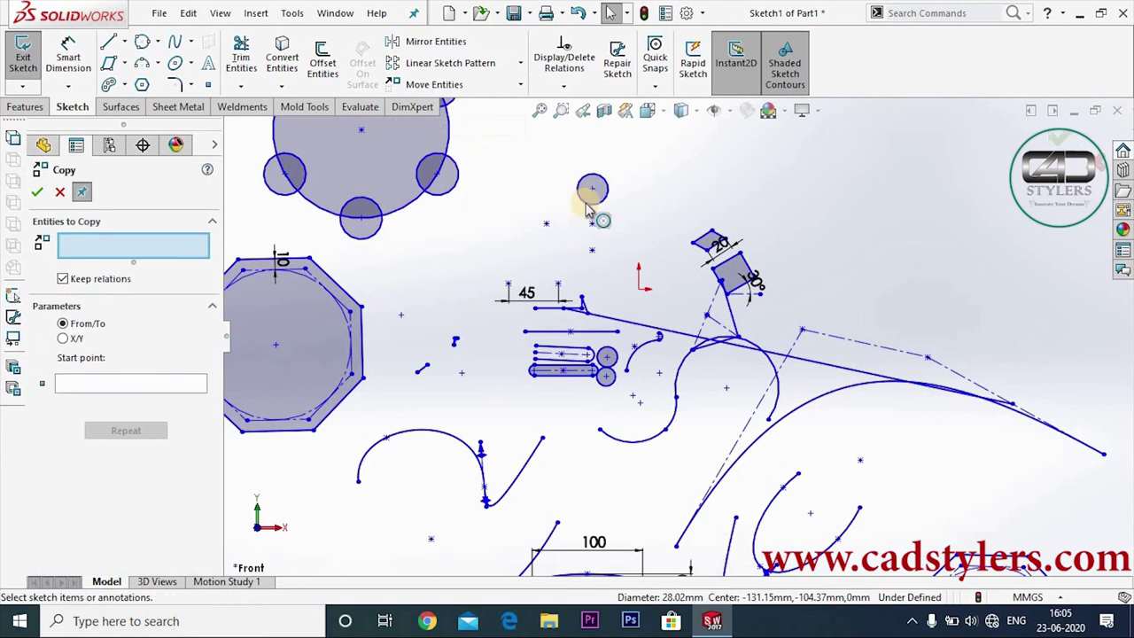
click(591, 191)
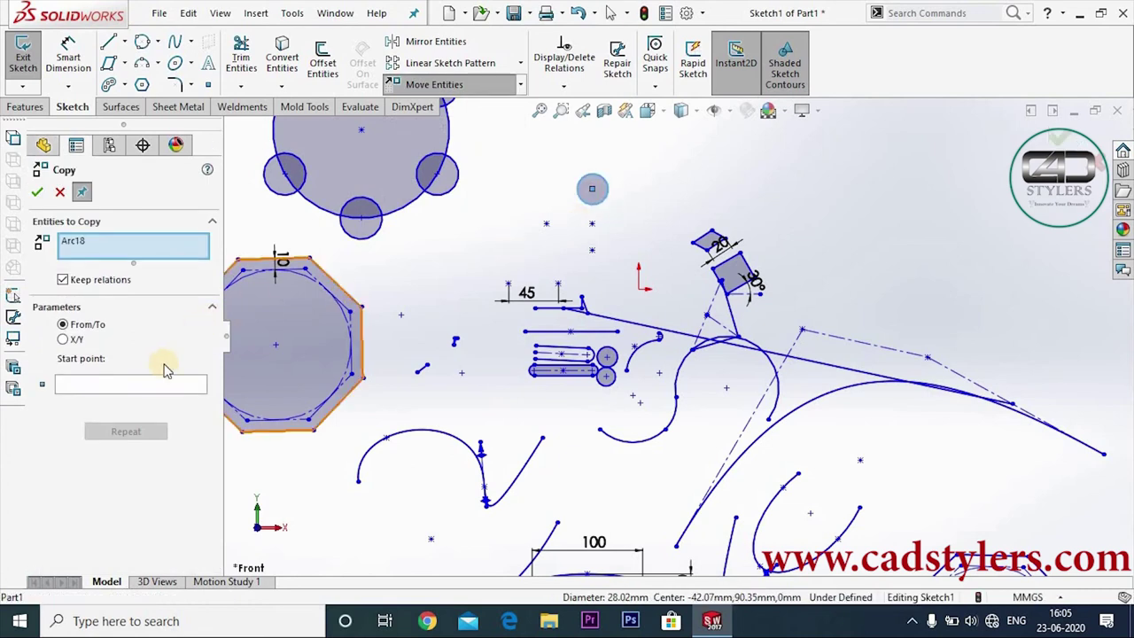
click(148, 387)
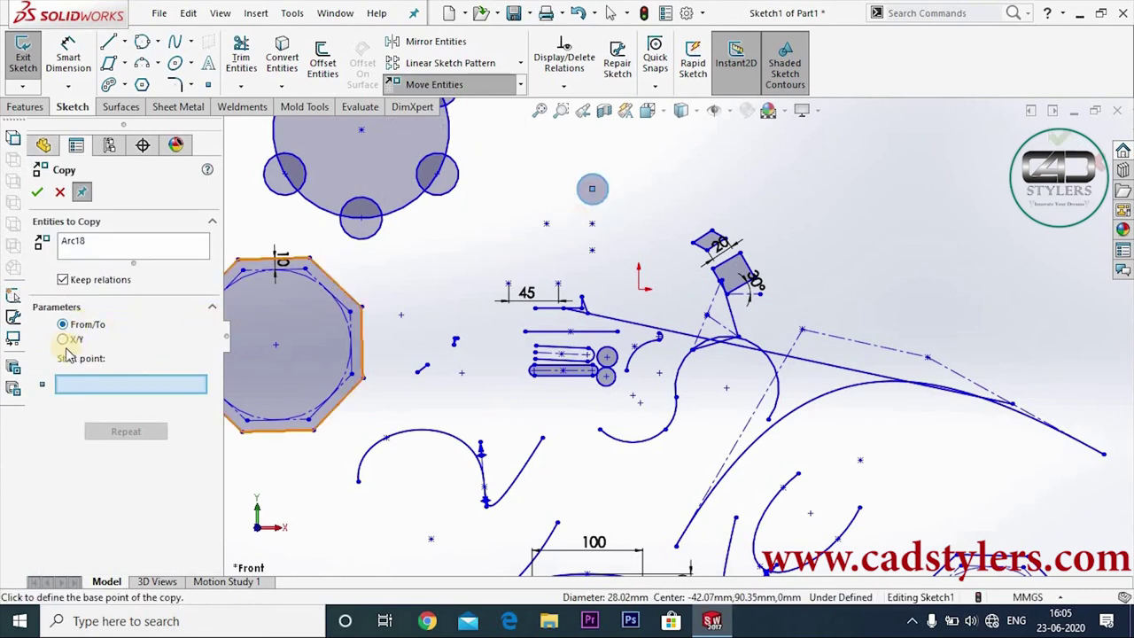
click(64, 341)
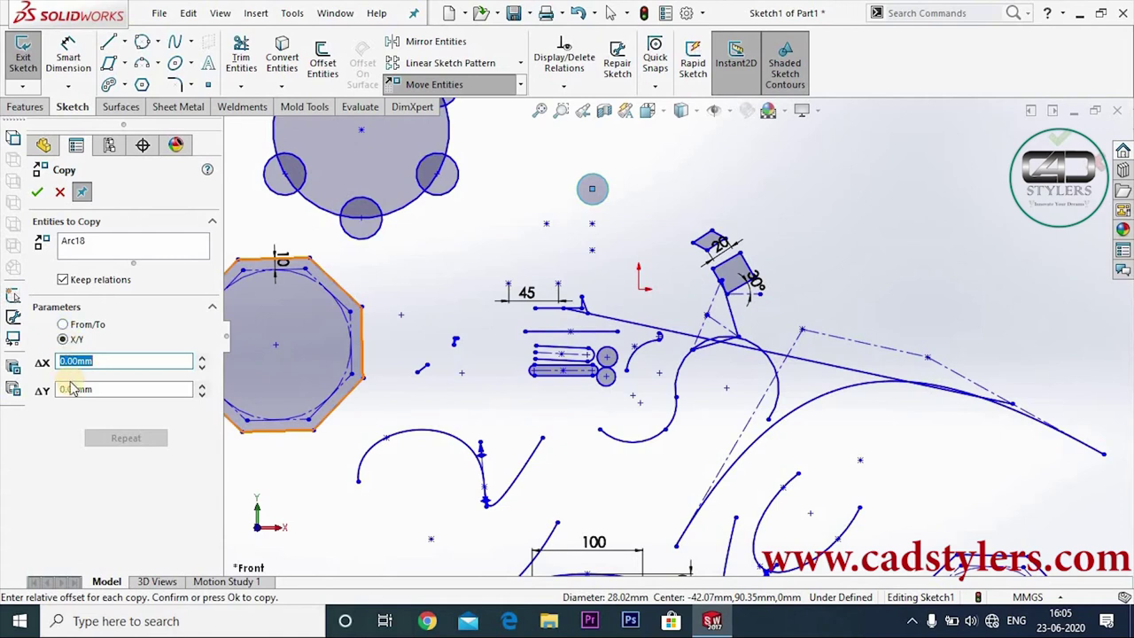
click(63, 324)
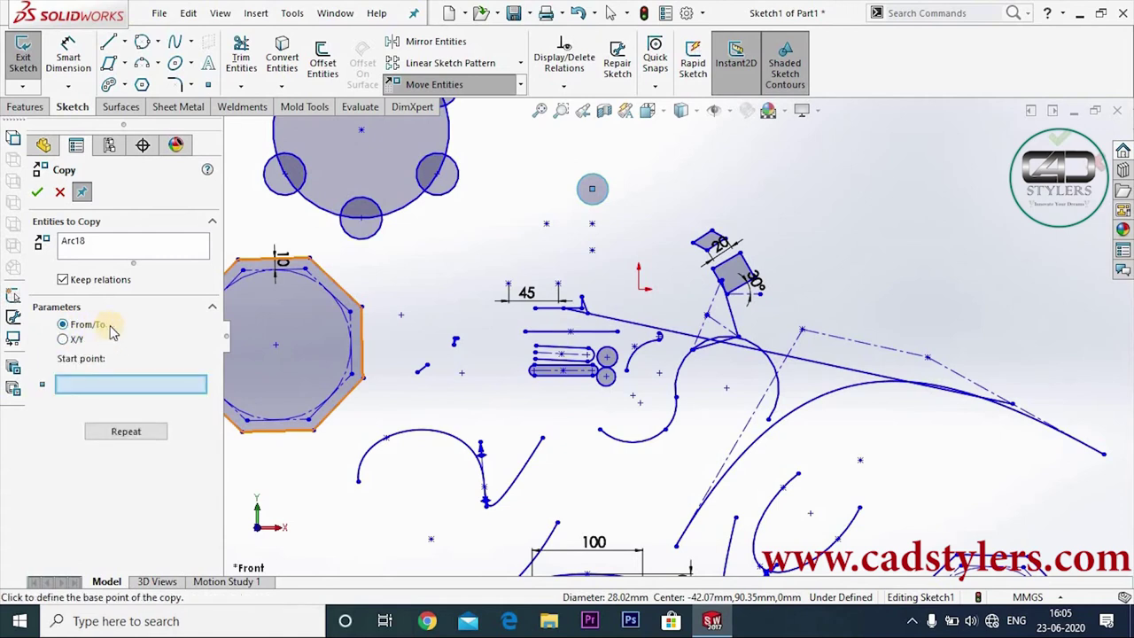
click(592, 190)
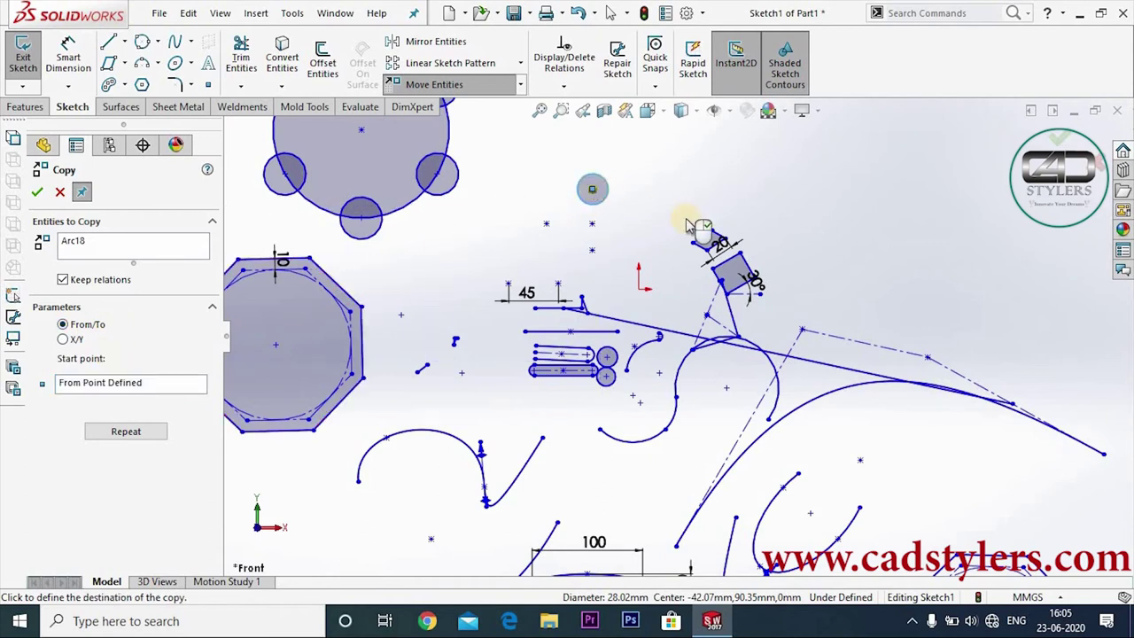
Step: Place copies of the small circle at scattered spots around the sketch and confirm
click(823, 429)
click(640, 486)
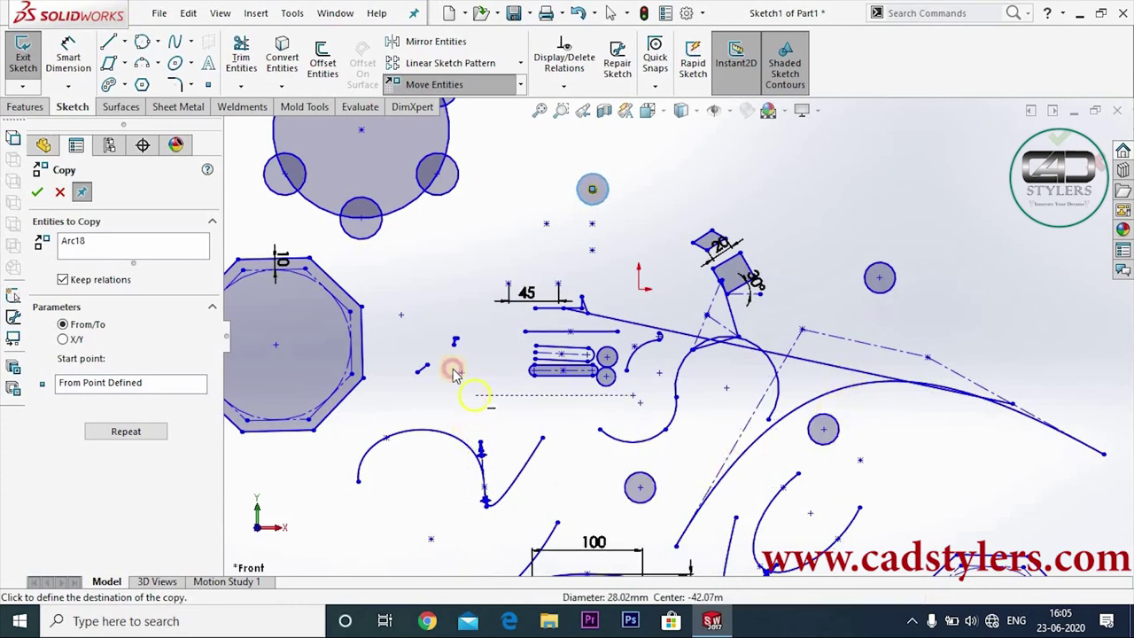
click(474, 395)
click(426, 296)
click(461, 249)
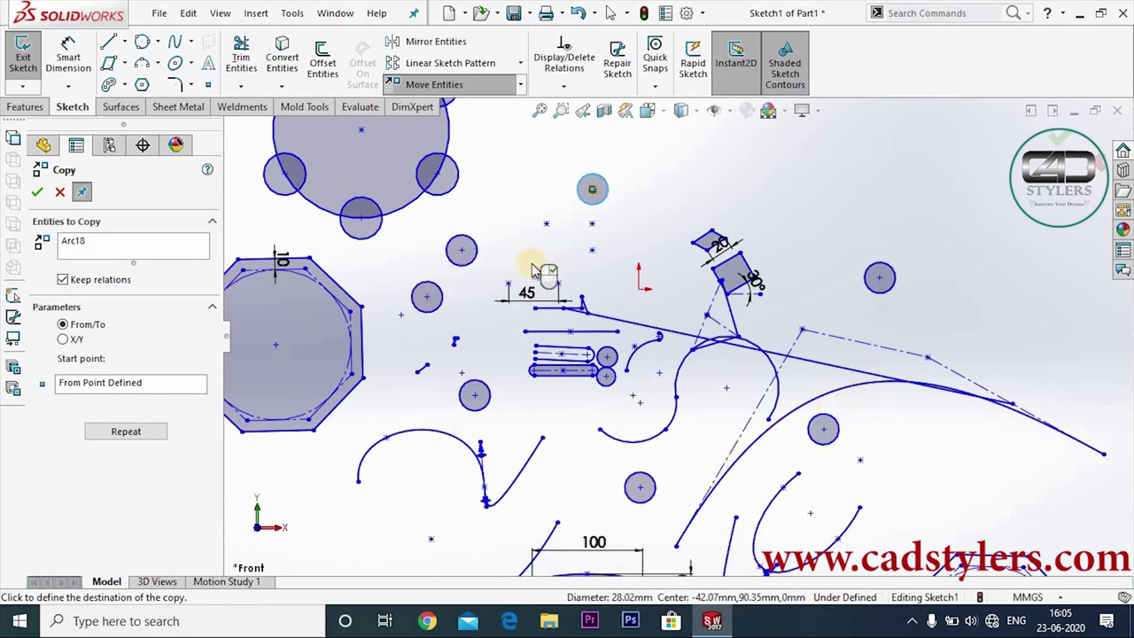
click(476, 218)
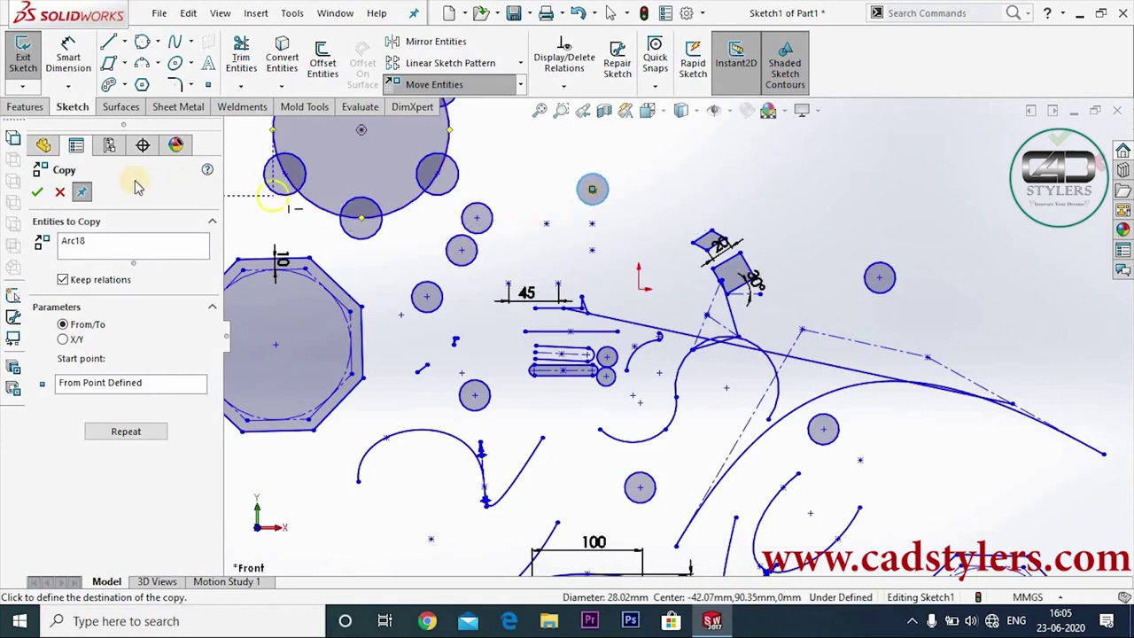
click(38, 192)
click(520, 84)
Step: Rotate the upper 20 mm square (Line34–Line37) 90° about a point on the square
click(441, 146)
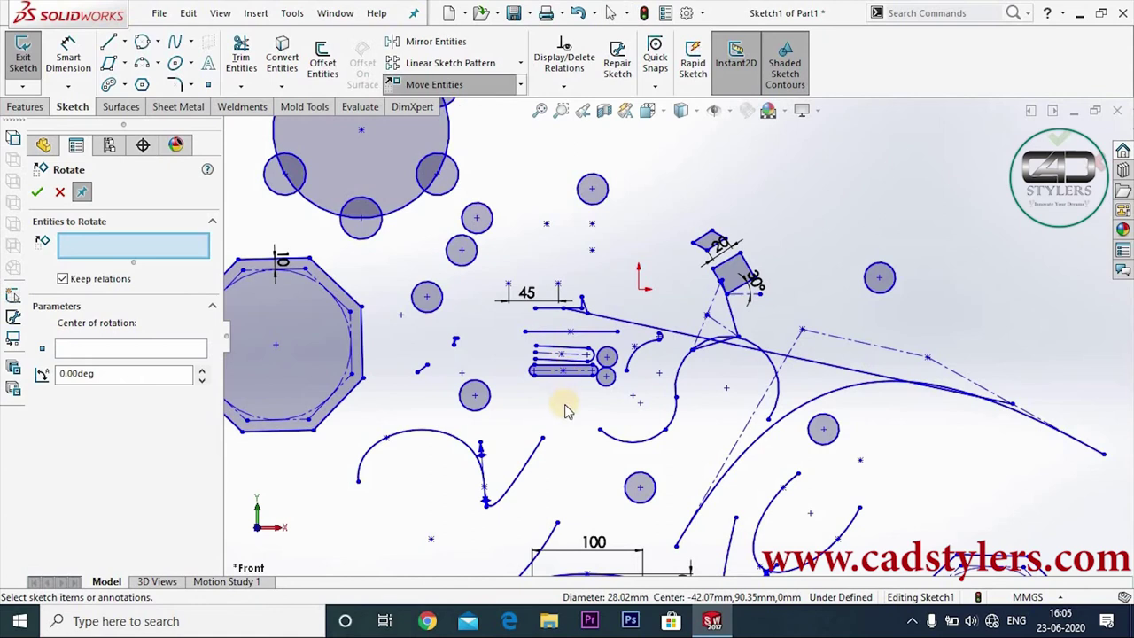
scroll(645, 463, up, 2)
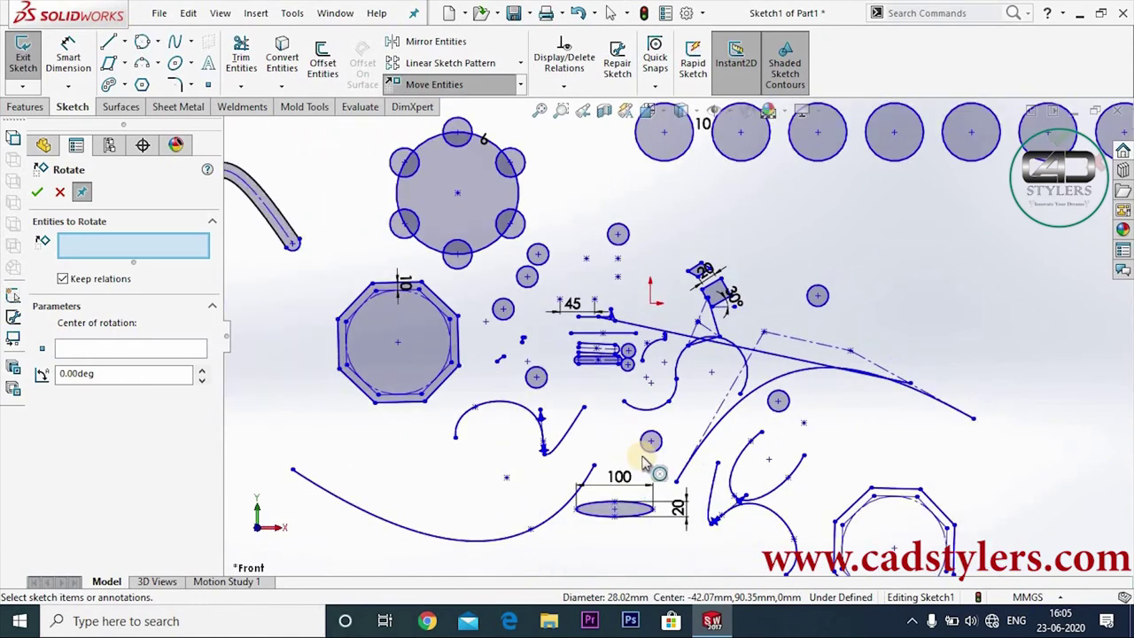
scroll(734, 299, down, 3)
scroll(729, 304, down, 3)
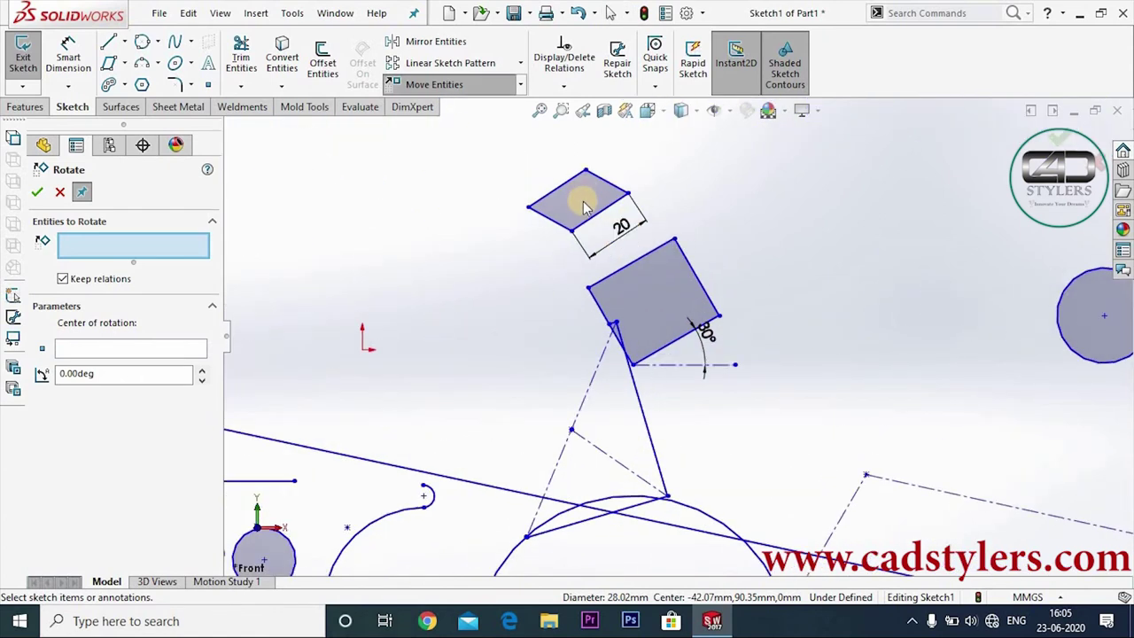
click(587, 205)
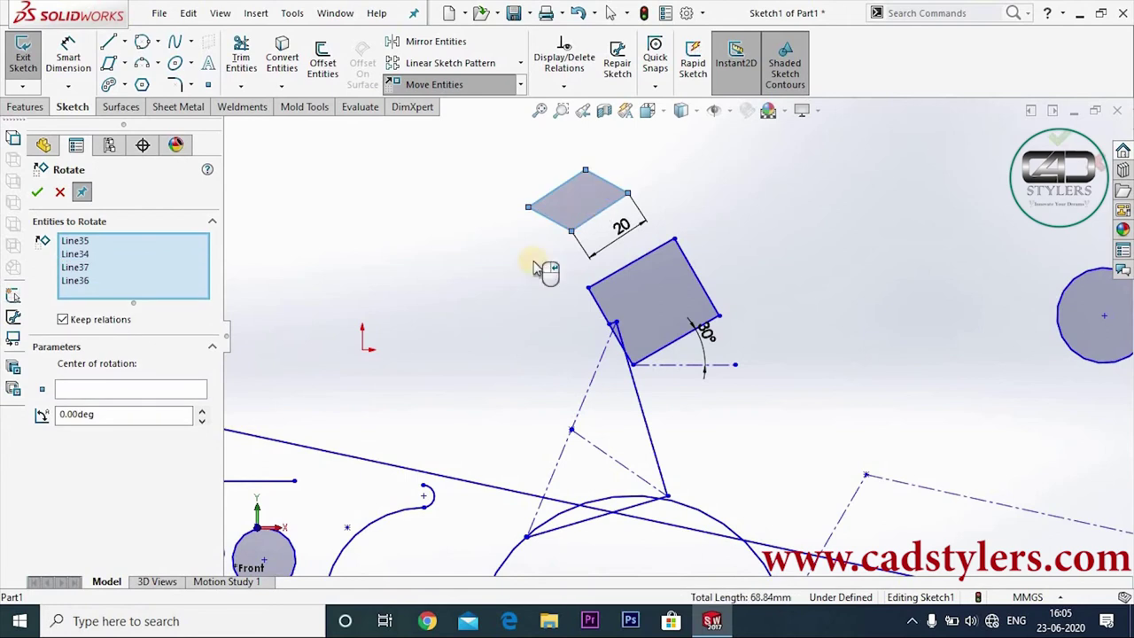
click(99, 391)
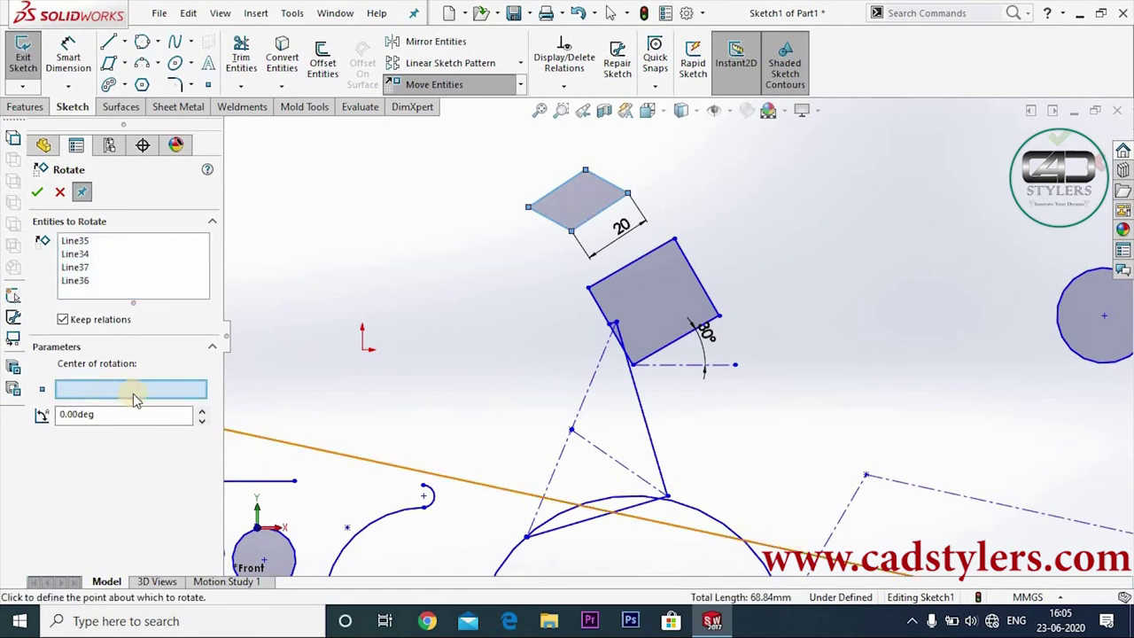
click(576, 199)
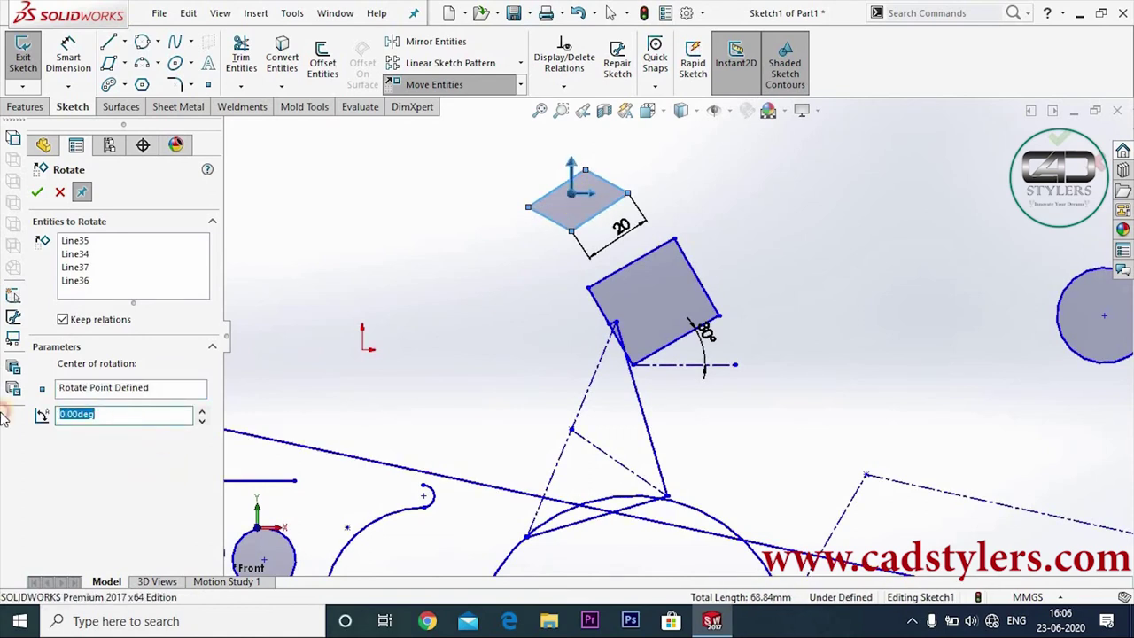
text(90)
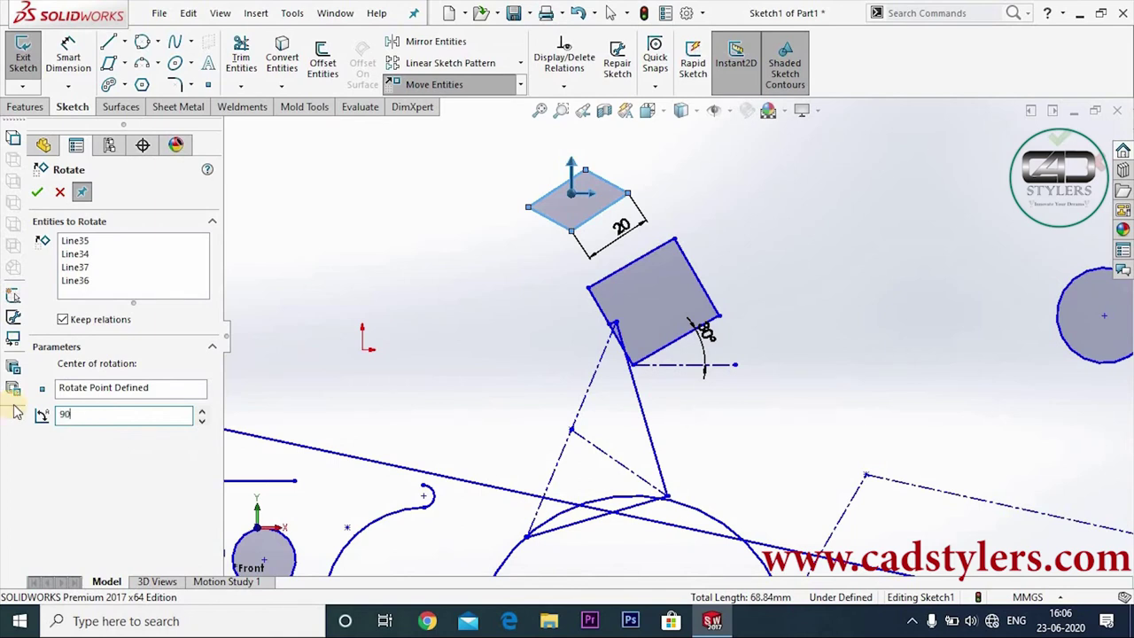
key(Return)
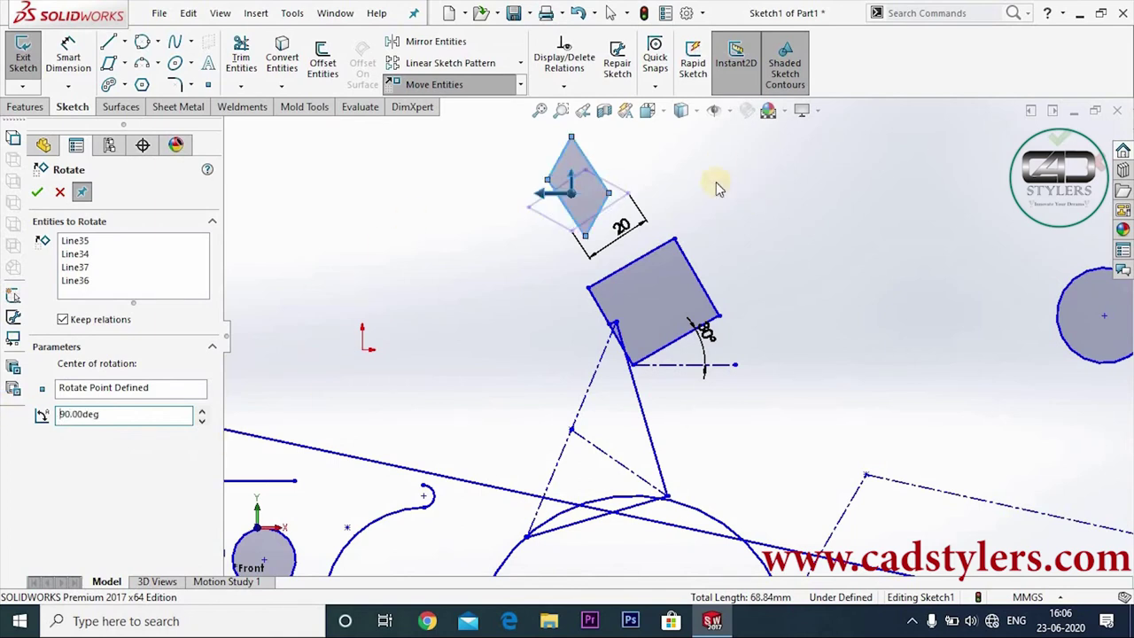
click(37, 192)
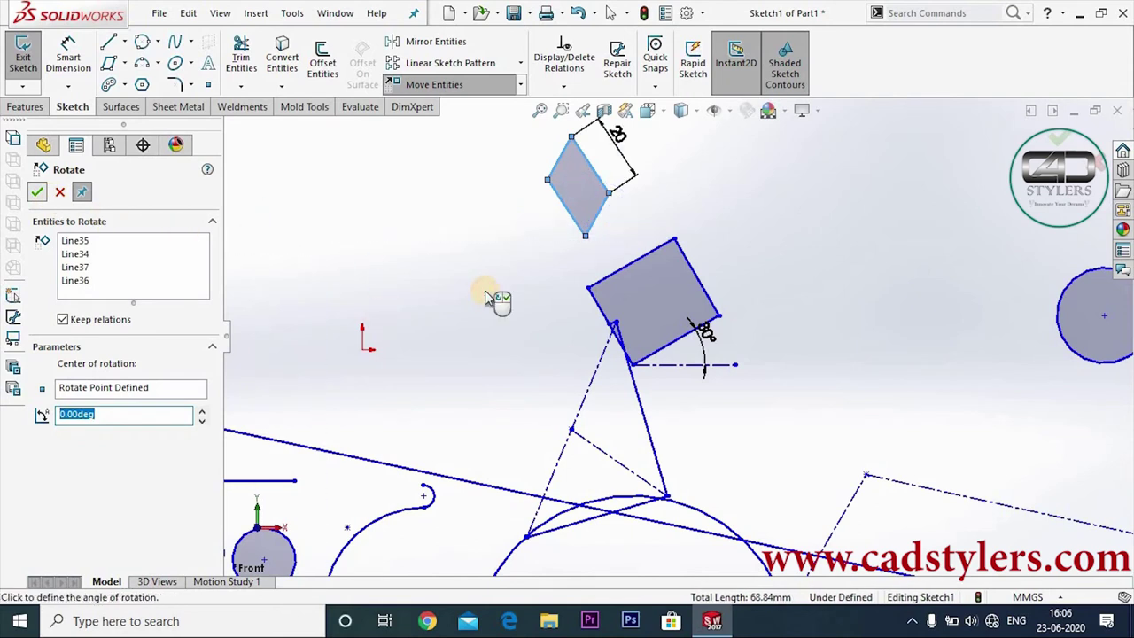
key(Escape)
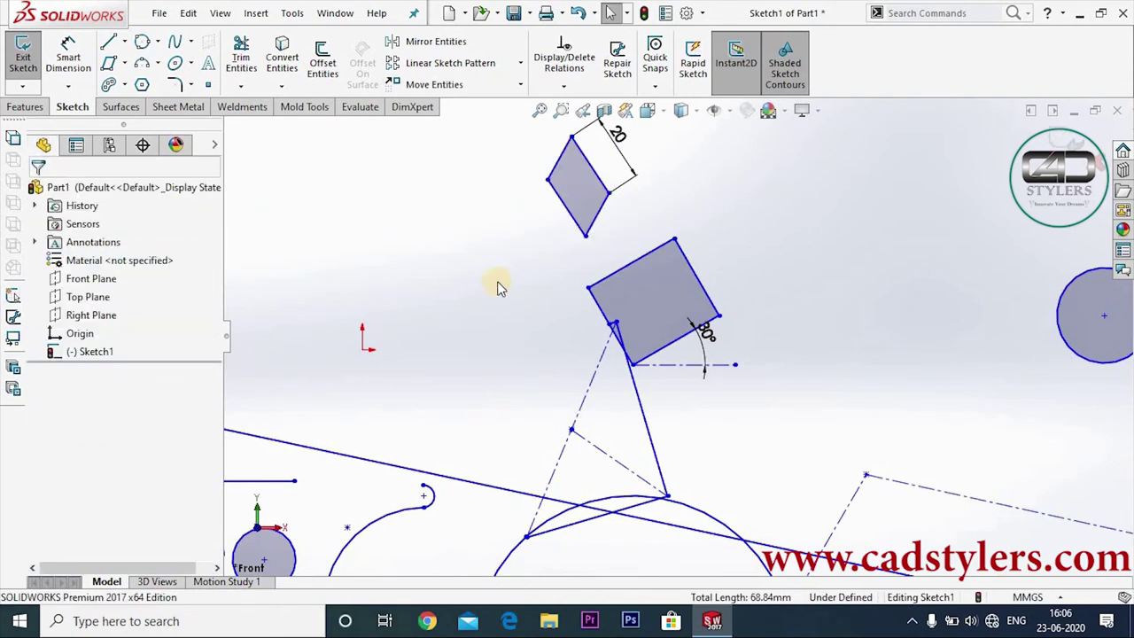
Step: Scale the small circle Arc18 by a factor of 3 about its own centre
click(521, 84)
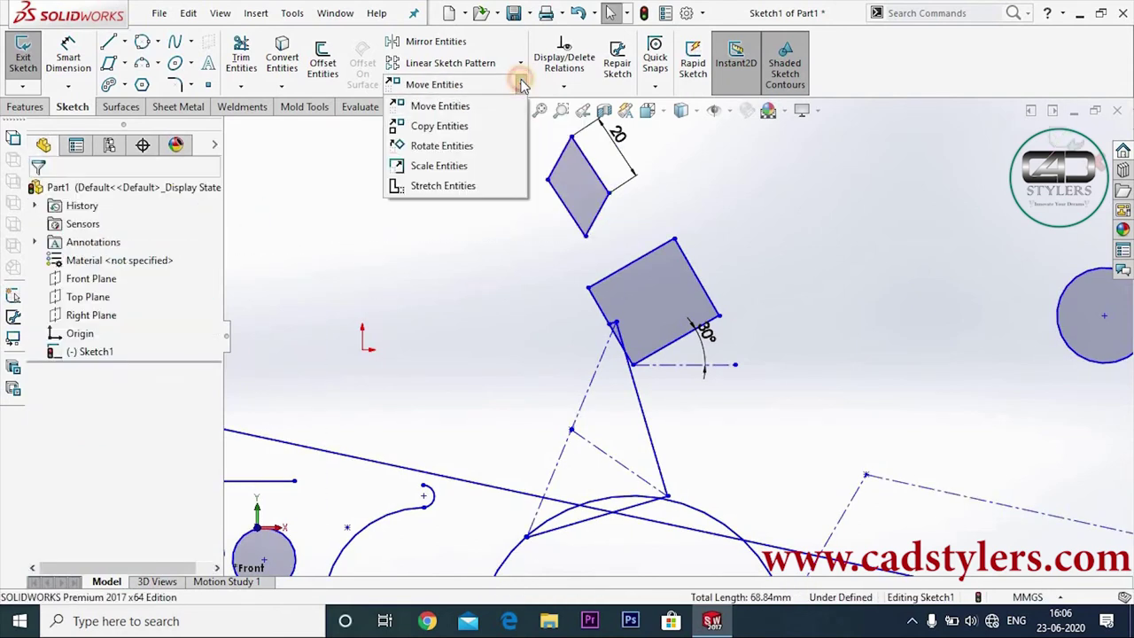
click(438, 166)
scroll(748, 357, up, 2)
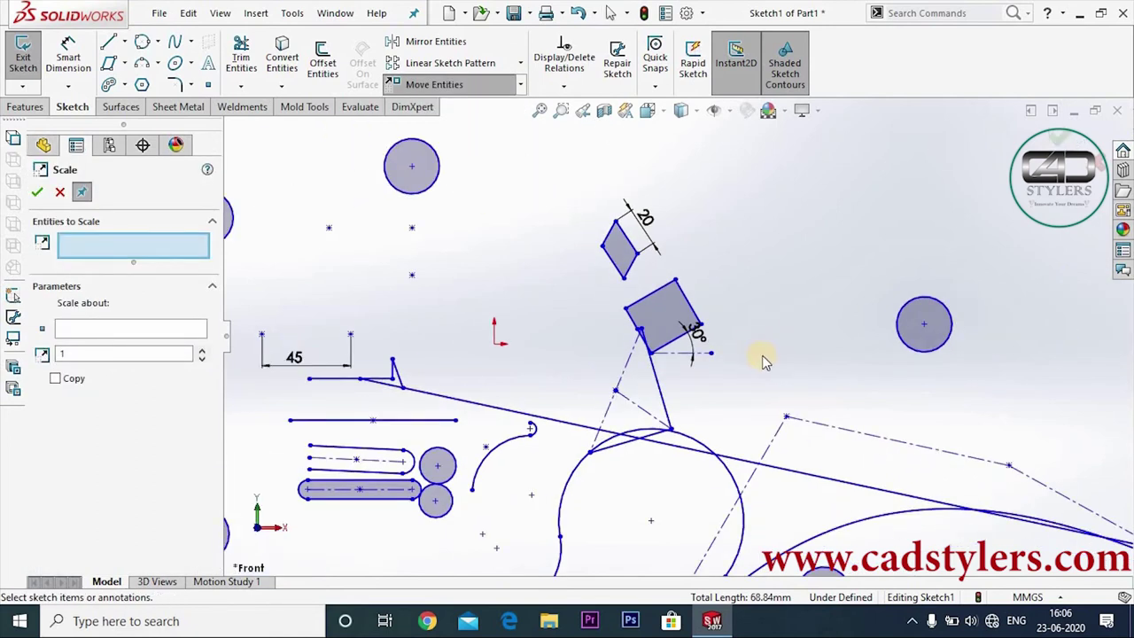
scroll(766, 362, up, 1)
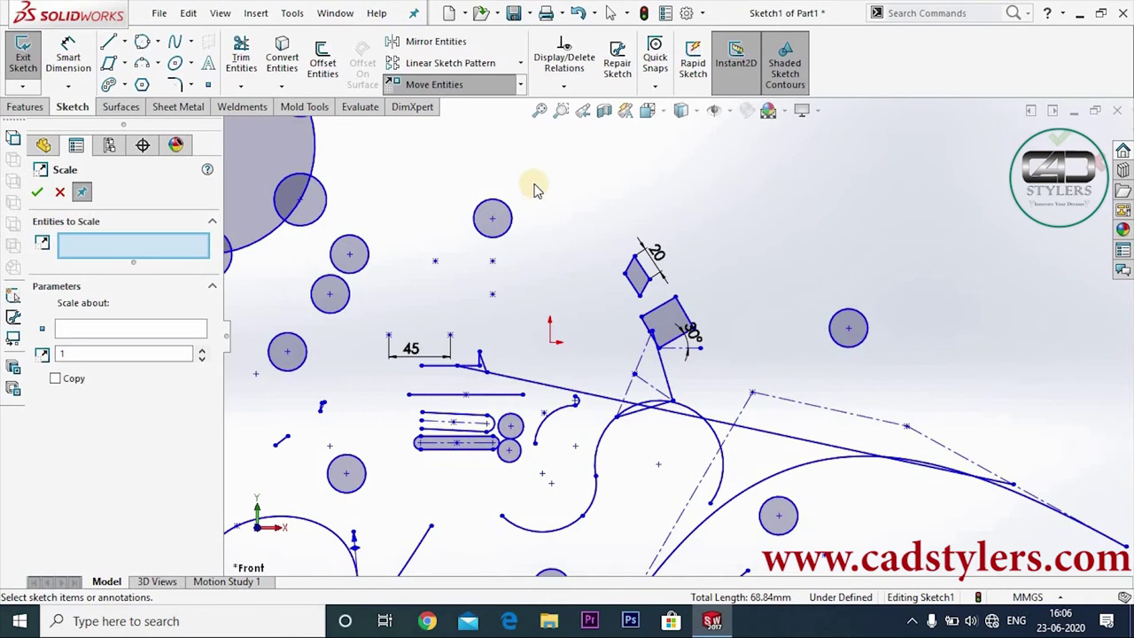
click(494, 223)
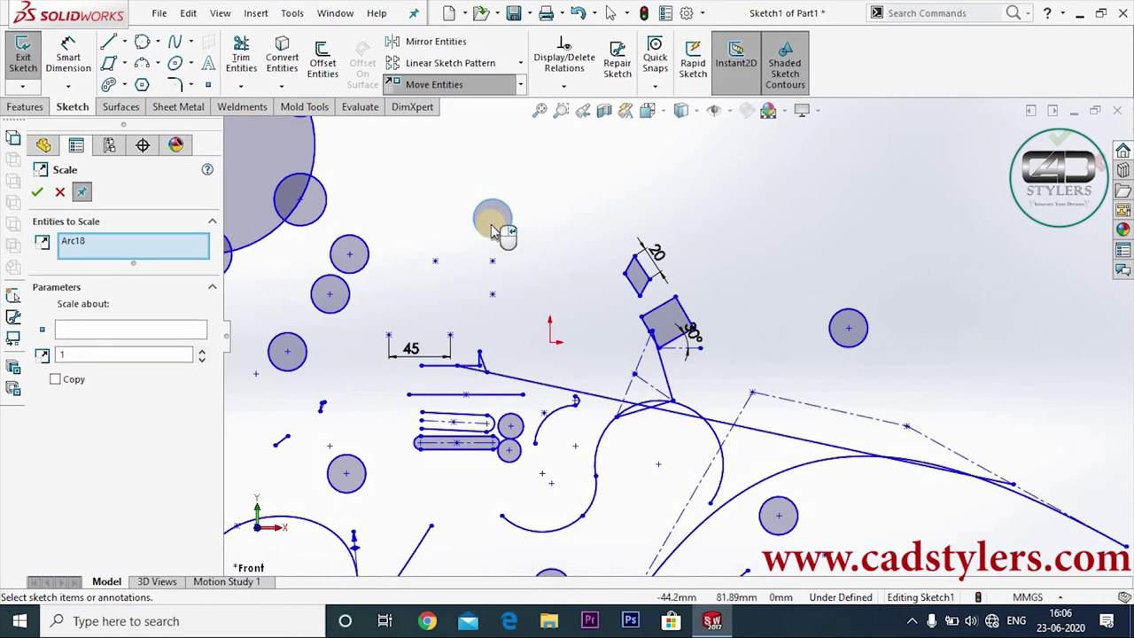
click(112, 333)
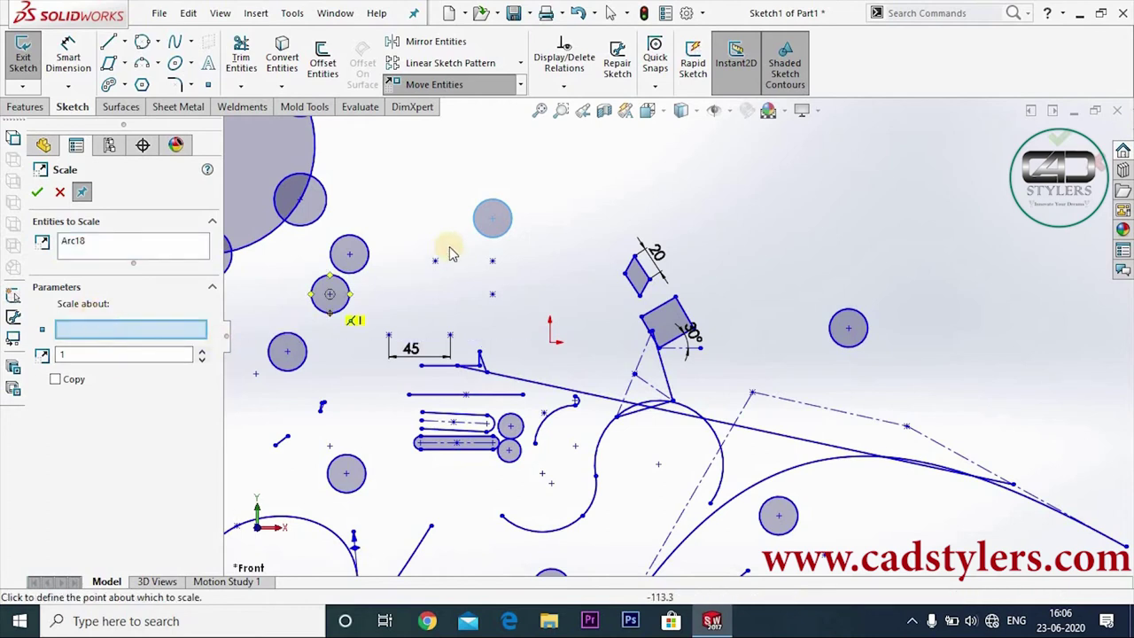
click(493, 219)
text(3)
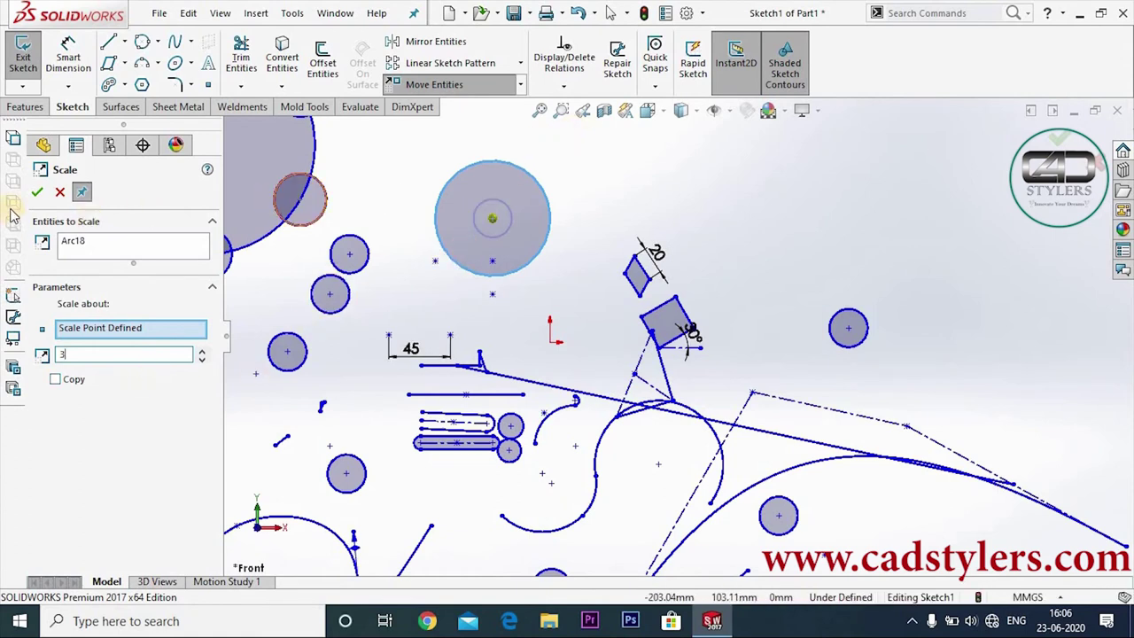
click(37, 191)
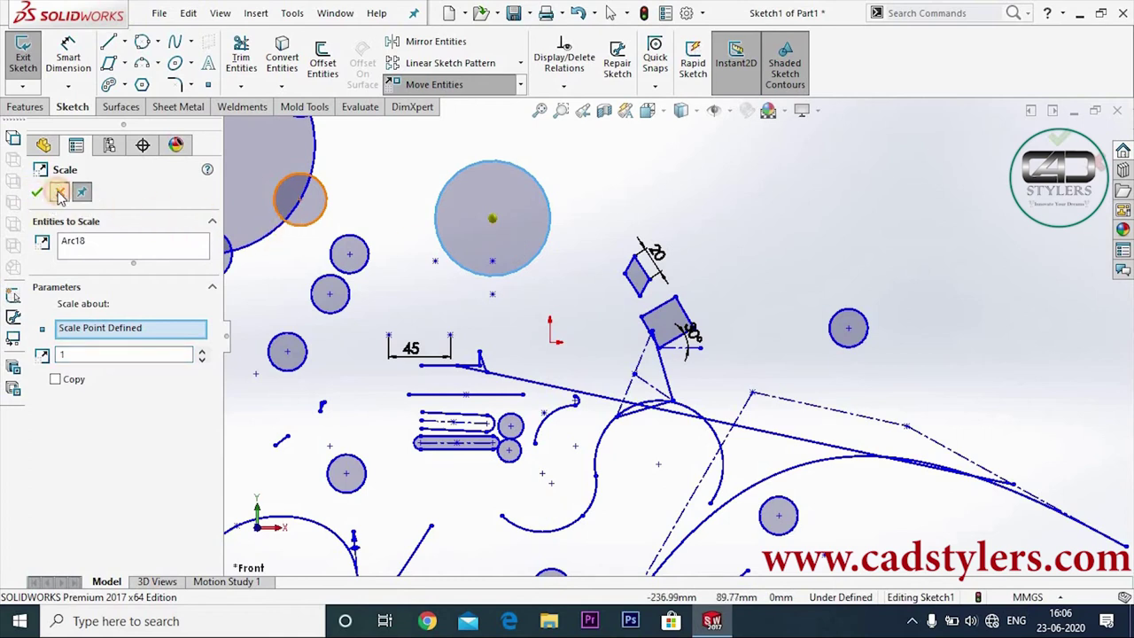
click(59, 195)
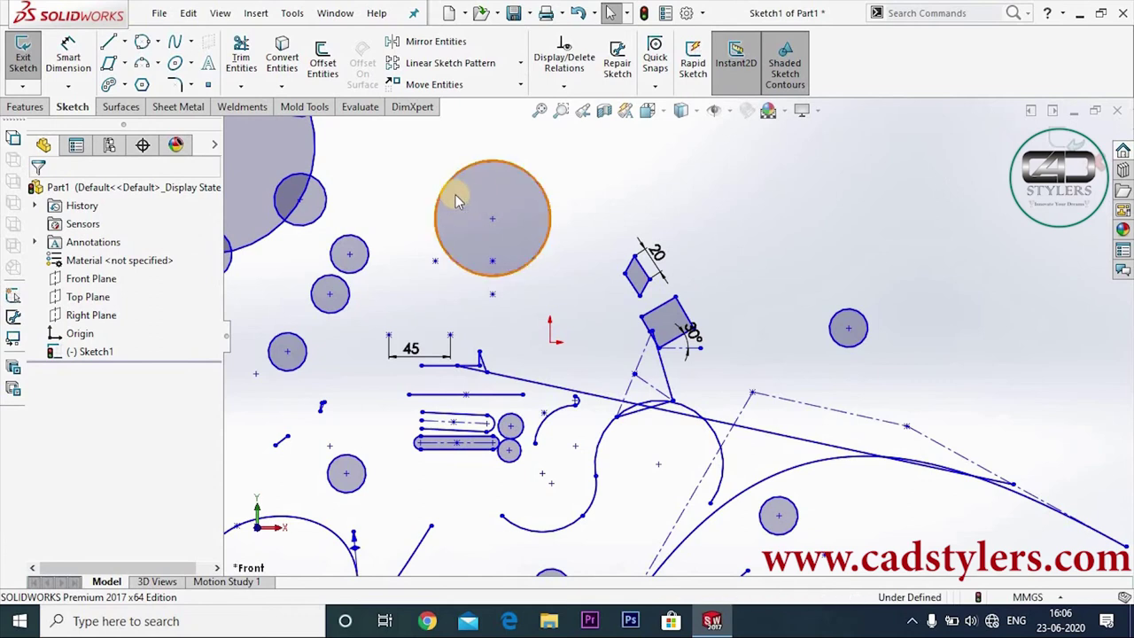
Step: Stretch the 30° square from a corner up and right into a 31.31° wedge
click(520, 86)
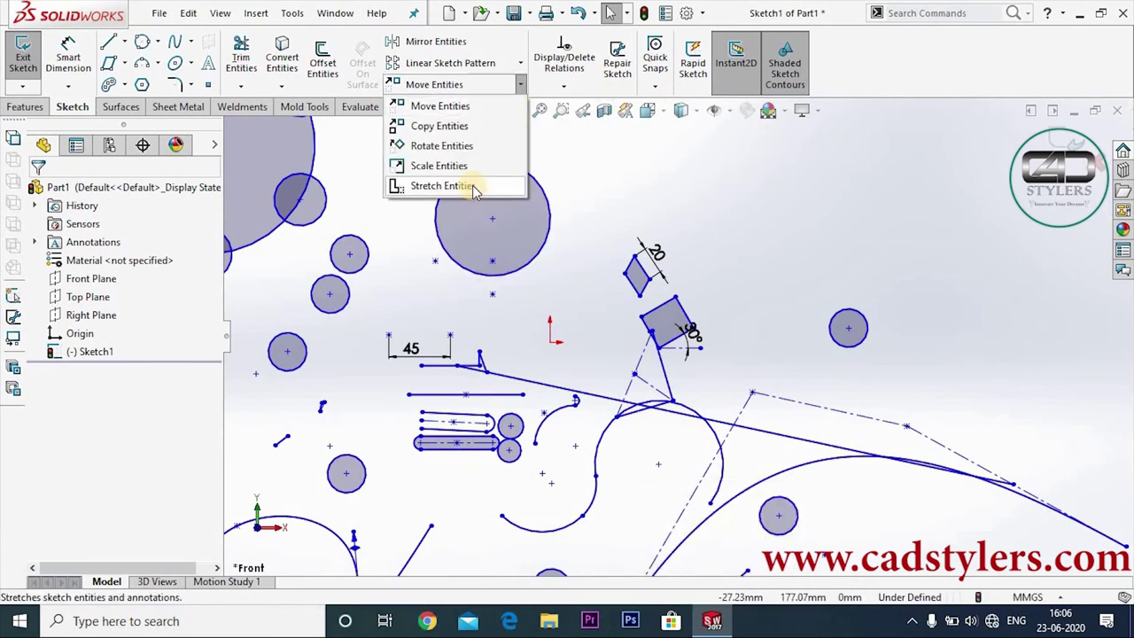
click(476, 186)
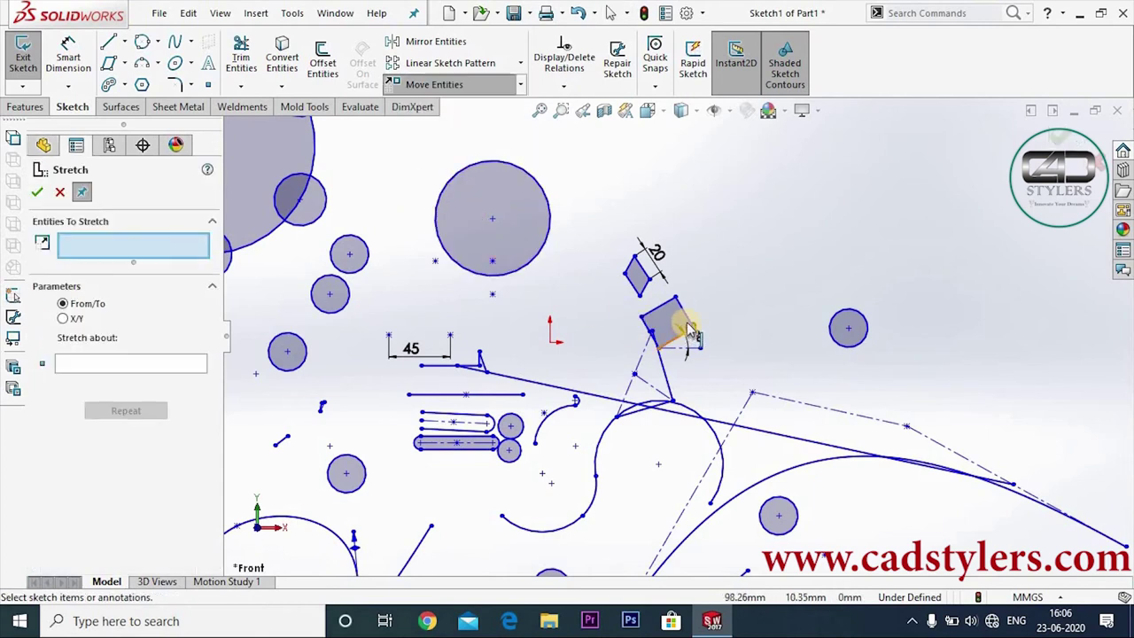
scroll(700, 323, down, 2)
scroll(702, 326, down, 3)
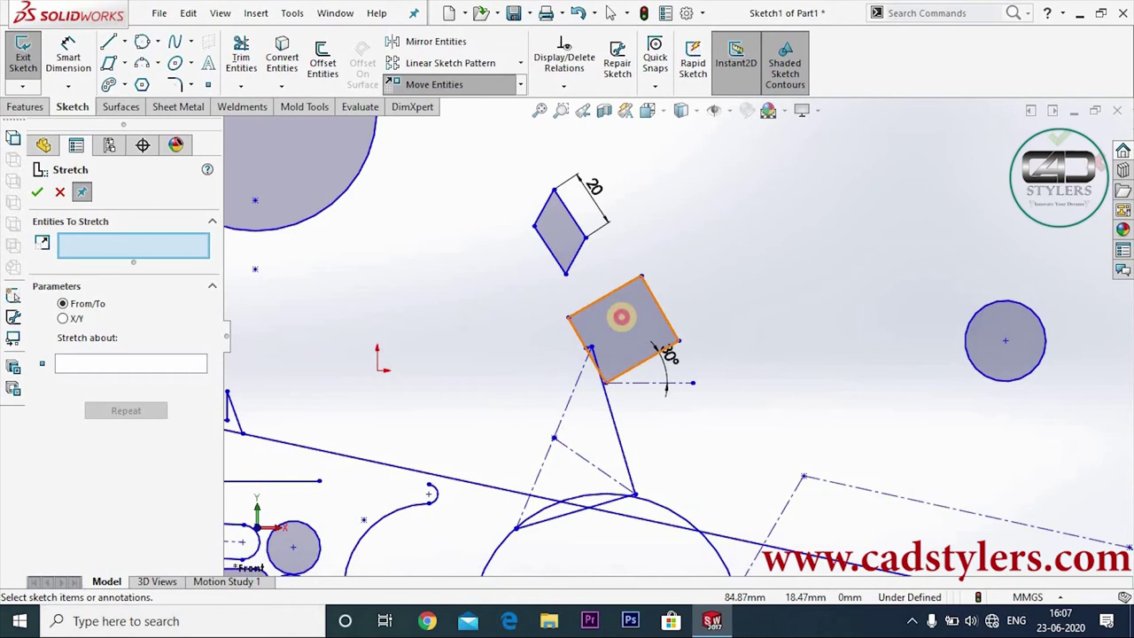
click(621, 317)
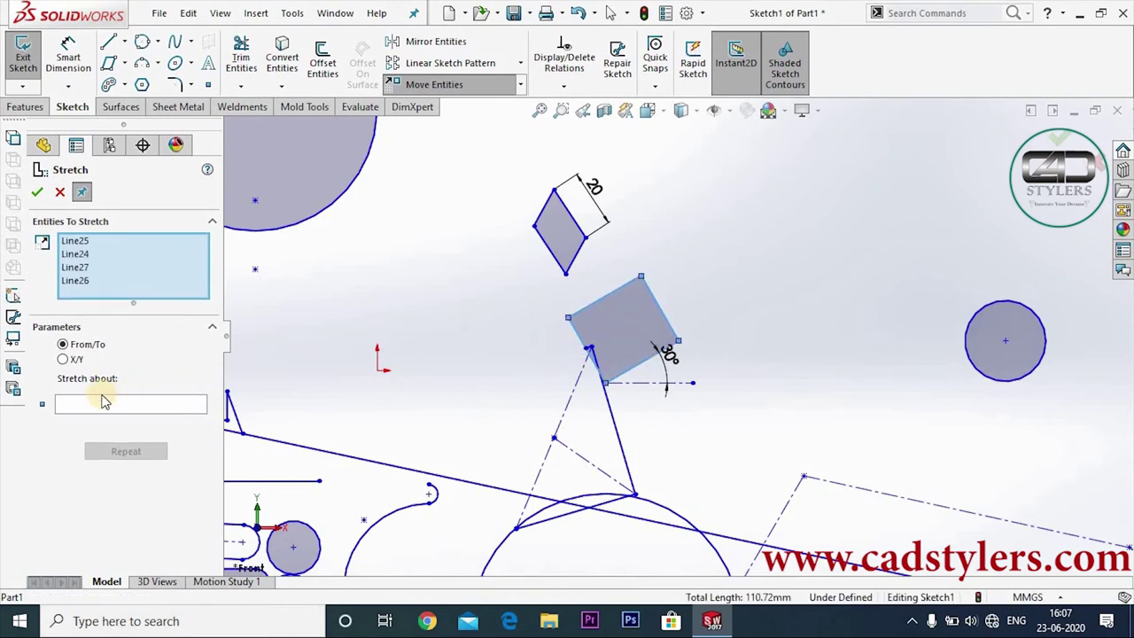
click(102, 404)
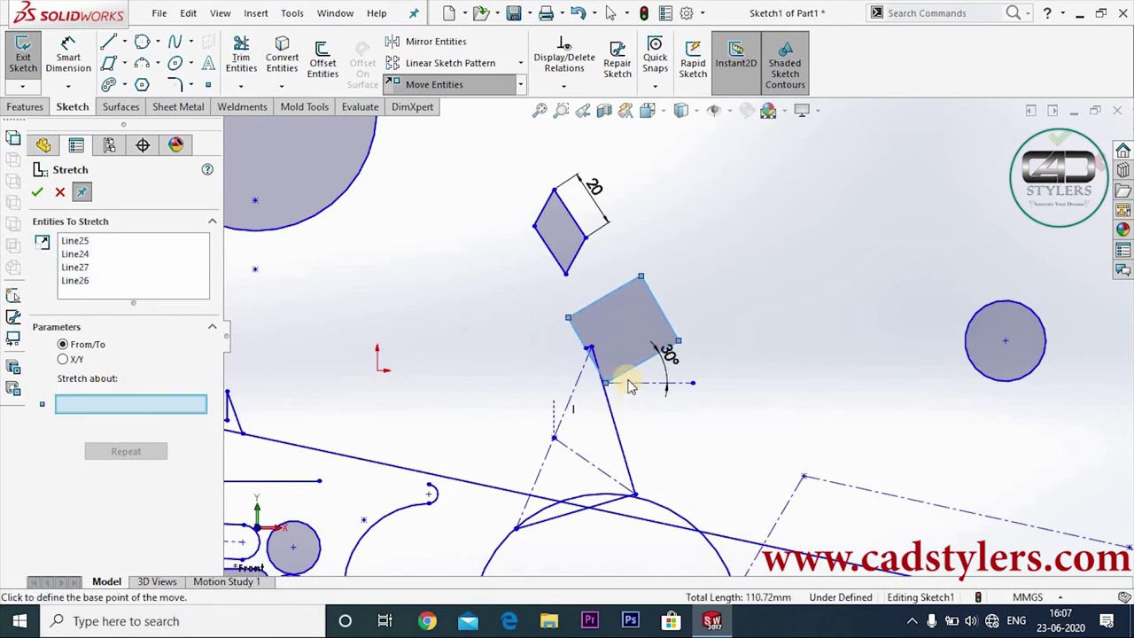
click(678, 340)
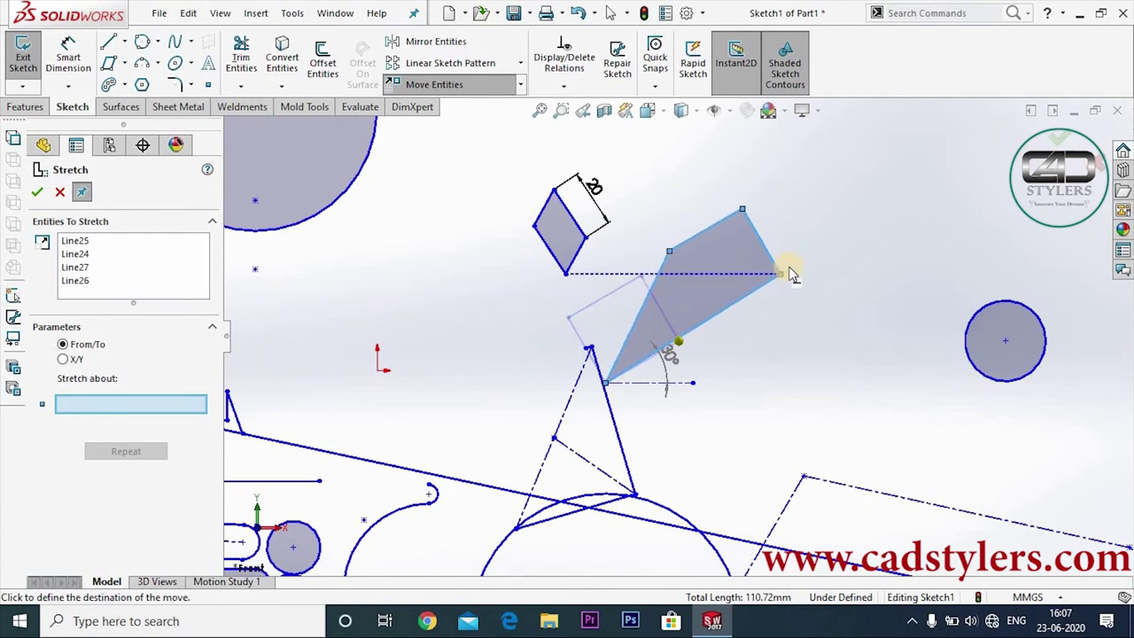
click(796, 266)
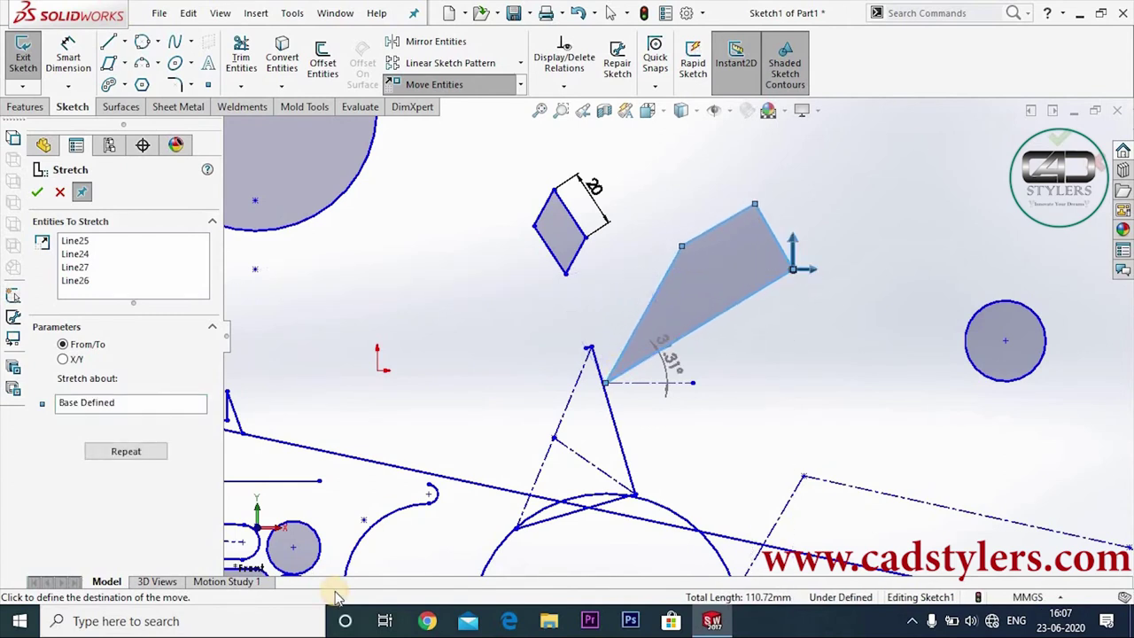
click(37, 191)
click(520, 85)
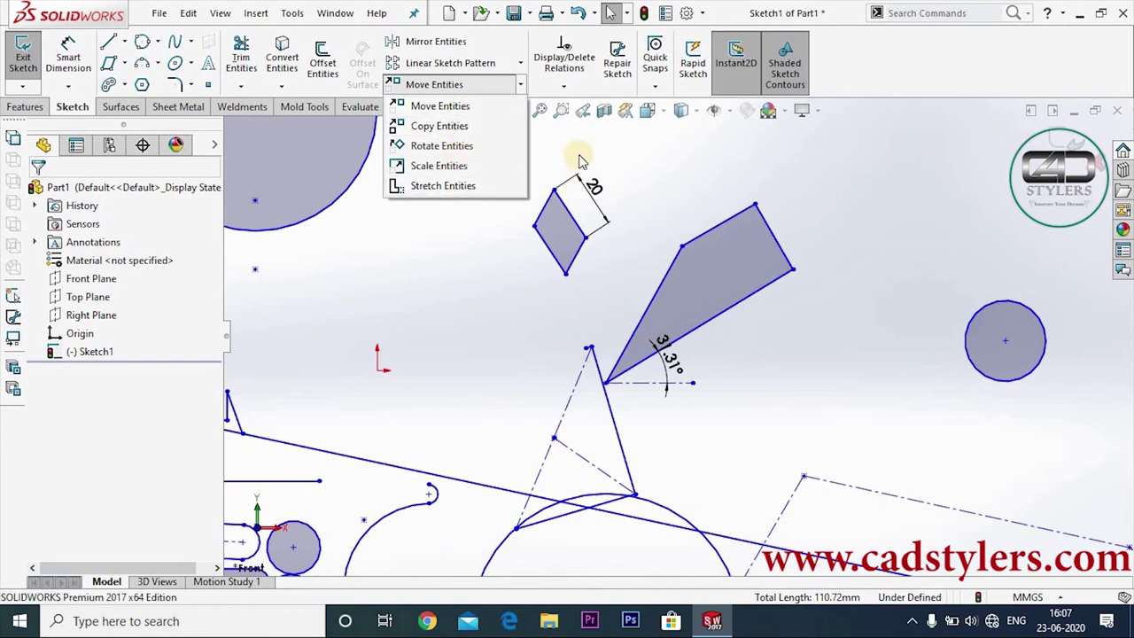
click(624, 155)
scroll(679, 333, up, 4)
click(563, 86)
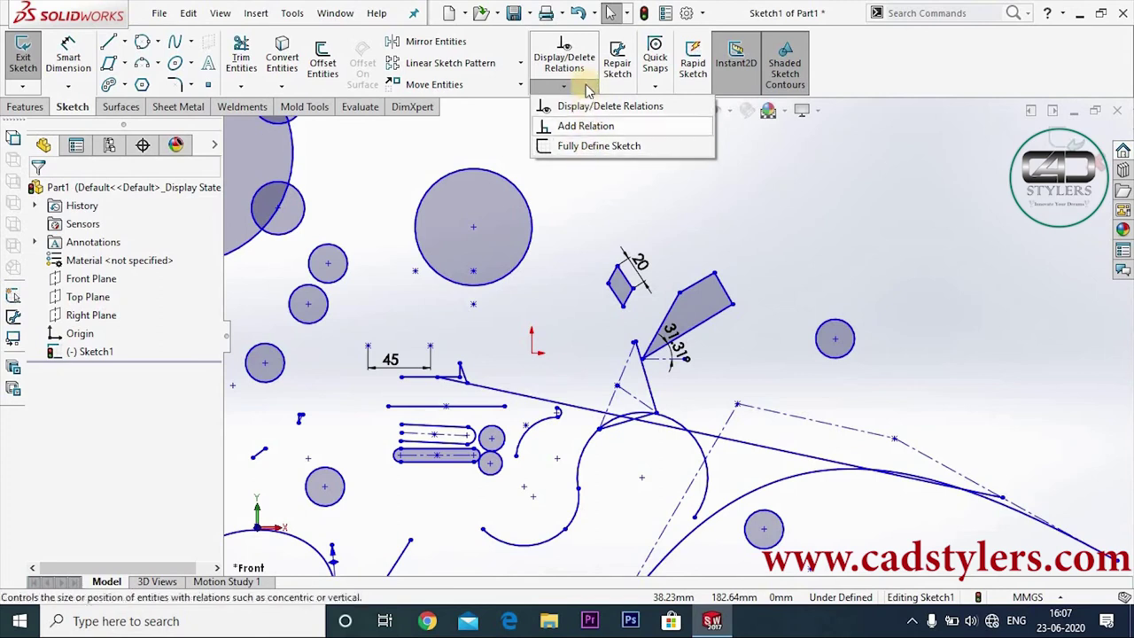
click(655, 86)
click(654, 86)
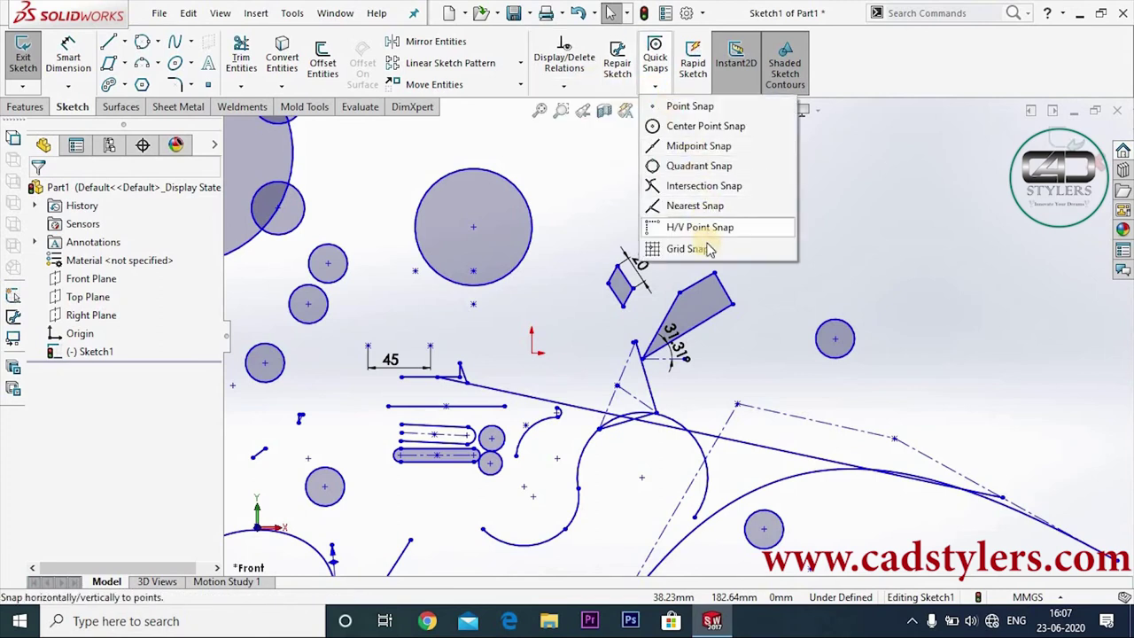
click(886, 181)
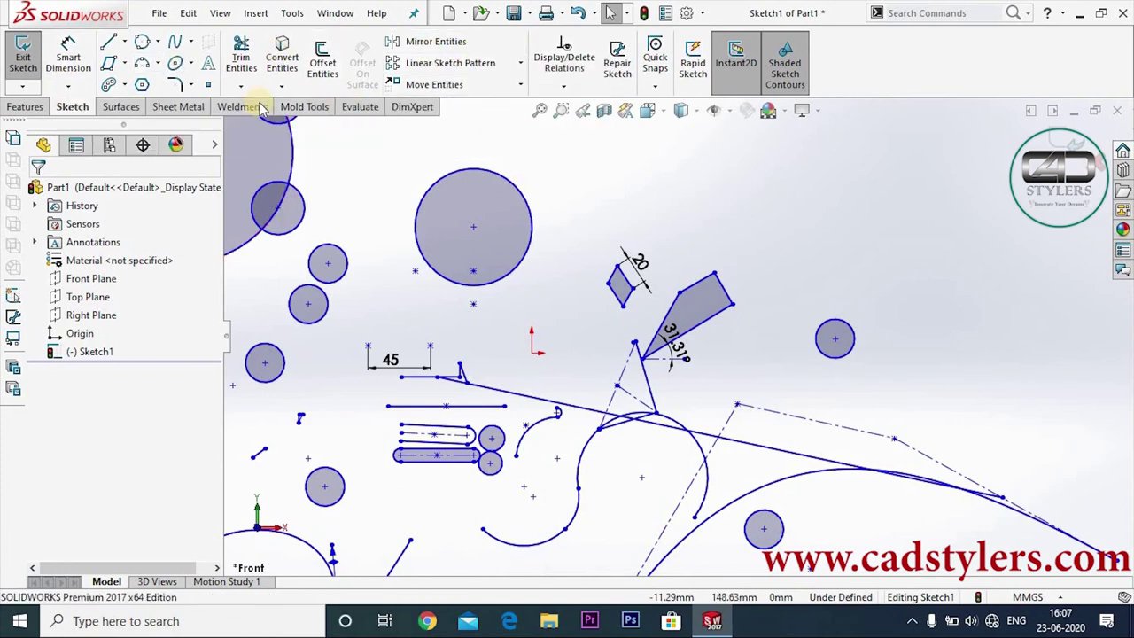
Step: Add a Jog Line to the wedge's top edge to form a small tab
click(293, 16)
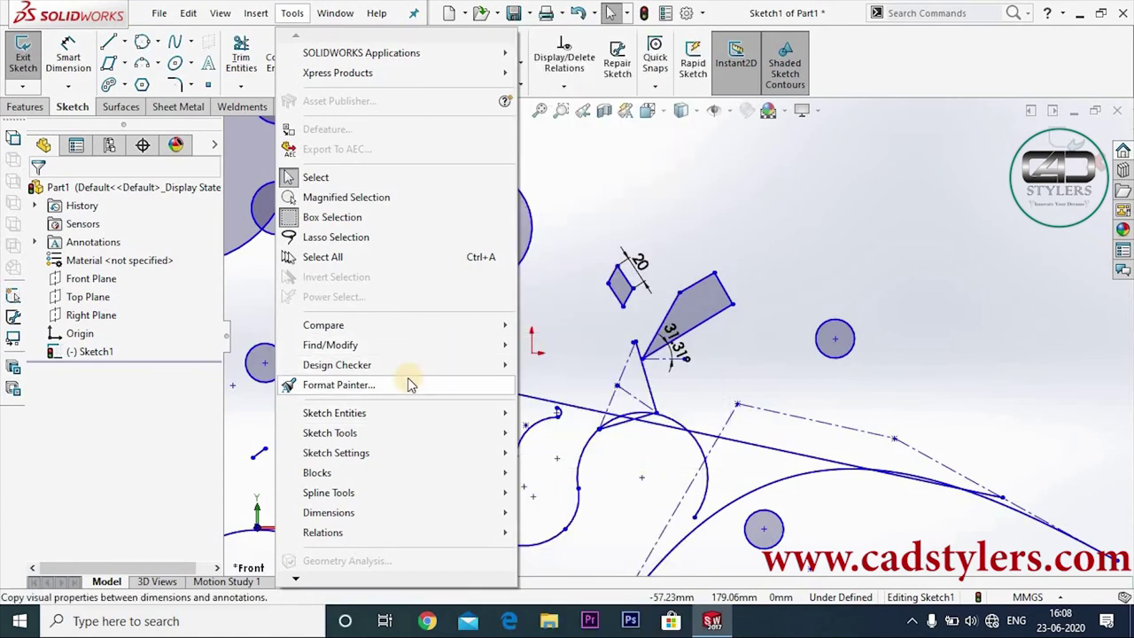
mouse_move(329, 433)
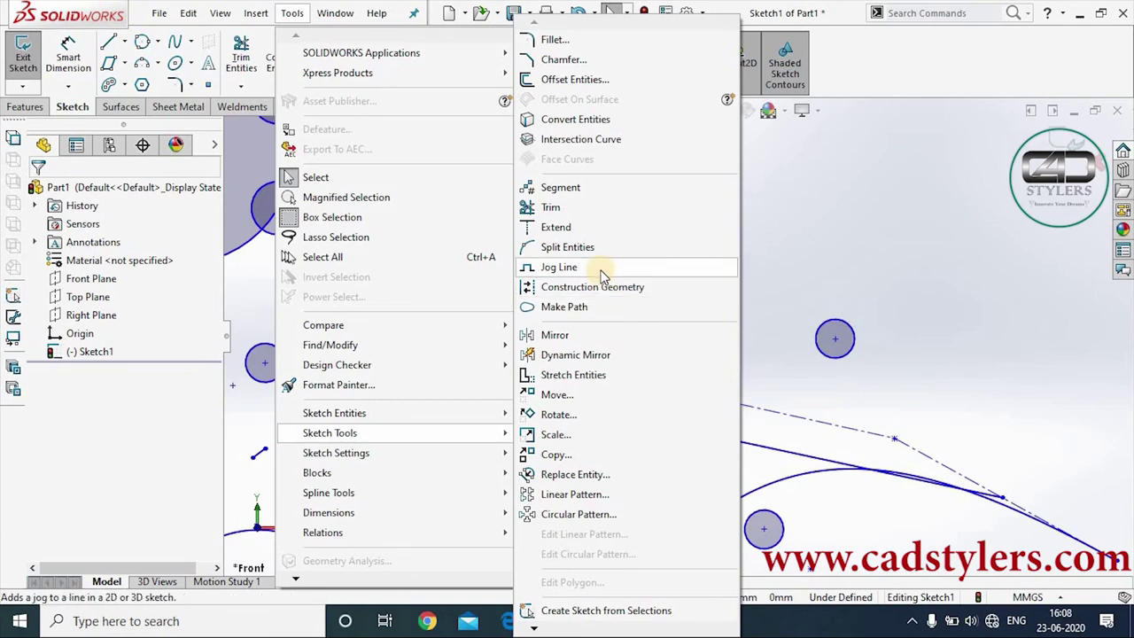
click(602, 270)
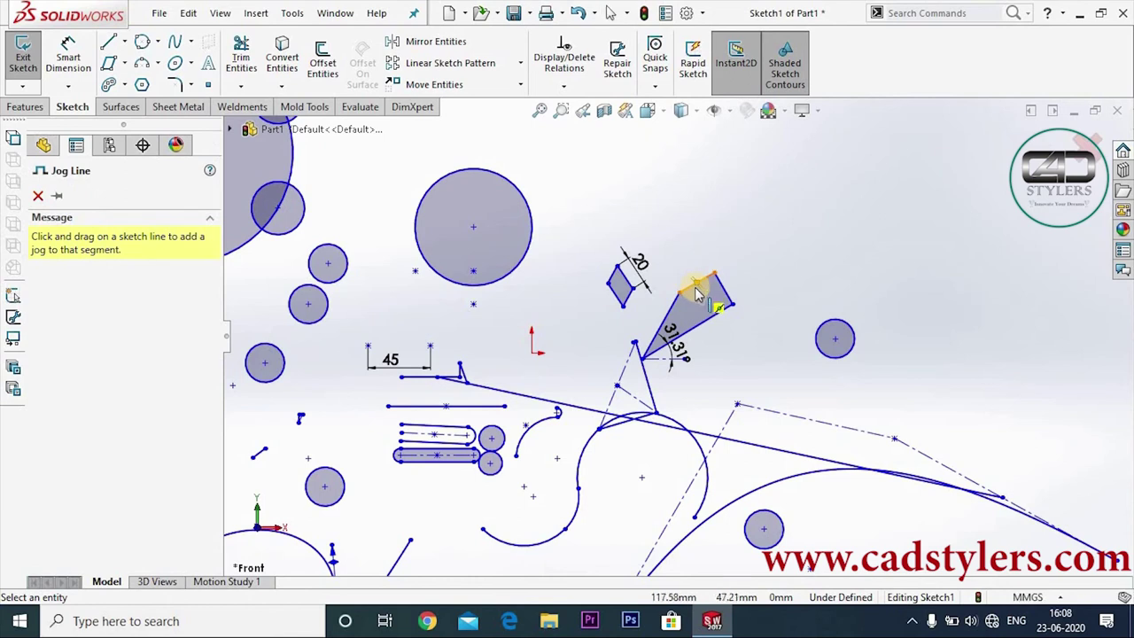
drag(696, 292, 690, 280)
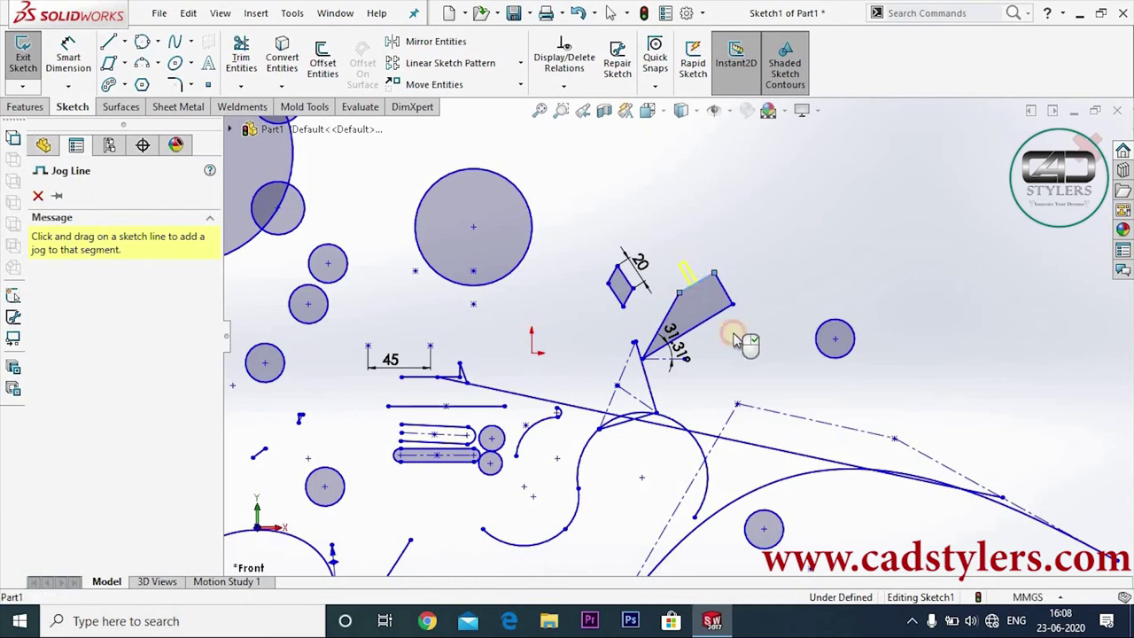
scroll(726, 298, down, 2)
scroll(726, 298, down, 2)
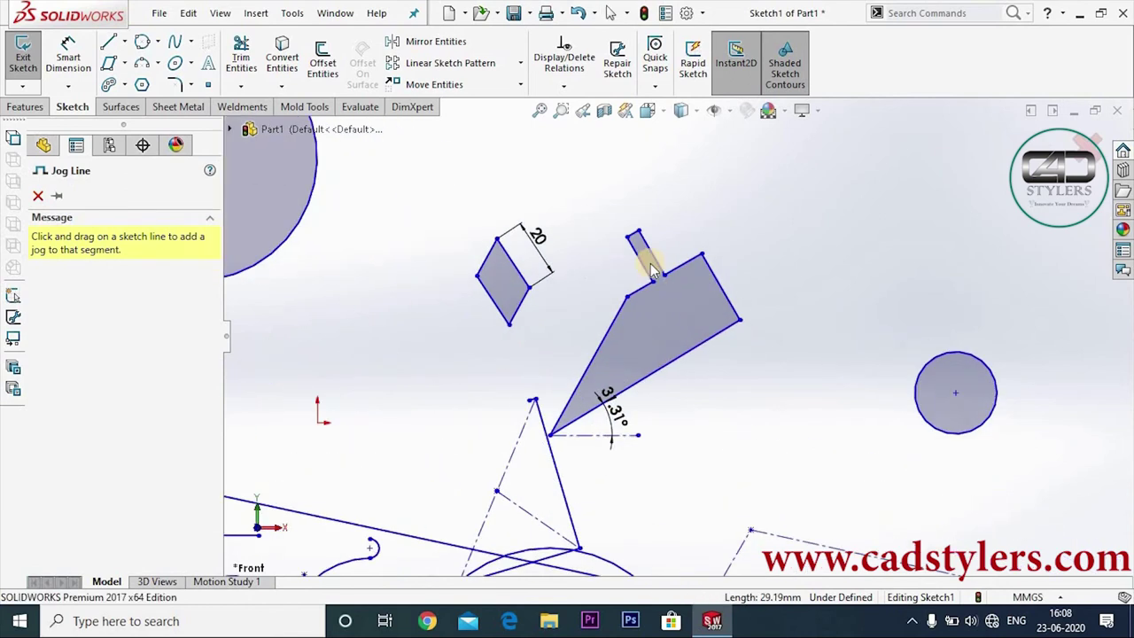
click(38, 196)
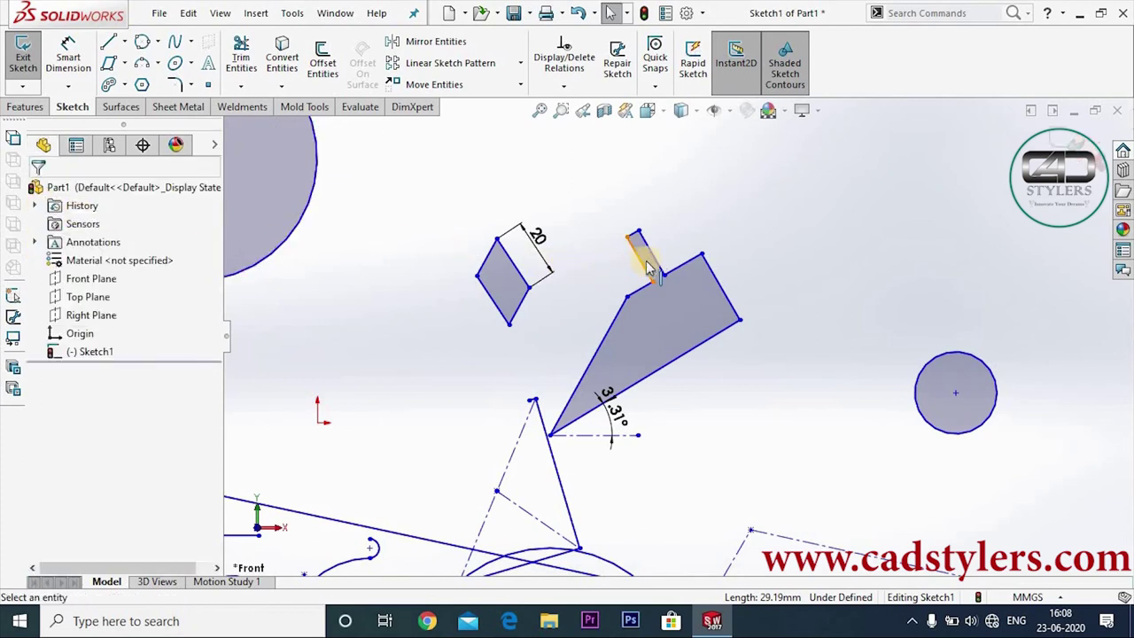
Step: Dimension the wedge's short edge at 15 and the slanted edge at 17.61
scroll(650, 269, down, 2)
click(69, 57)
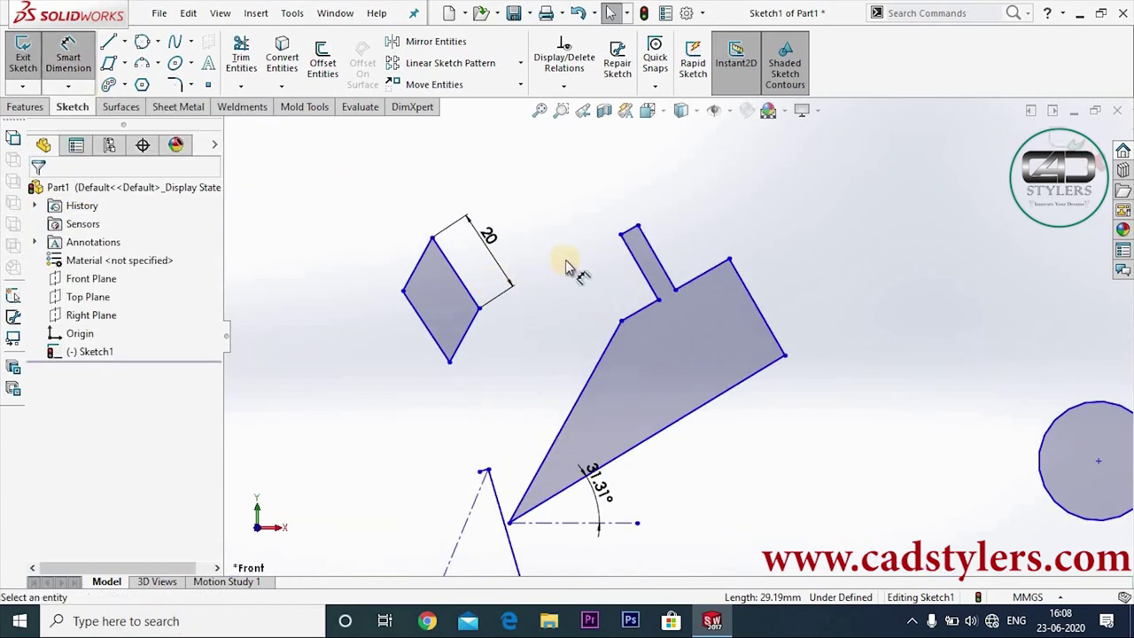
click(657, 266)
click(687, 250)
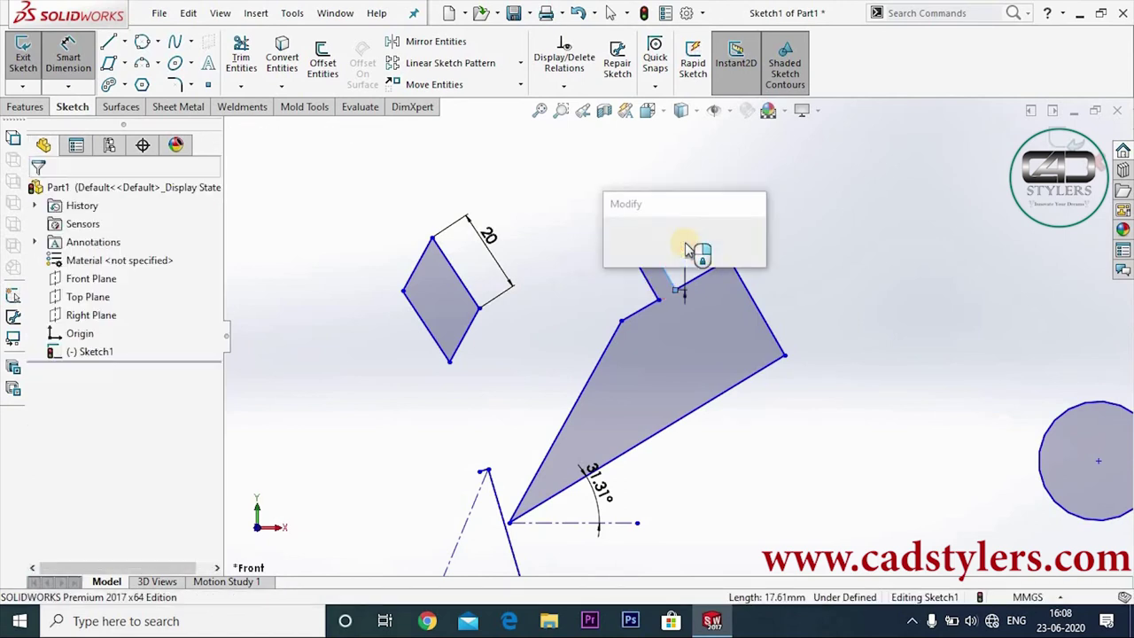
text(15)
click(622, 236)
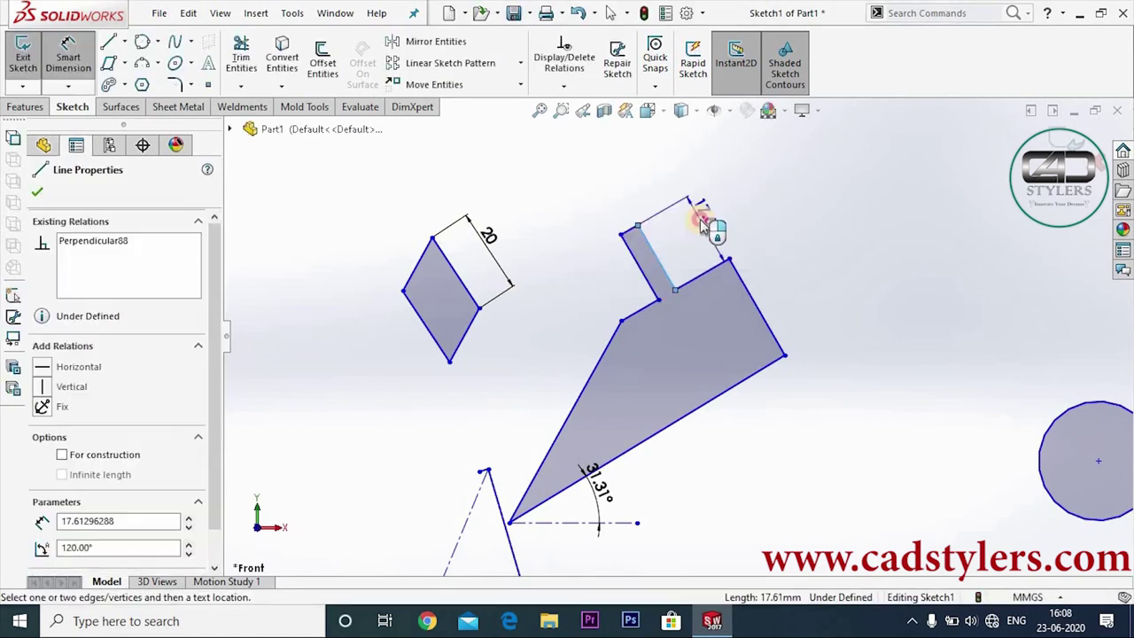
click(700, 223)
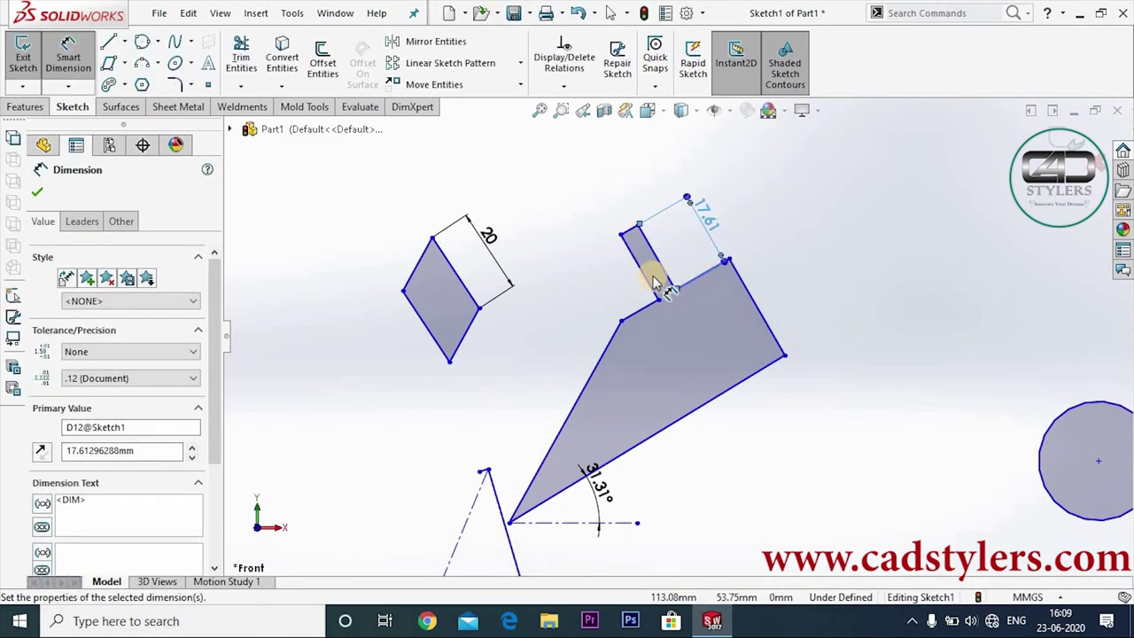
key(Escape)
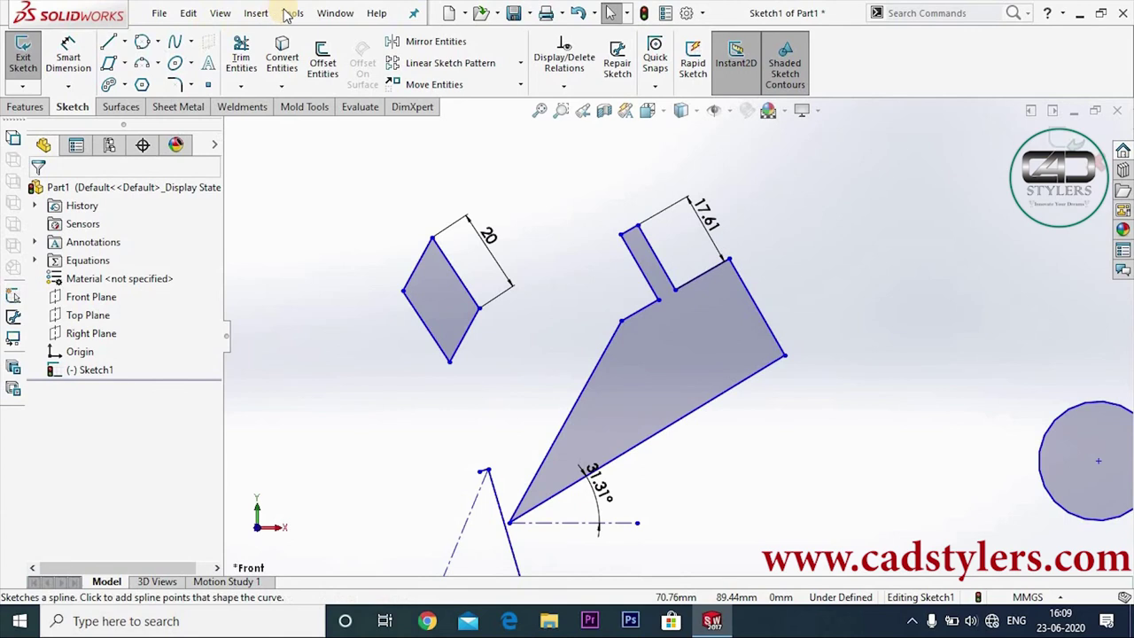
Step: Split the large circle with Split Entities at two points on its sides
click(292, 13)
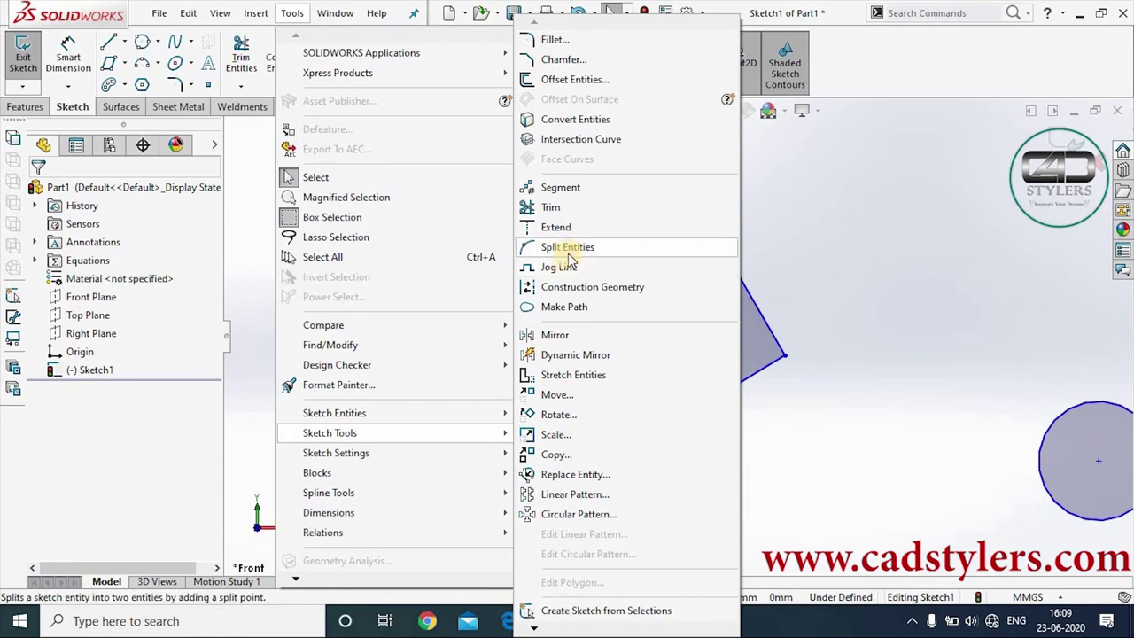
click(570, 248)
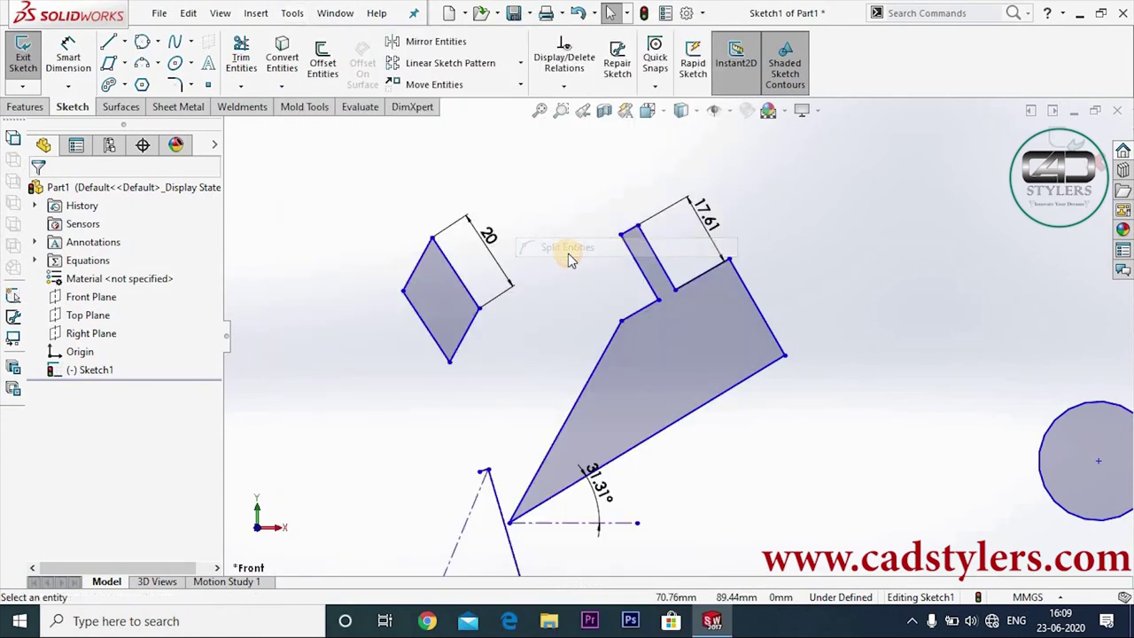
scroll(587, 412, up, 2)
scroll(588, 414, up, 2)
scroll(591, 381, up, 2)
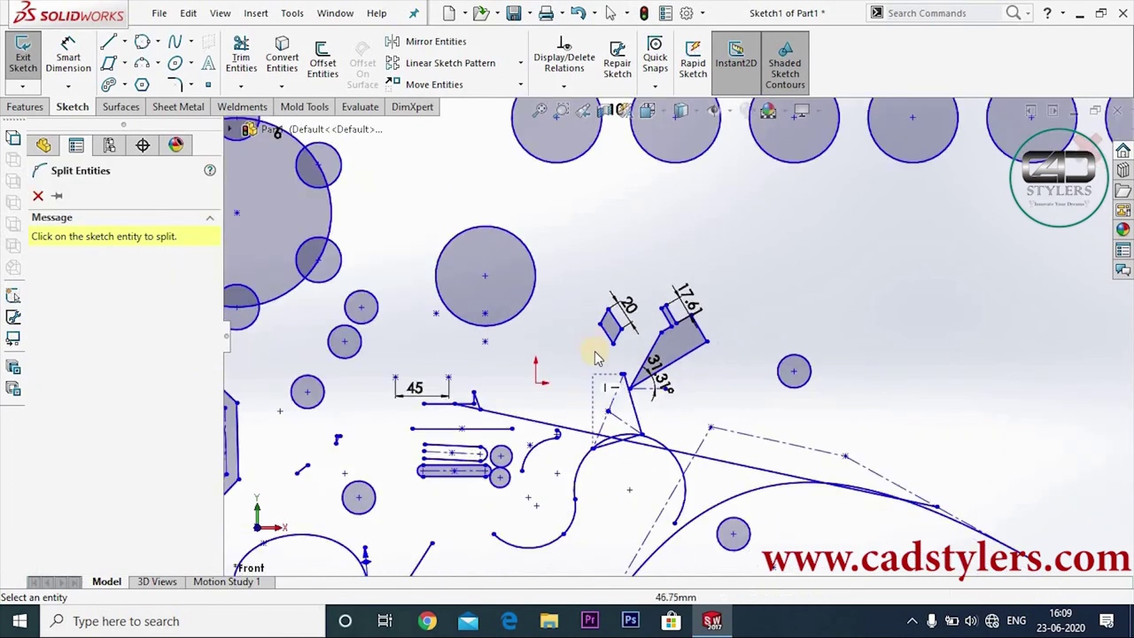
scroll(595, 354, down, 3)
scroll(522, 221, down, 2)
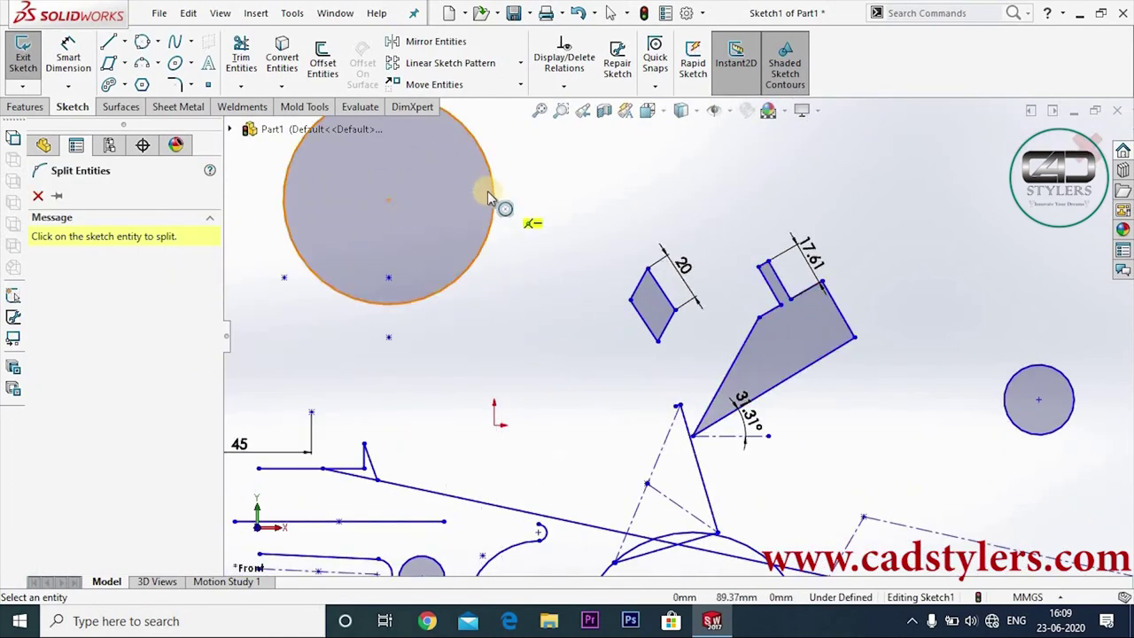
click(493, 197)
click(388, 304)
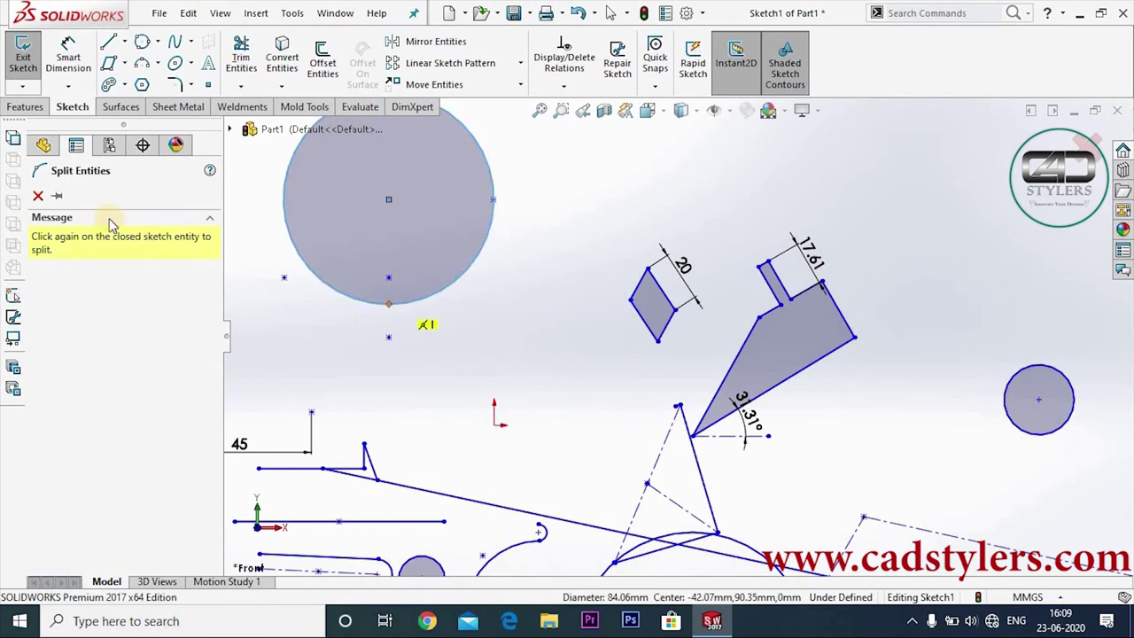
click(284, 202)
right_click(420, 251)
click(478, 264)
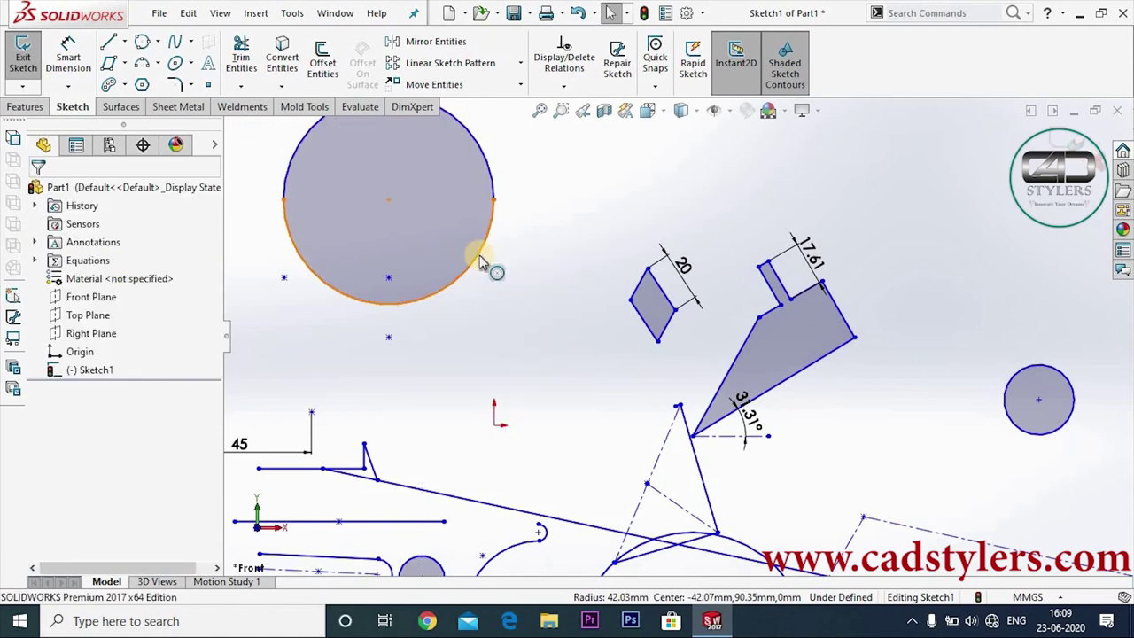
Step: Select the upper arc to verify the split, then clear the selection
click(476, 173)
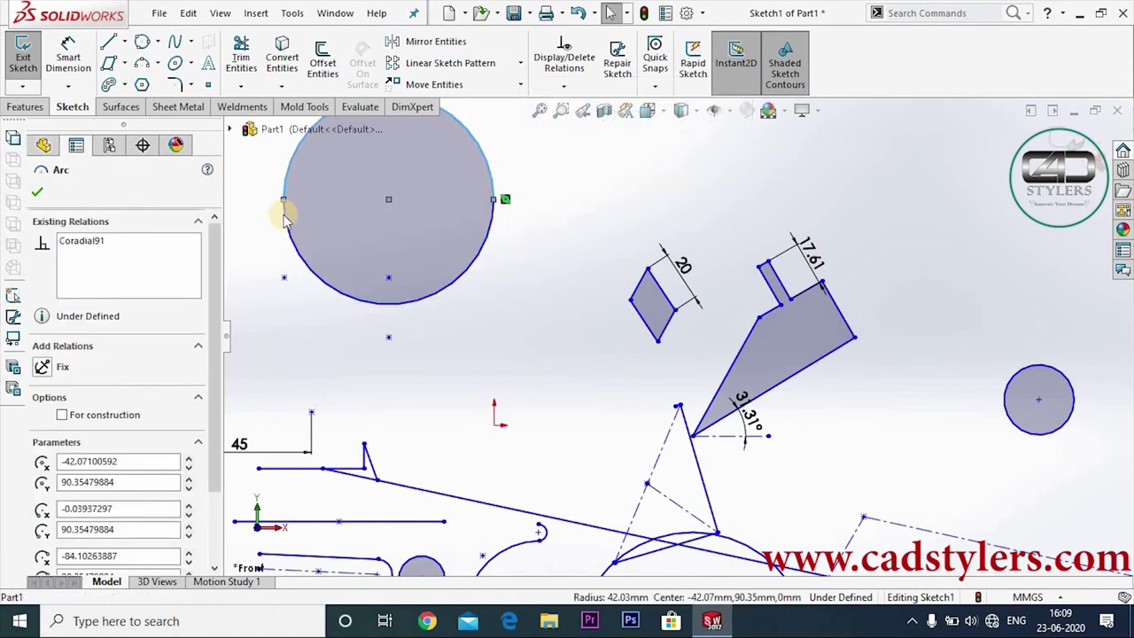
click(455, 297)
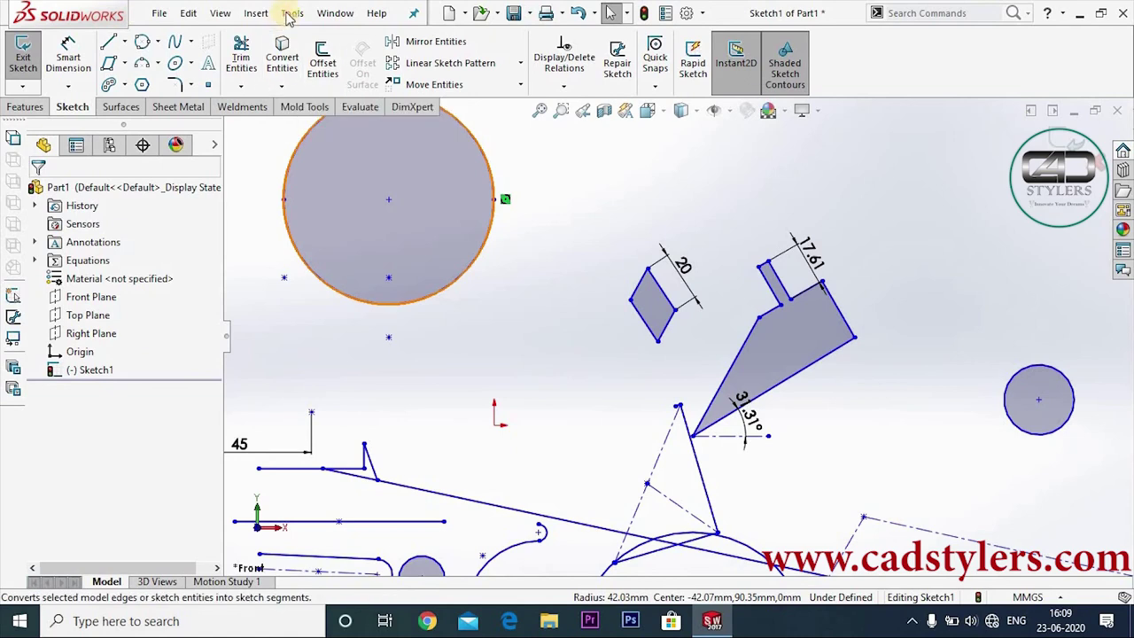
click(292, 12)
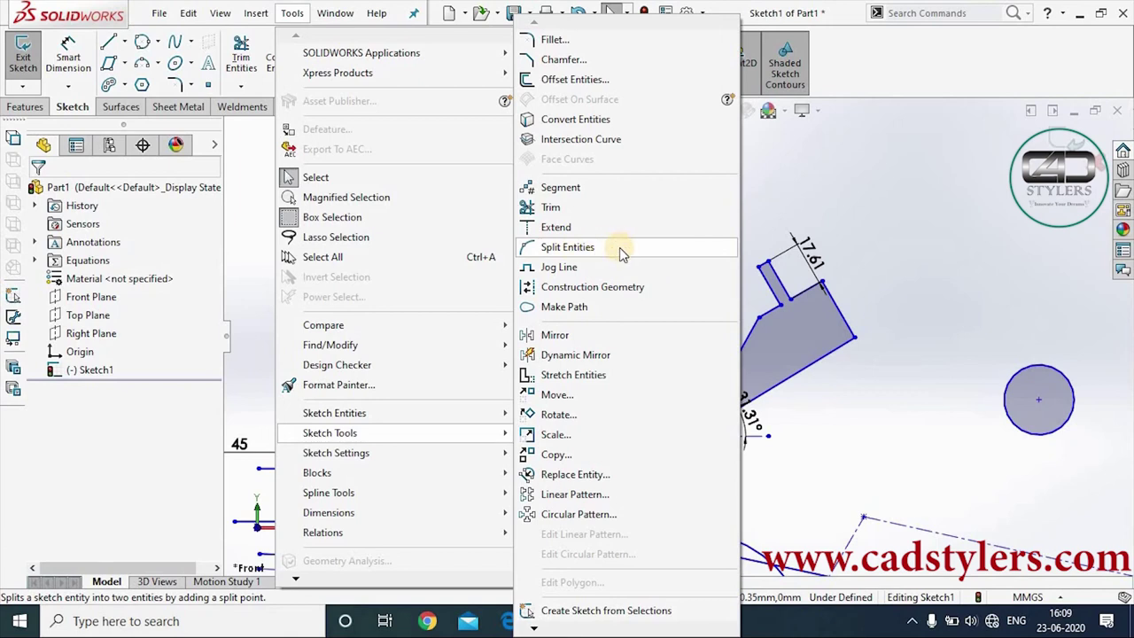
click(289, 10)
click(290, 11)
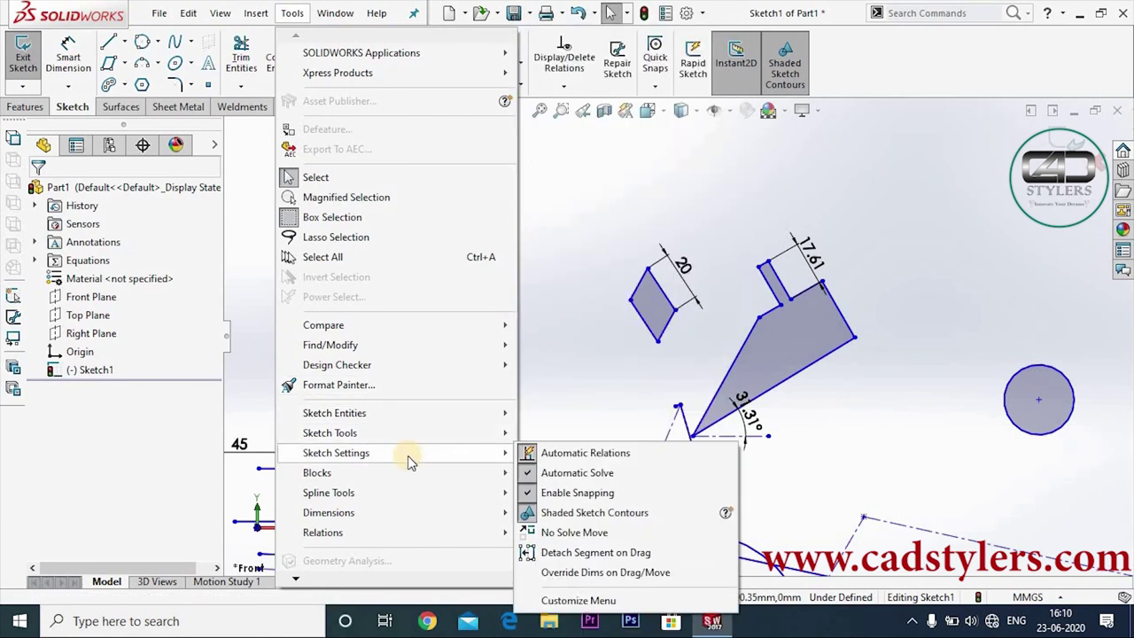
mouse_move(317, 473)
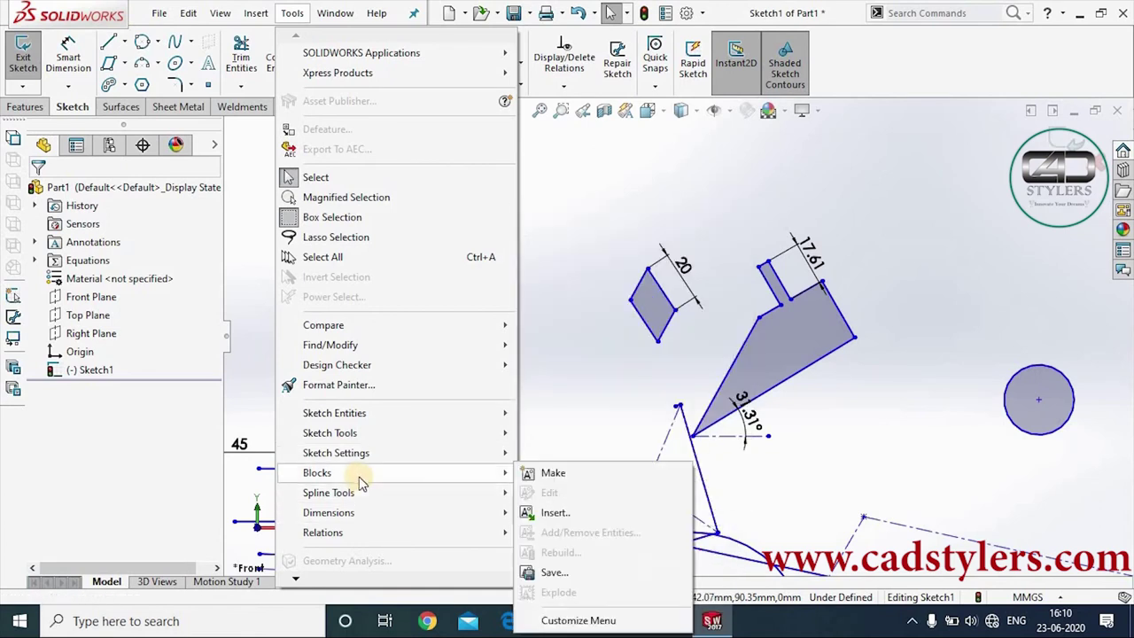
Step: Create sketch block Block1-1 from the jogged wedge outline's lines
click(542, 473)
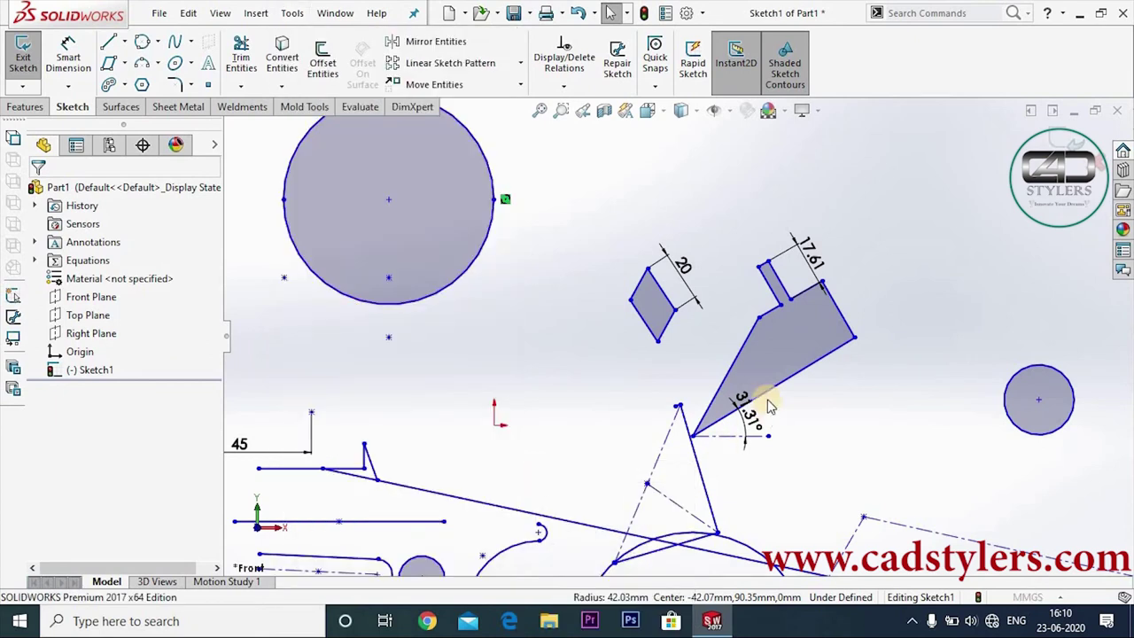
click(822, 319)
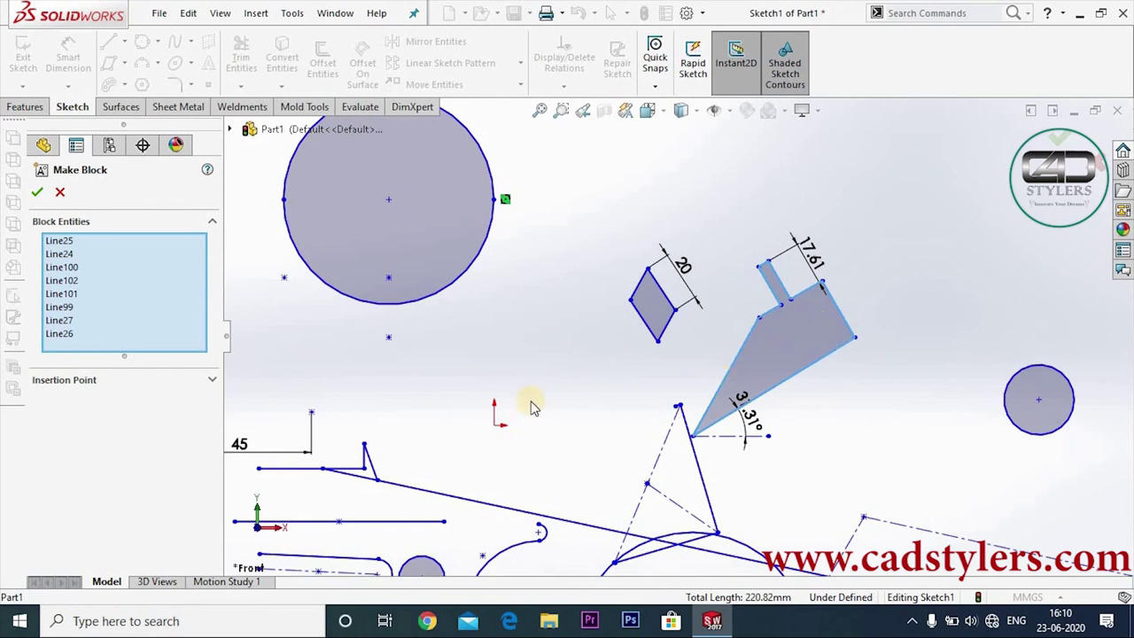
click(36, 193)
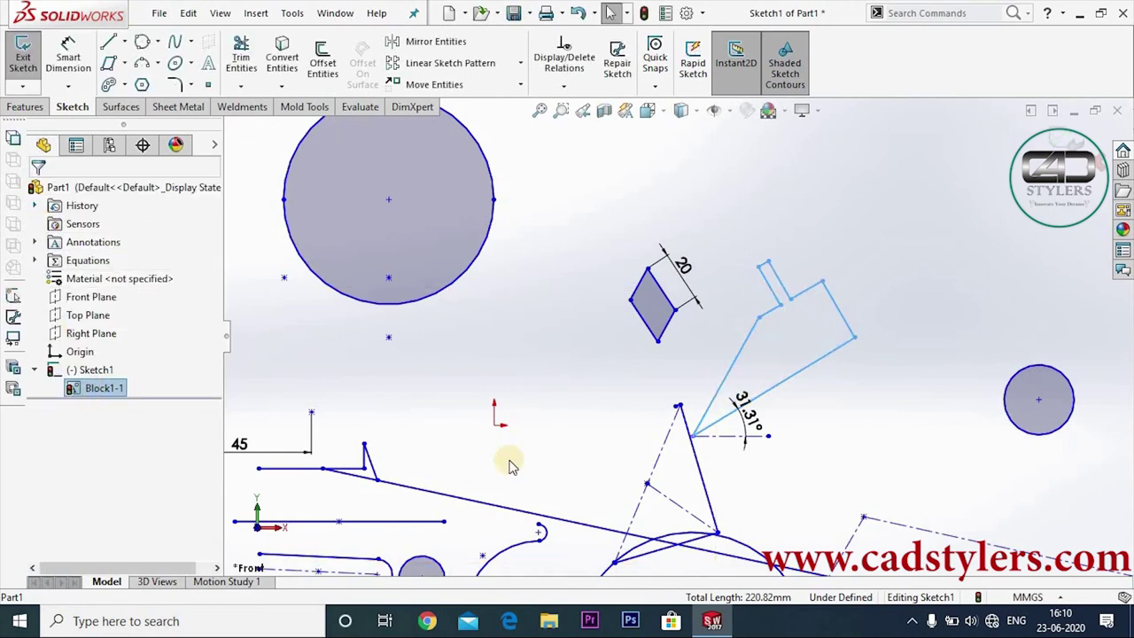
click(489, 413)
key(z)
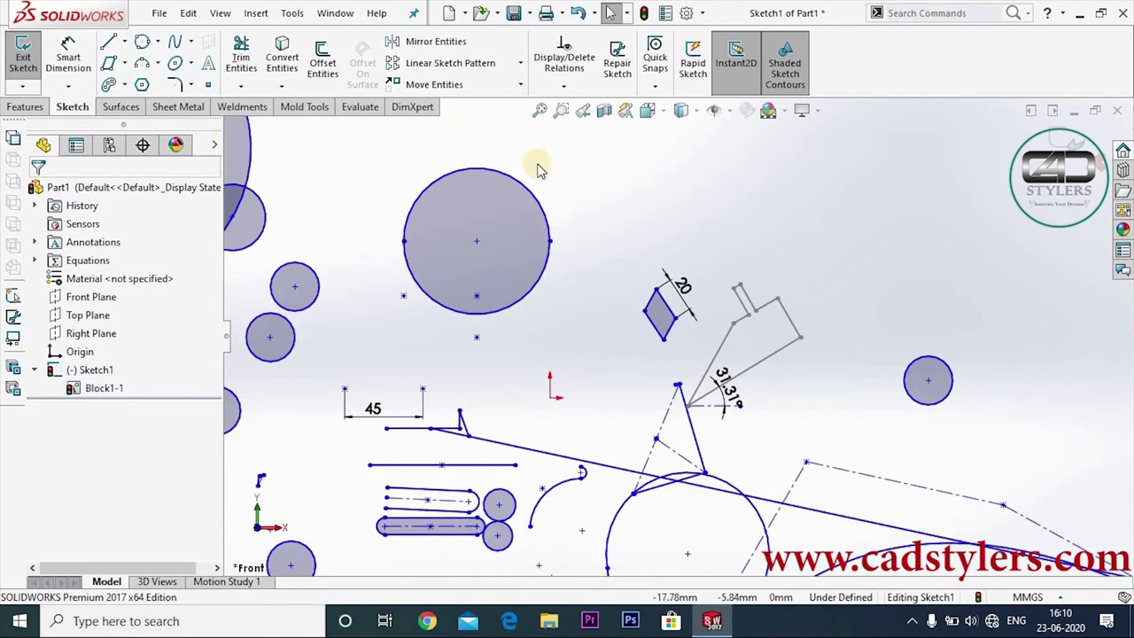
Step: Insert Block1 again at the upper right as Block1-2
click(300, 13)
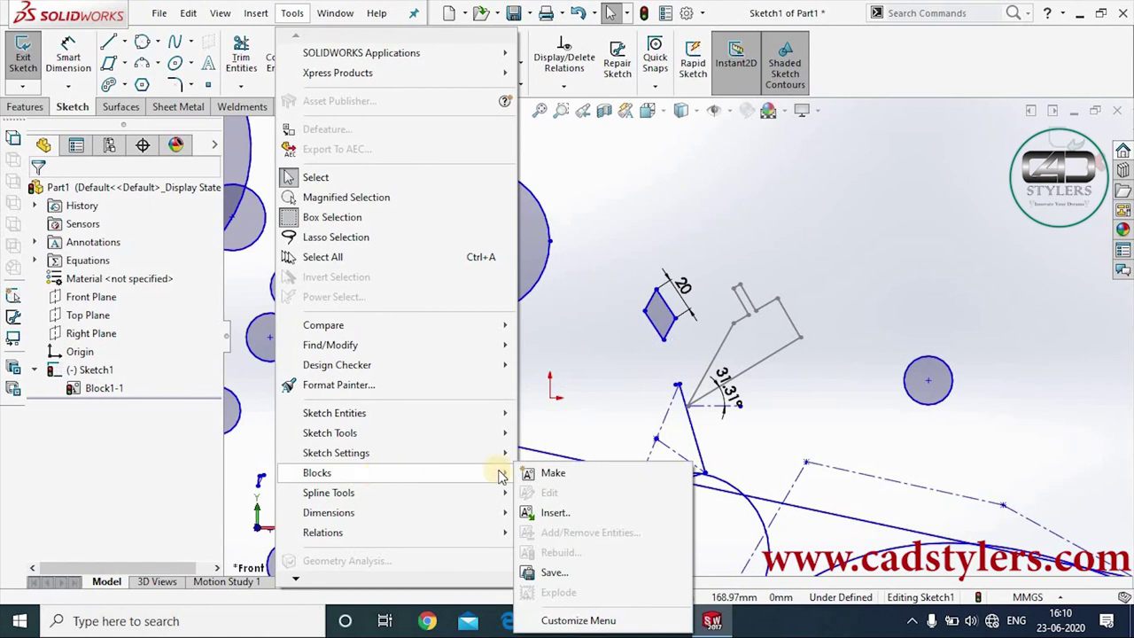
click(553, 513)
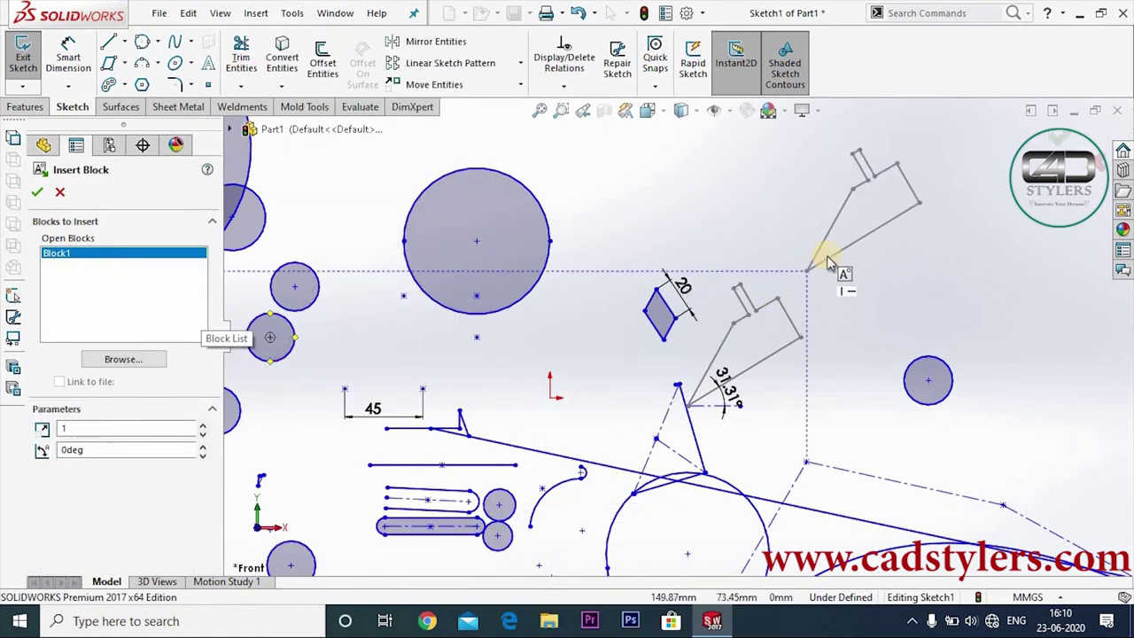
click(829, 260)
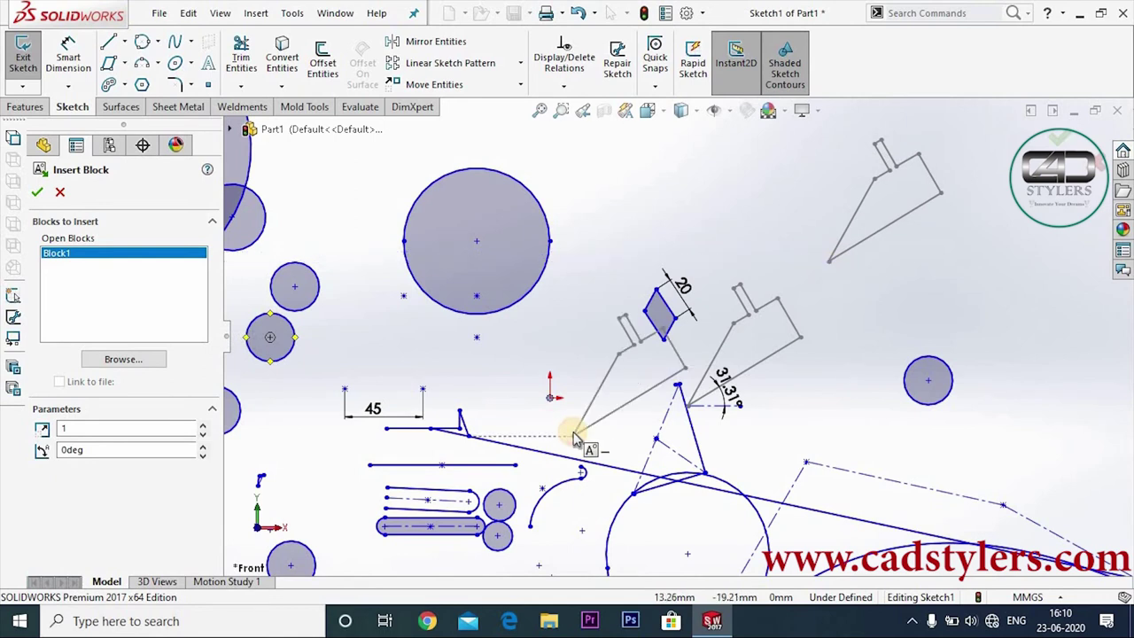
click(36, 194)
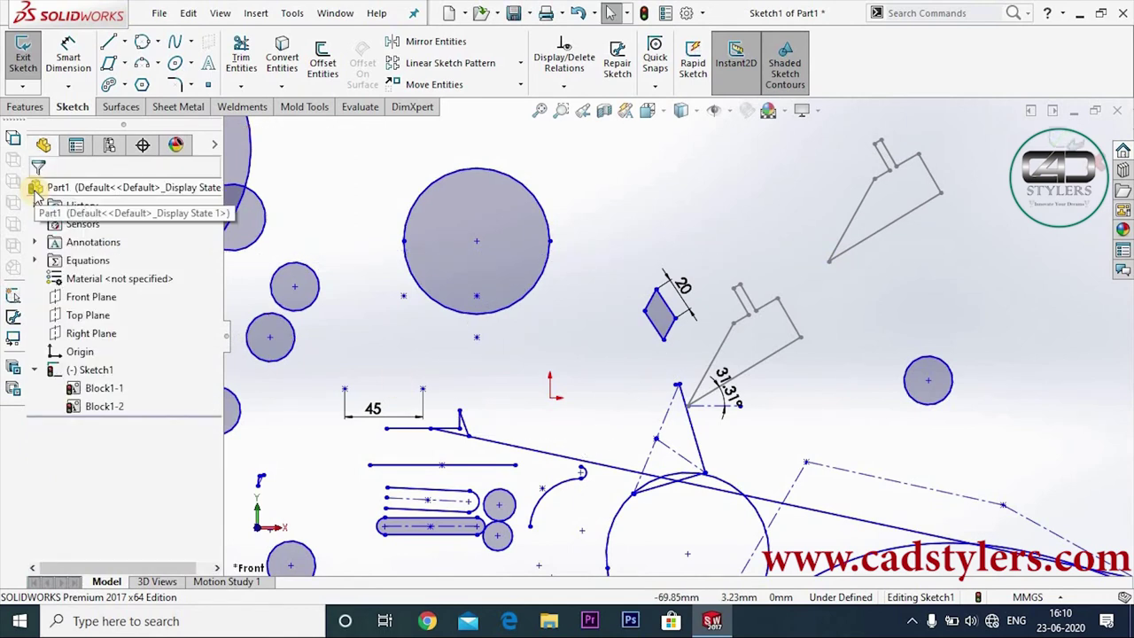
click(292, 12)
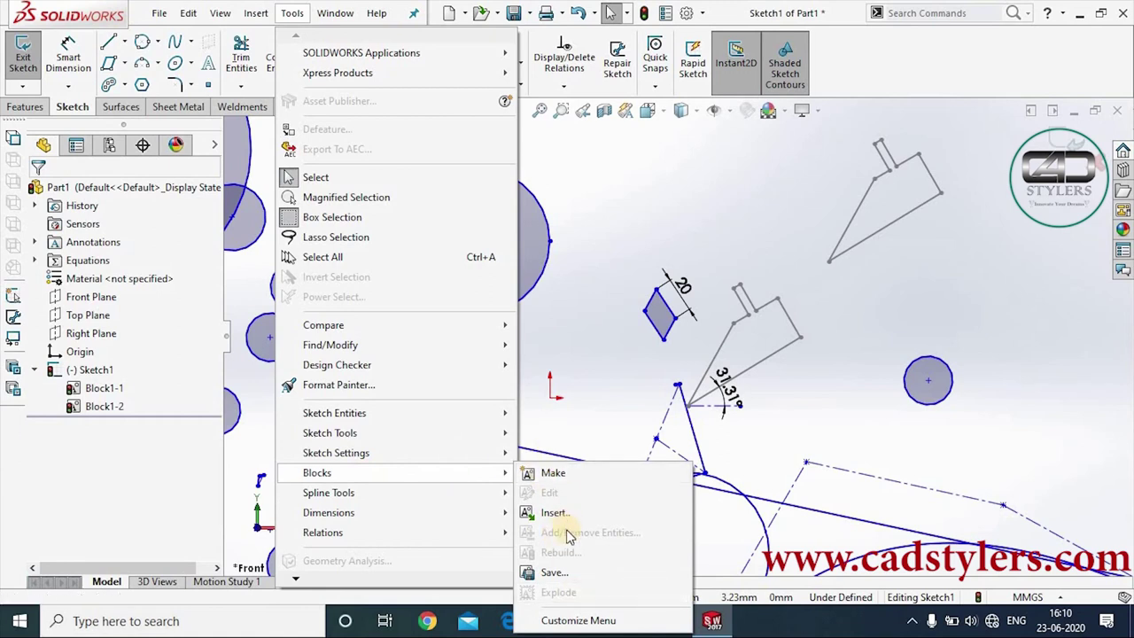
click(559, 574)
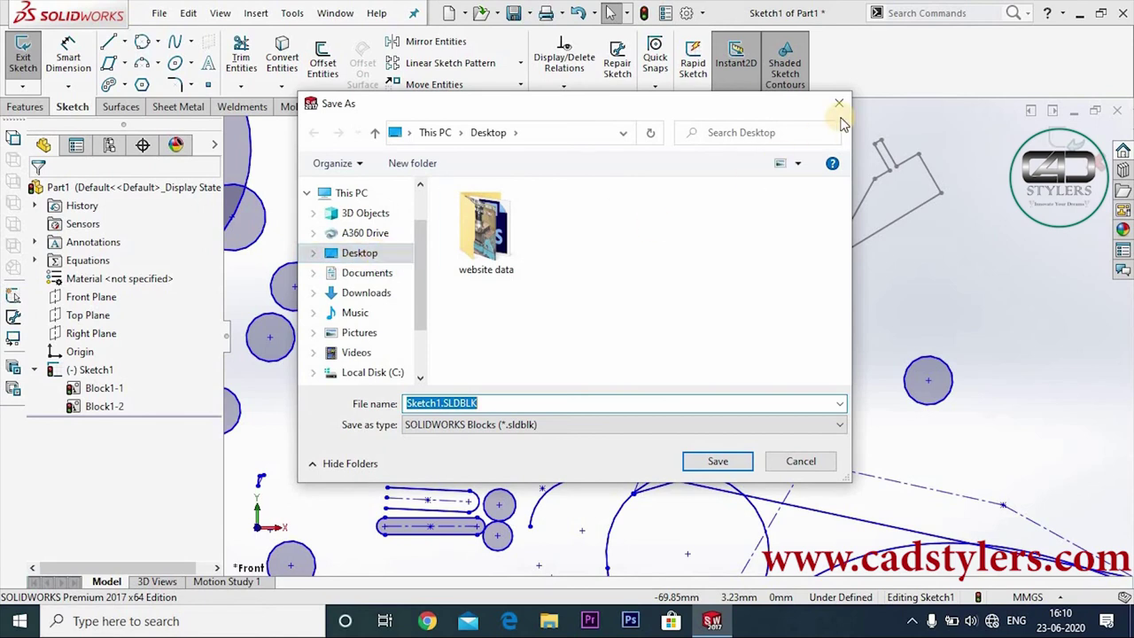
click(839, 104)
scroll(640, 403, up, 1)
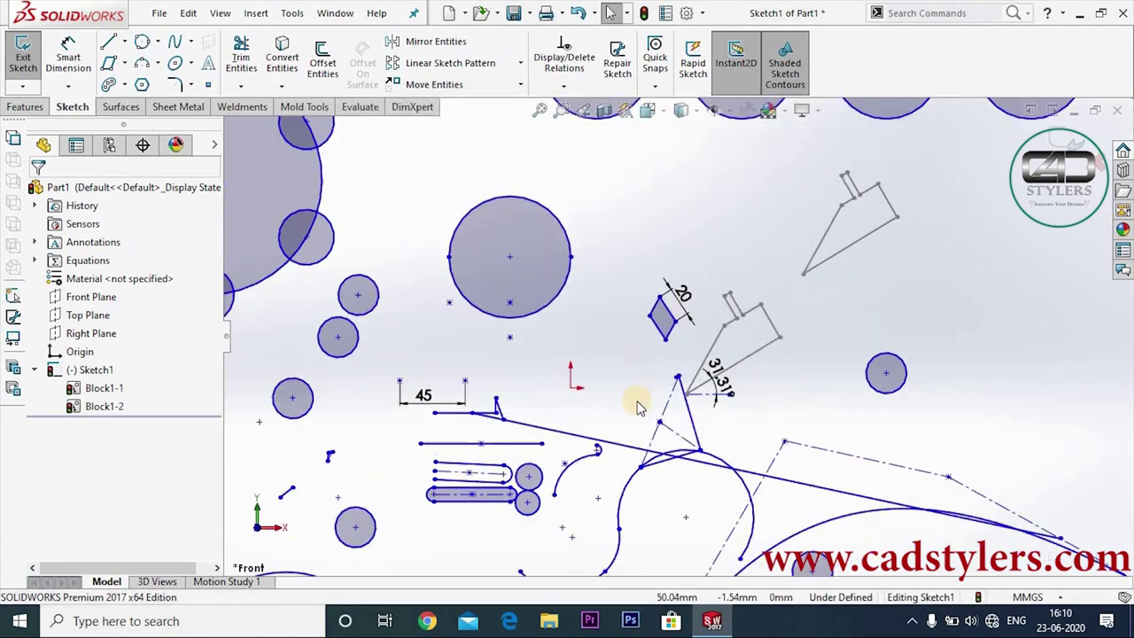
scroll(639, 403, up, 1)
scroll(639, 404, up, 1)
scroll(640, 403, up, 2)
scroll(639, 403, up, 2)
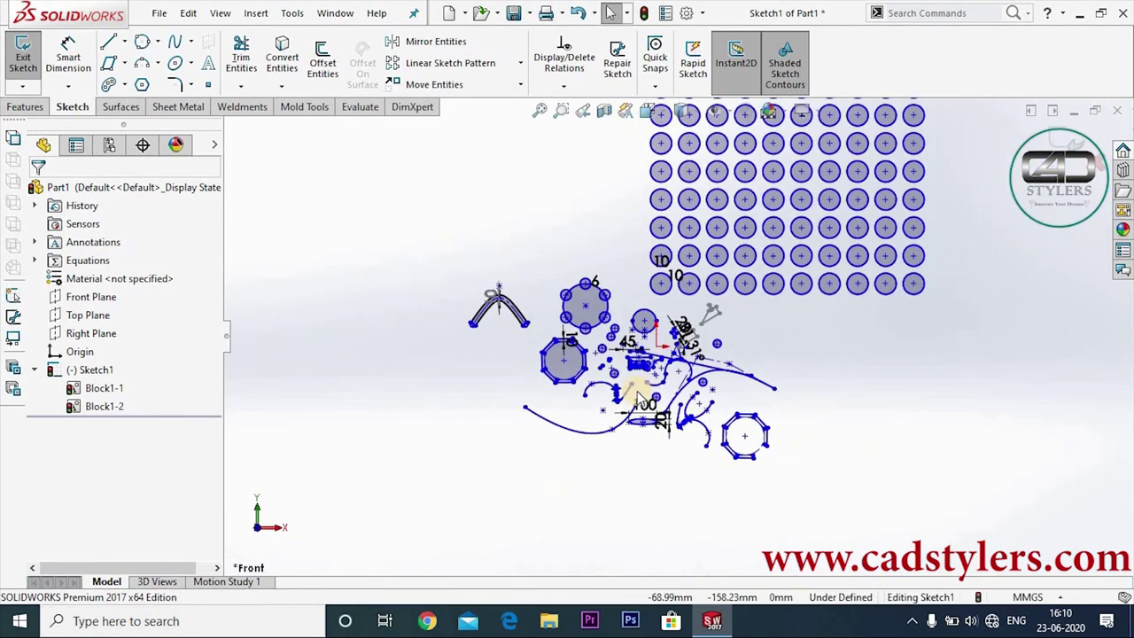
scroll(640, 400, up, 2)
scroll(772, 354, down, 2)
scroll(771, 359, up, 2)
scroll(775, 359, up, 1)
scroll(775, 359, down, 2)
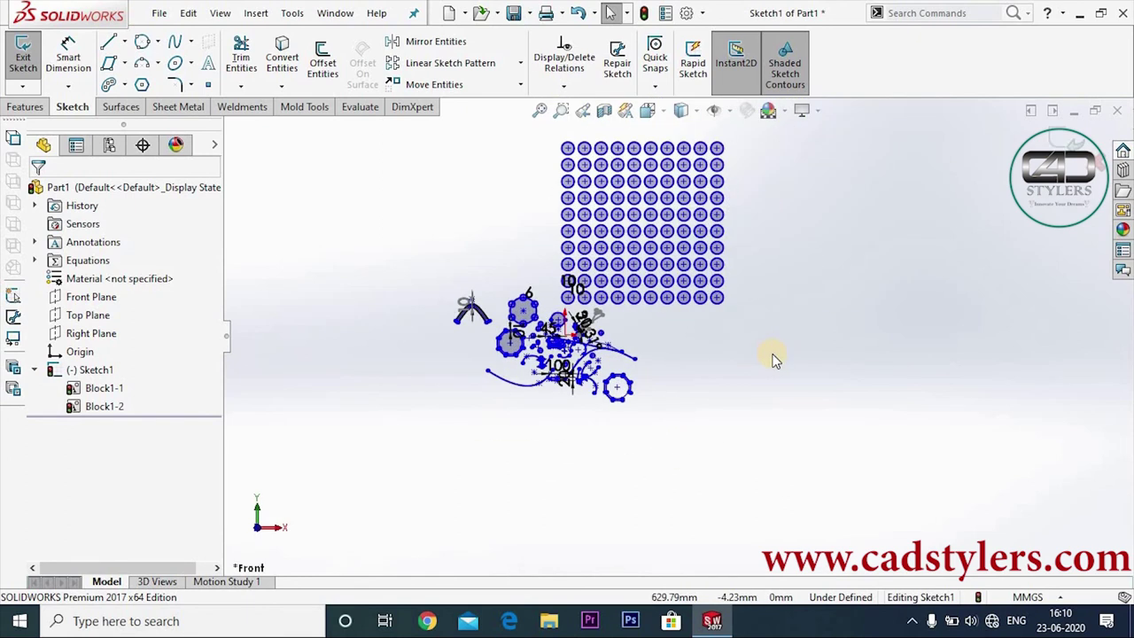
scroll(766, 345, up, 1)
scroll(886, 341, down, 1)
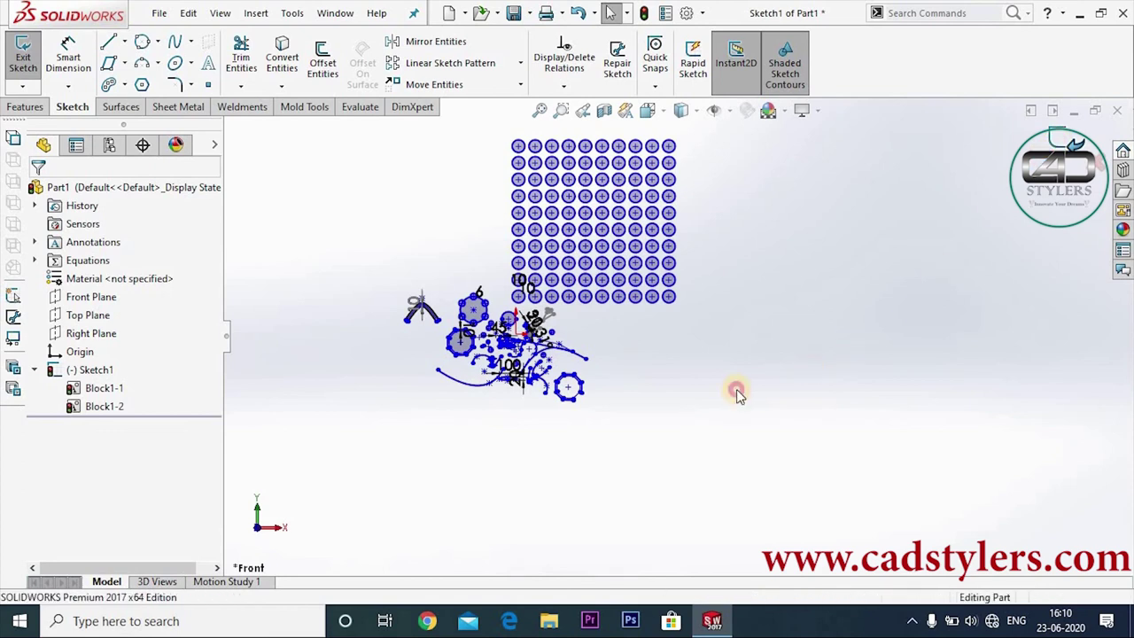
Step: Exit Sketch1 with Ctrl+B and start a new sketch from the Sketch CommandManager
key(ctrl+b)
scroll(701, 325, down, 2)
scroll(683, 285, down, 2)
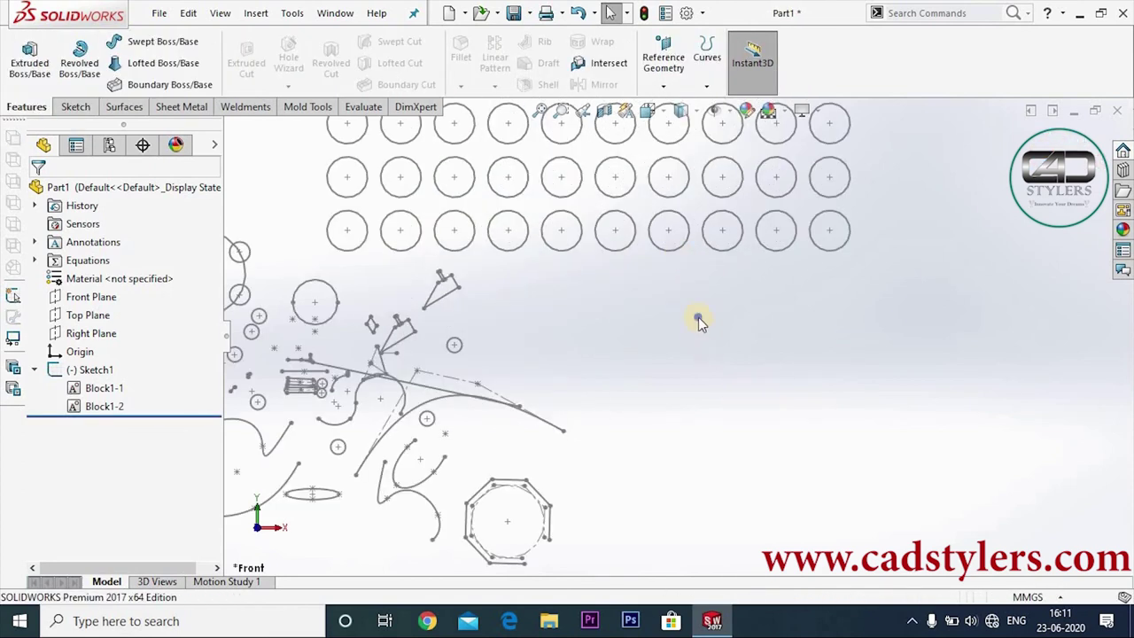
right_click(699, 319)
click(359, 259)
click(75, 106)
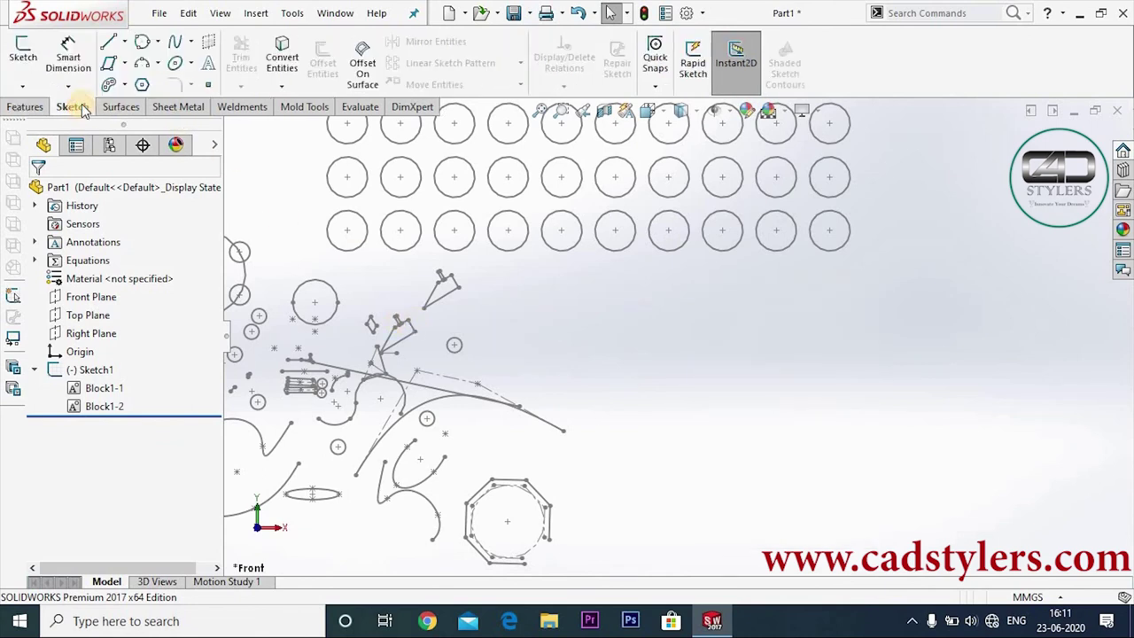
click(109, 45)
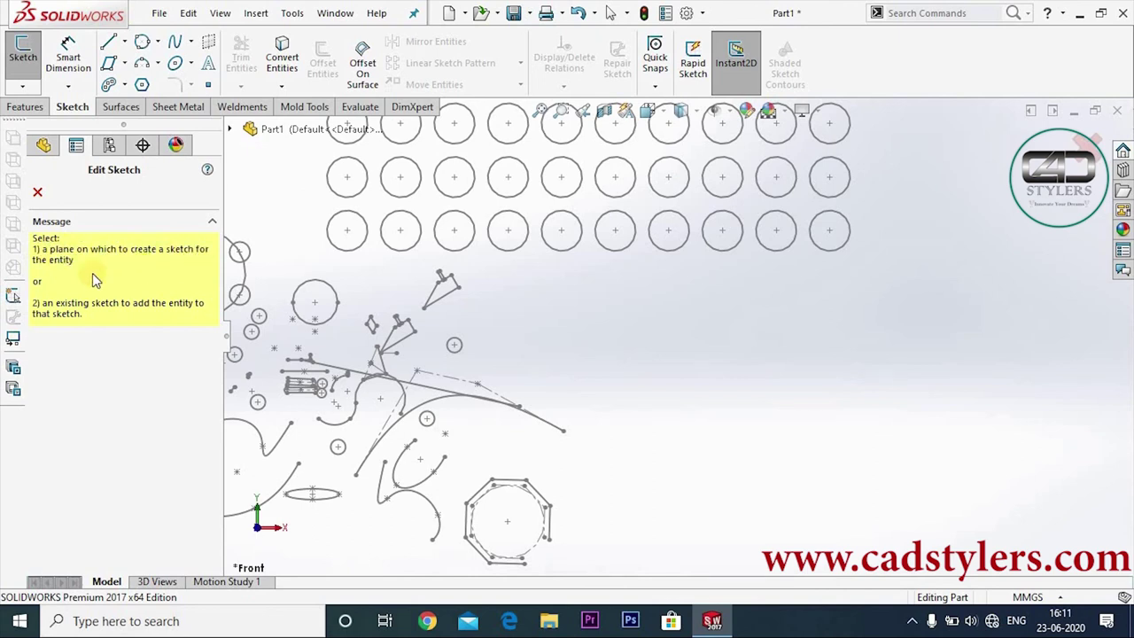
Step: Cancel the new sketch and reopen the existing Sketch1 for editing
click(40, 193)
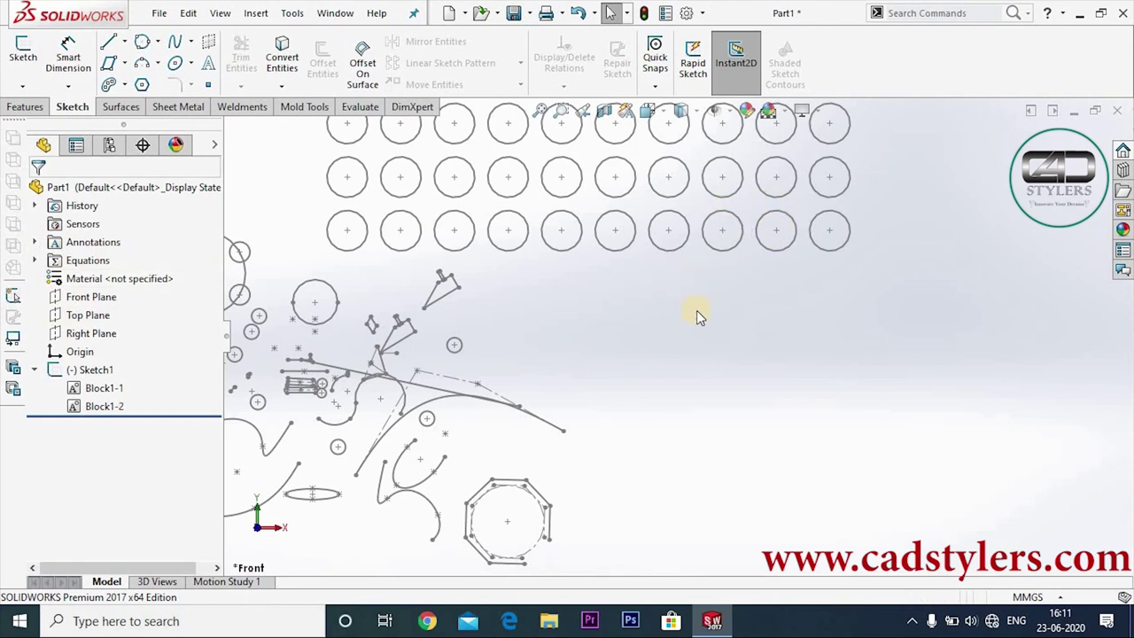
scroll(675, 337, up, 3)
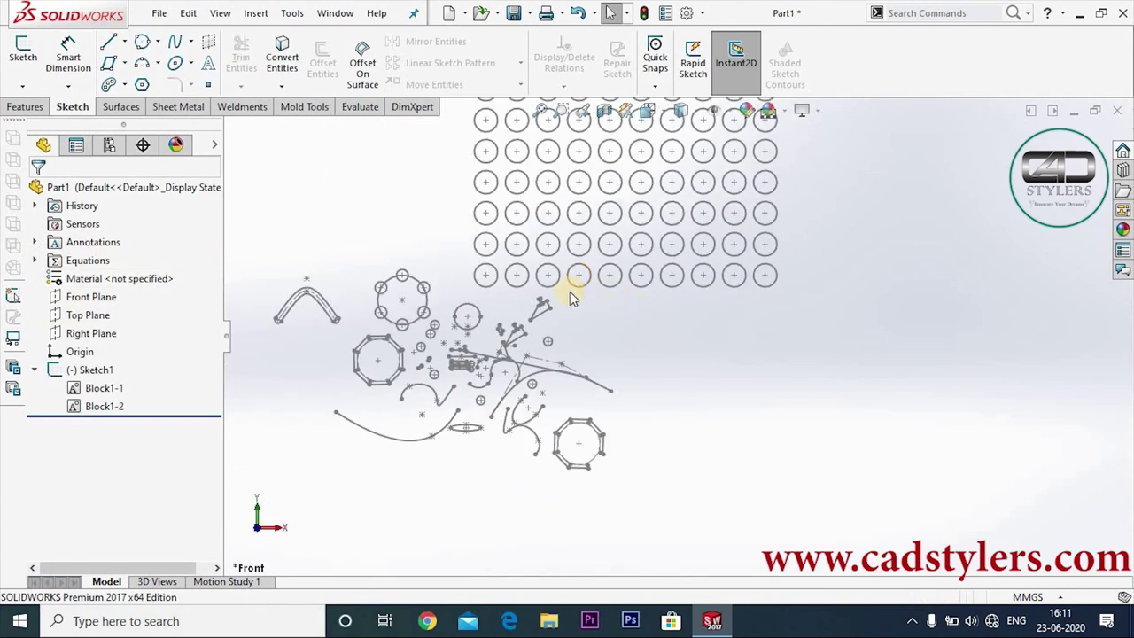
right_click(580, 289)
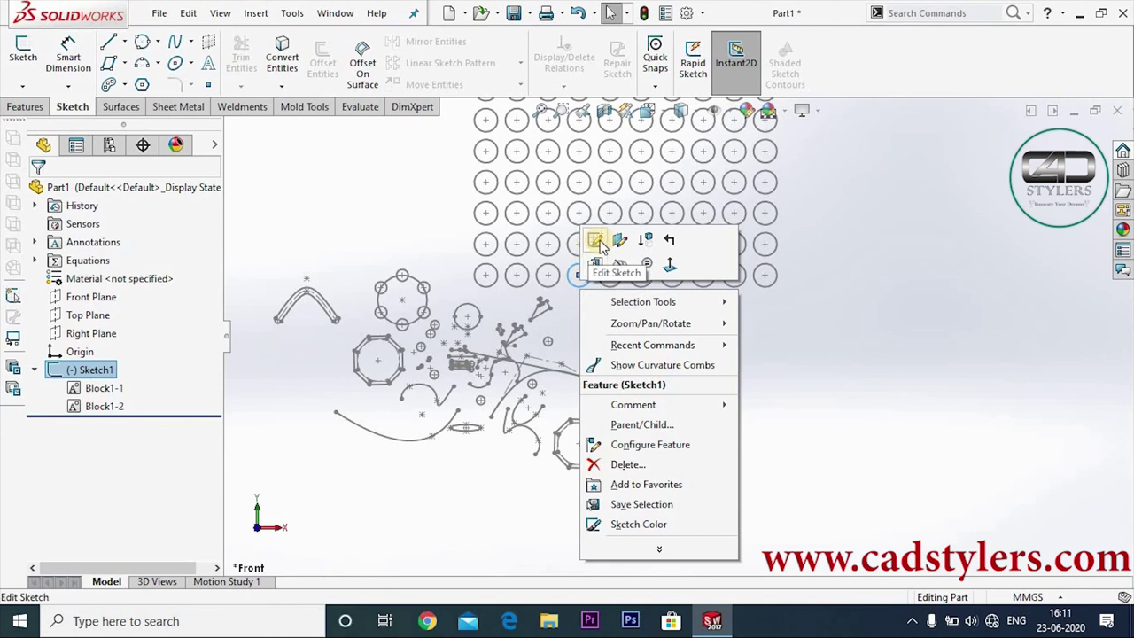
click(597, 241)
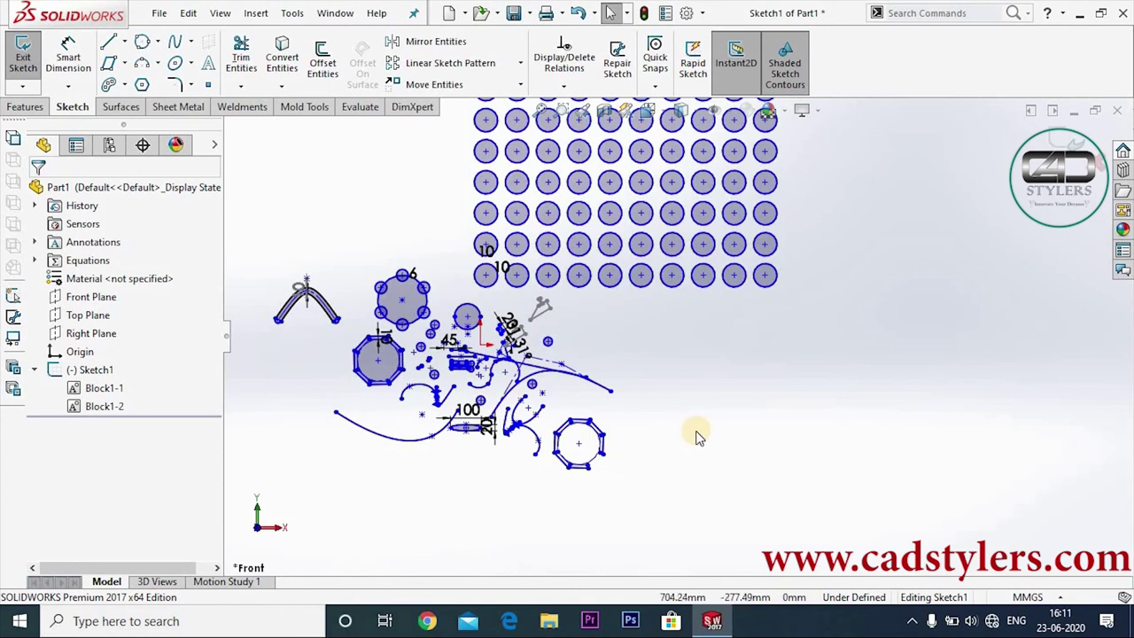
Step: Select all 239 entities in Sketch1, including the wedge blocks, and delete them
click(472, 226)
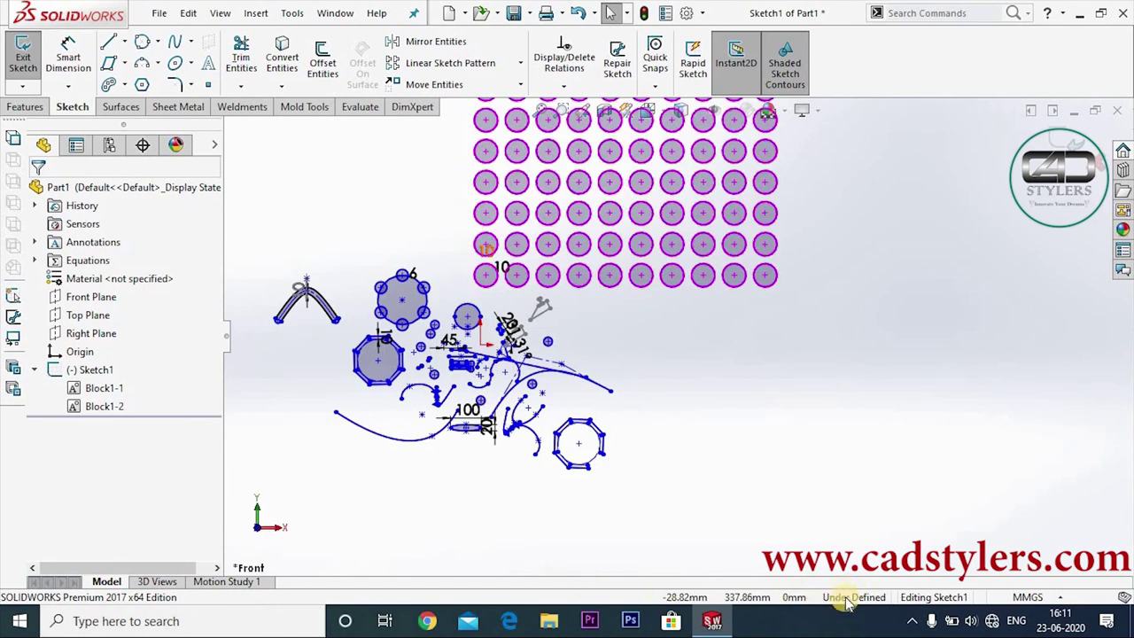
click(785, 488)
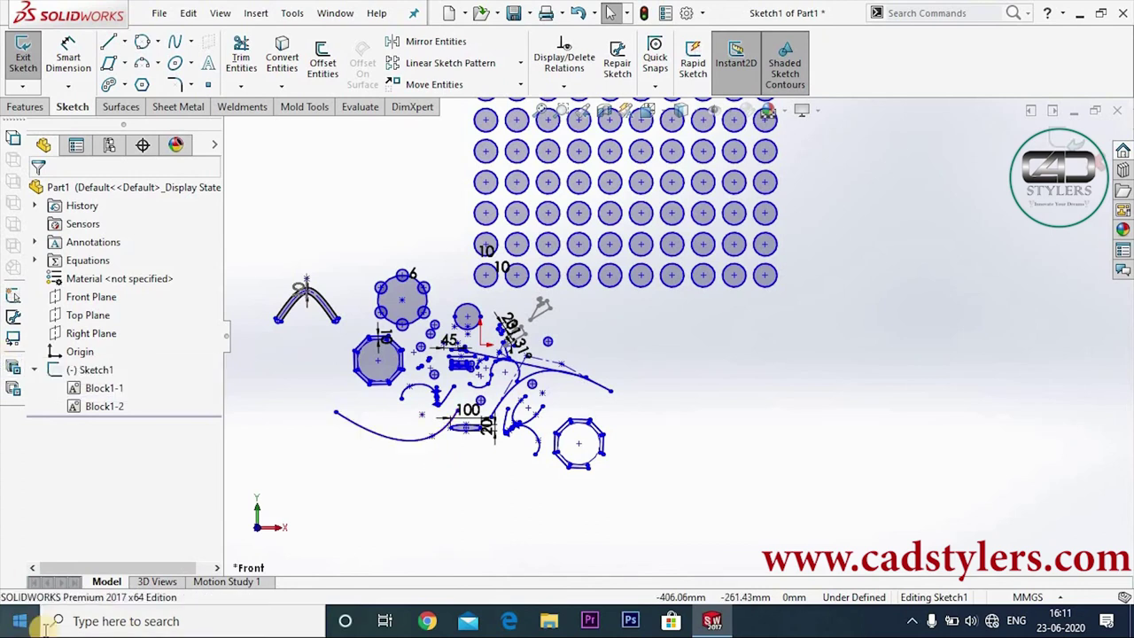
key(ctrl+a)
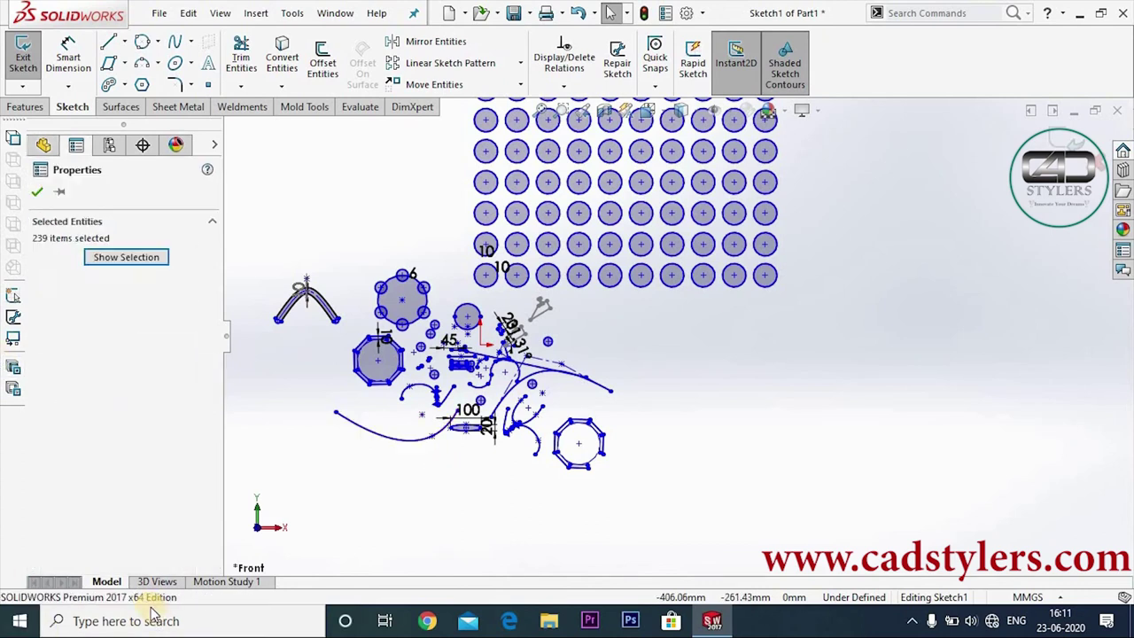
key(Delete)
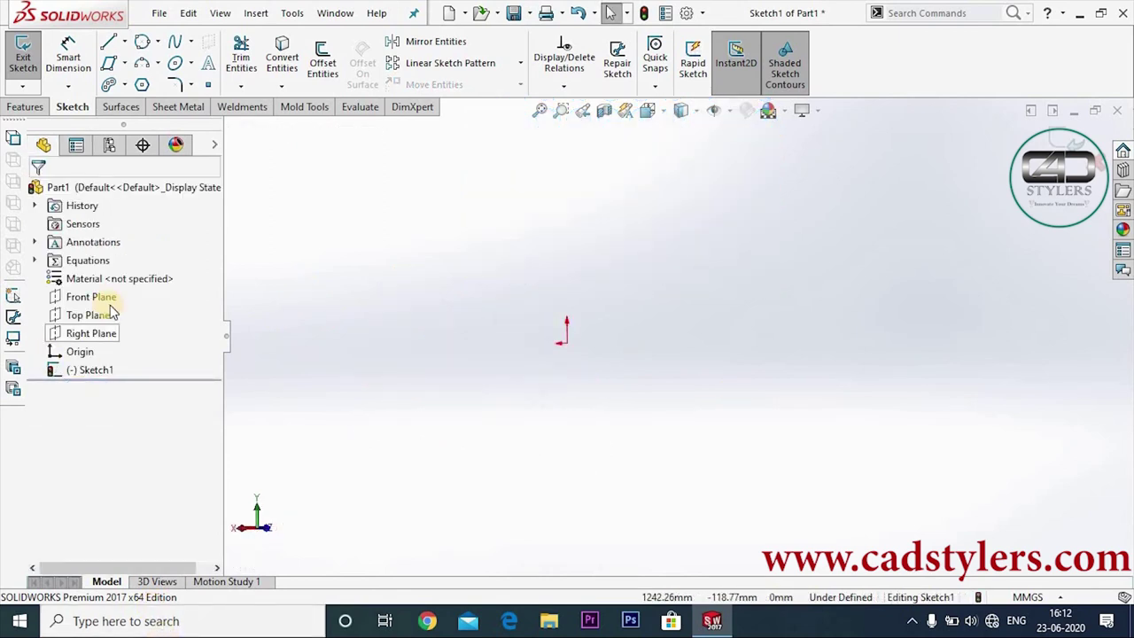
key(space)
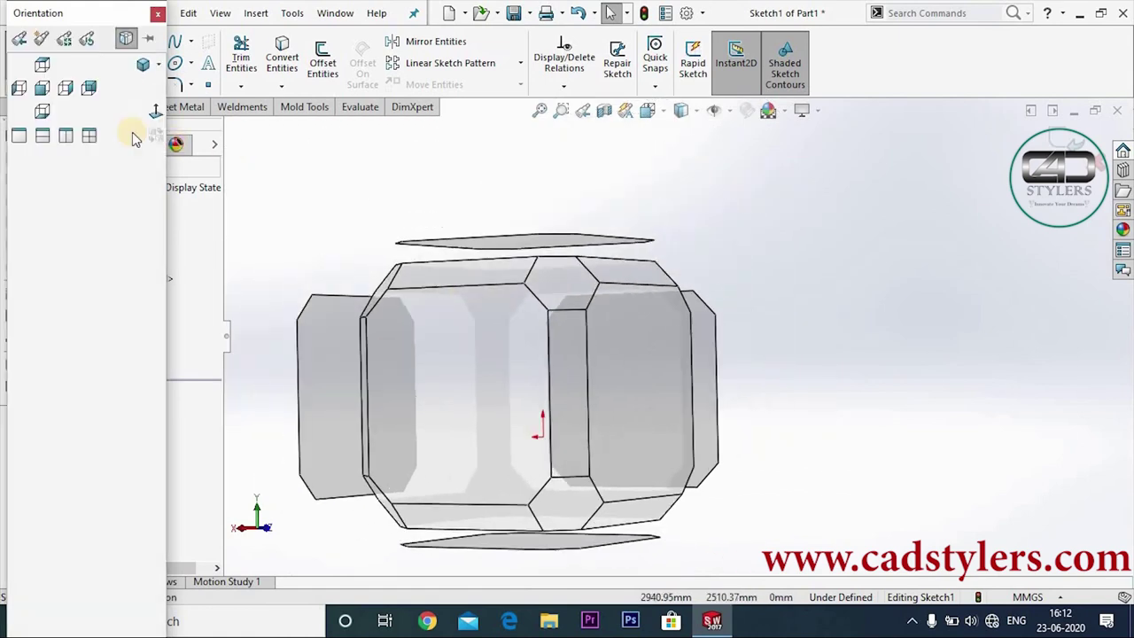
Step: Draw a closed three-line triangle in a normal-to view of the sketch plane
click(126, 39)
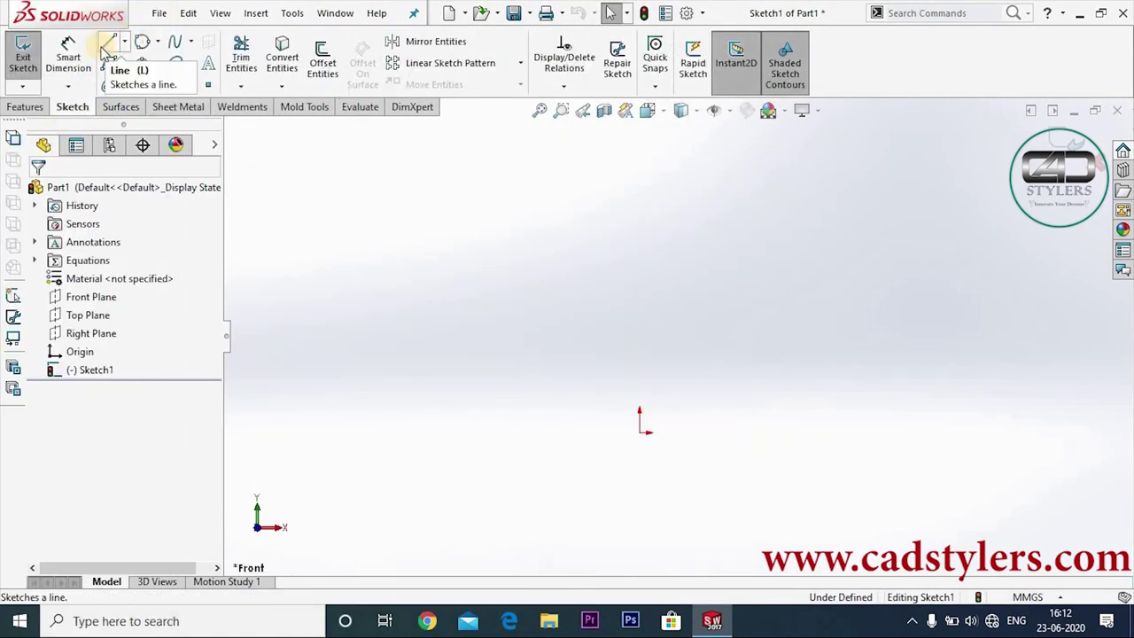
click(104, 51)
click(543, 285)
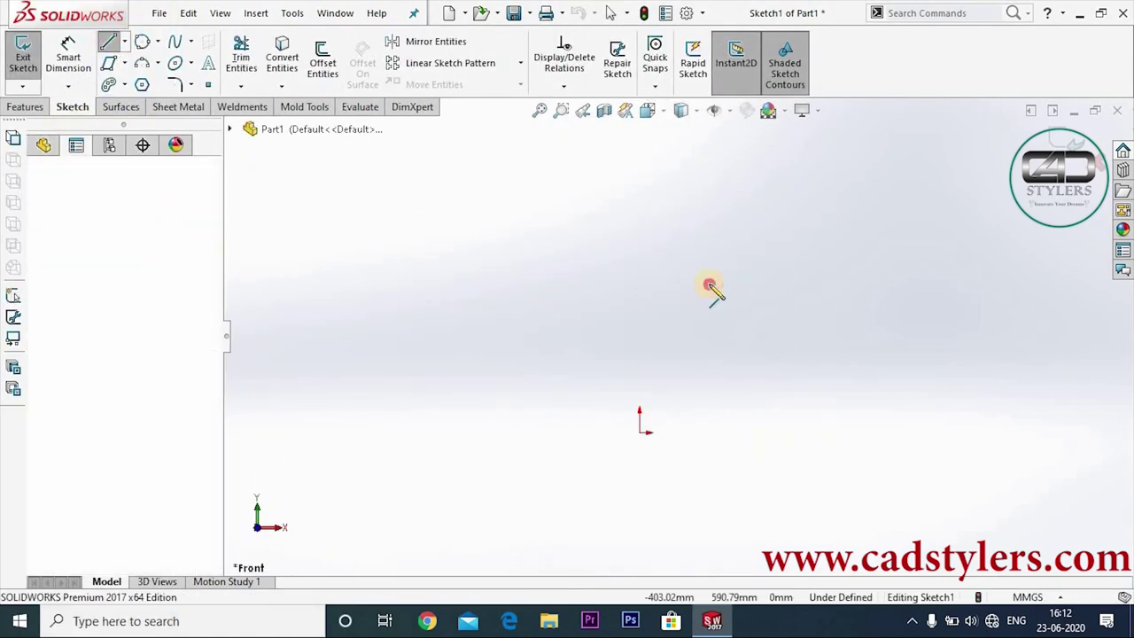
click(719, 356)
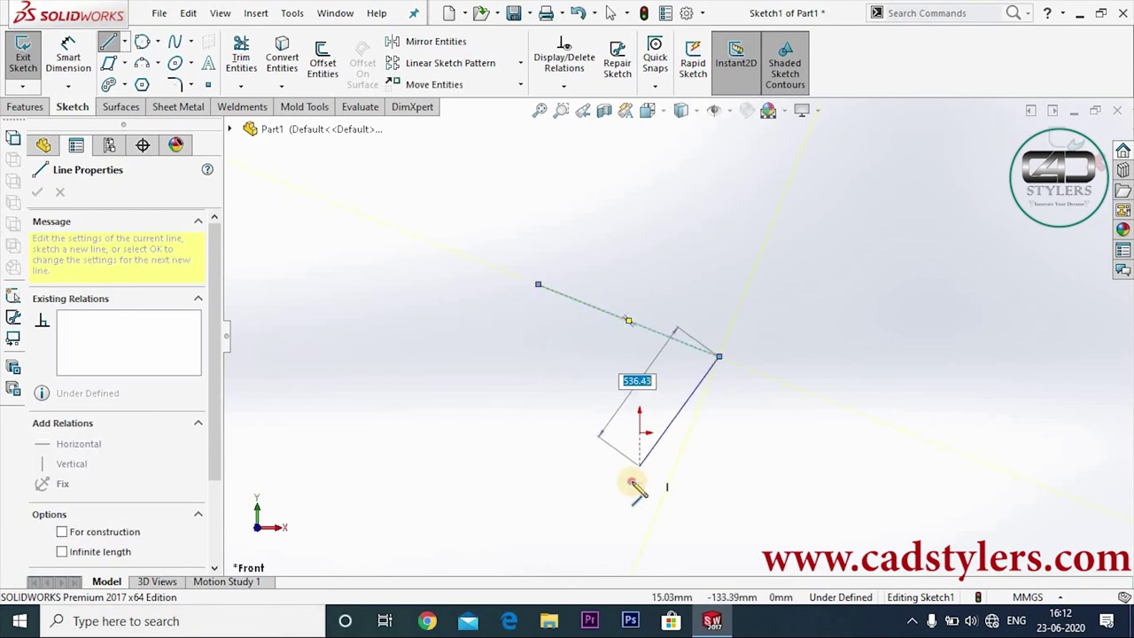
click(540, 285)
right_click(555, 291)
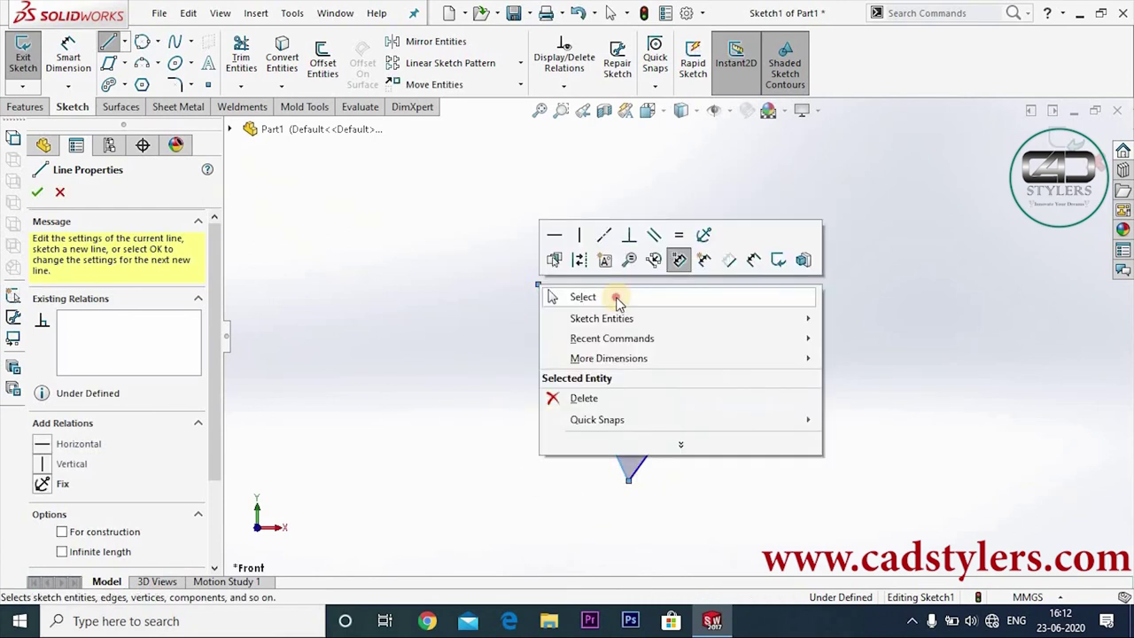
click(557, 233)
Step: Dimension the triangle's top side and right side to 500 mm each
click(638, 323)
click(697, 315)
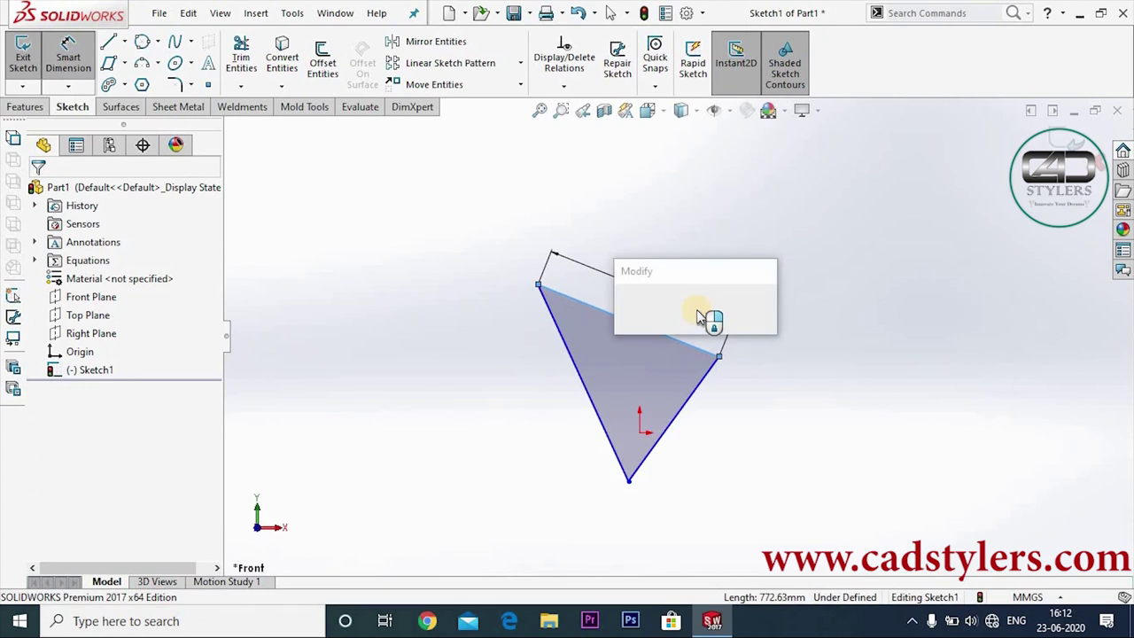
text(500)
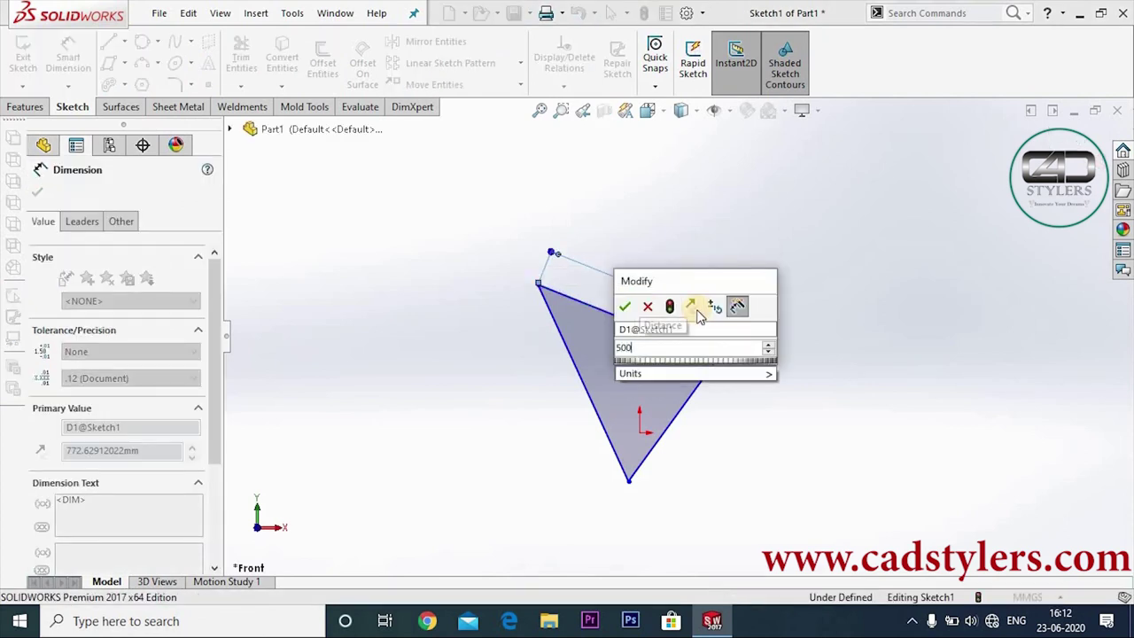
key(Return)
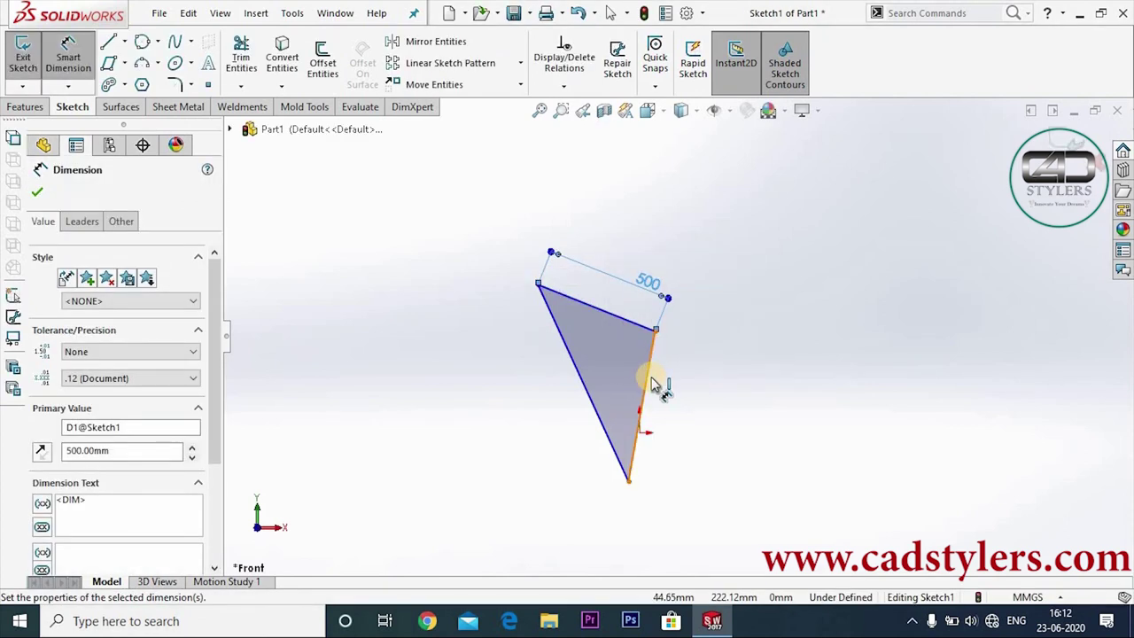
click(652, 382)
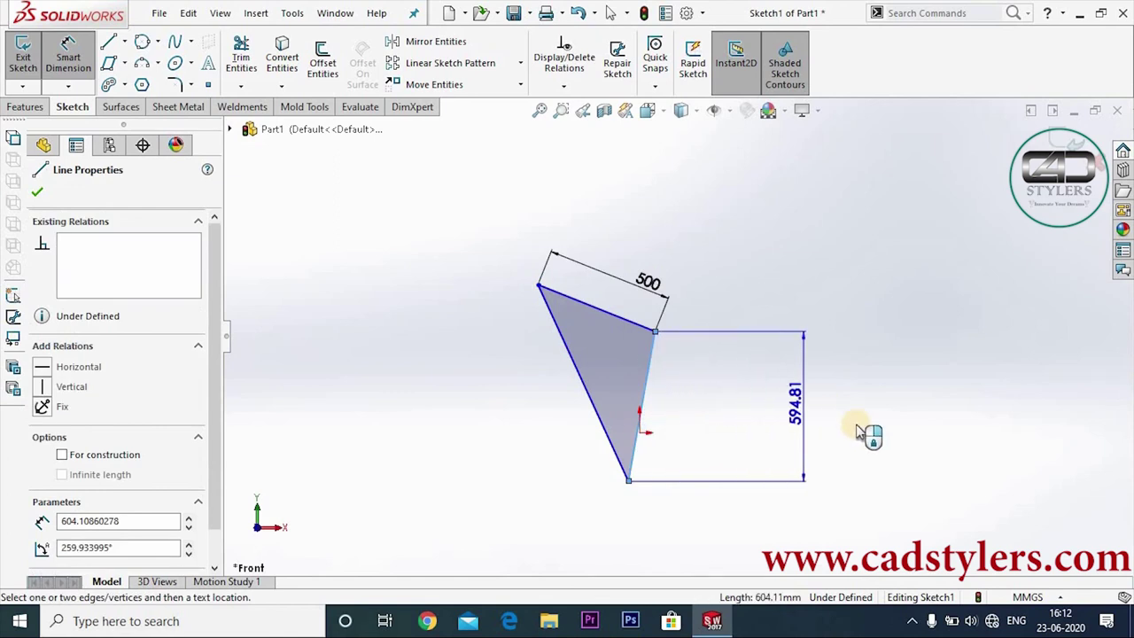
click(734, 496)
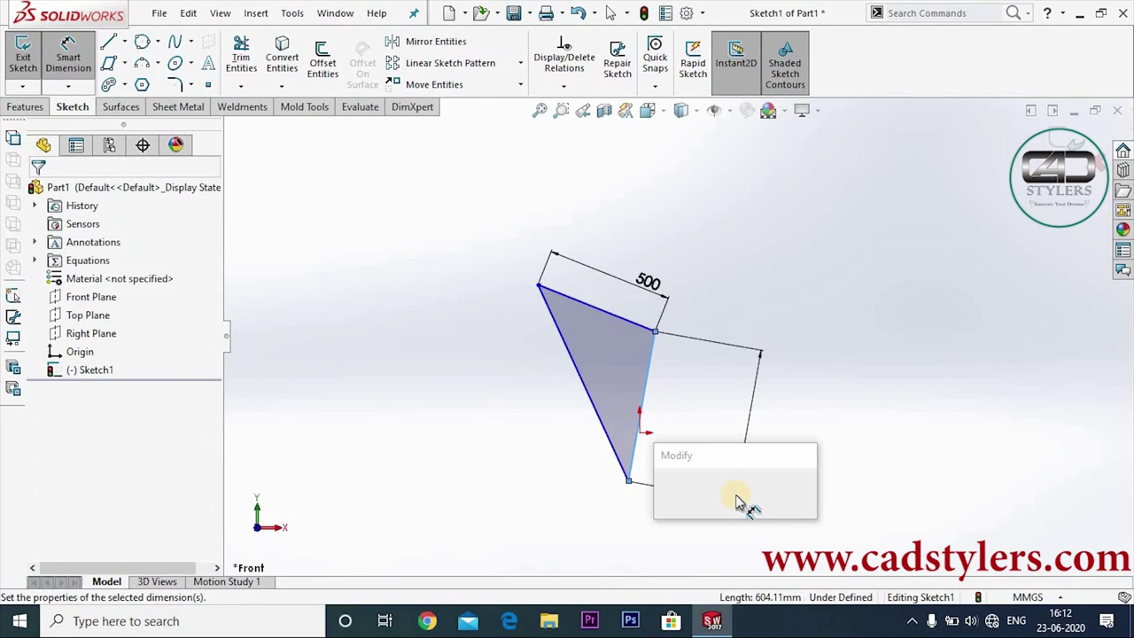
text(500)
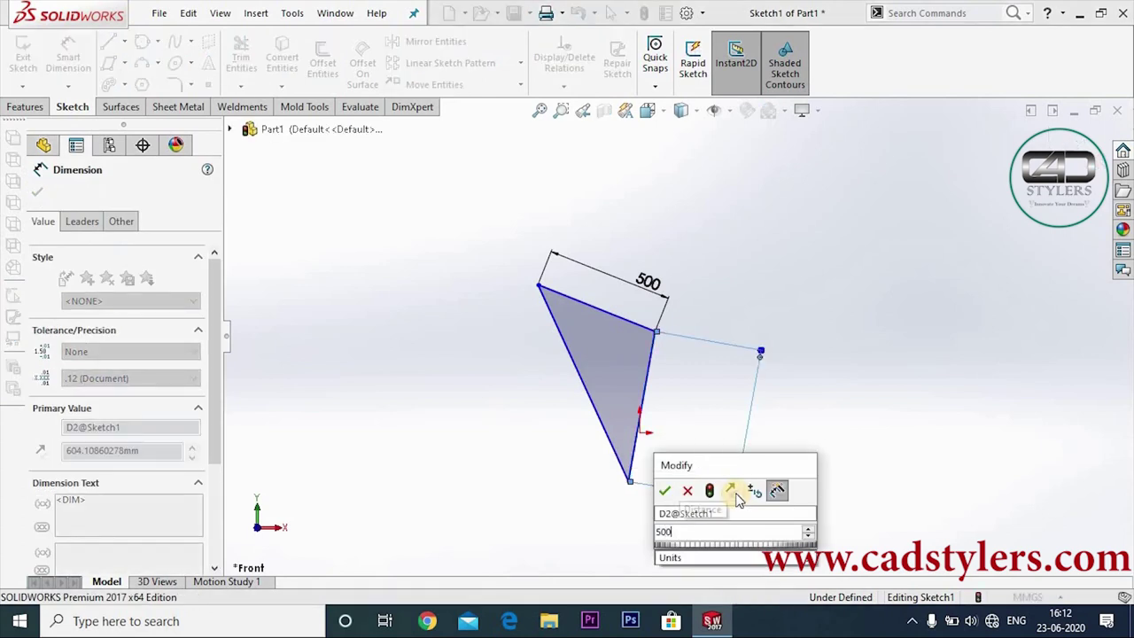
key(Return)
key(Escape)
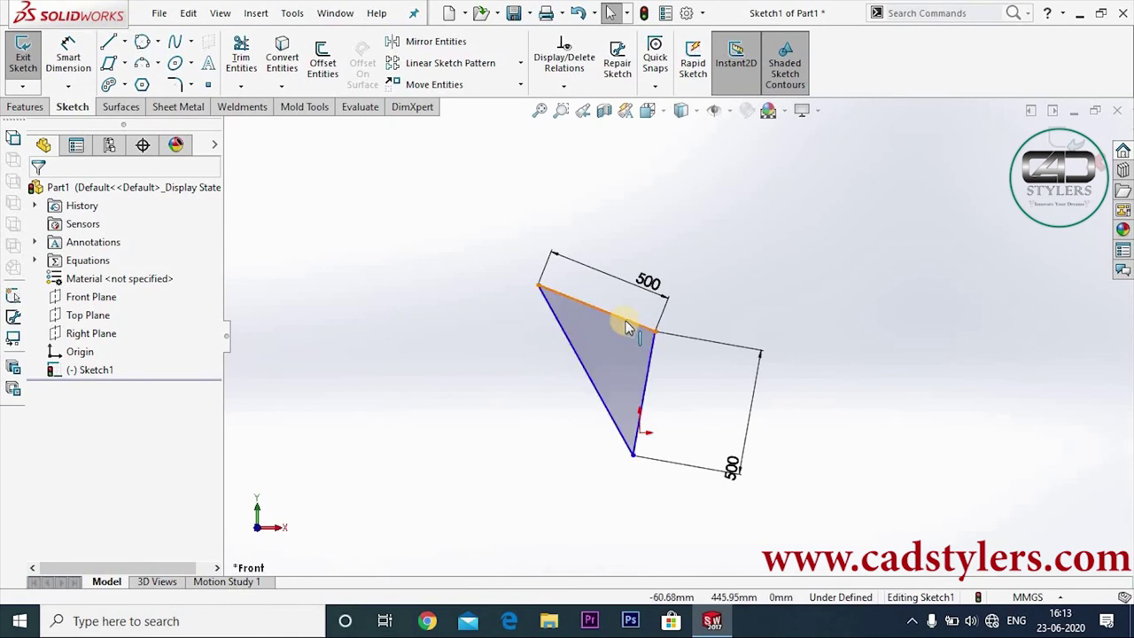
Step: Add an Equal relation between two triangle sides and drag the lower corner to reshape it
click(591, 380)
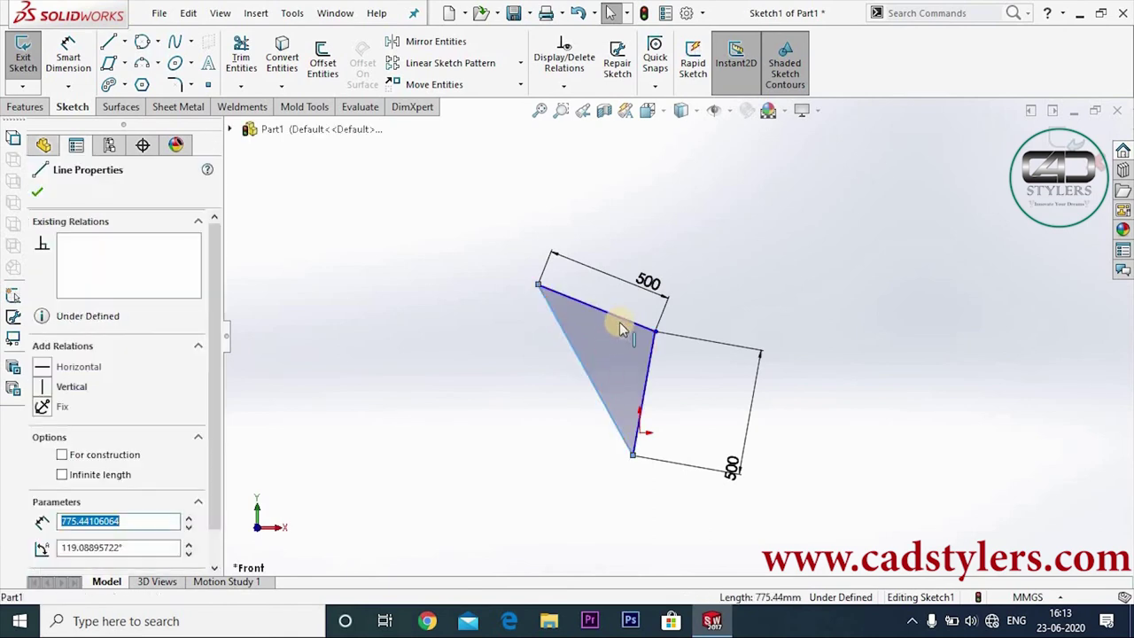
ctrl+click(620, 323)
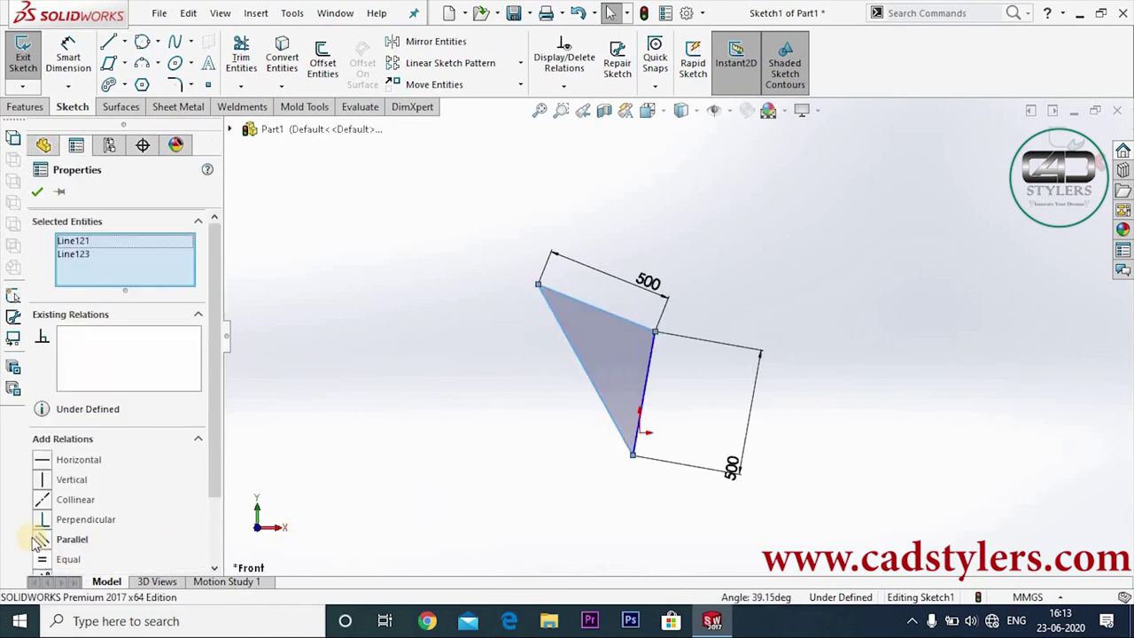
click(42, 562)
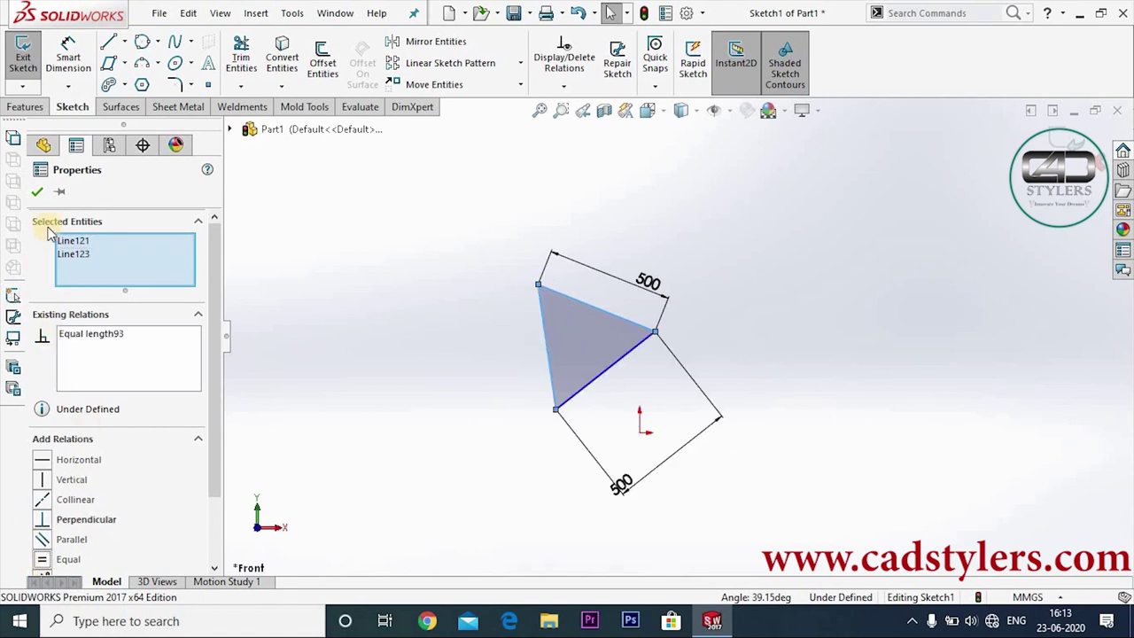
click(37, 193)
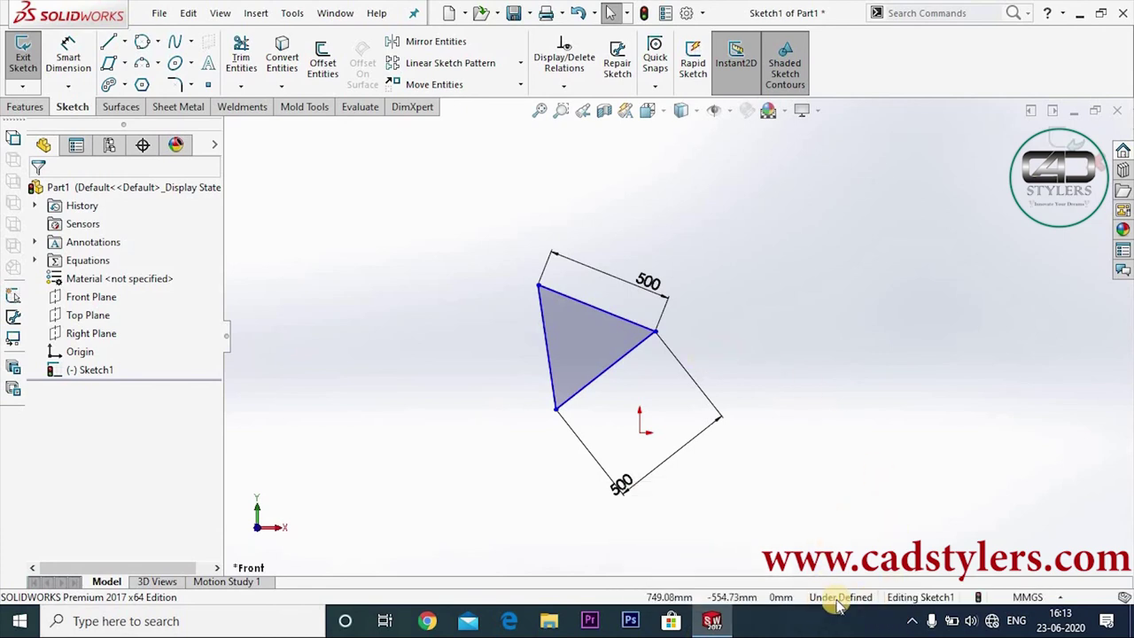
mouse_move(622, 479)
mouse_down()
mouse_move(644, 434)
mouse_move(625, 390)
mouse_up()
click(626, 390)
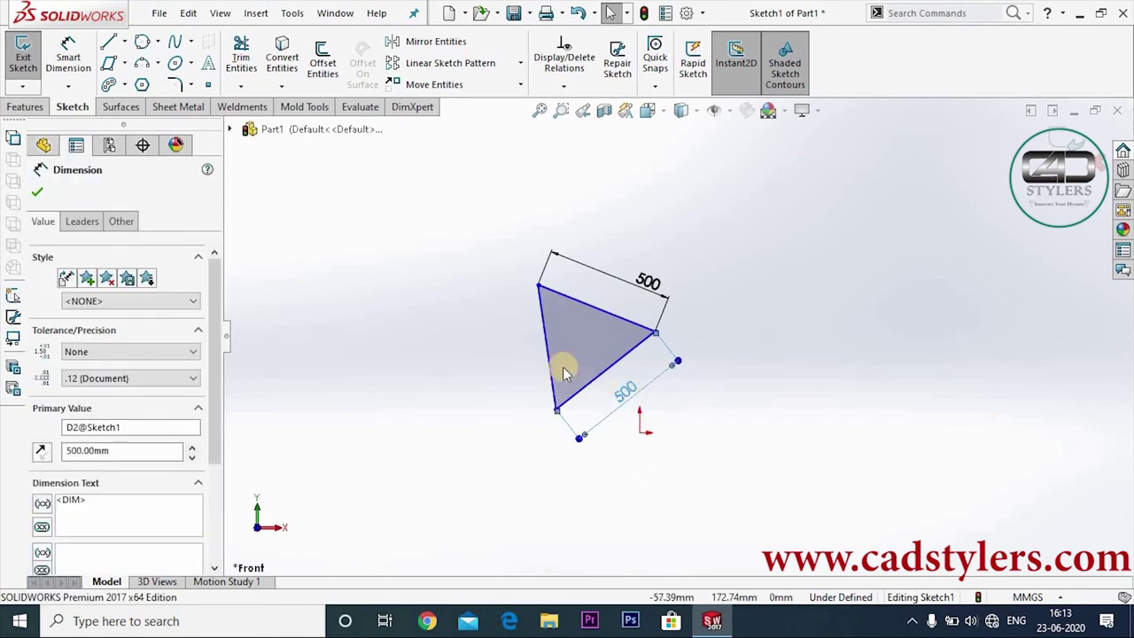
key(Escape)
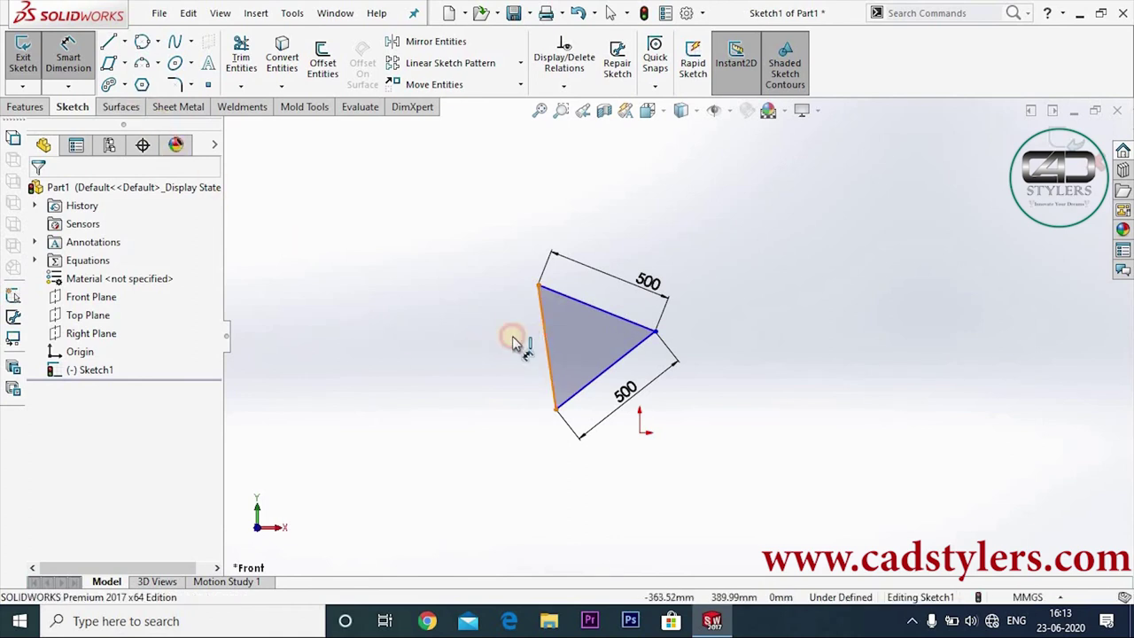
Step: Try dimensioning the left side, cancel the redundant dimension, and start a dimension at the origin
click(545, 343)
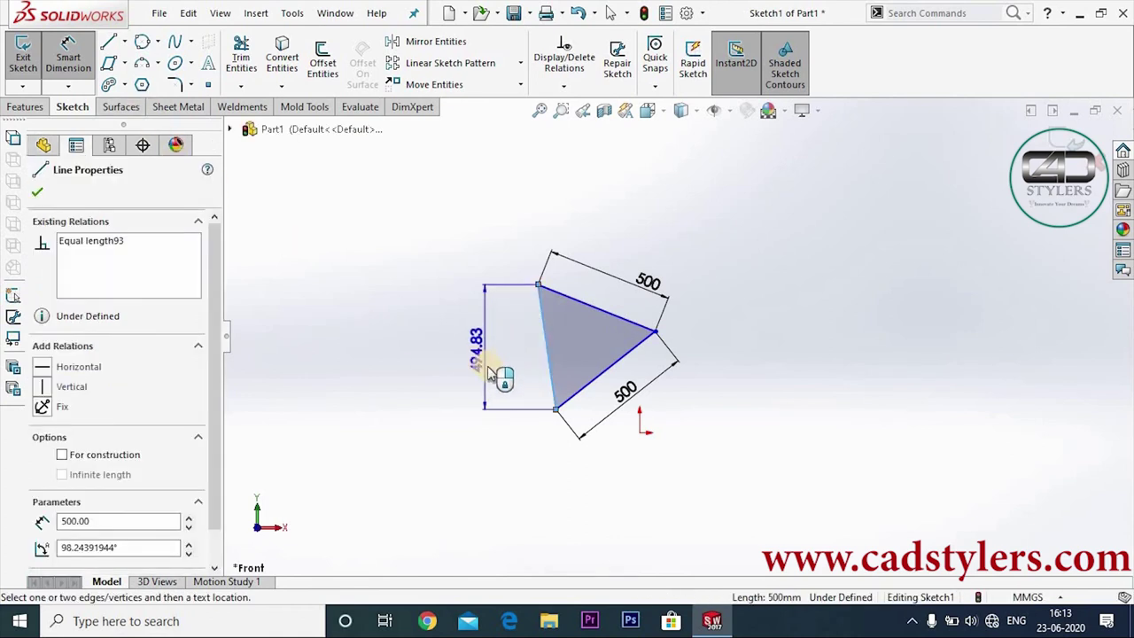
click(530, 410)
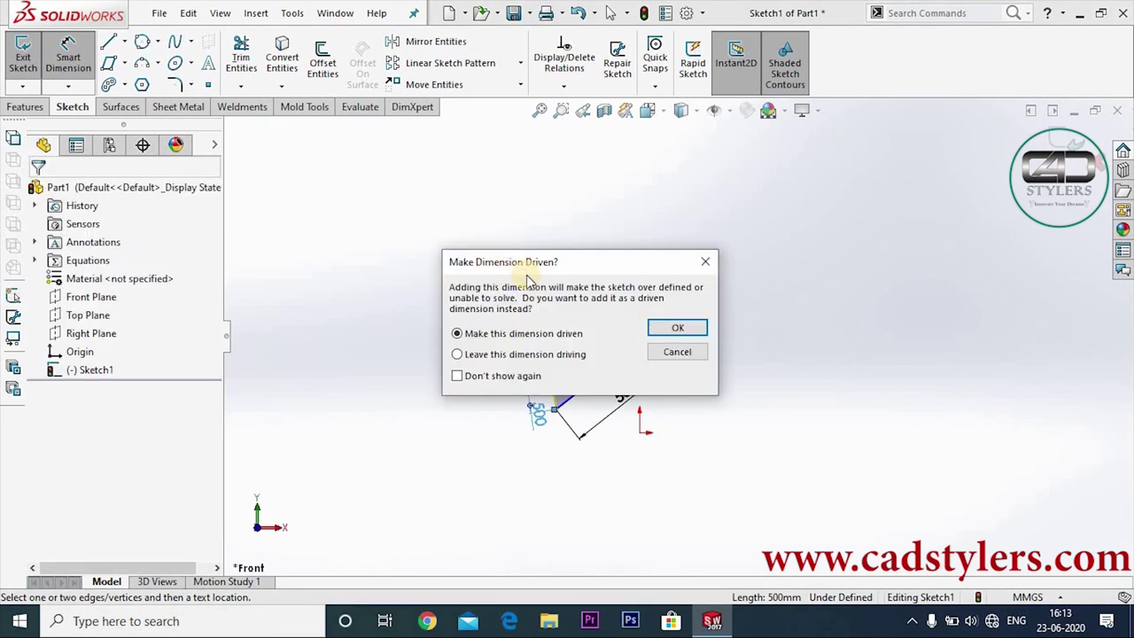
click(700, 266)
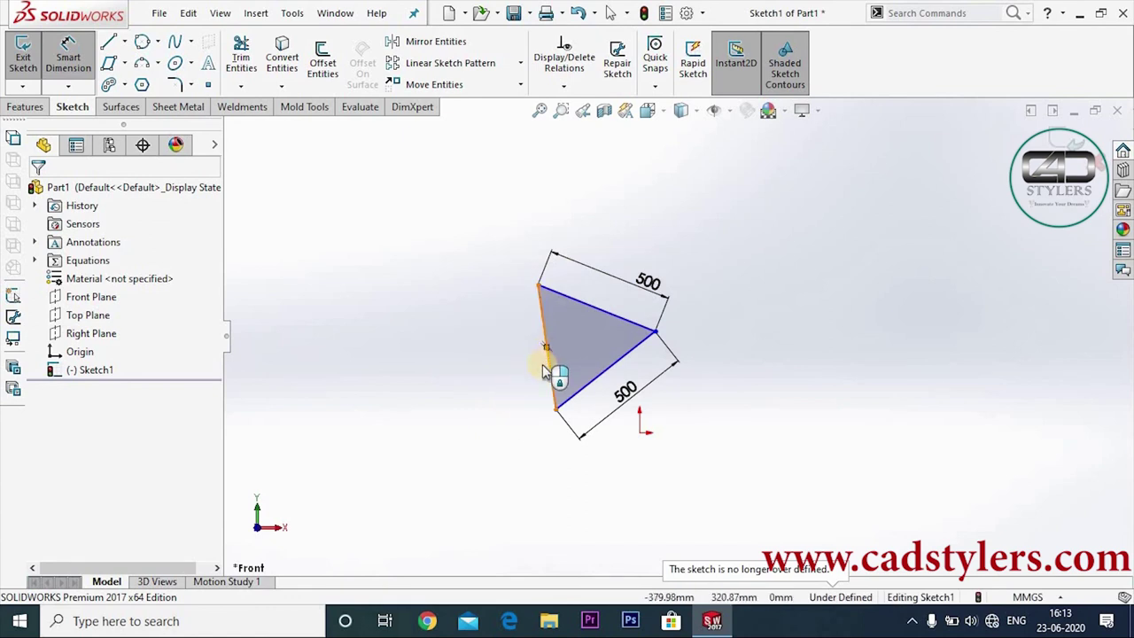
click(648, 514)
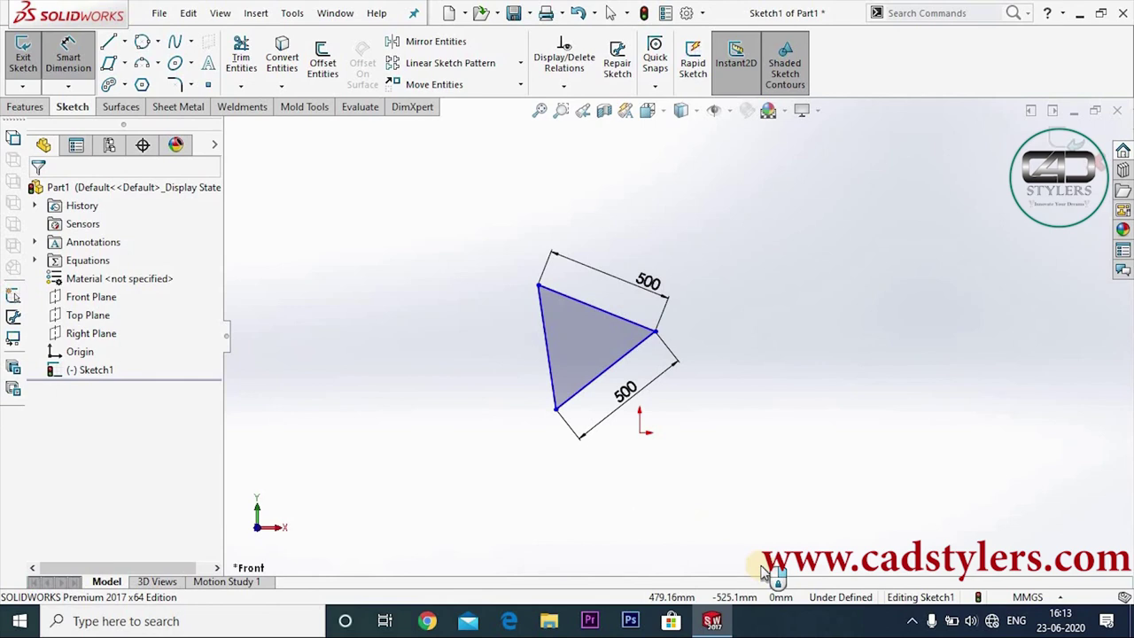
click(641, 433)
Step: Drop the origin-to-vertex dimension and place the top-left vertex 100 mm horizontally from the origin
click(656, 335)
click(653, 447)
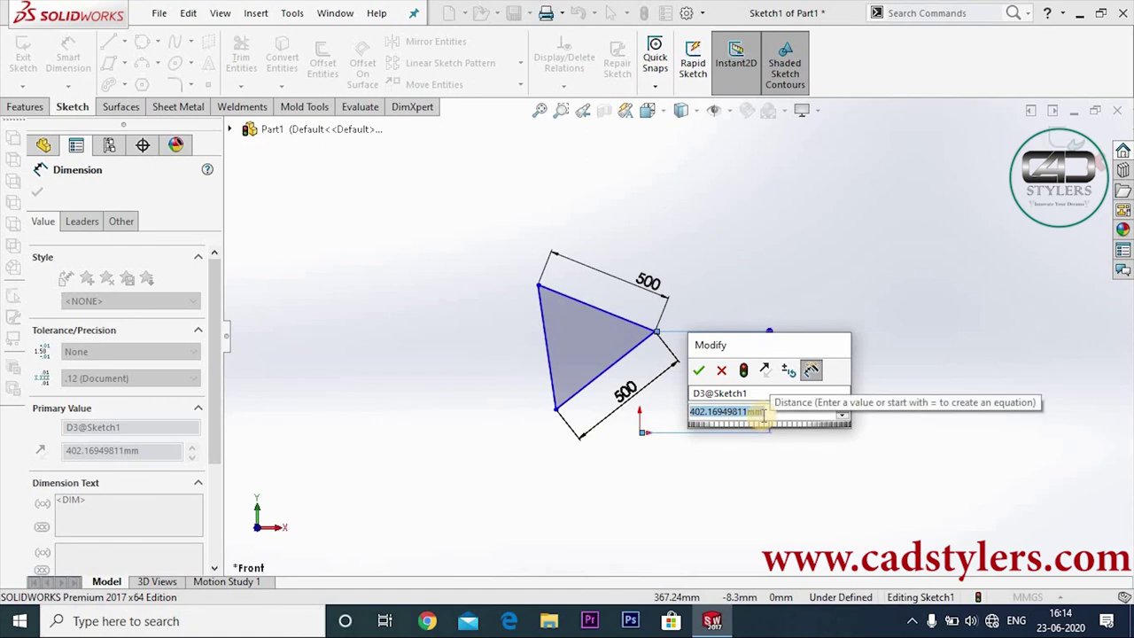
text(400)
key(Escape)
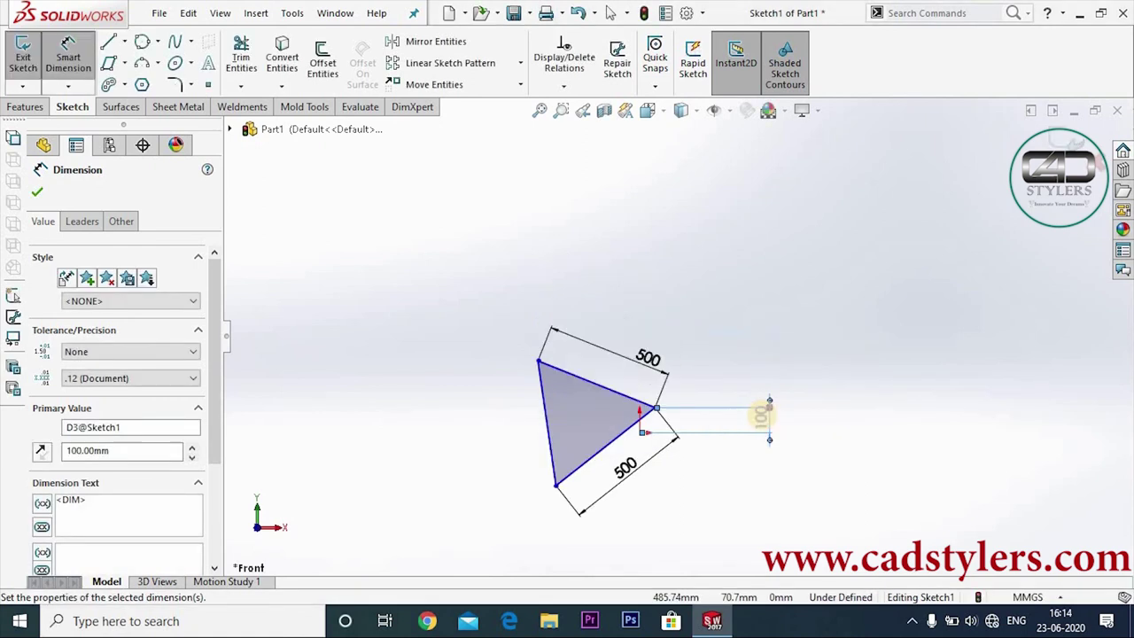
click(556, 486)
click(640, 432)
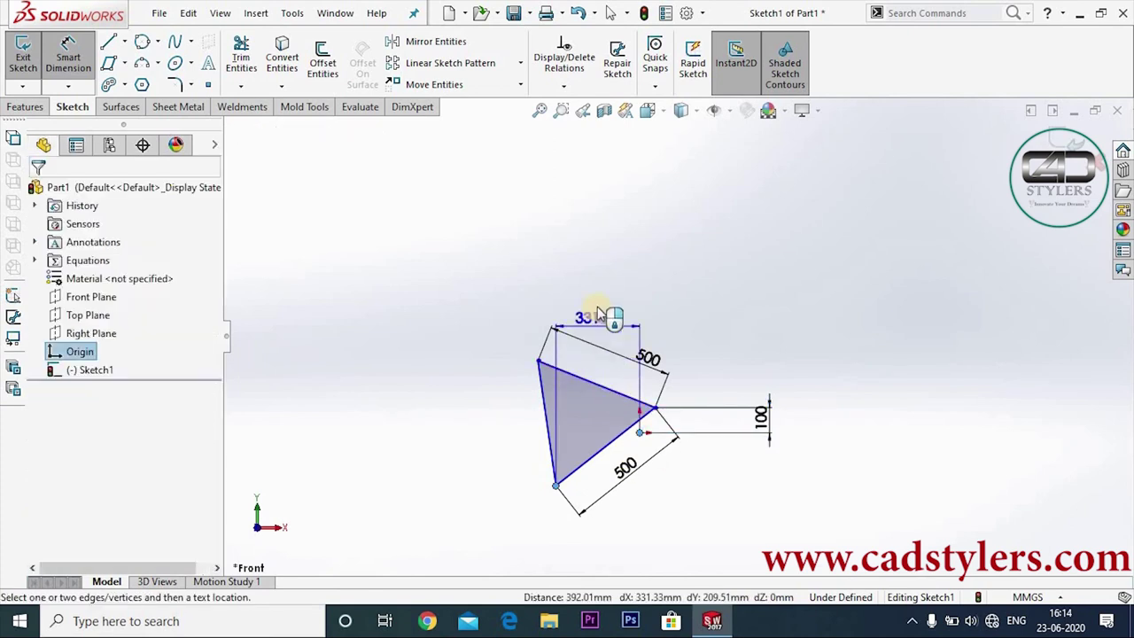
click(599, 314)
text(100)
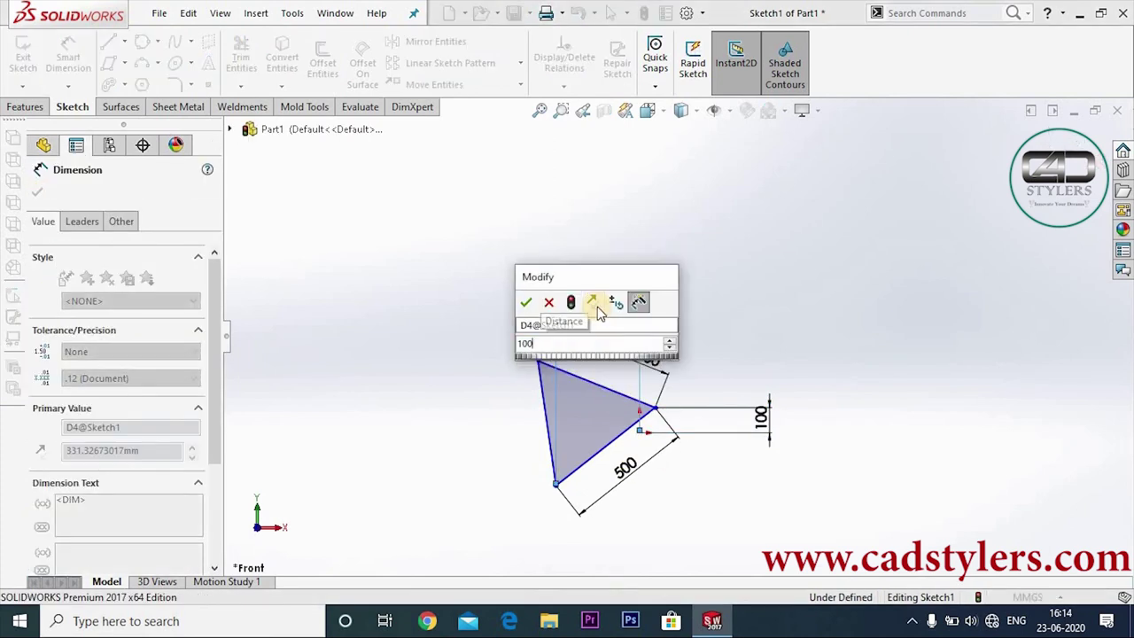
key(Return)
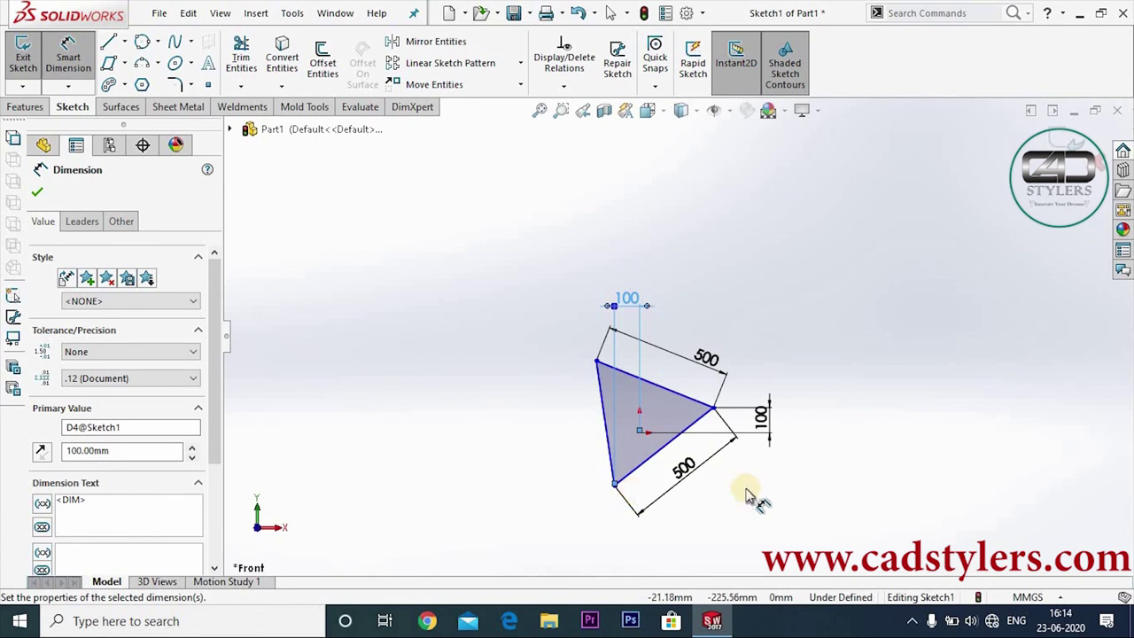
Step: Set the top edge 100 mm vertically from the origin, move that dimension below, and restore Front view
click(640, 433)
click(597, 362)
click(510, 404)
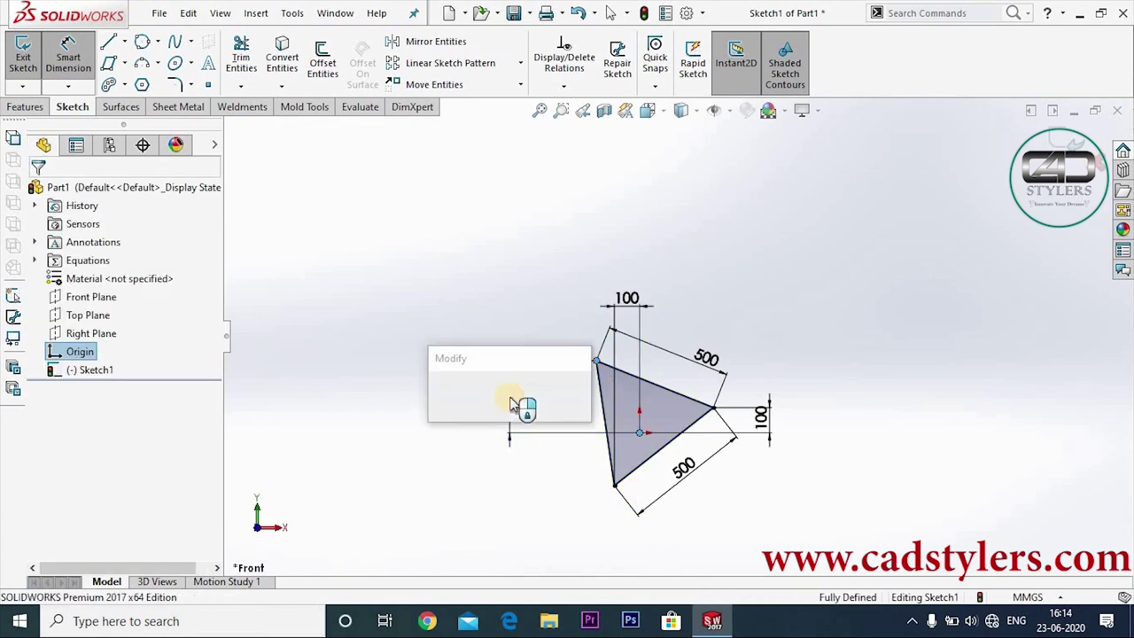
text(100)
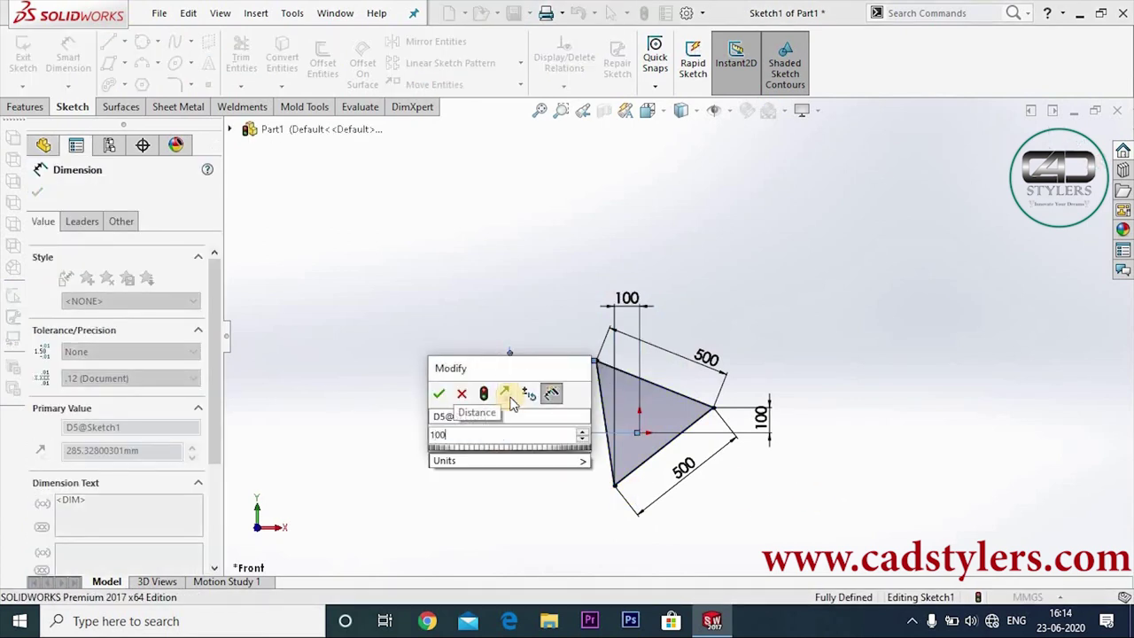
key(Return)
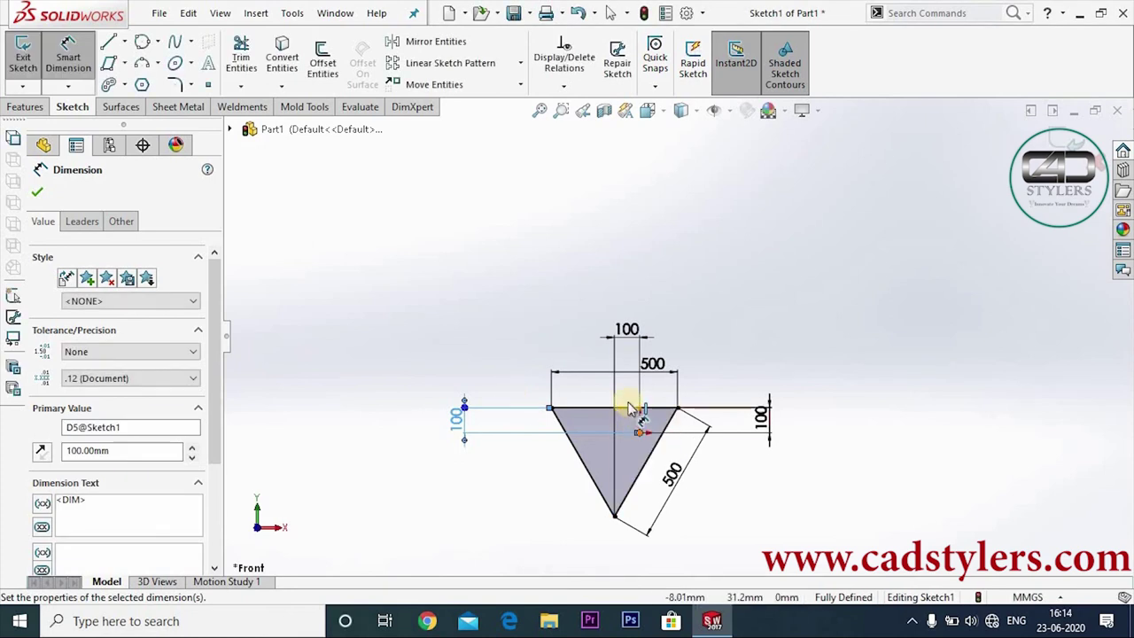
mouse_move(627, 330)
mouse_down()
mouse_move(531, 502)
mouse_move(679, 546)
mouse_up()
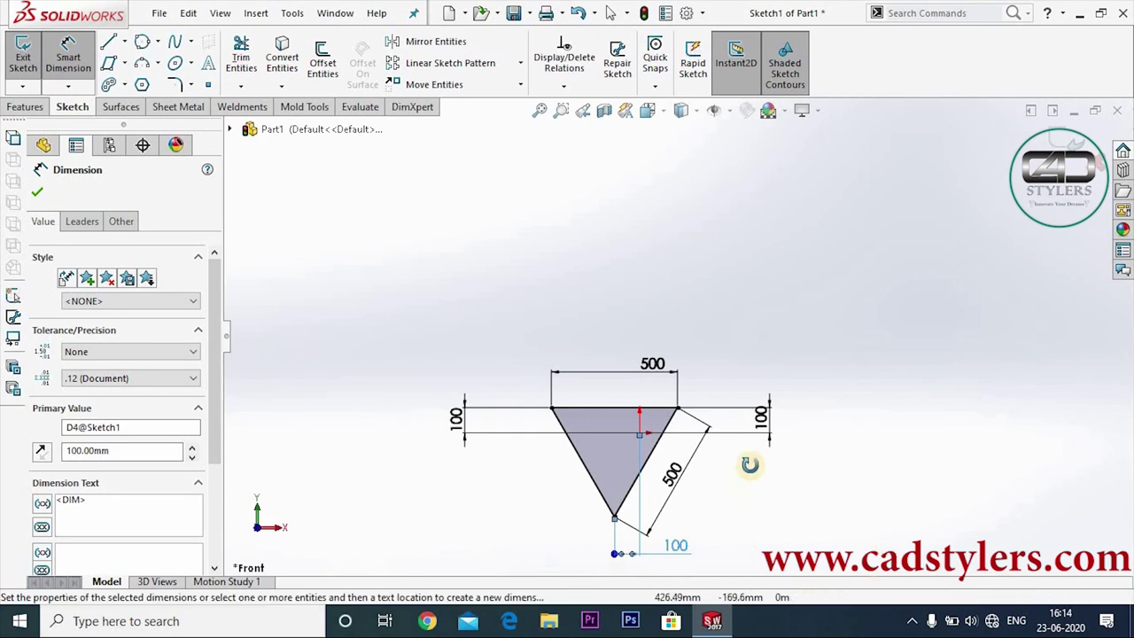
middle_drag(749, 463, 767, 431)
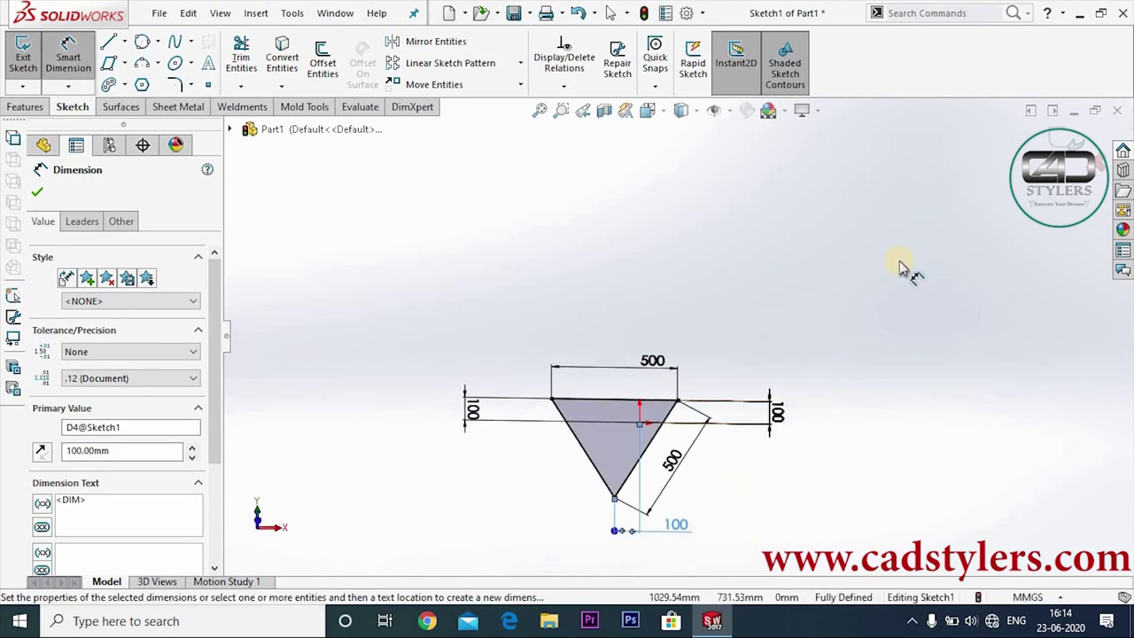
key(space)
click(594, 352)
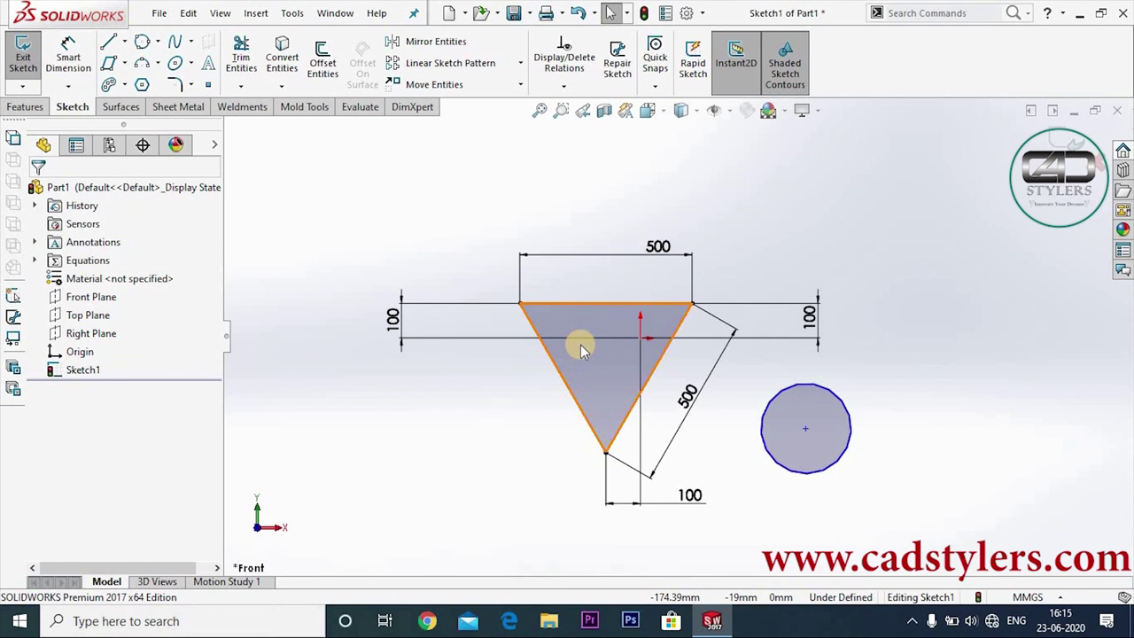
Step: Add a Tangent relation between the circle and the triangle's right 500 mm side
click(75, 70)
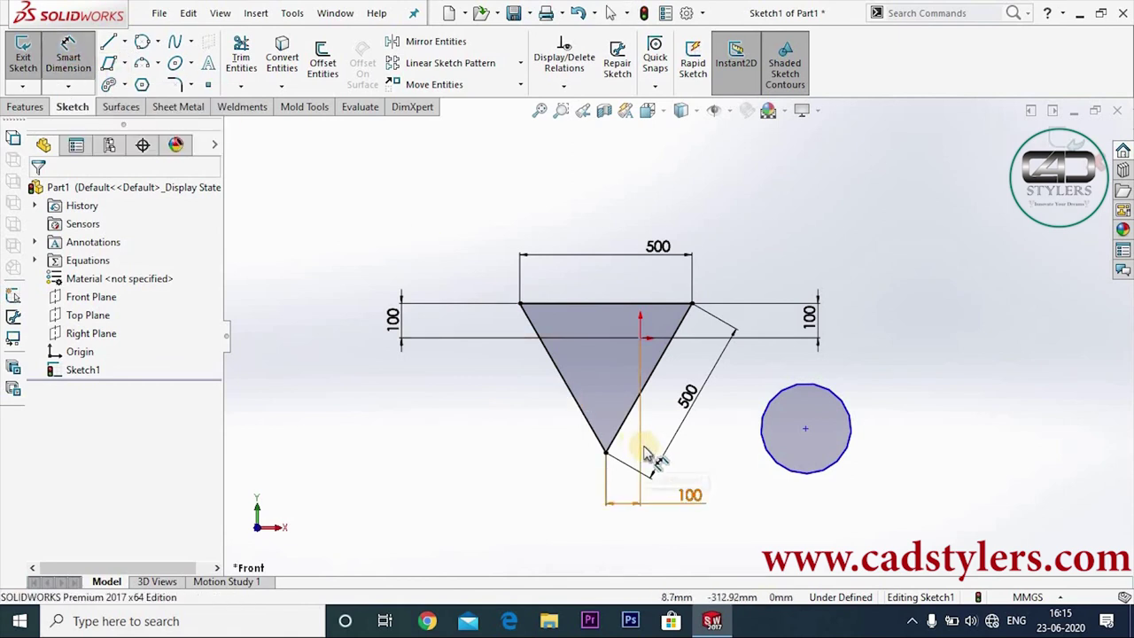
key(Escape)
click(761, 443)
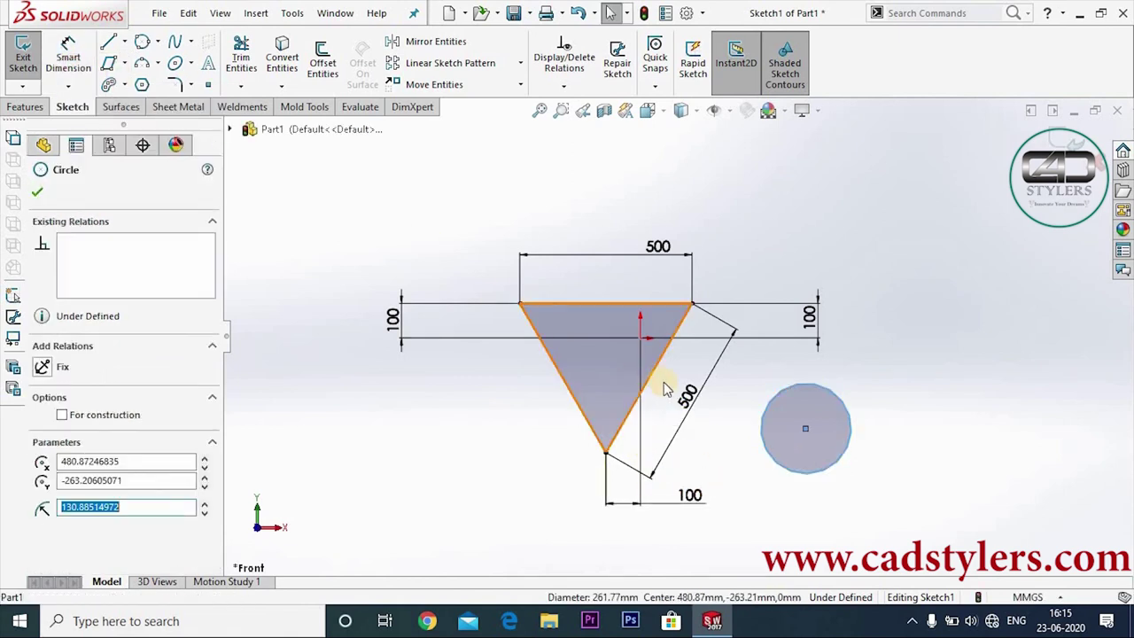
ctrl+click(623, 428)
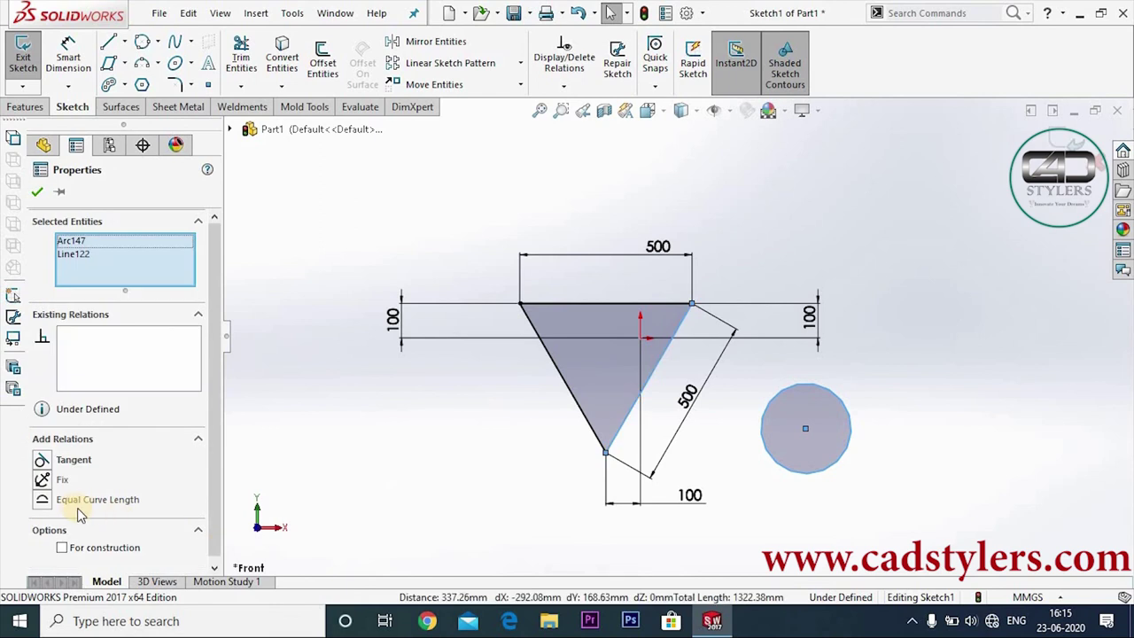
click(43, 459)
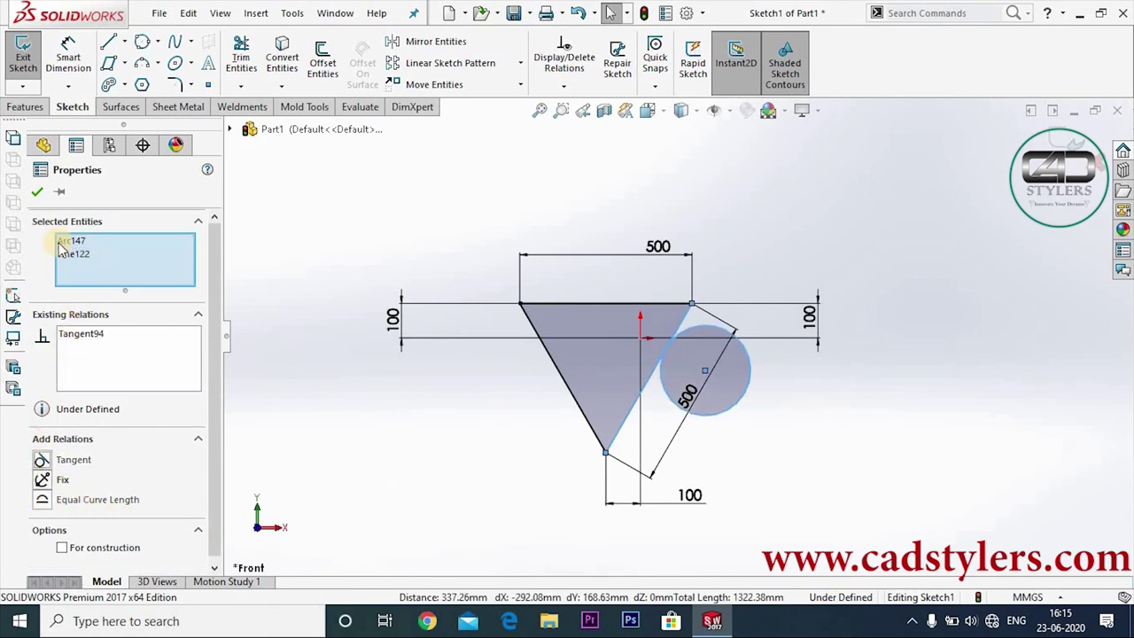
click(42, 194)
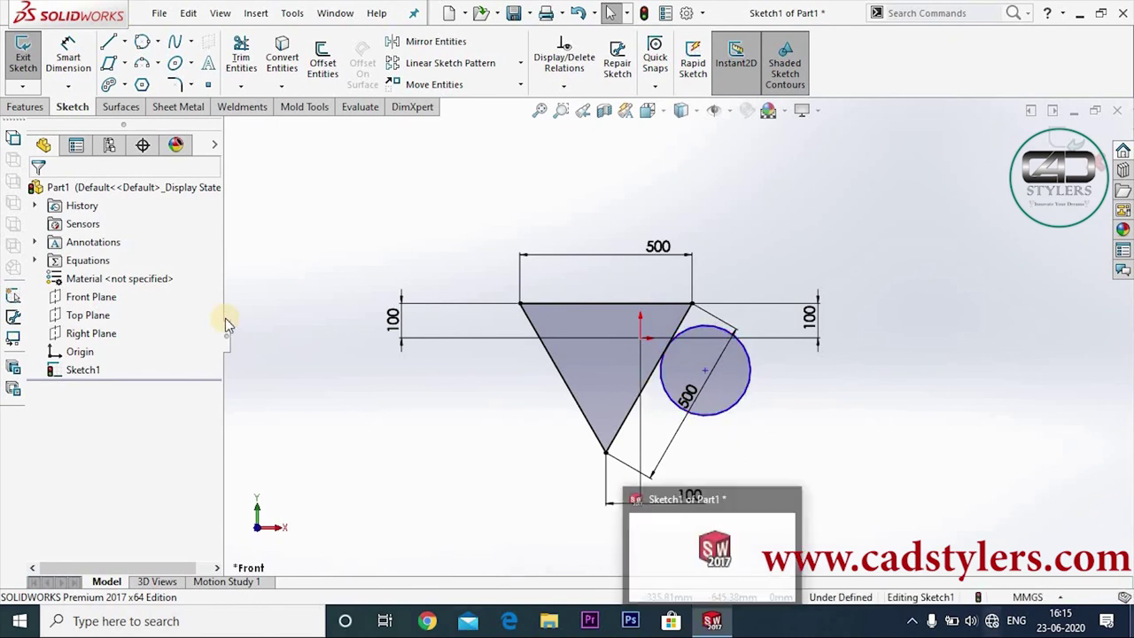
click(80, 62)
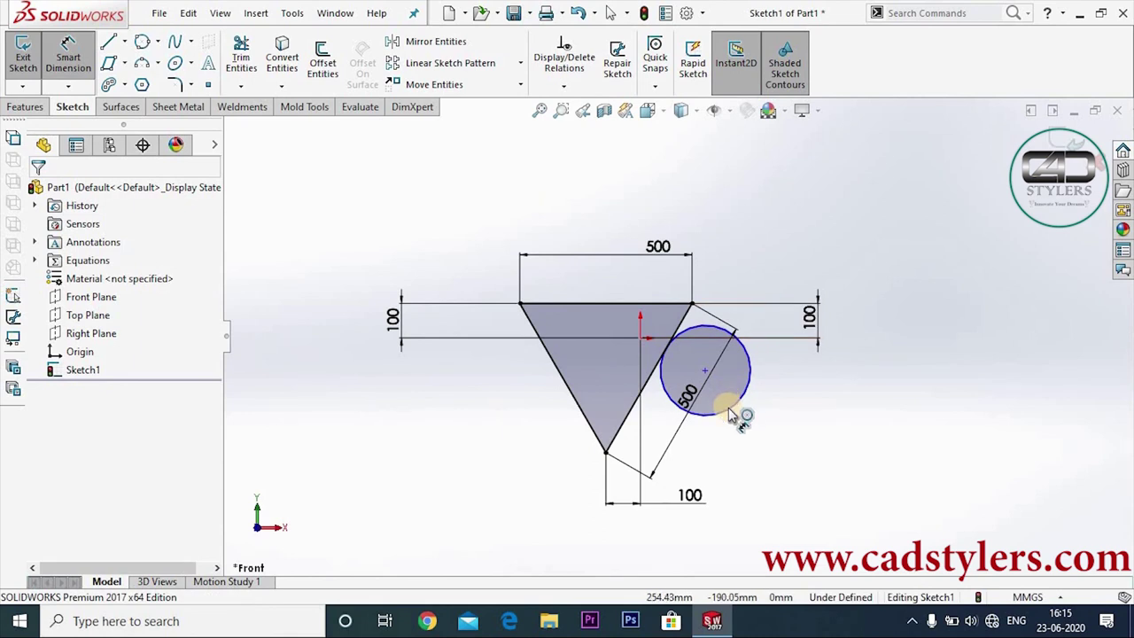
click(728, 410)
Step: Give the circle a 100 mm diameter and place its centre 100 mm below the top-right vertex
click(785, 420)
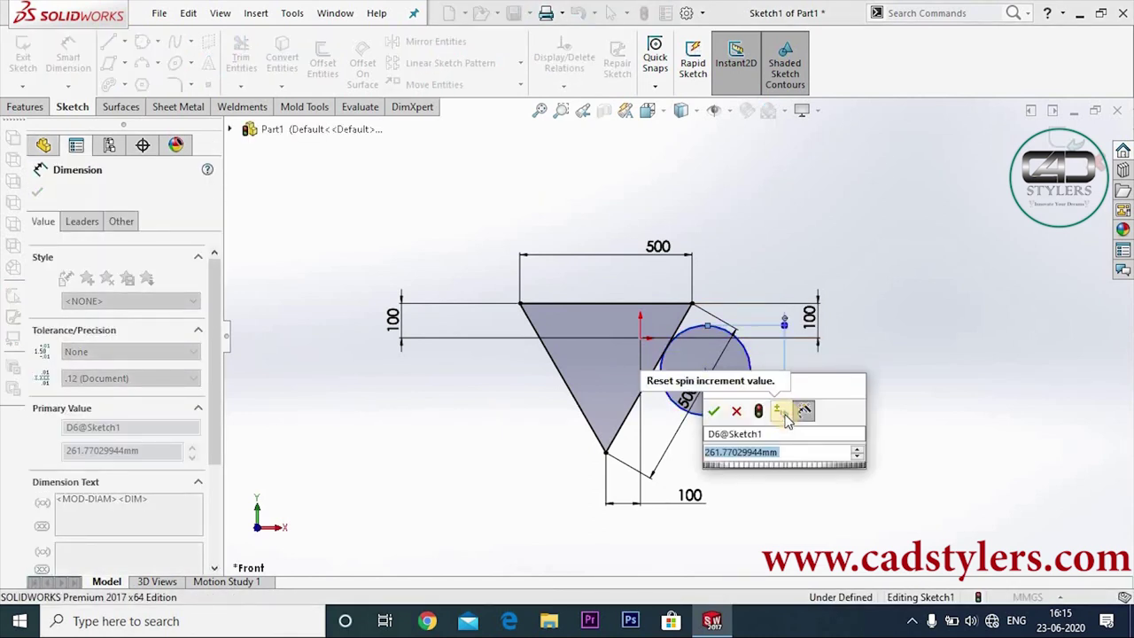
text(100)
key(Return)
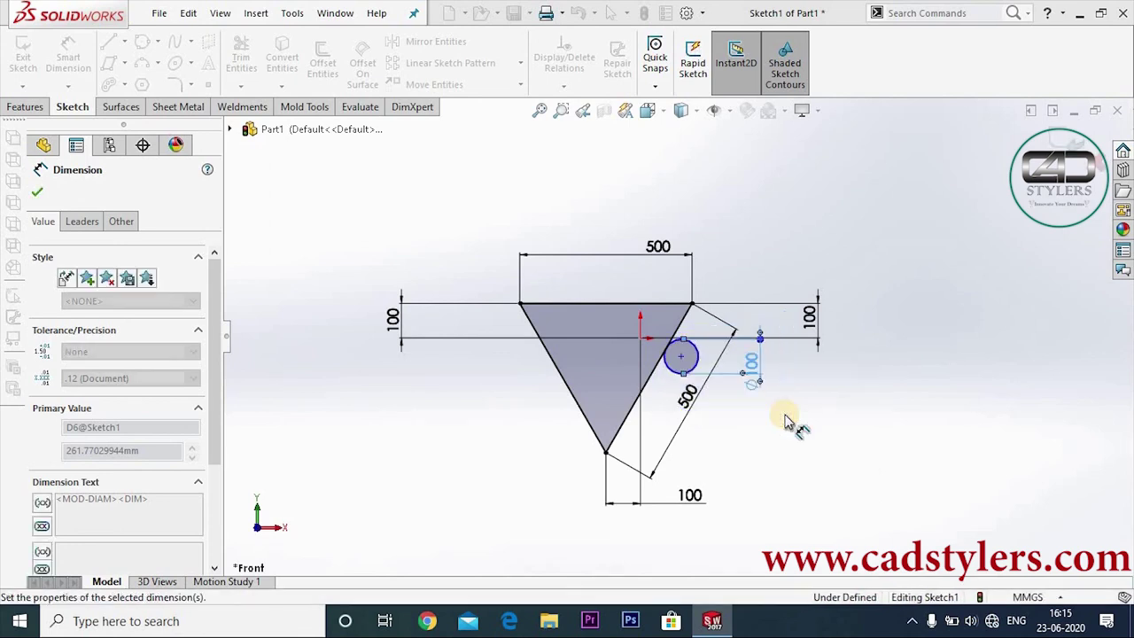
click(661, 416)
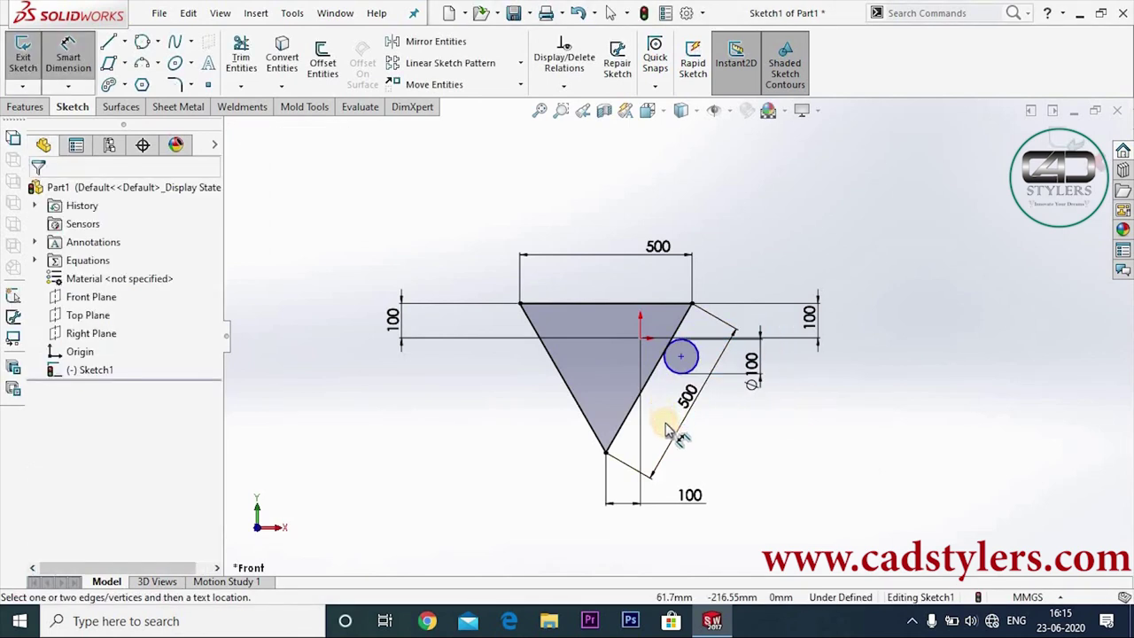
click(680, 356)
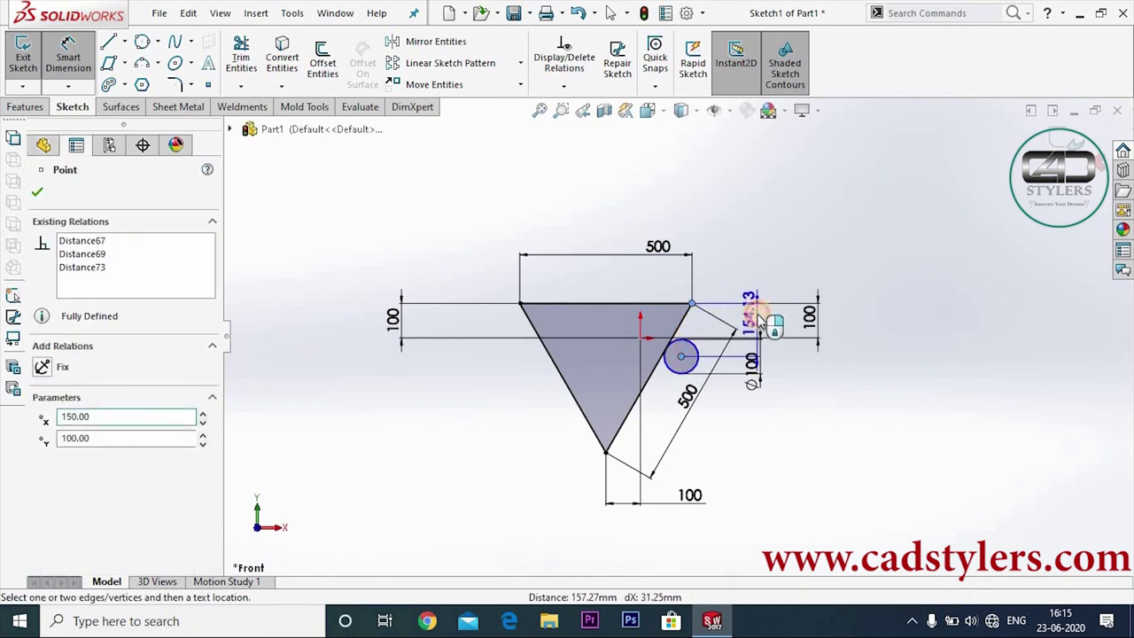
click(758, 319)
text(100)
key(Return)
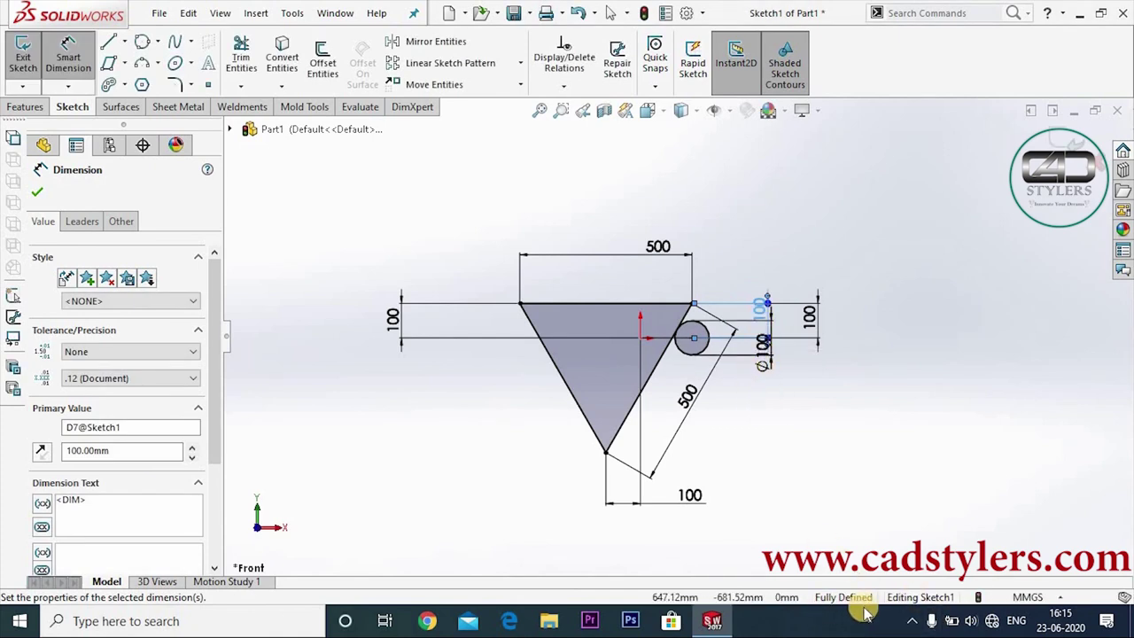
click(37, 192)
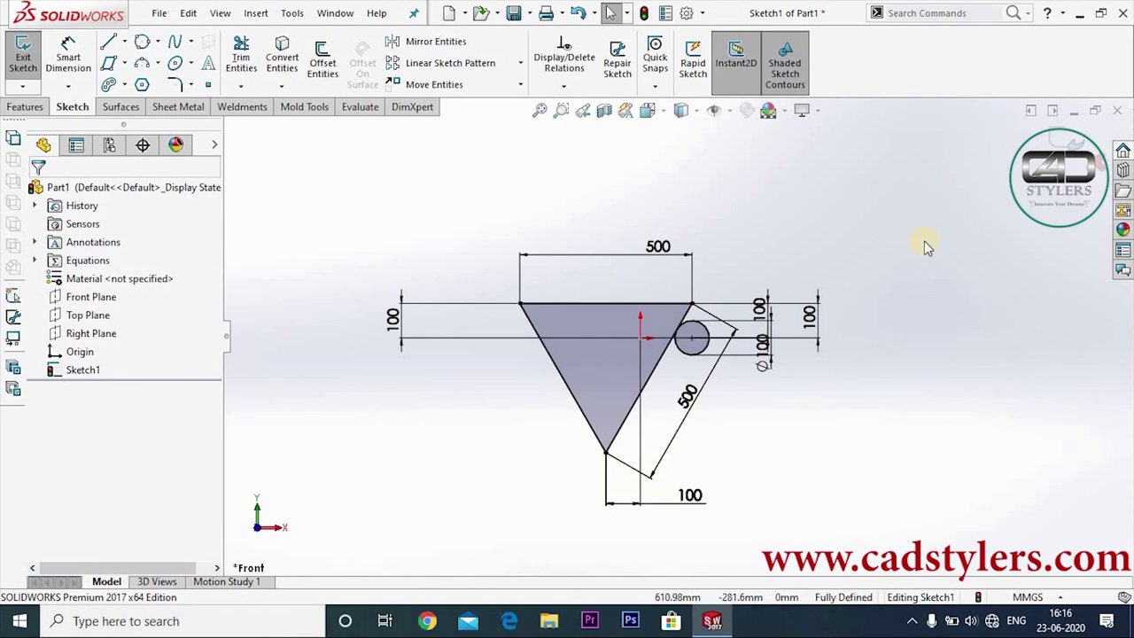
Step: Exit Sketch1 with Ctrl+B, keeping the fully defined triangle and circle
key(ctrl+b)
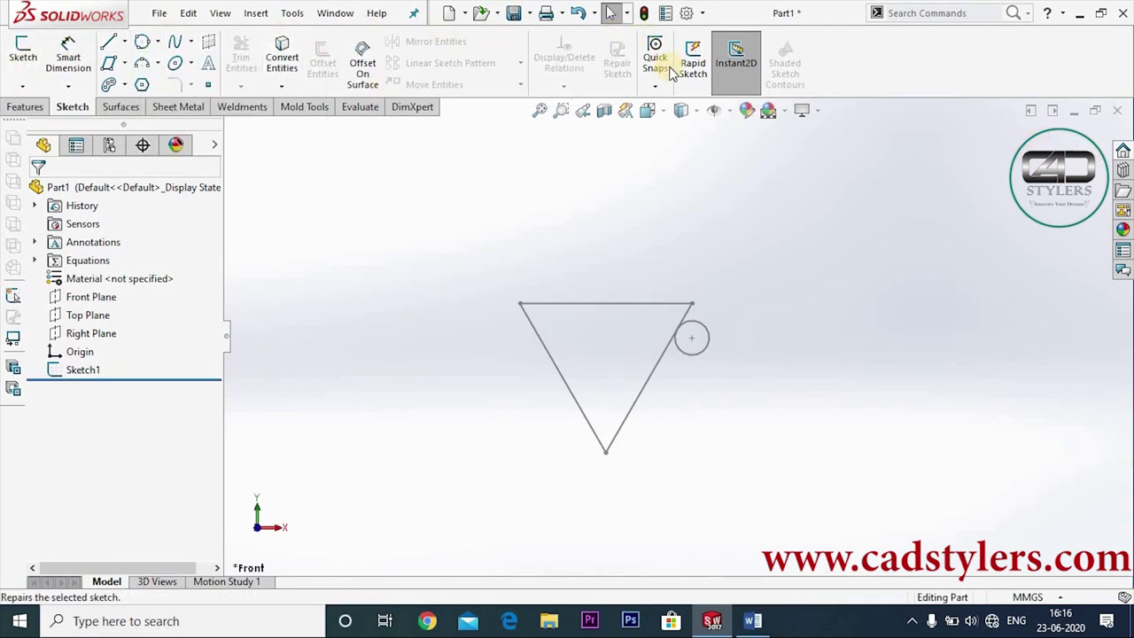
Step: In the Word interview-questions document, highlight question 1's text while reading its answer
click(290, 13)
click(691, 436)
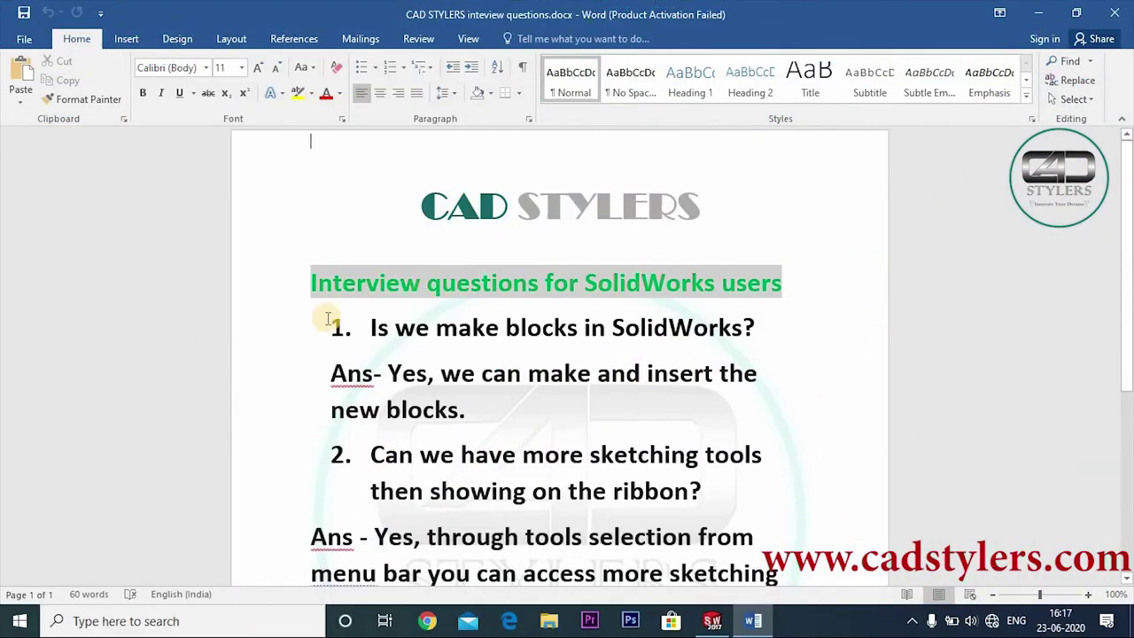
scroll(379, 249, down, 2)
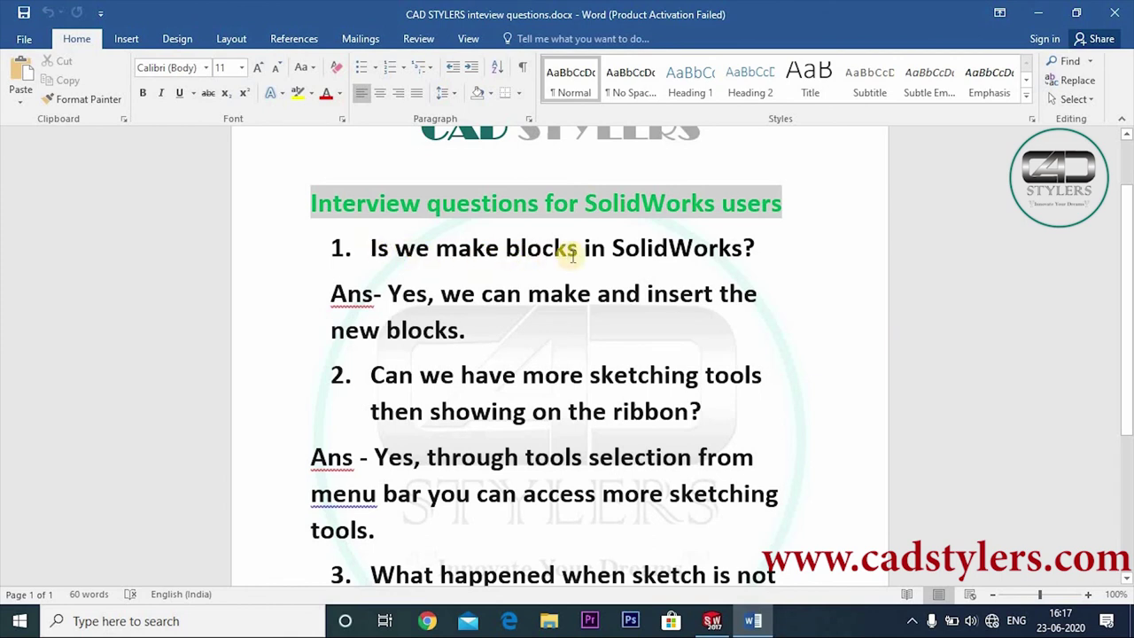
drag(749, 248, 372, 248)
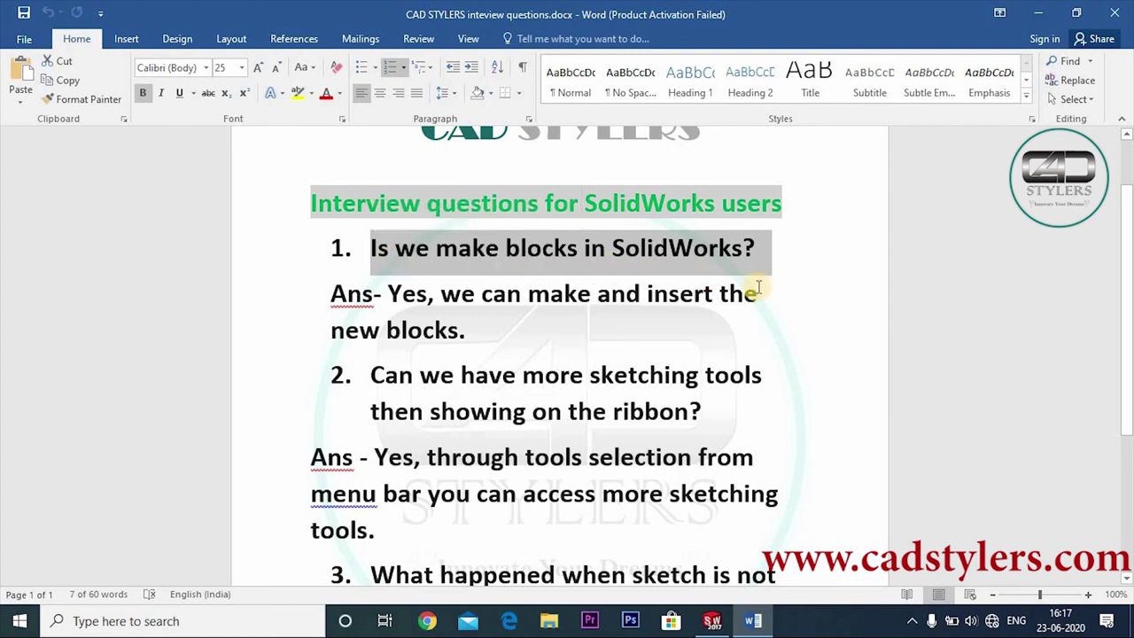
click(767, 261)
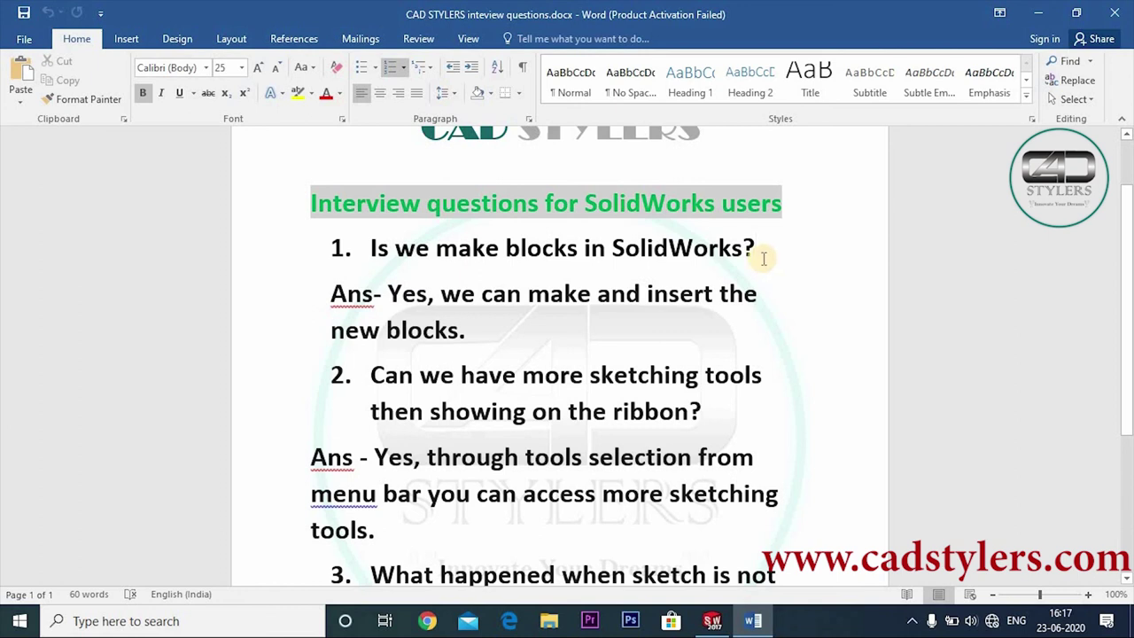
drag(689, 252, 403, 249)
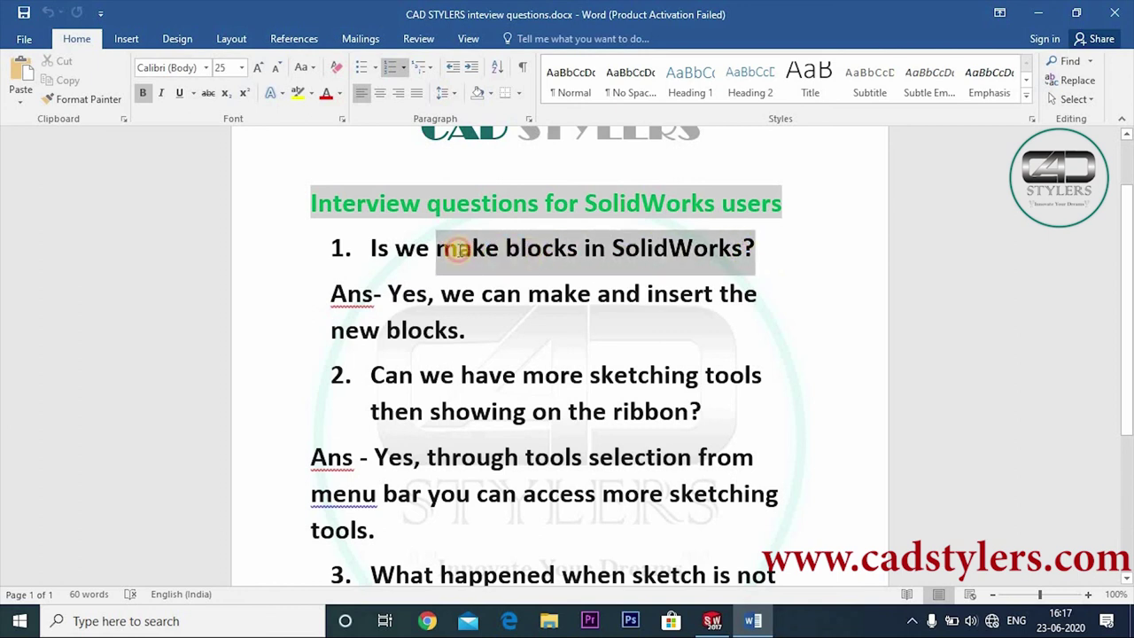
click(506, 252)
drag(511, 250, 578, 254)
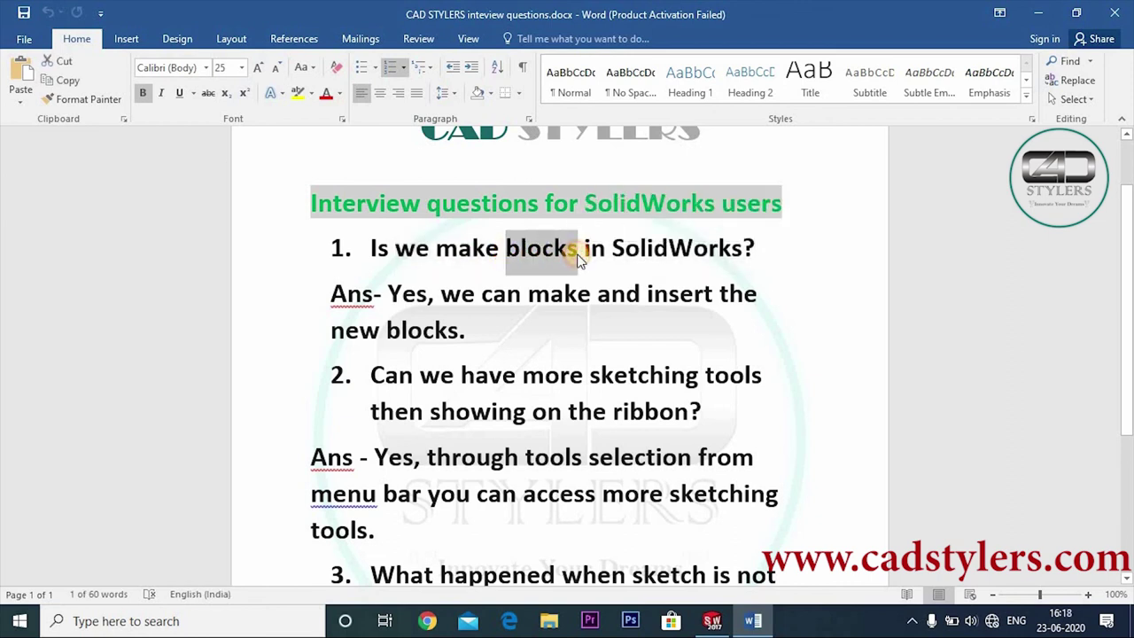
click(577, 255)
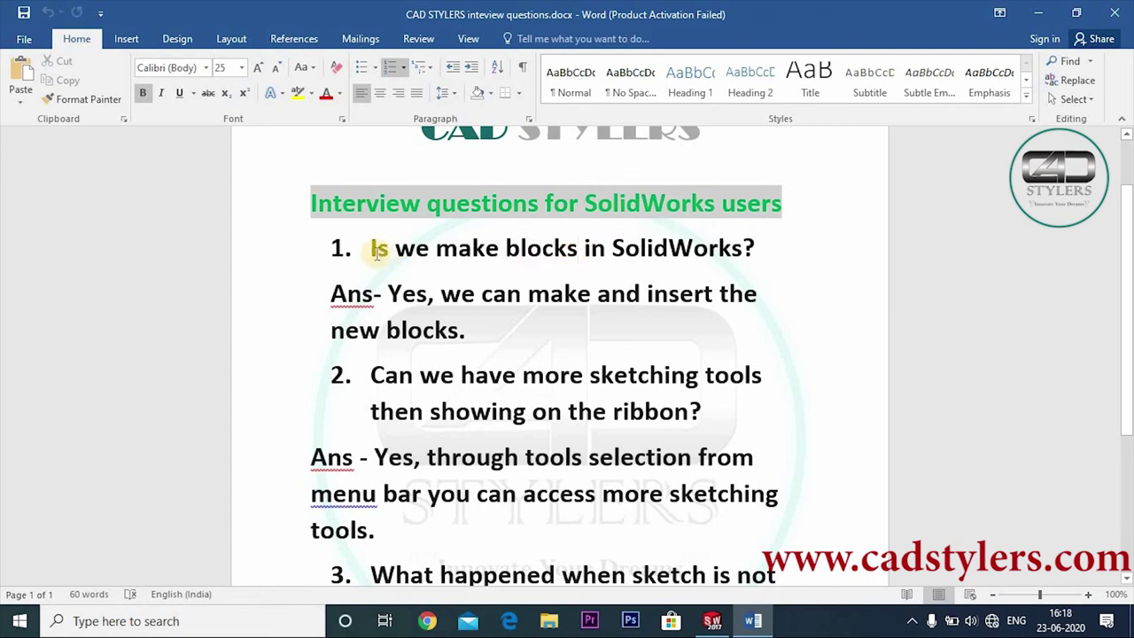
drag(379, 249, 749, 253)
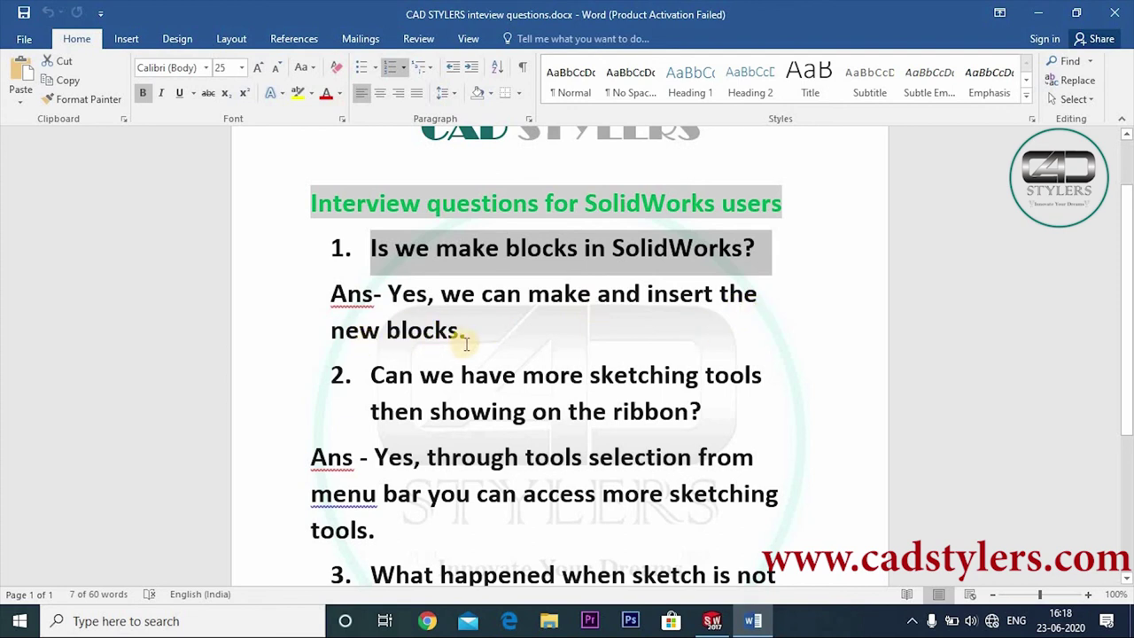
Step: Scroll down and select the second line of question 2 while reviewing it
scroll(367, 301, down, 2)
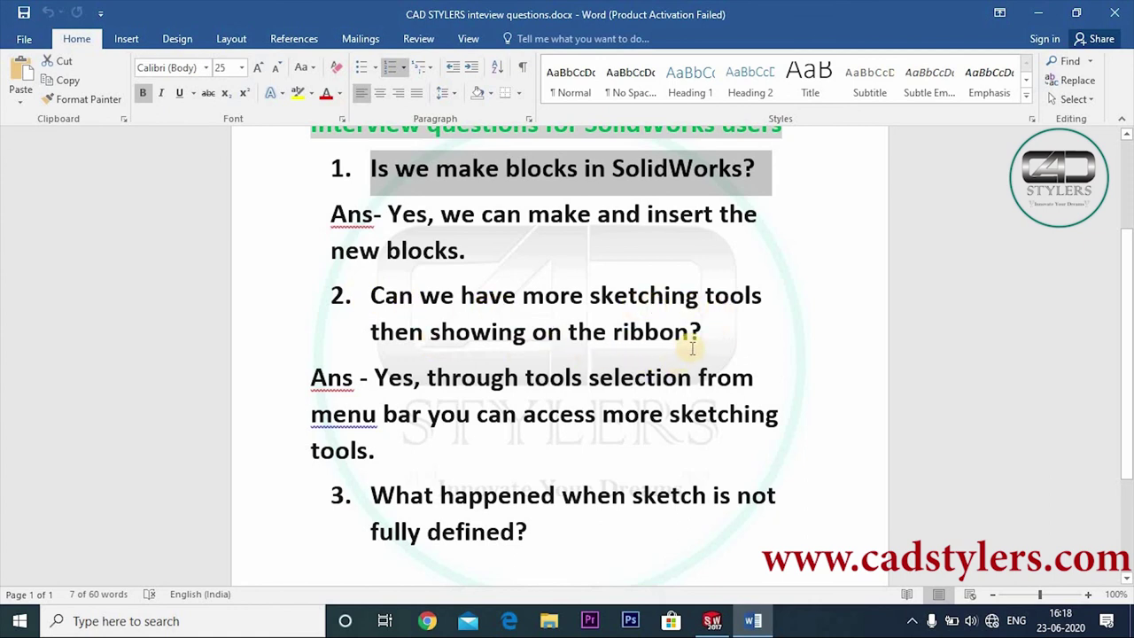
drag(689, 341, 390, 354)
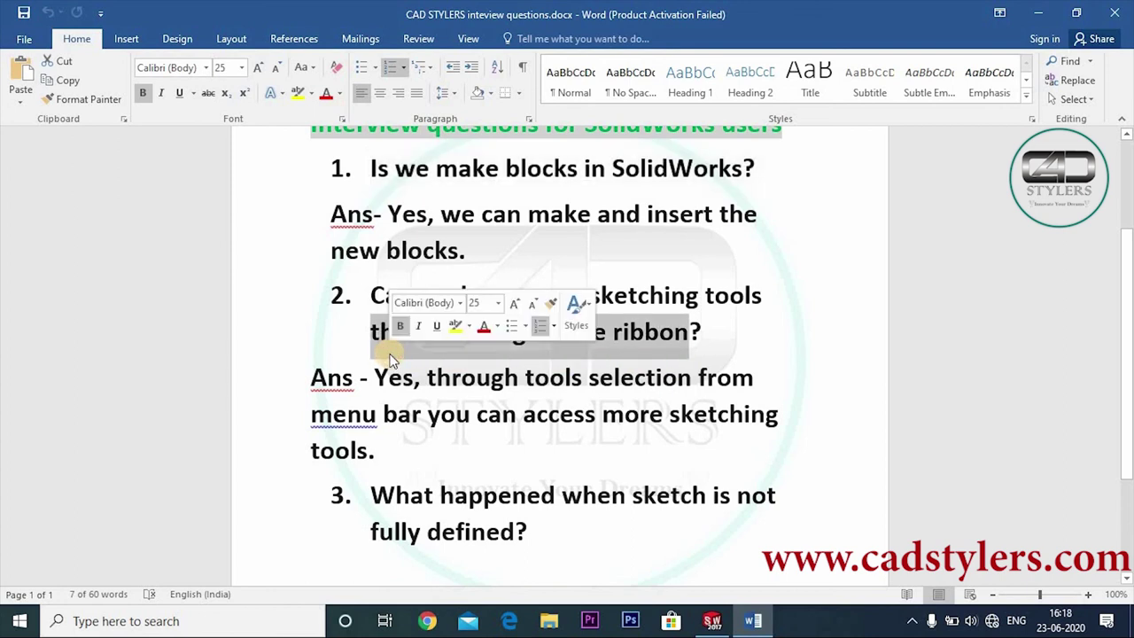
click(632, 257)
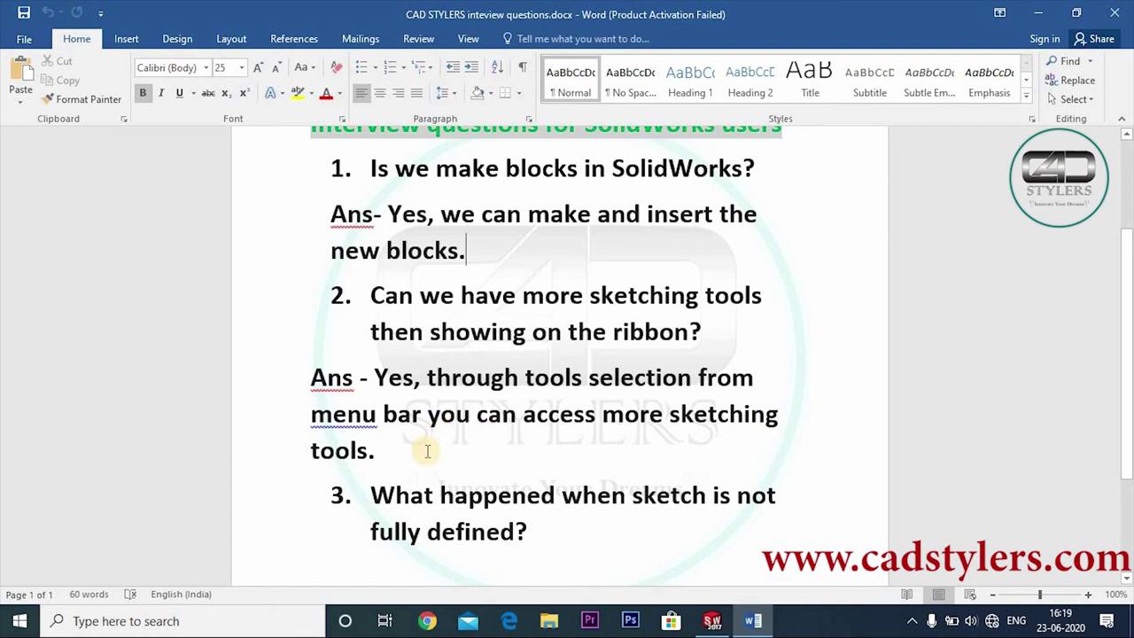
click(713, 620)
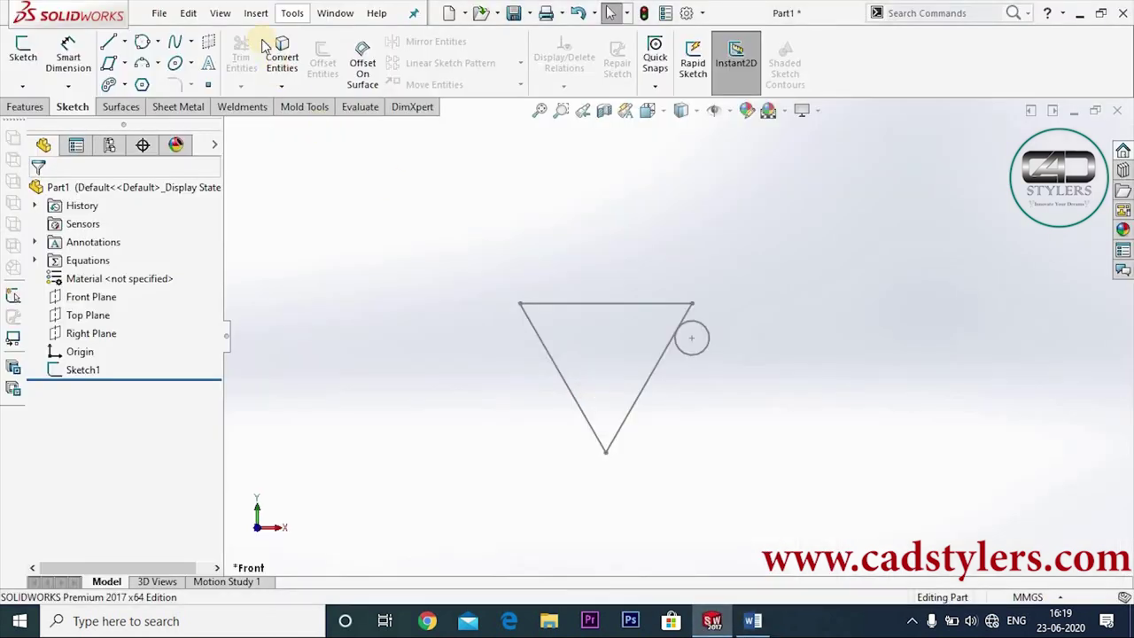
click(291, 13)
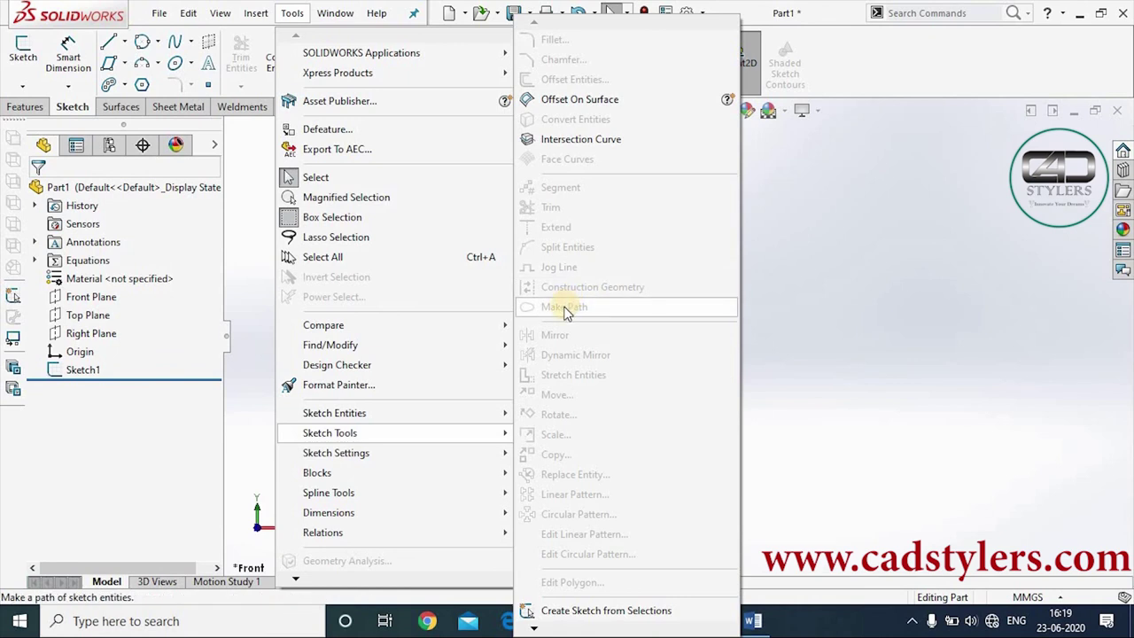
mouse_move(316, 472)
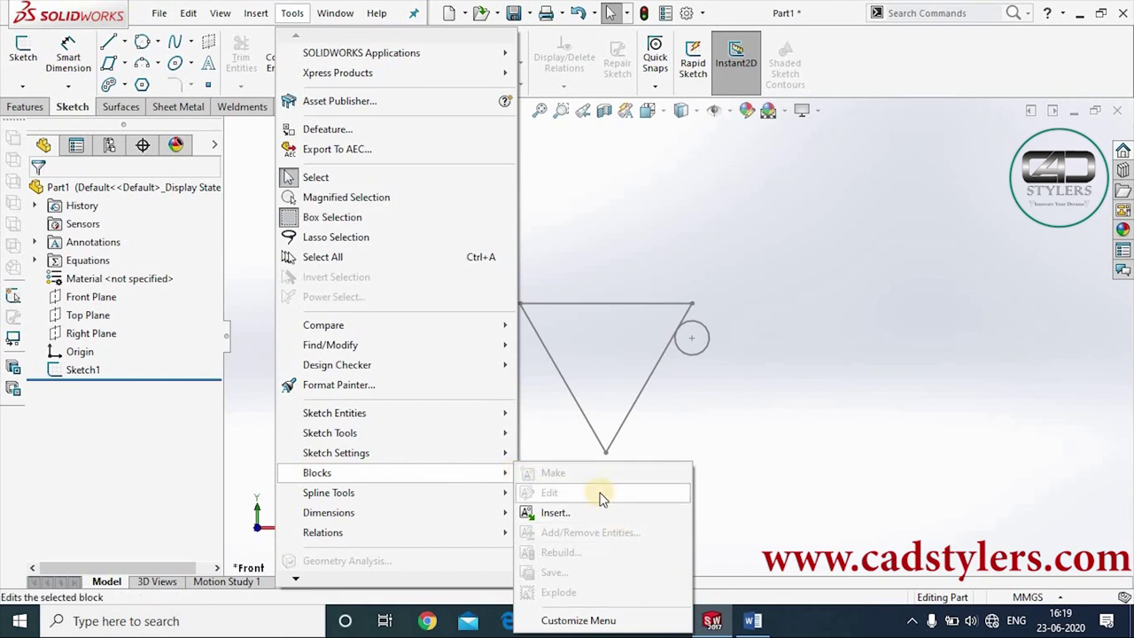
click(816, 401)
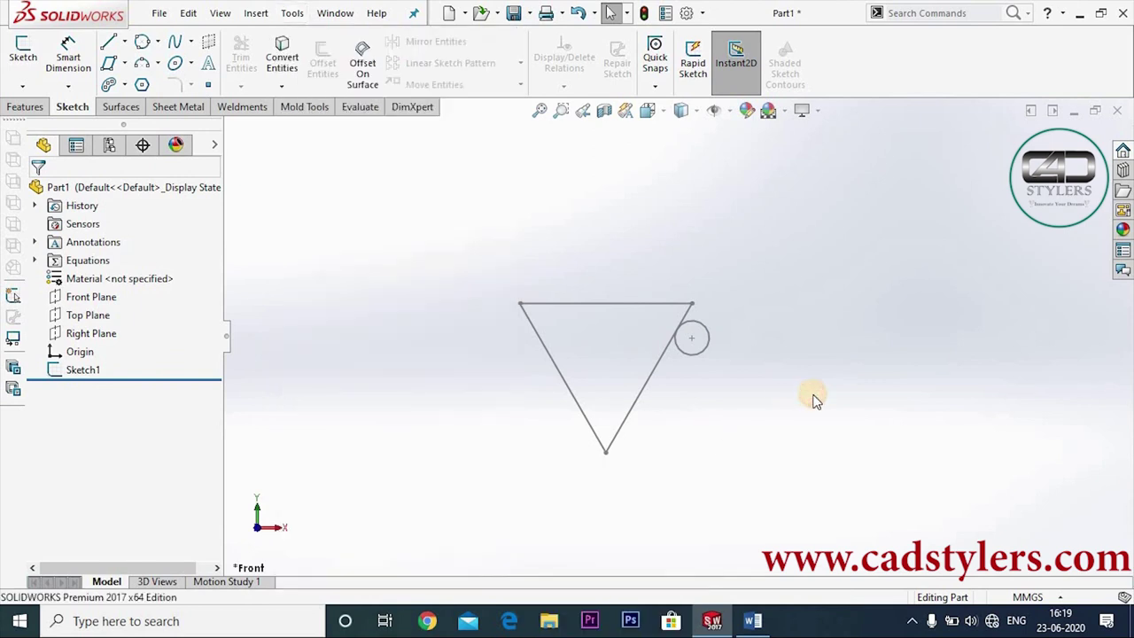
mouse_move(752, 621)
click(749, 589)
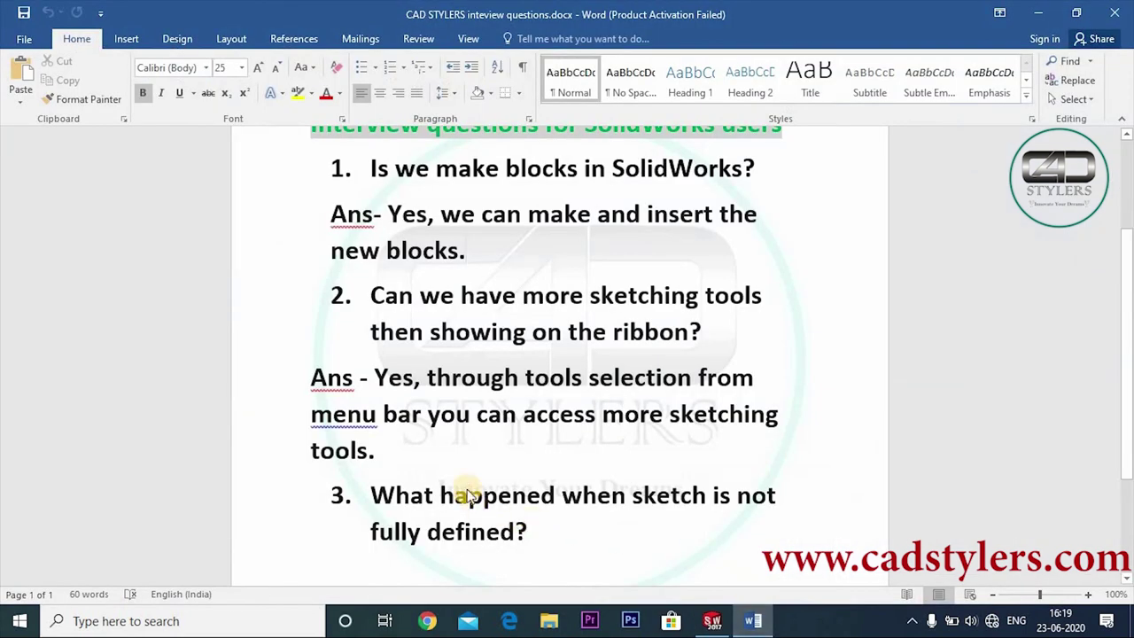
scroll(465, 492, down, 2)
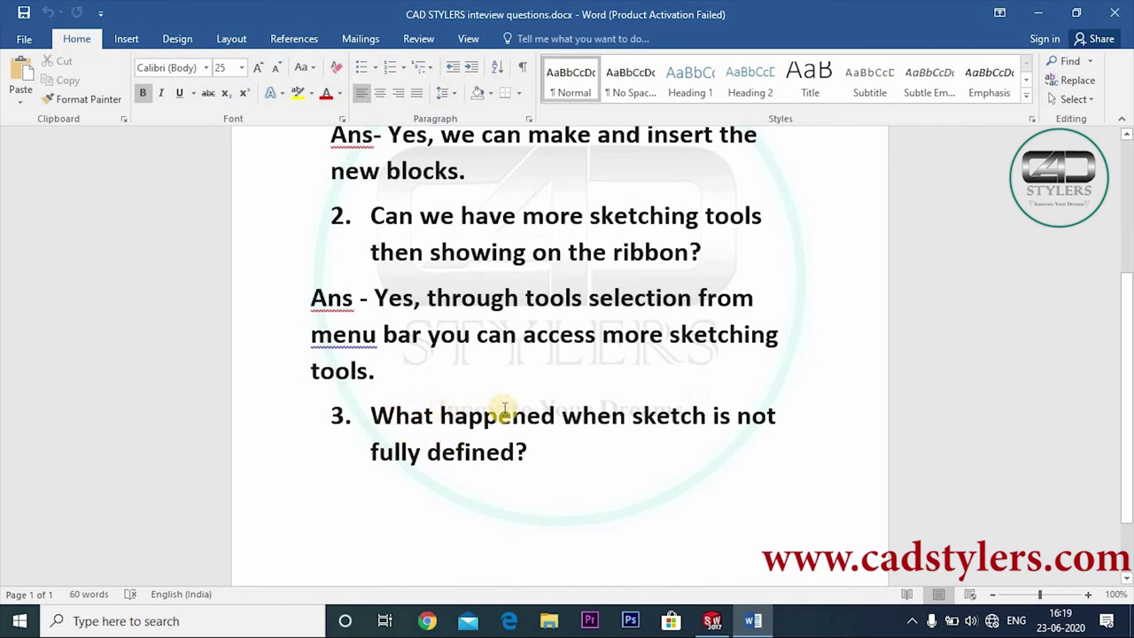
mouse_move(531, 454)
mouse_down()
mouse_move(370, 418)
mouse_move(580, 470)
mouse_up()
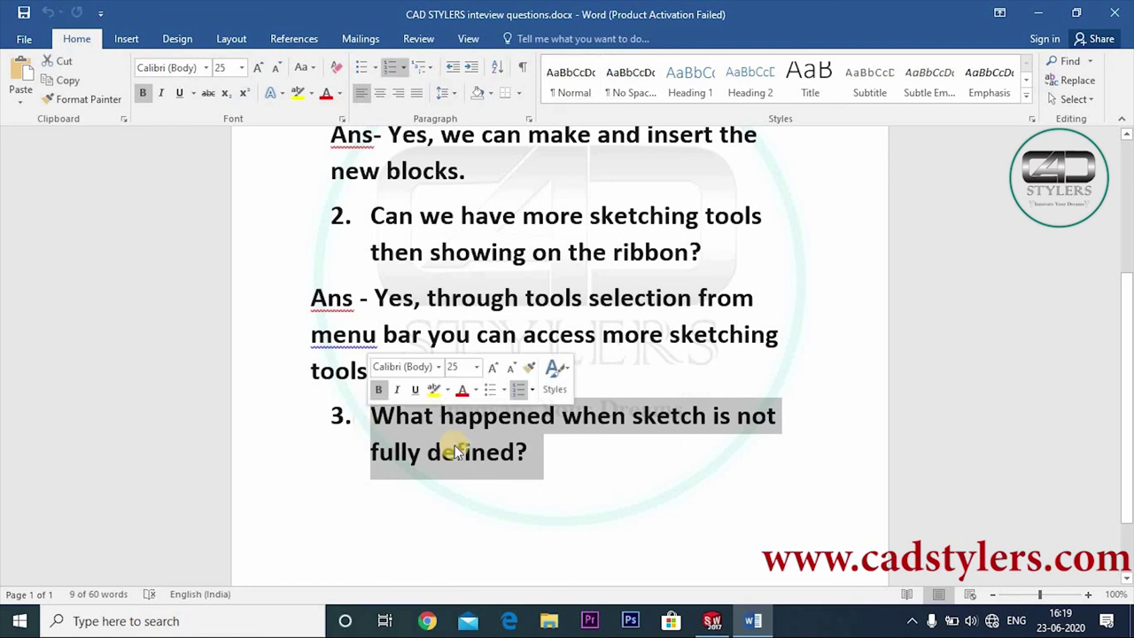
click(580, 470)
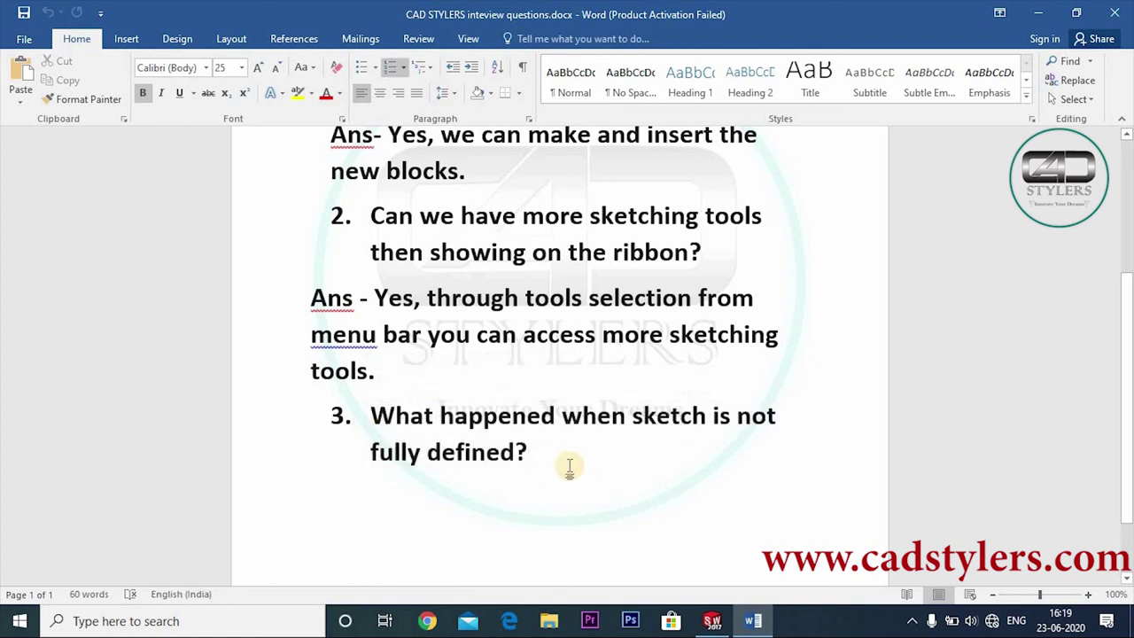
scroll(573, 466, down, 2)
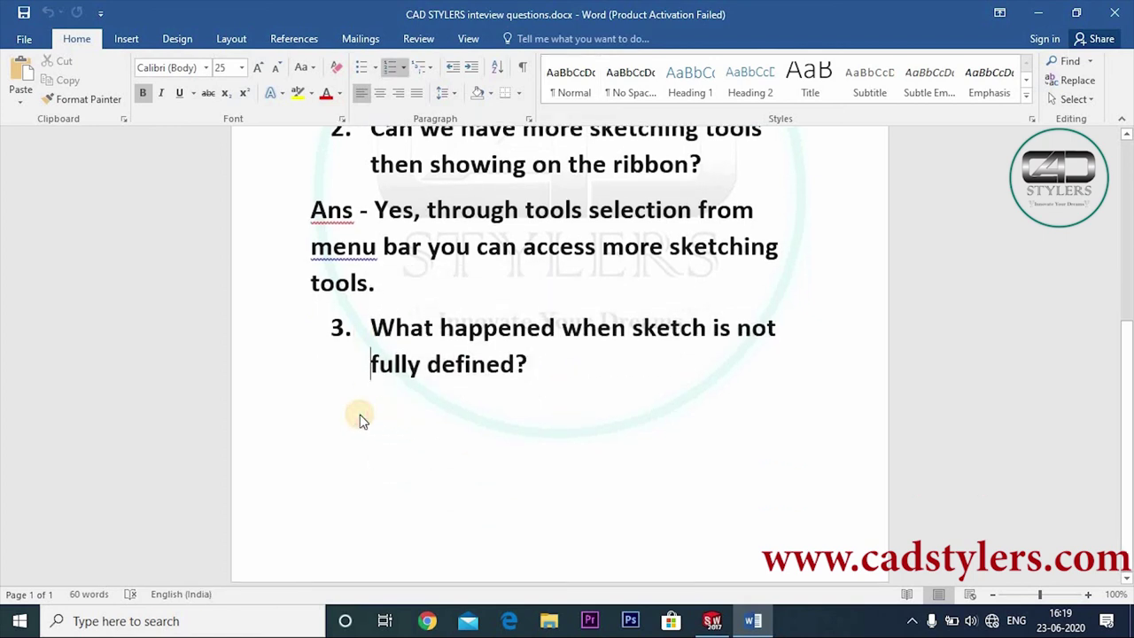
drag(541, 363, 372, 363)
scroll(372, 363, up, 1)
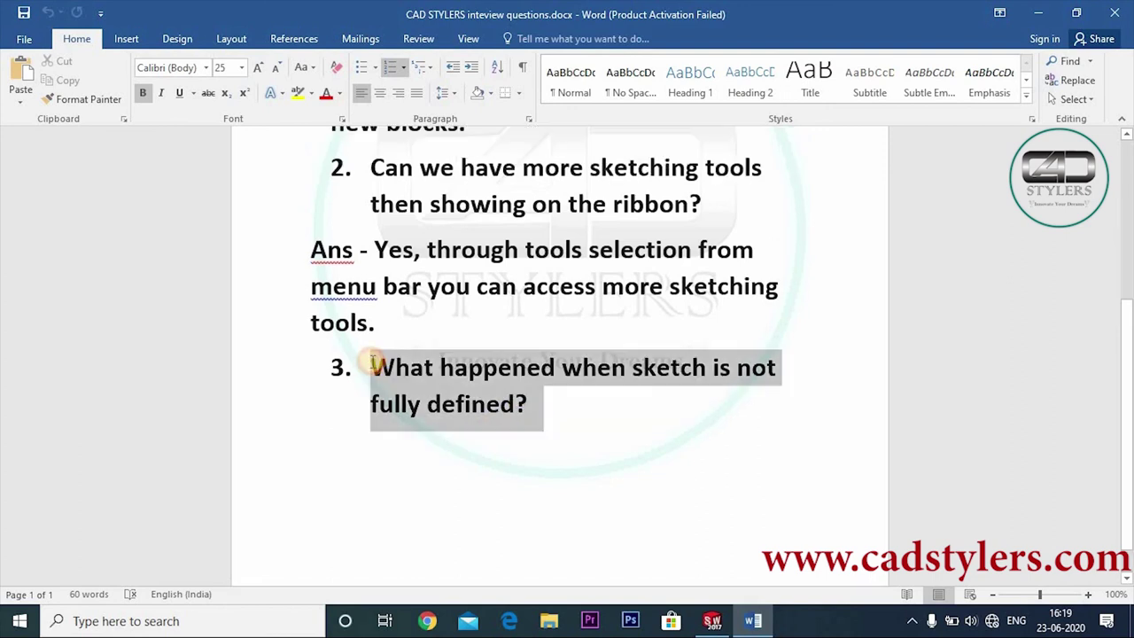
click(525, 405)
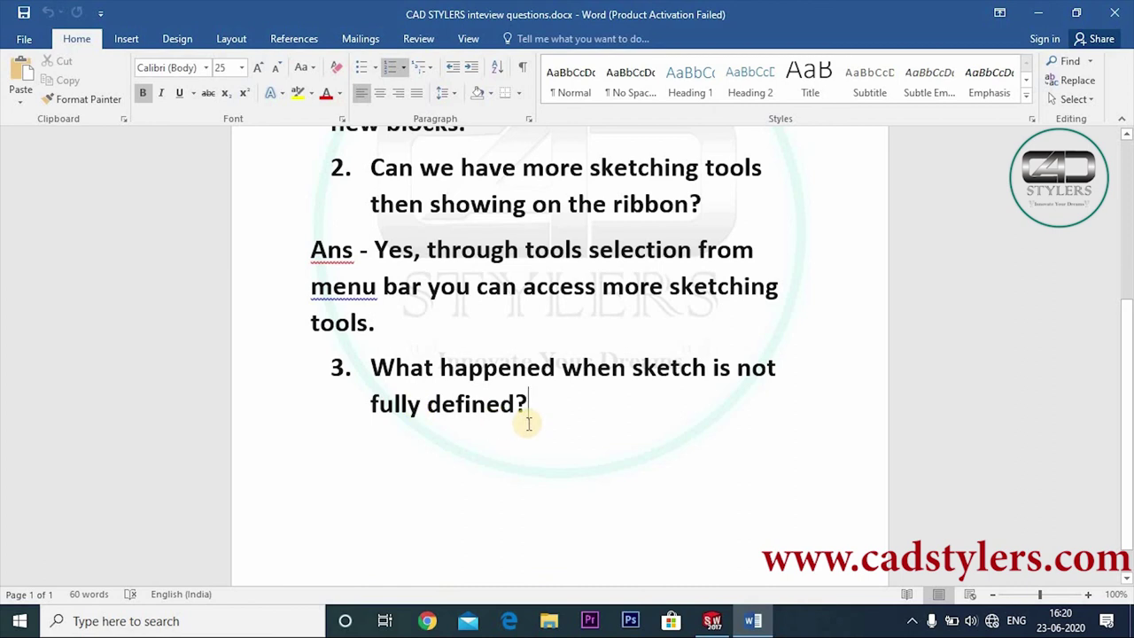
scroll(546, 456, up, 3)
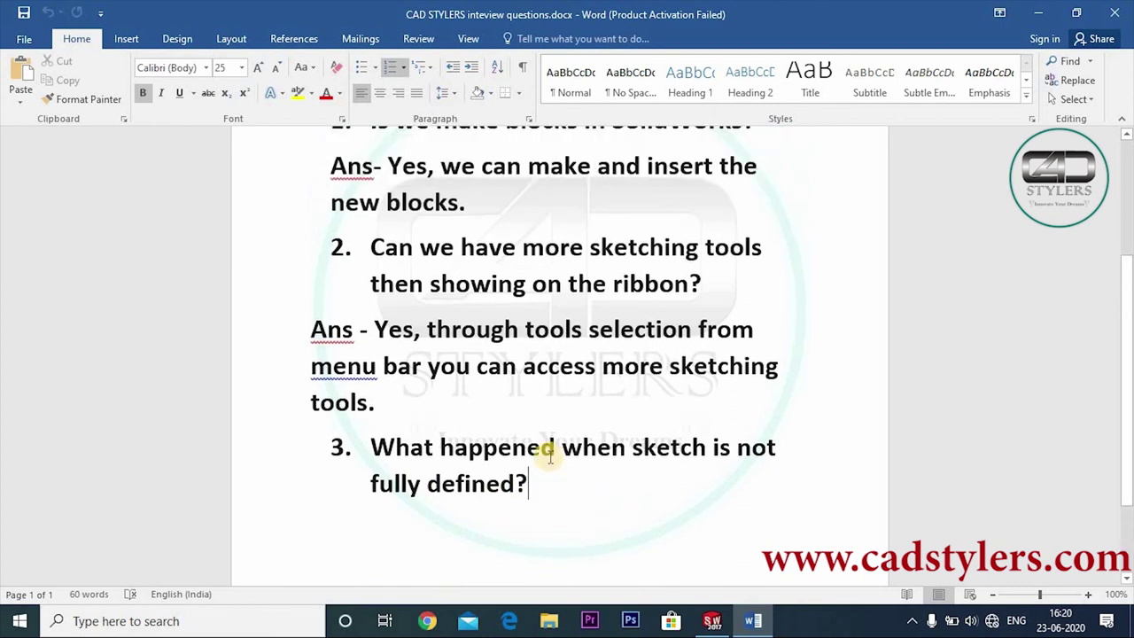
scroll(549, 456, up, 1)
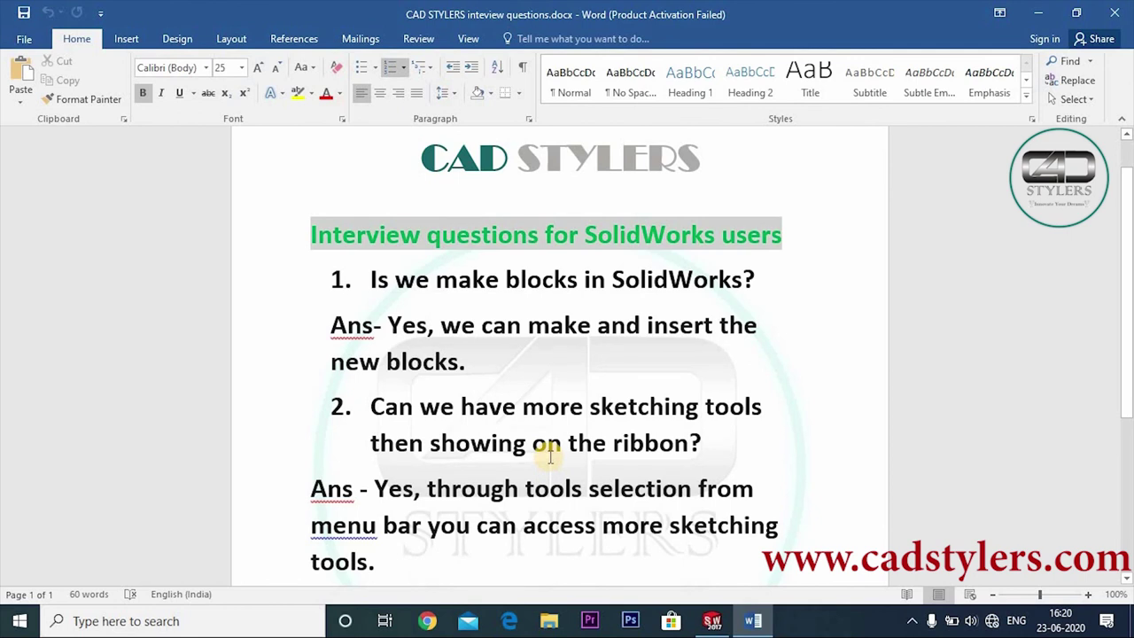
scroll(549, 457, down, 1)
scroll(551, 451, down, 2)
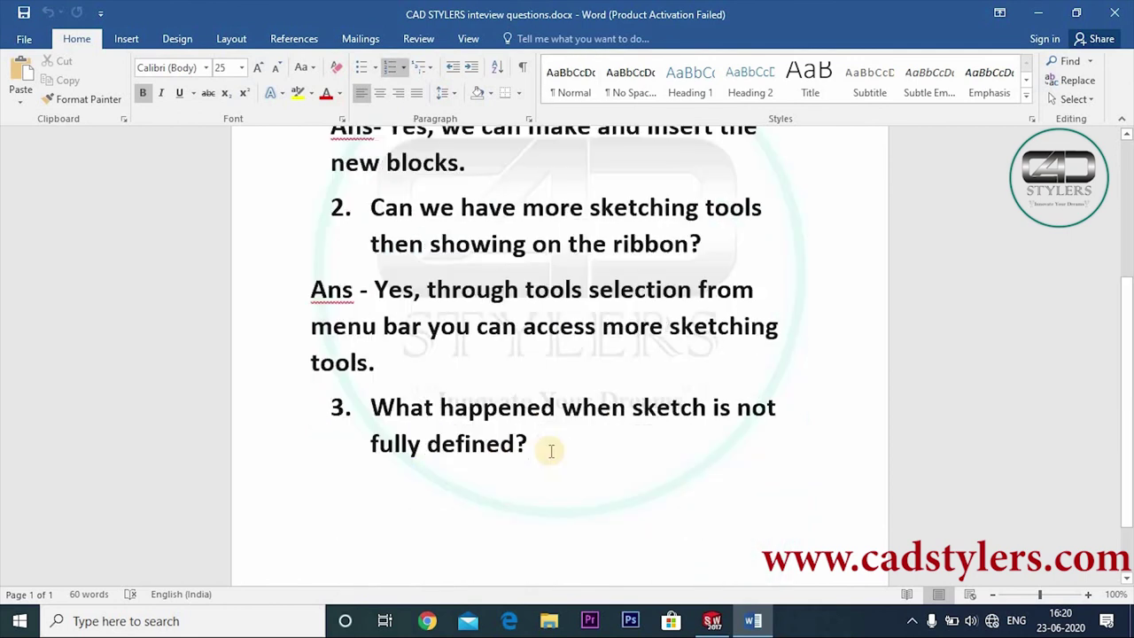
triple_click(532, 445)
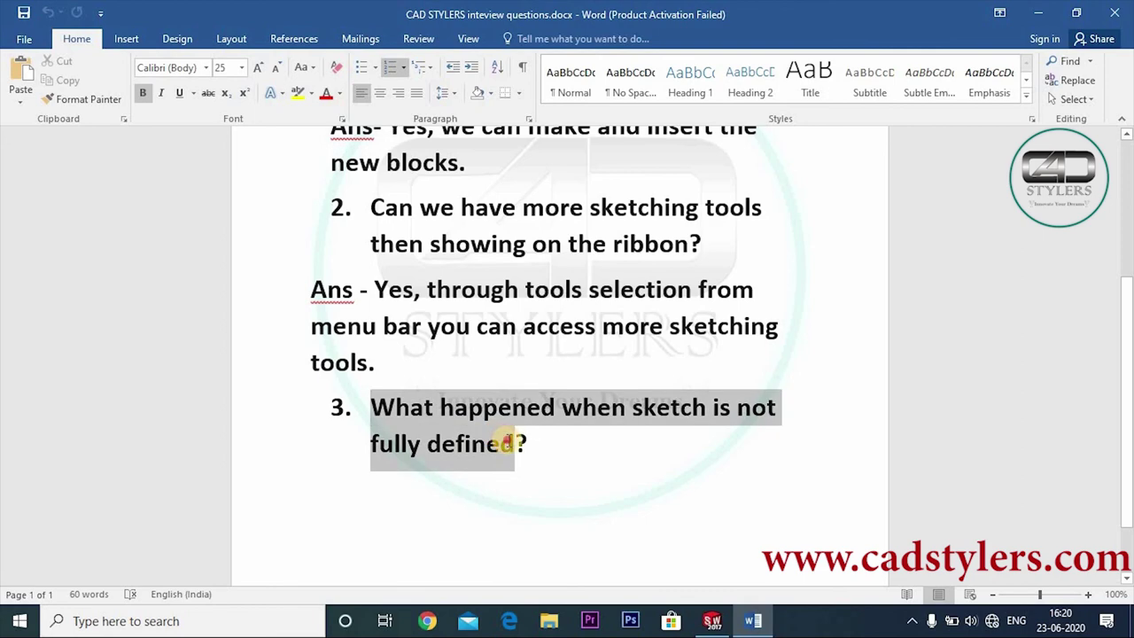